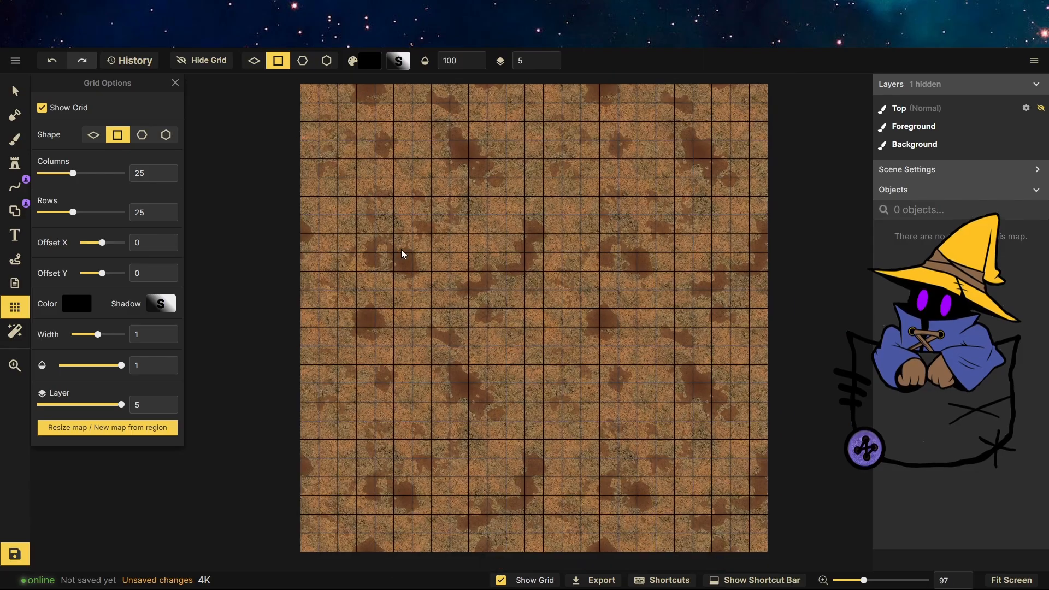
Use the Mask tool with the square-grid shape at size 184 to reveal the grass layer across the whole map.
click(9, 118)
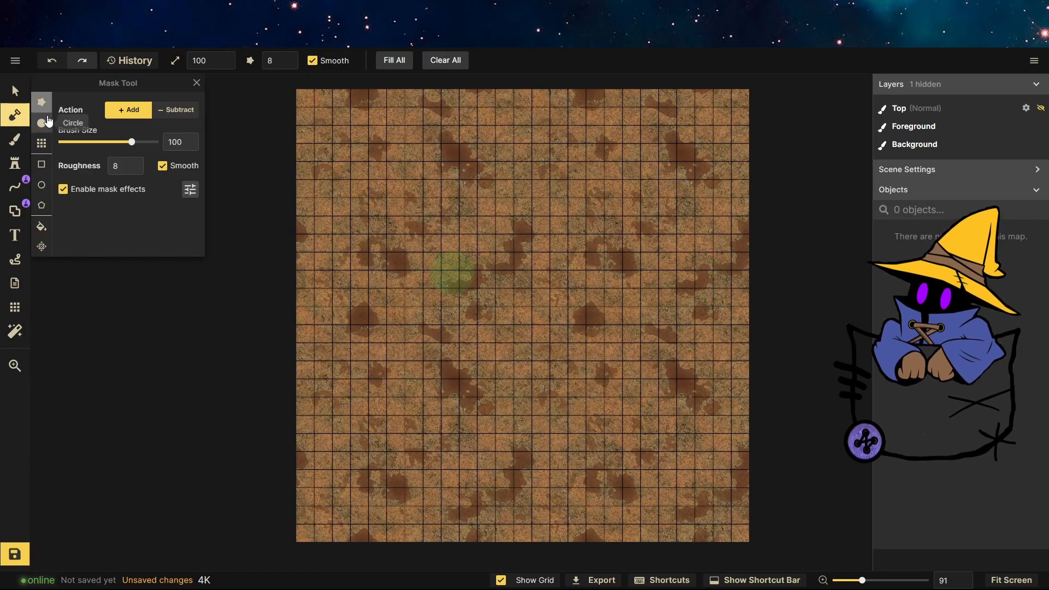
click(42, 145)
drag(145, 148, 155, 147)
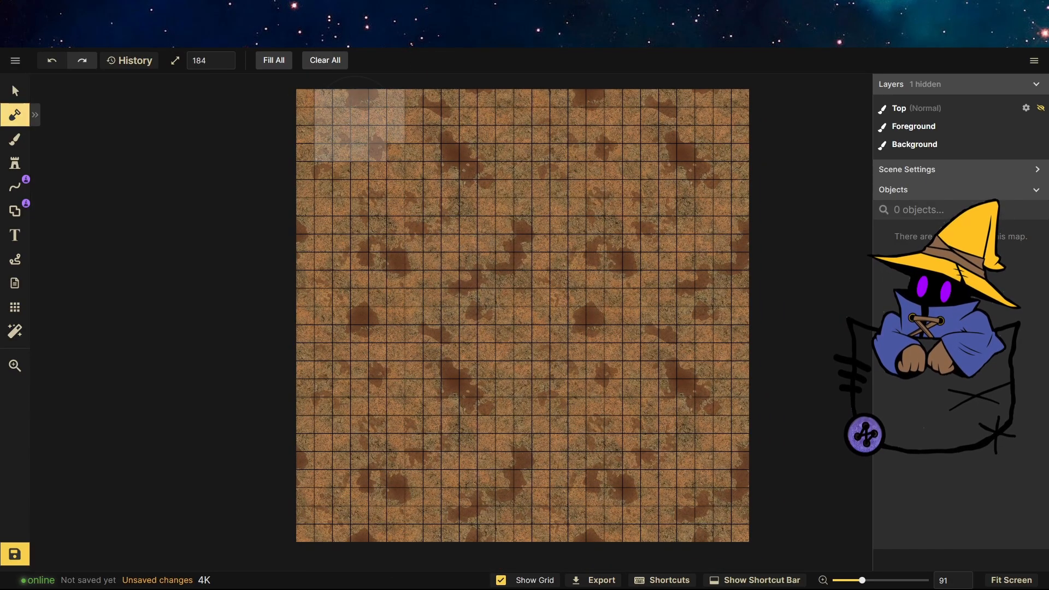
mouse_move(359, 125)
mouse_down()
mouse_move(631, 117)
mouse_move(685, 198)
mouse_move(364, 200)
mouse_move(342, 216)
mouse_move(432, 262)
mouse_move(686, 252)
mouse_move(721, 261)
mouse_move(262, 384)
mouse_move(634, 369)
mouse_move(562, 474)
mouse_move(281, 493)
mouse_move(640, 532)
mouse_move(726, 491)
mouse_up()
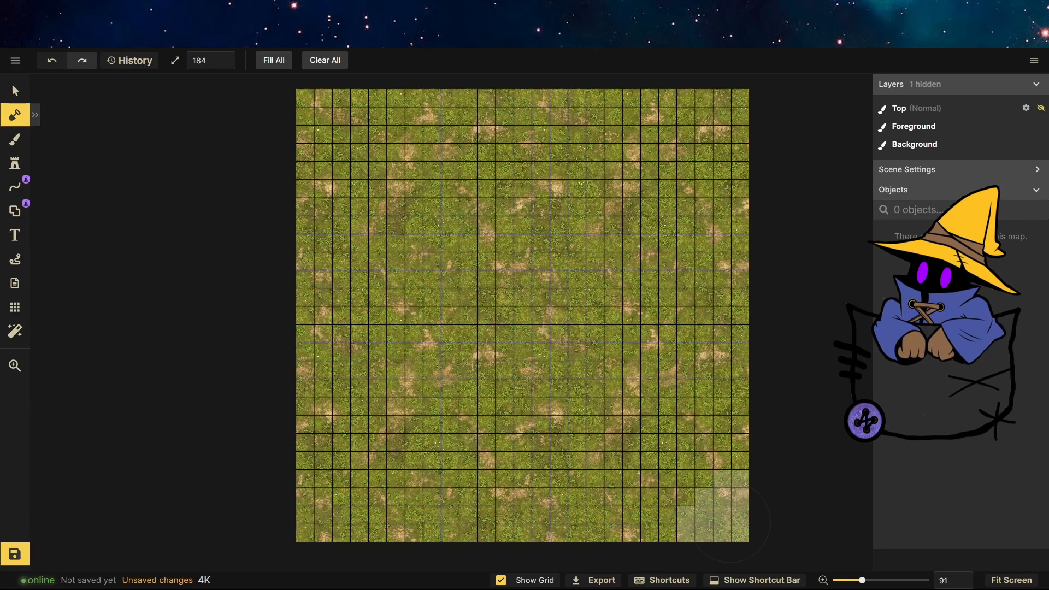
Open the Stamp tool's catalog and browse the Inkarnate Fantasy Battlemaps stamp packs.
click(20, 167)
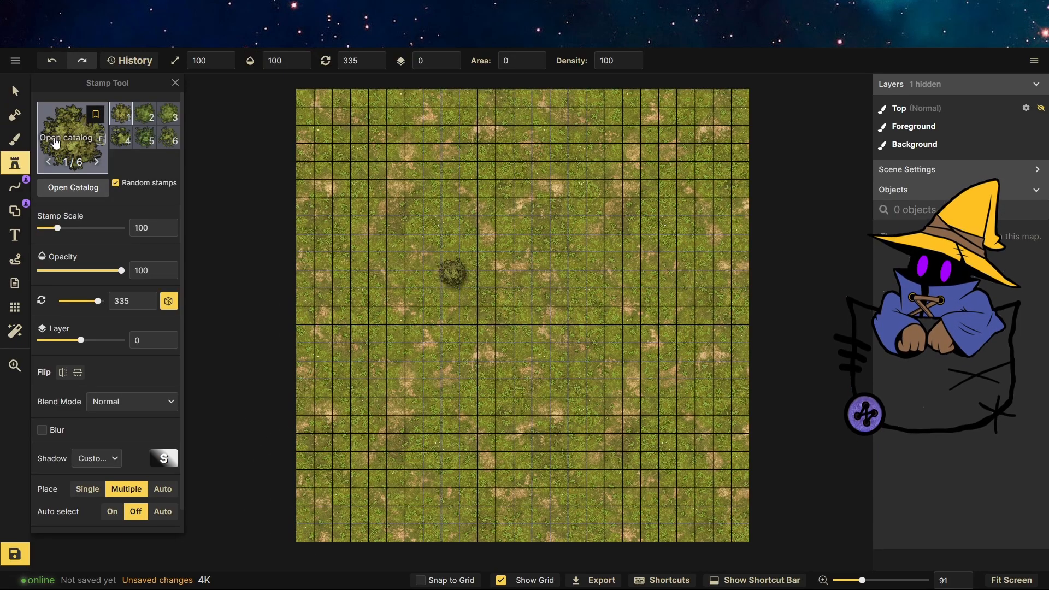
click(88, 185)
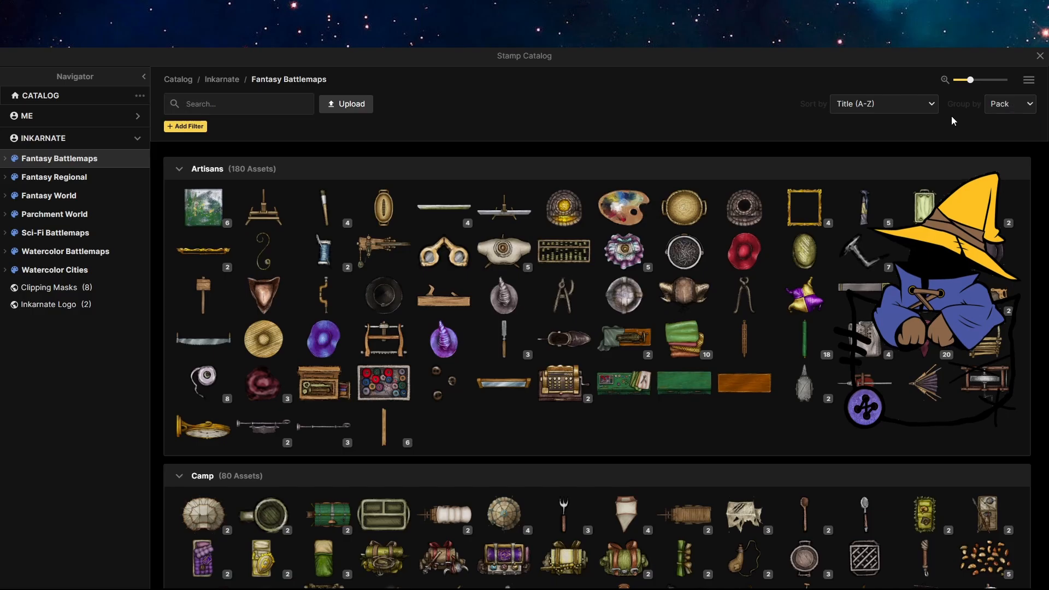
click(872, 104)
click(875, 107)
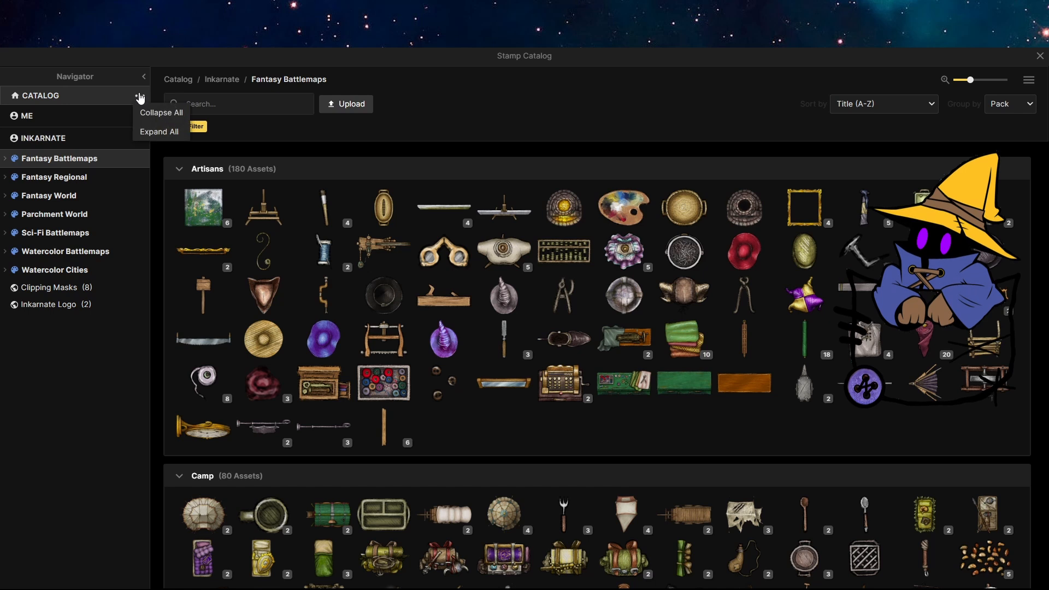
click(112, 139)
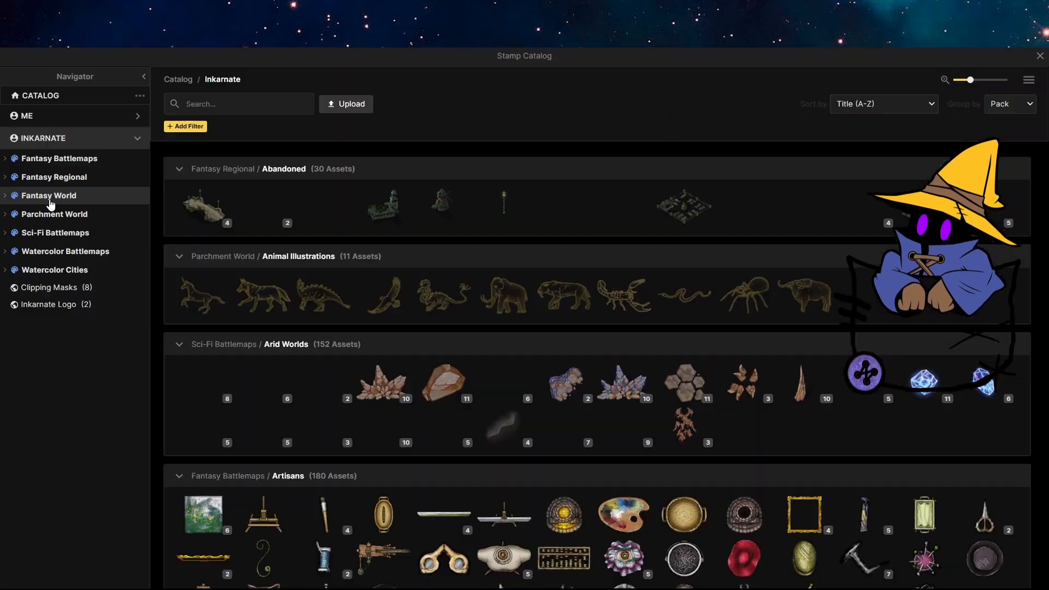
click(54, 164)
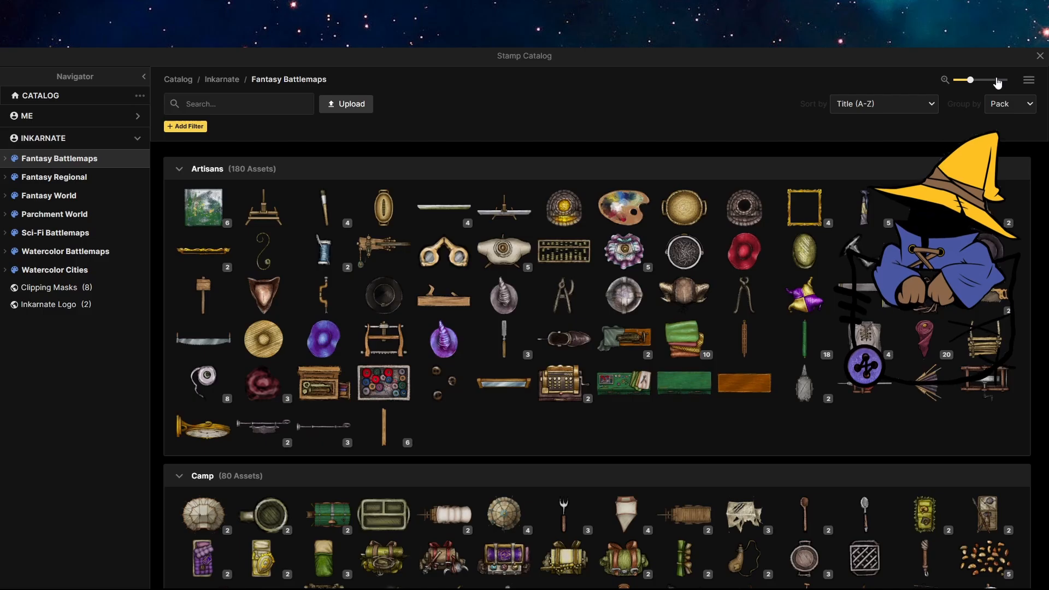
click(1040, 56)
Select the Brush tool and choose the Wooden Floor texture from the texture catalog.
click(14, 134)
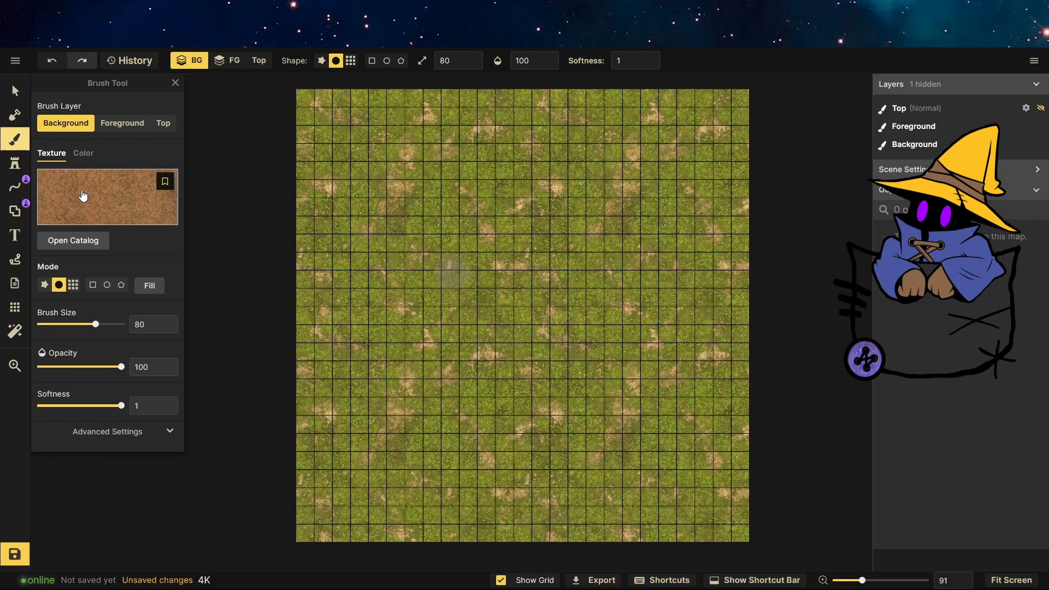
click(80, 236)
scroll(388, 278, down, 3)
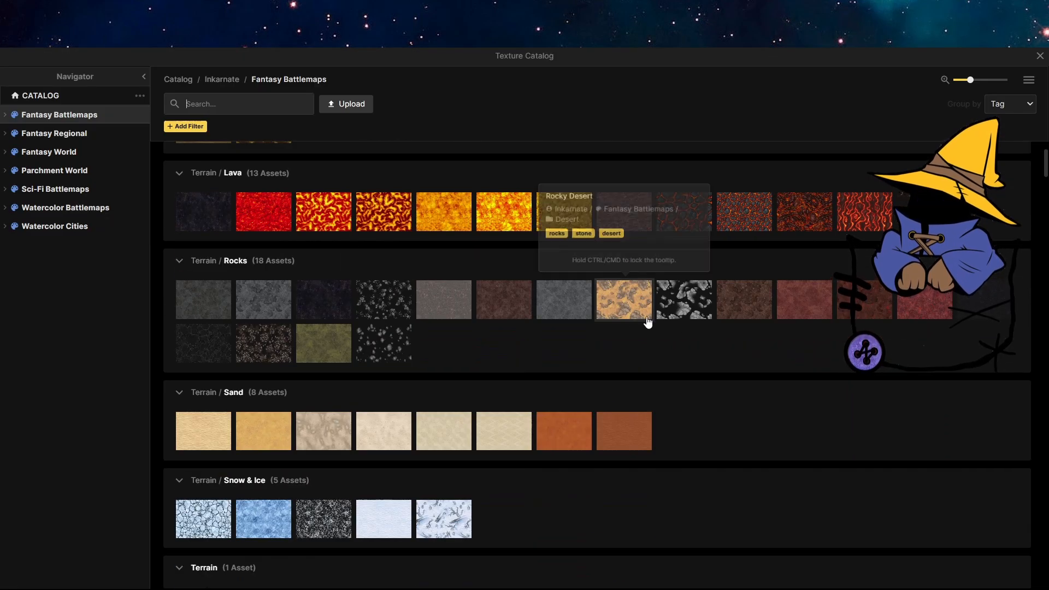
scroll(398, 356, down, 10)
scroll(397, 354, down, 15)
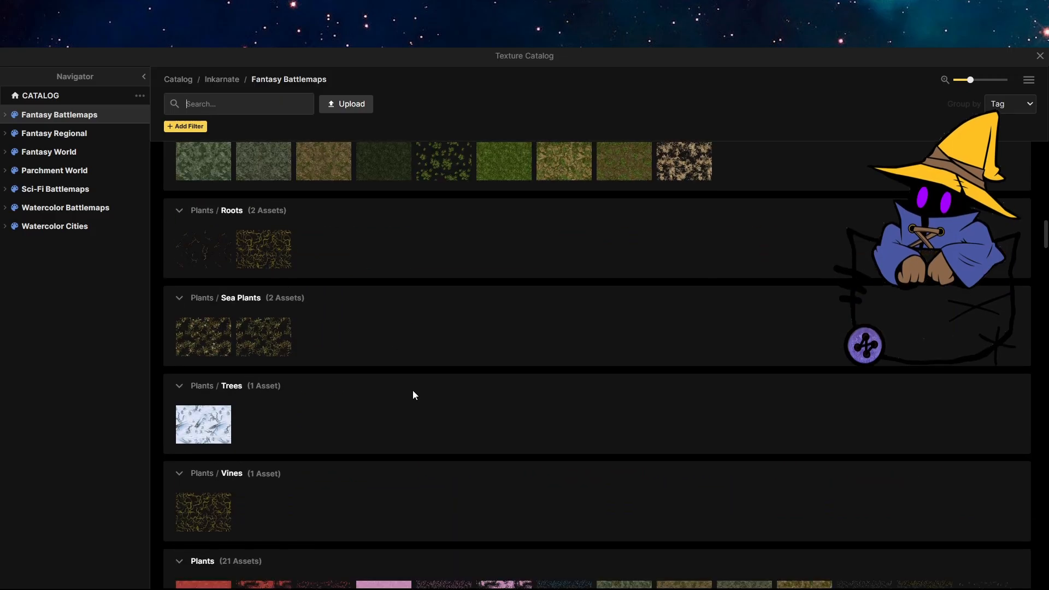
scroll(365, 362, down, 15)
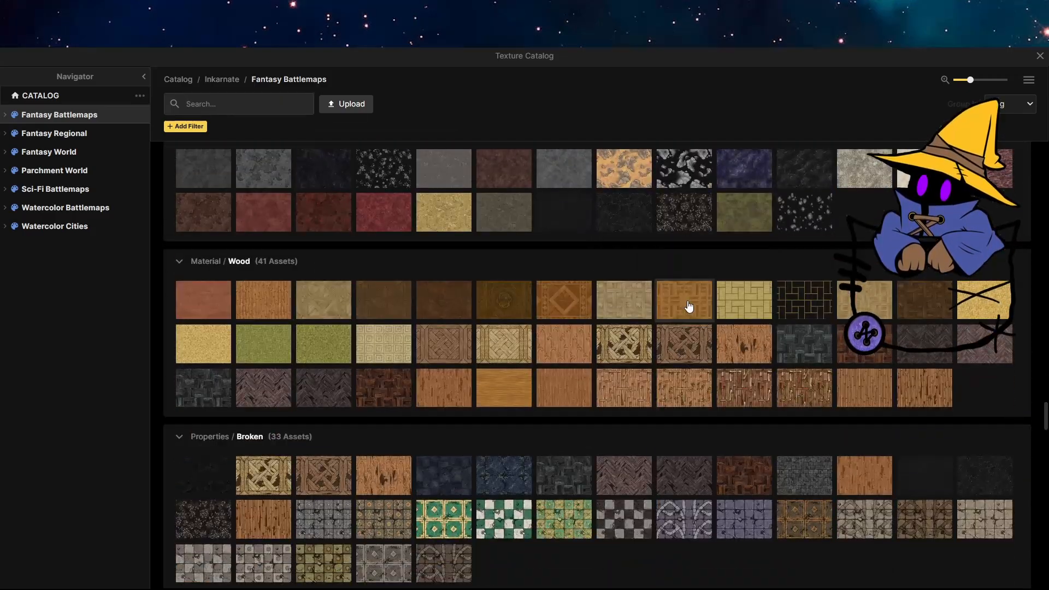
click(580, 390)
Paint a large square wooden floor on the Foreground layer with the grid brush shape in the map's upper-left area.
scroll(382, 153, up, 2)
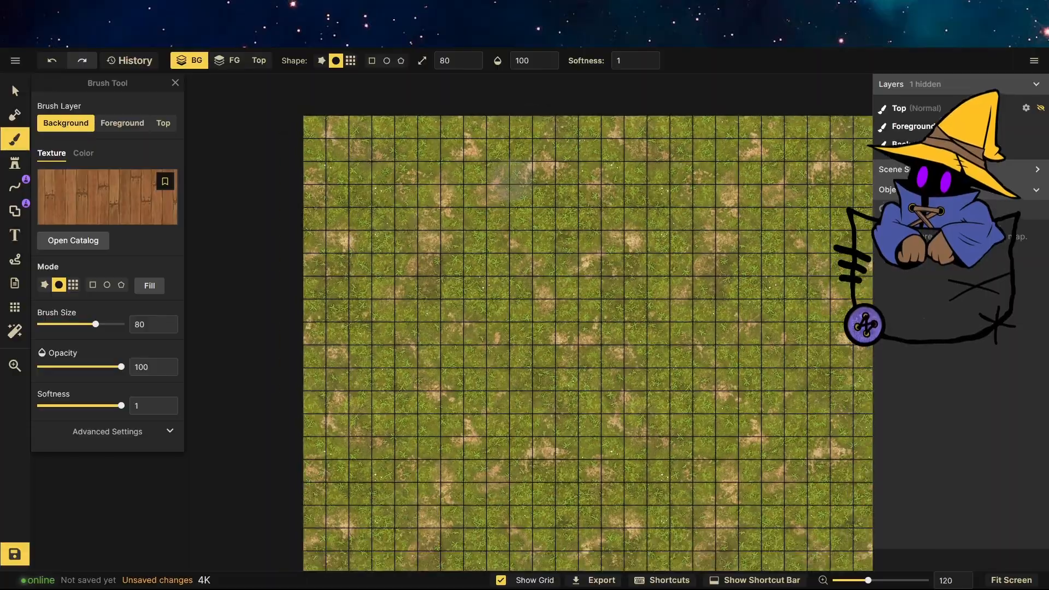
scroll(426, 175, down, 3)
scroll(461, 191, up, 6)
scroll(574, 327, down, 2)
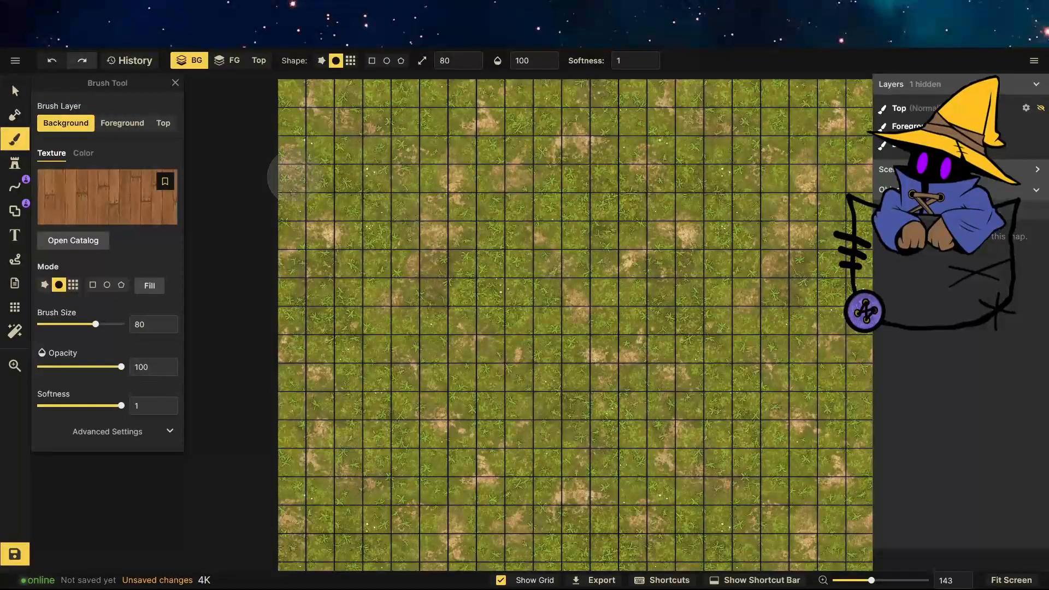
click(350, 62)
click(226, 60)
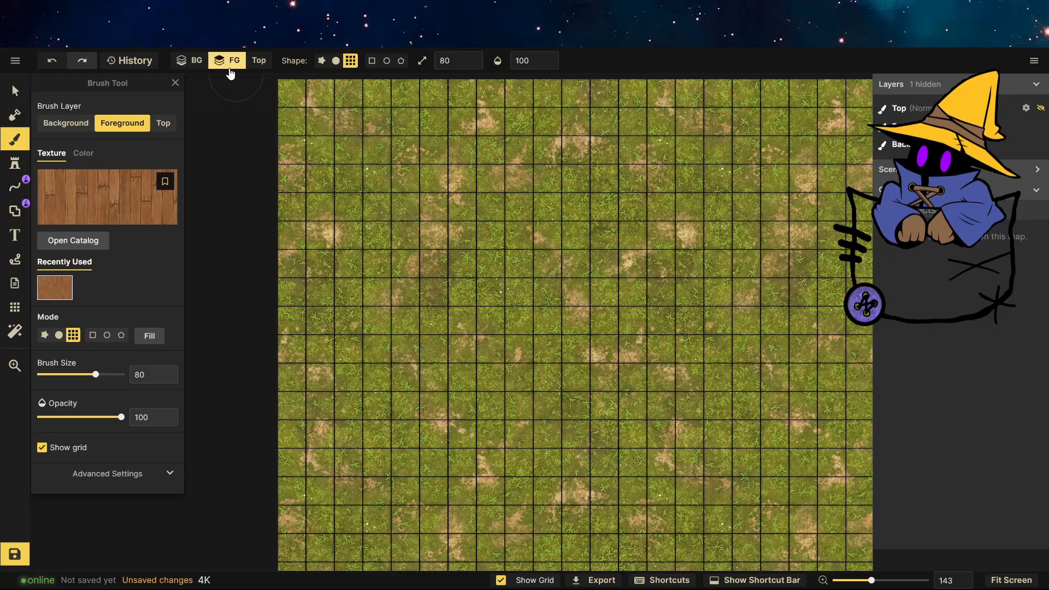
mouse_move(348, 149)
mouse_down()
mouse_move(660, 150)
mouse_move(660, 461)
mouse_move(349, 462)
mouse_move(349, 178)
mouse_move(632, 206)
mouse_move(504, 406)
mouse_move(447, 262)
mouse_move(490, 363)
mouse_move(490, 321)
mouse_move(377, 350)
mouse_move(475, 293)
mouse_up()
scroll(386, 327, down, 3)
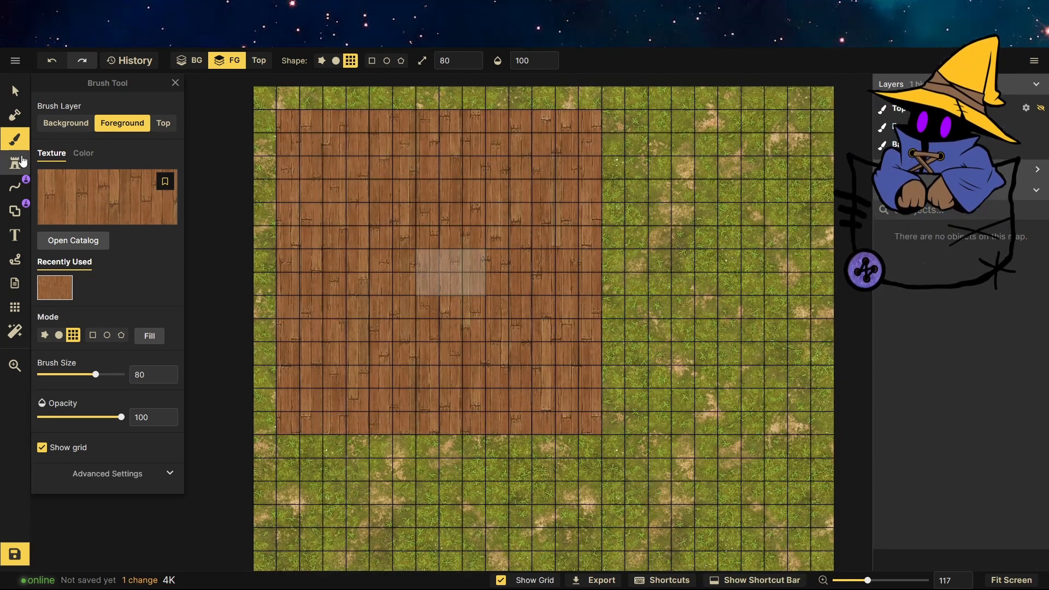
Switch to a brown dirt texture and a round brush of size 74, and paint a winding dirt path beside the floor.
click(73, 200)
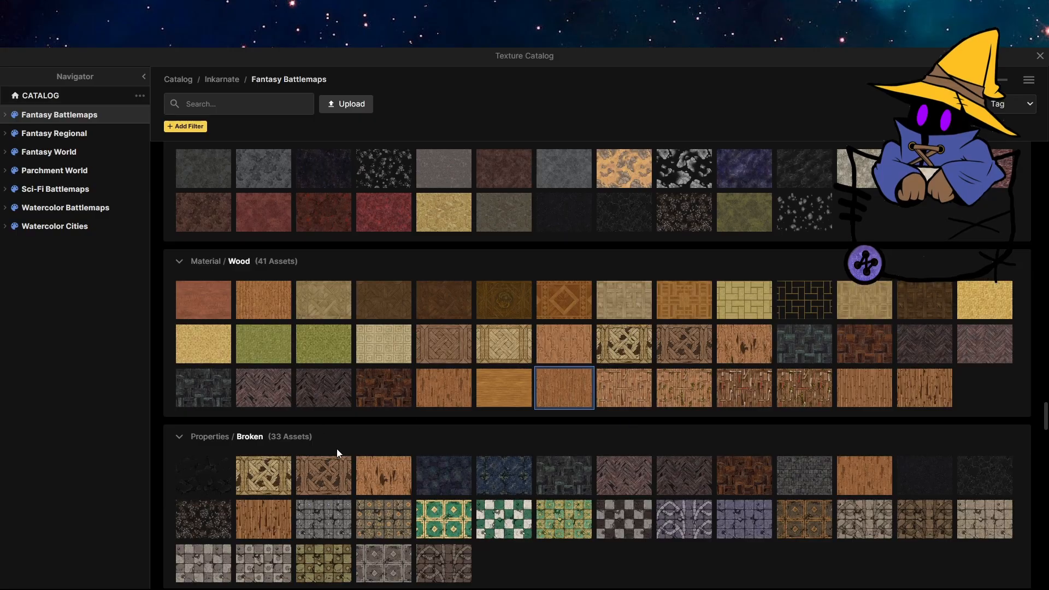
scroll(337, 453, up, 2)
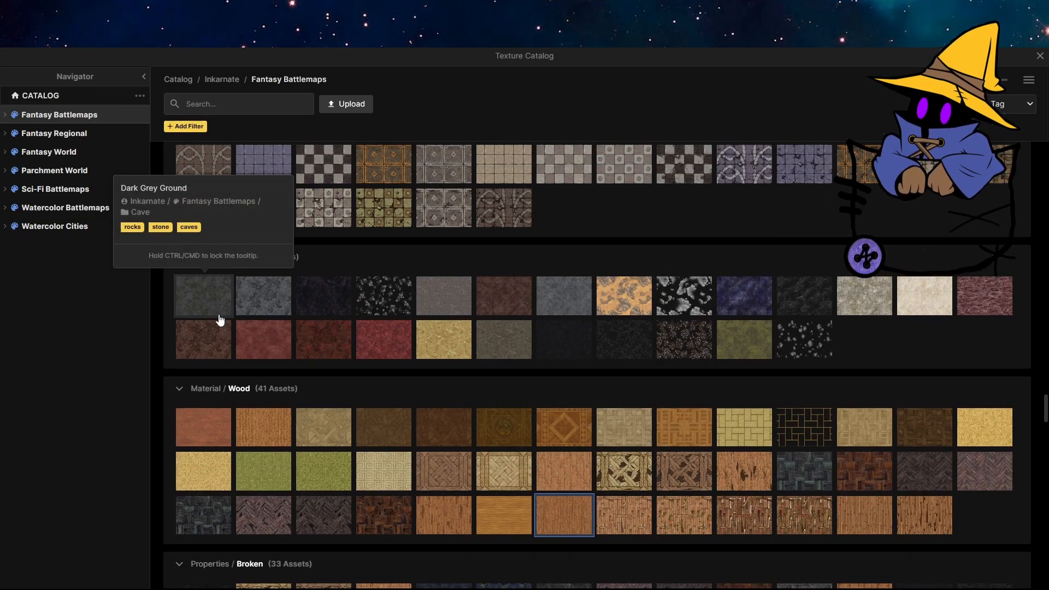
scroll(220, 320, up, 20)
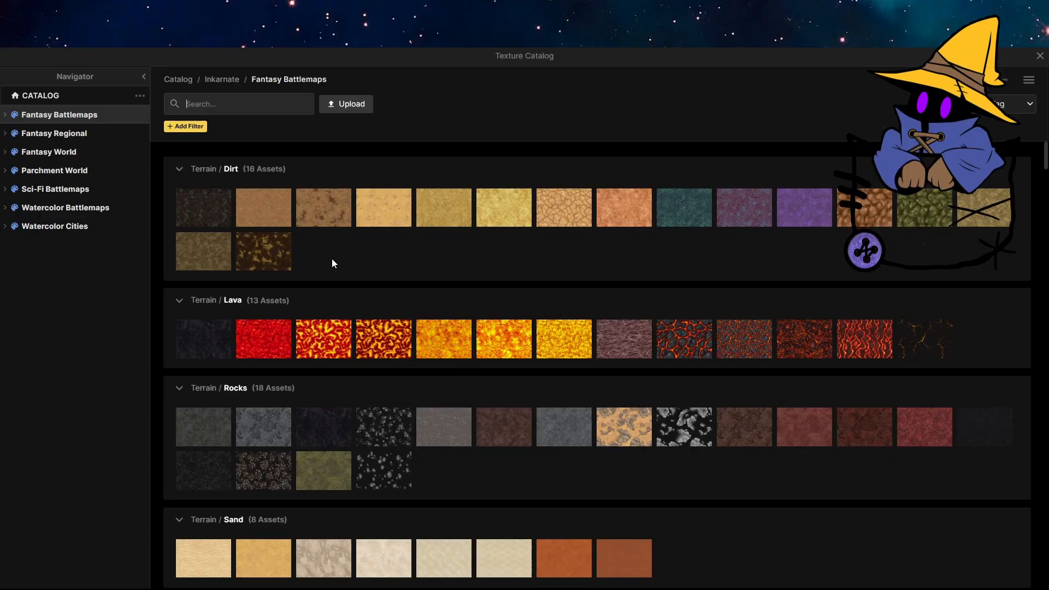
click(266, 213)
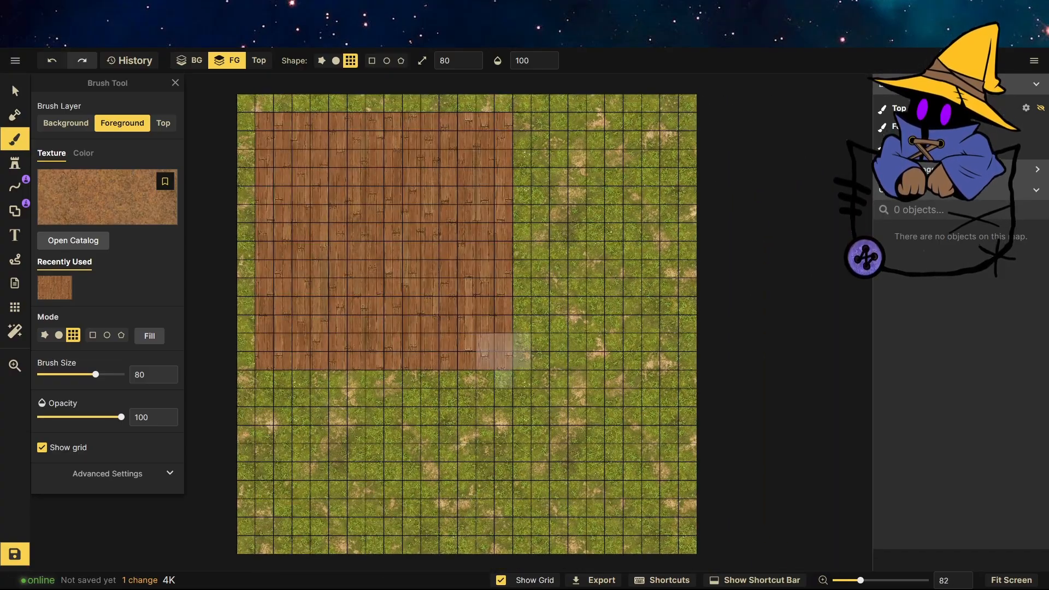
click(59, 334)
drag(95, 374, 90, 375)
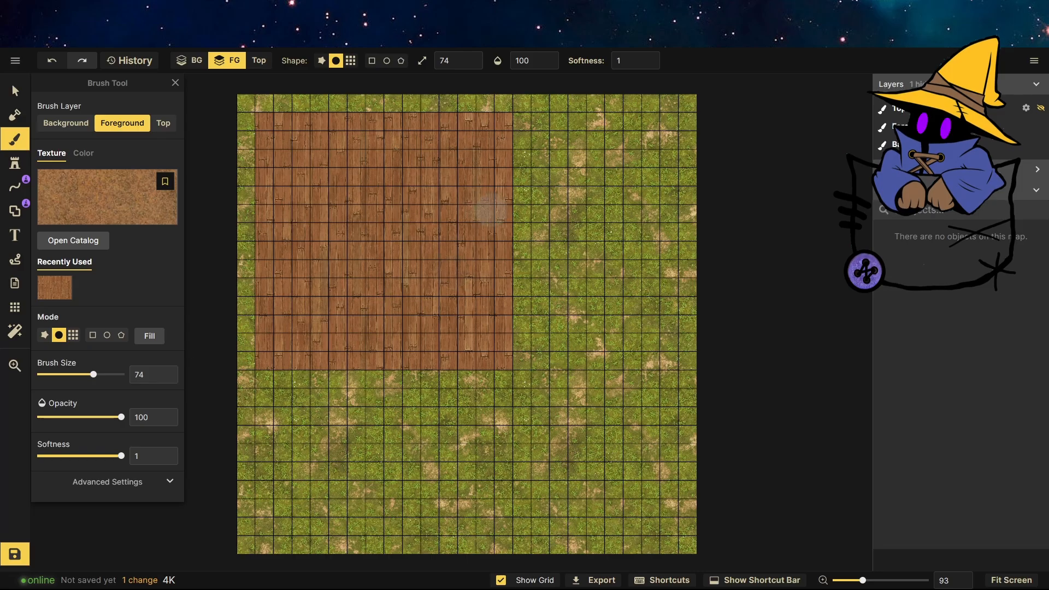
drag(485, 526, 405, 557)
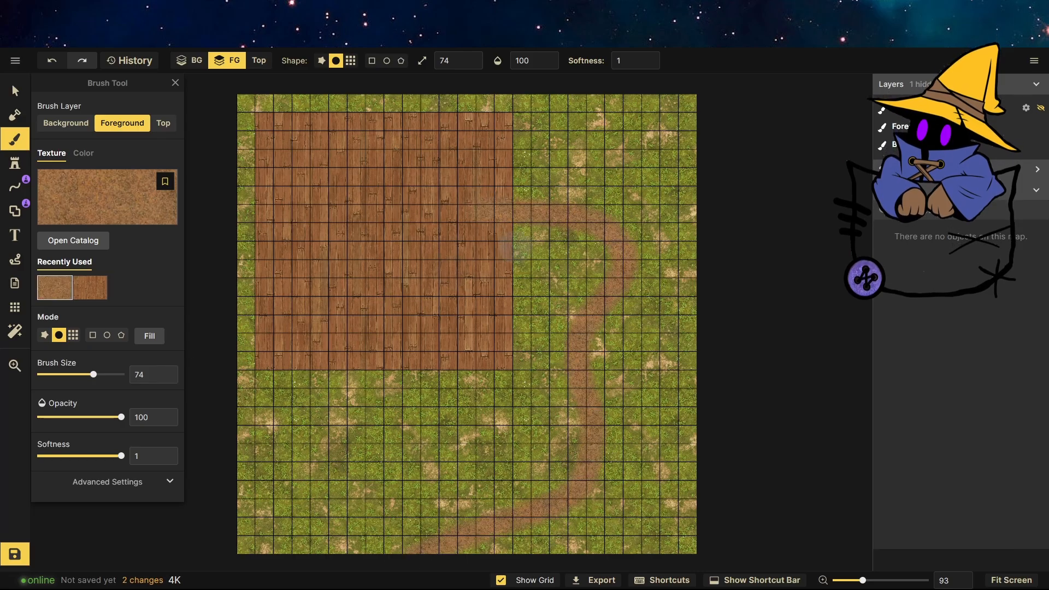
scroll(515, 247, up, 3)
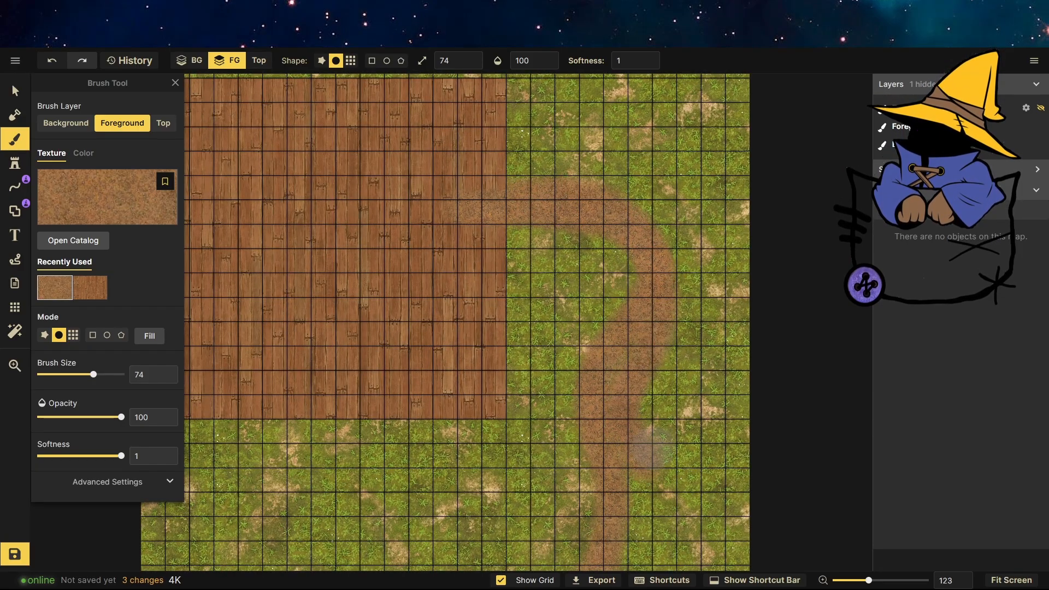
scroll(645, 251, down, 3)
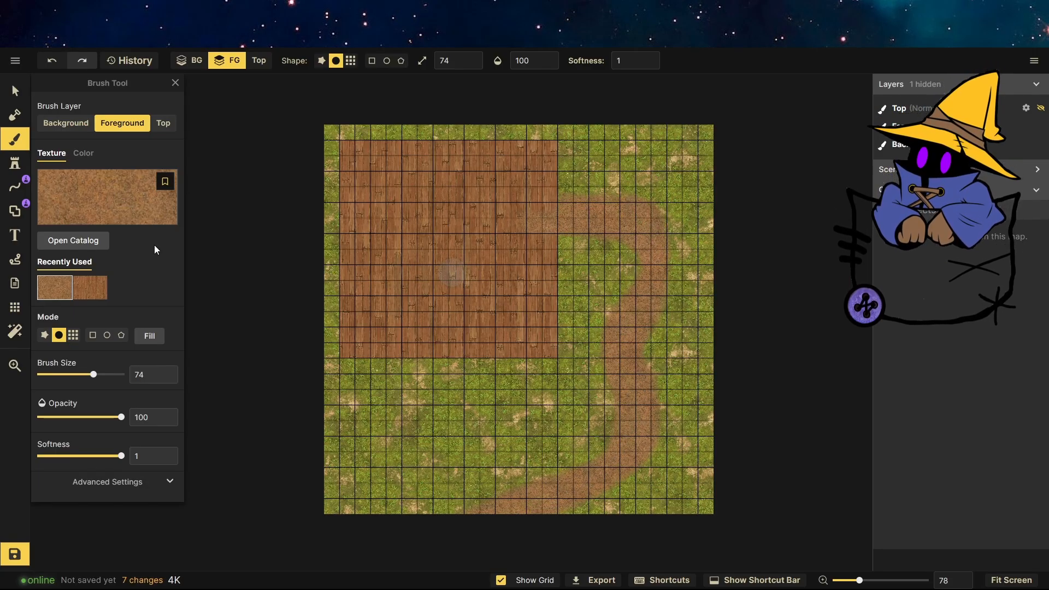
Choose a green grass texture from the Plants / Grass section of the texture catalog.
click(148, 212)
scroll(447, 316, down, 10)
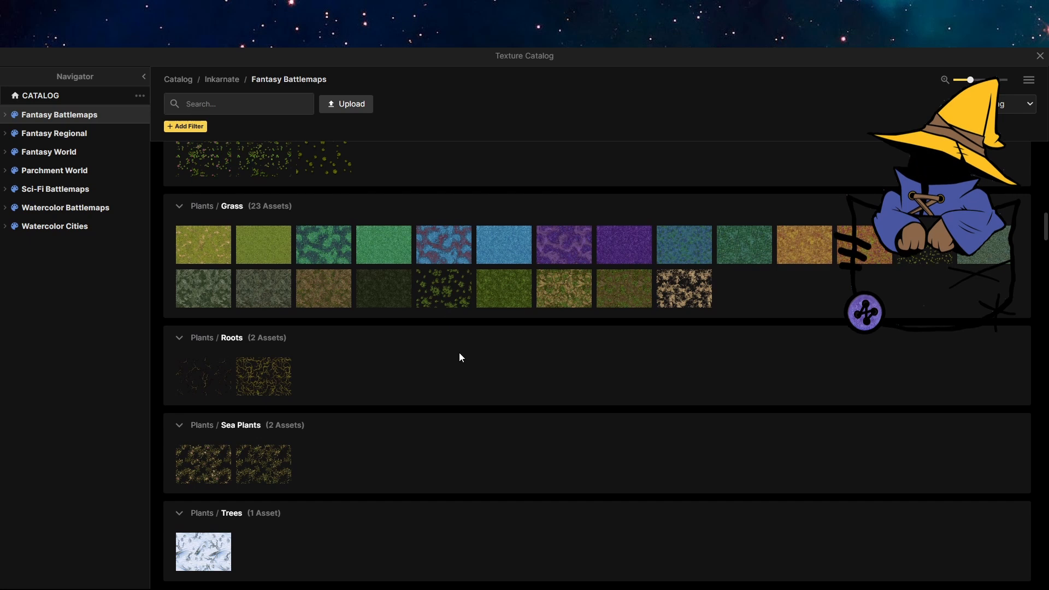
click(220, 246)
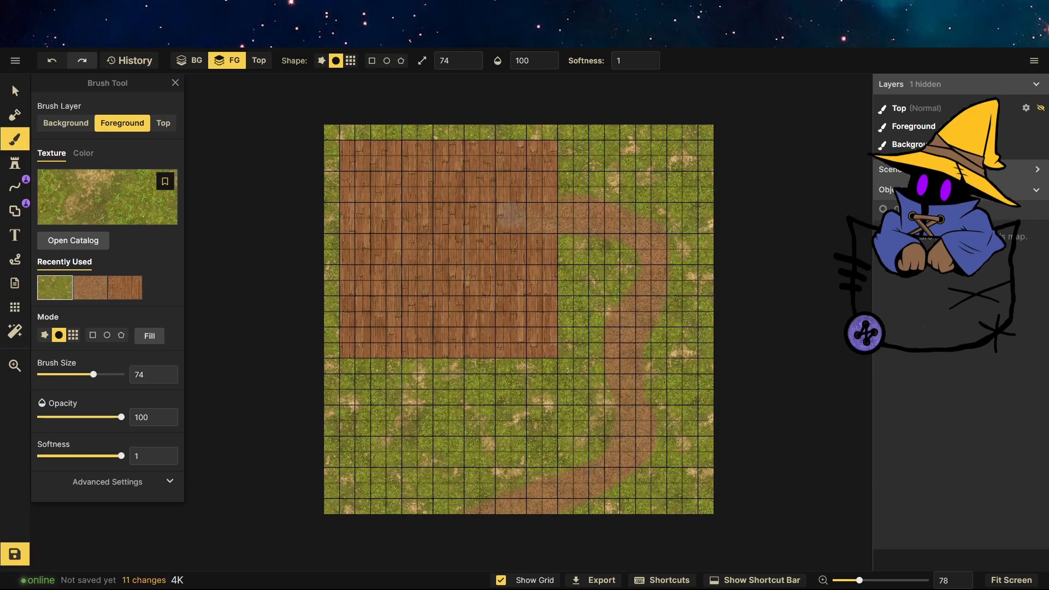
Reselect the wooden floor texture in grid mode and fill a wooden square near the floor's right edge.
scroll(511, 214, up, 5)
click(125, 288)
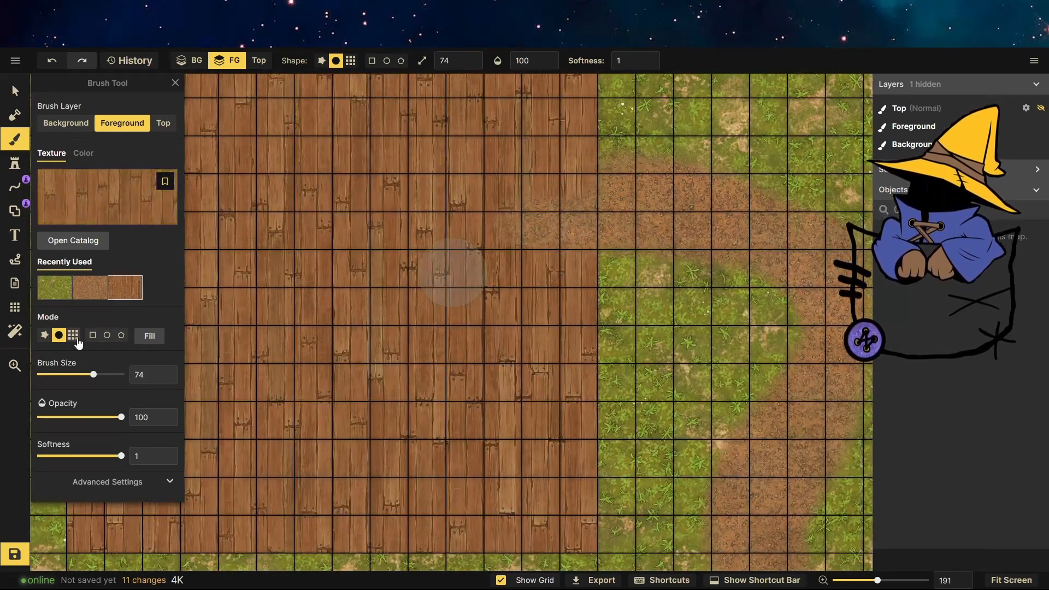
click(73, 335)
click(546, 216)
scroll(584, 208, down, 4)
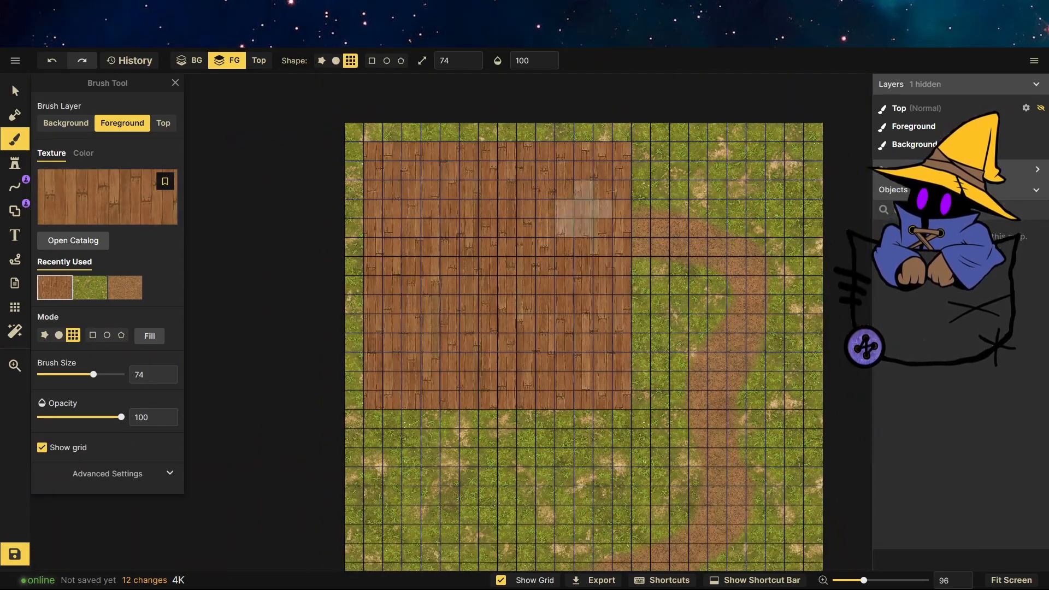
scroll(508, 215, up, 1)
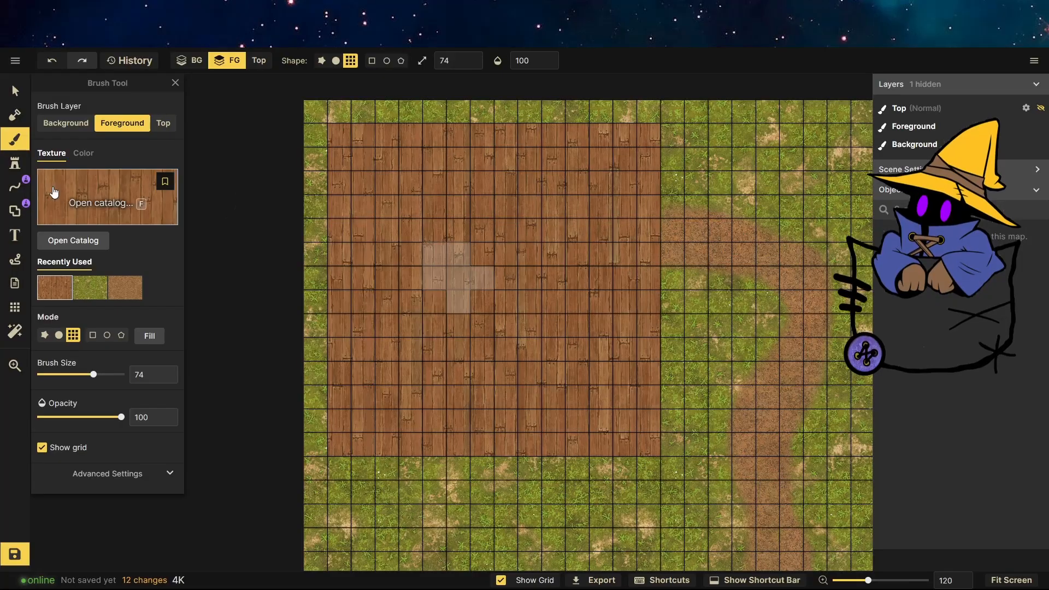
Start the Line tool in pen mode and pick a wooden wall stroke from the Material / Wood section of the path catalog.
click(15, 195)
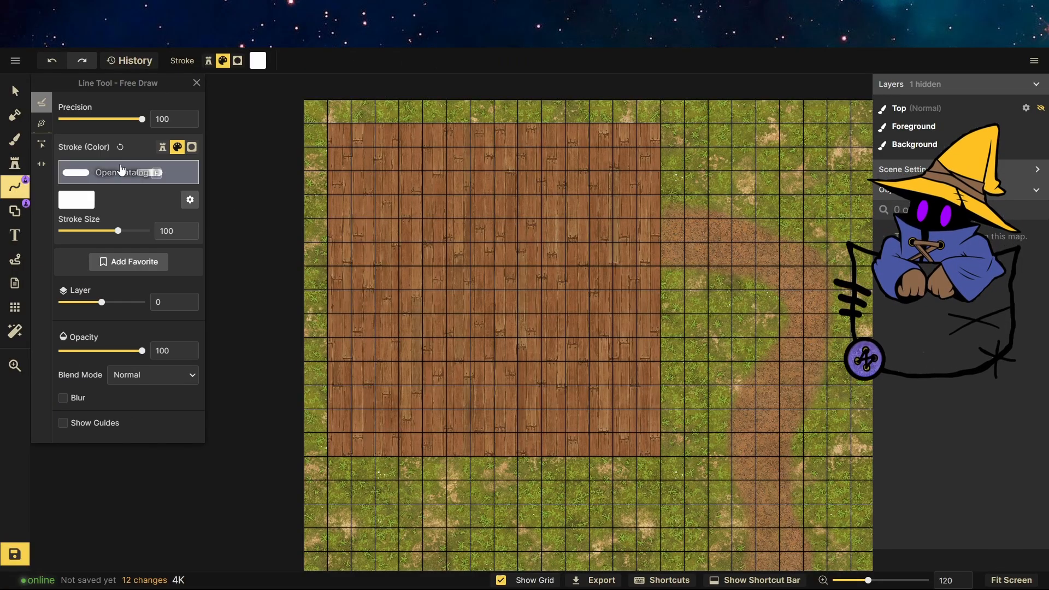
click(45, 129)
click(103, 144)
scroll(333, 410, down, 15)
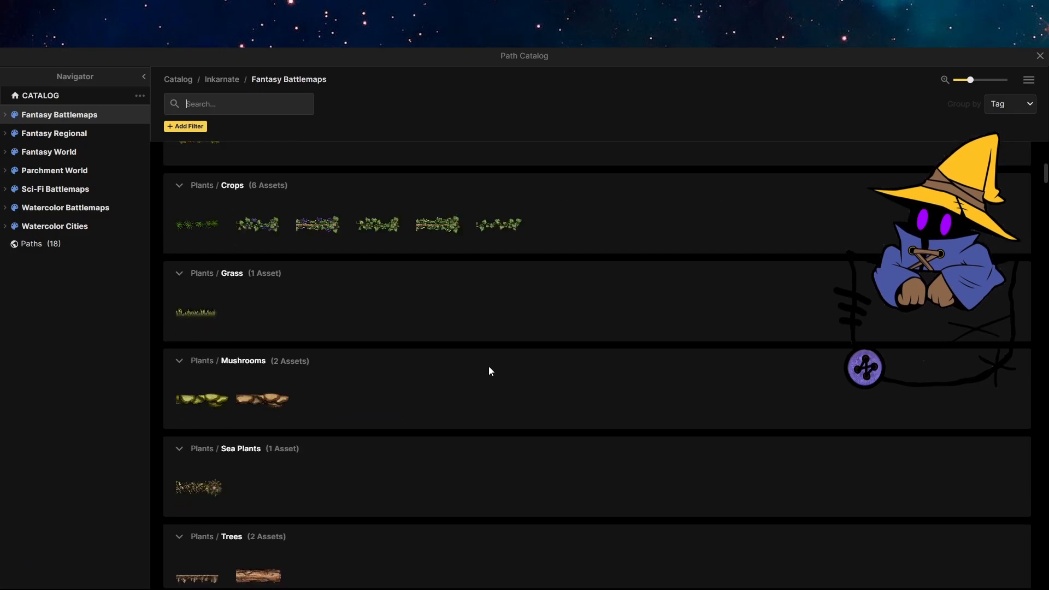
scroll(368, 315, up, 2)
scroll(369, 315, up, 3)
scroll(368, 315, down, 15)
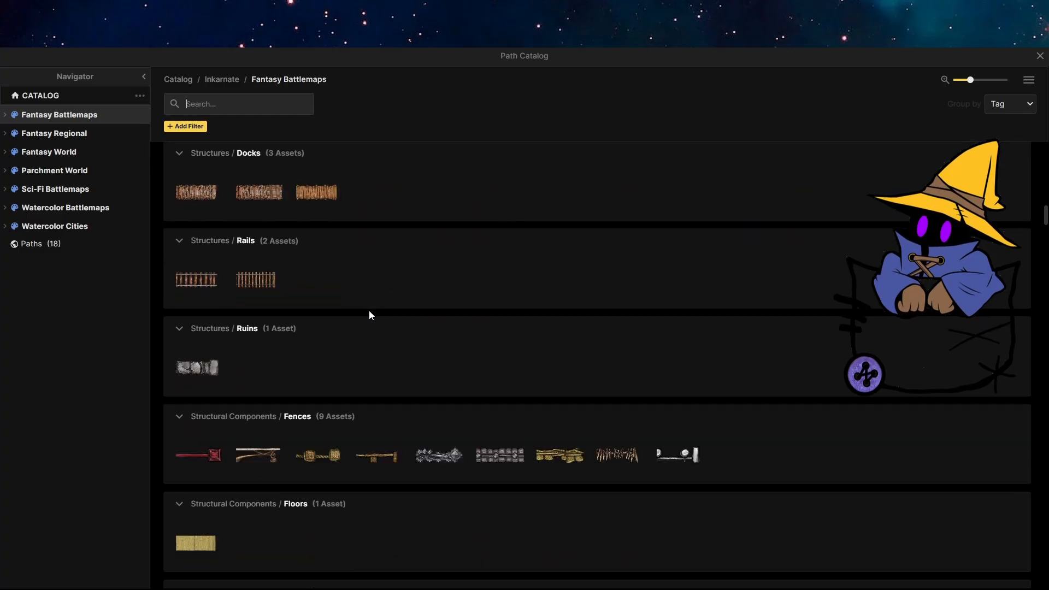
scroll(368, 315, down, 14)
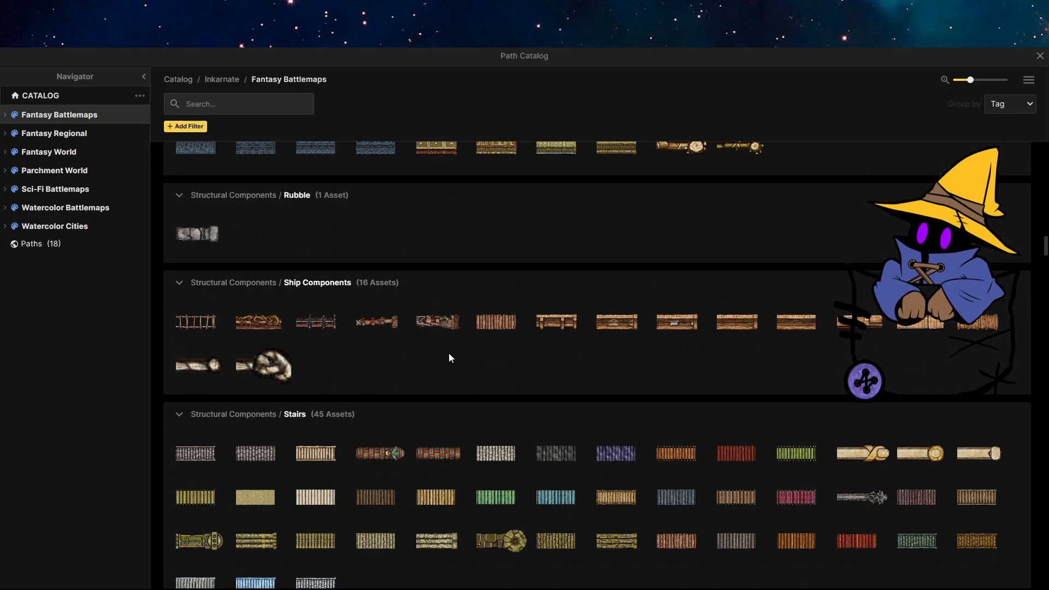
scroll(449, 354, down, 12)
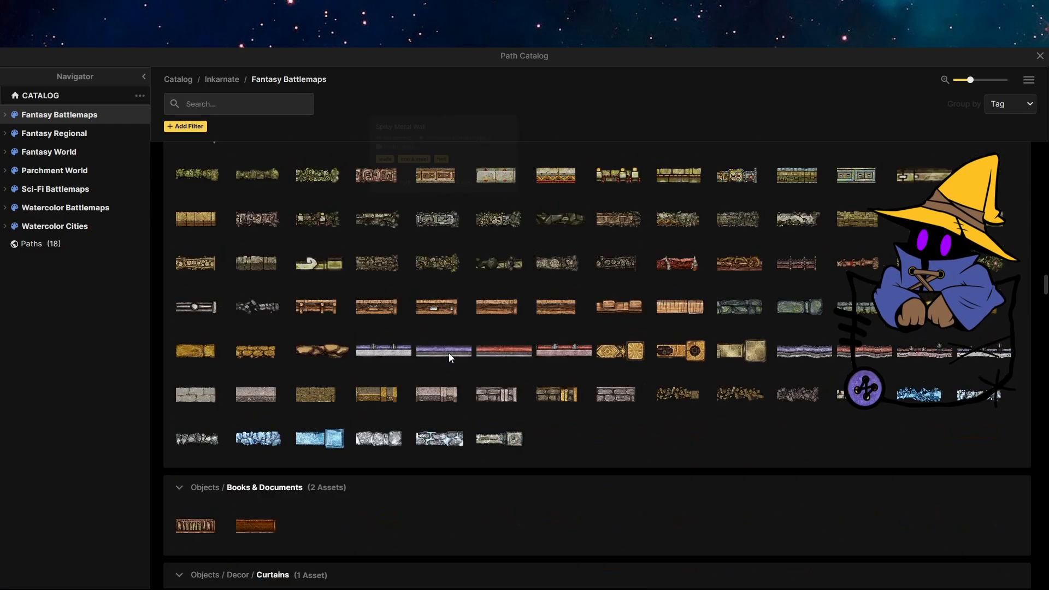
scroll(449, 359, down, 10)
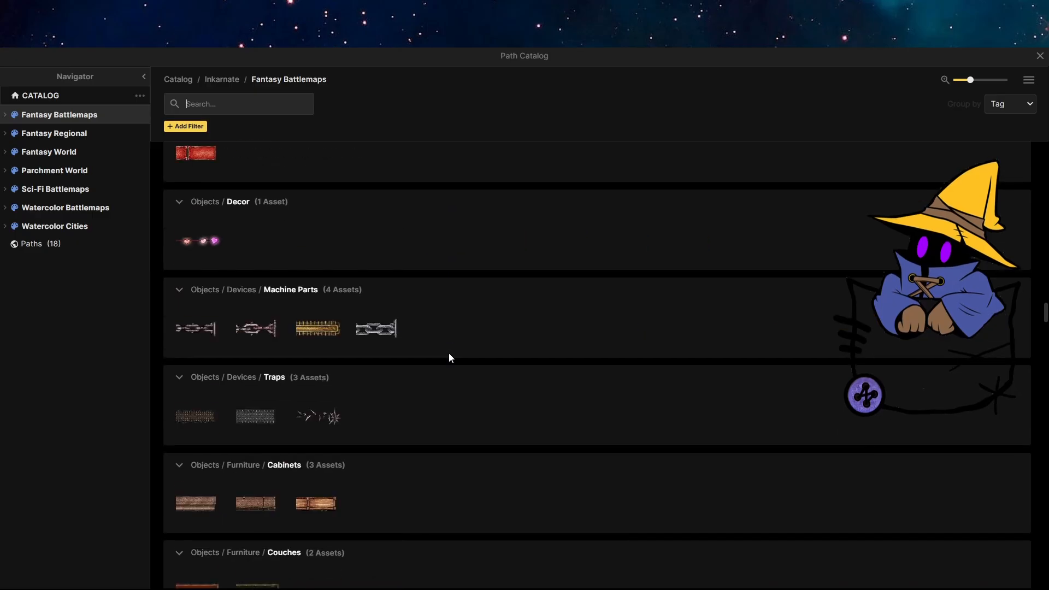
scroll(449, 359, down, 10)
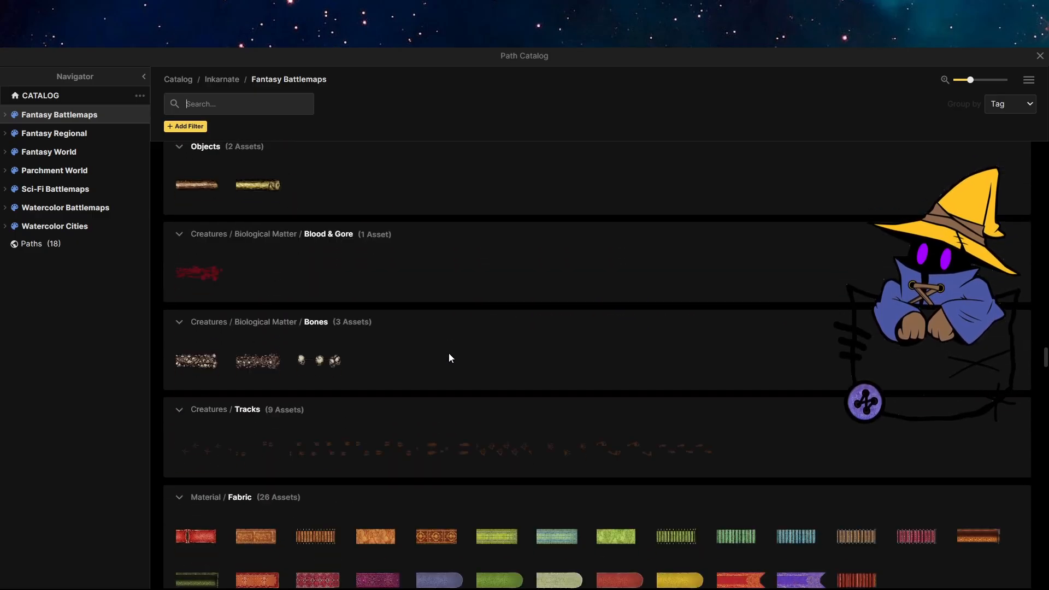
scroll(449, 357, down, 10)
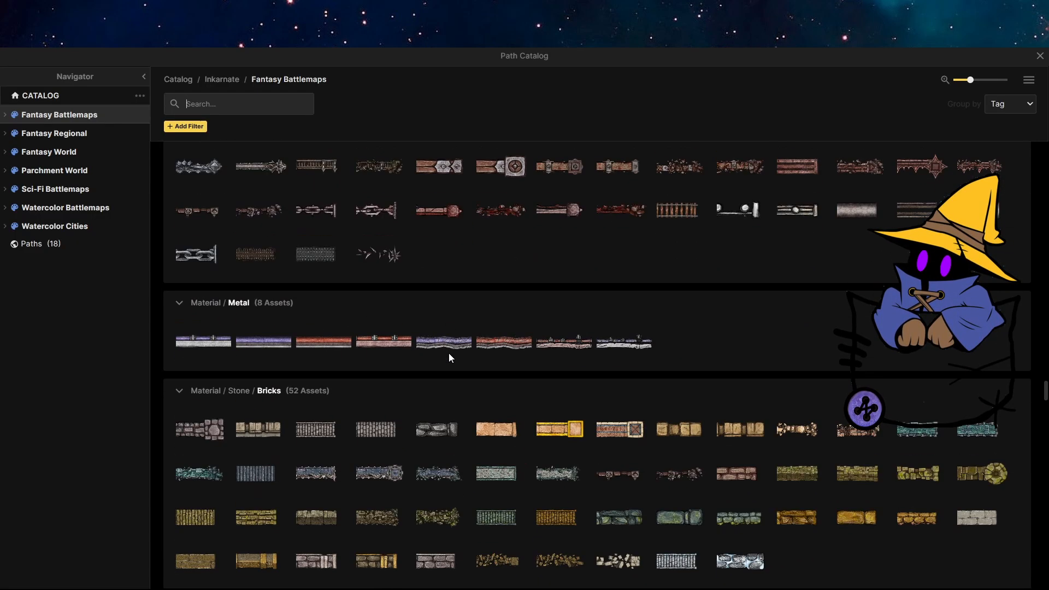
scroll(449, 358, down, 7)
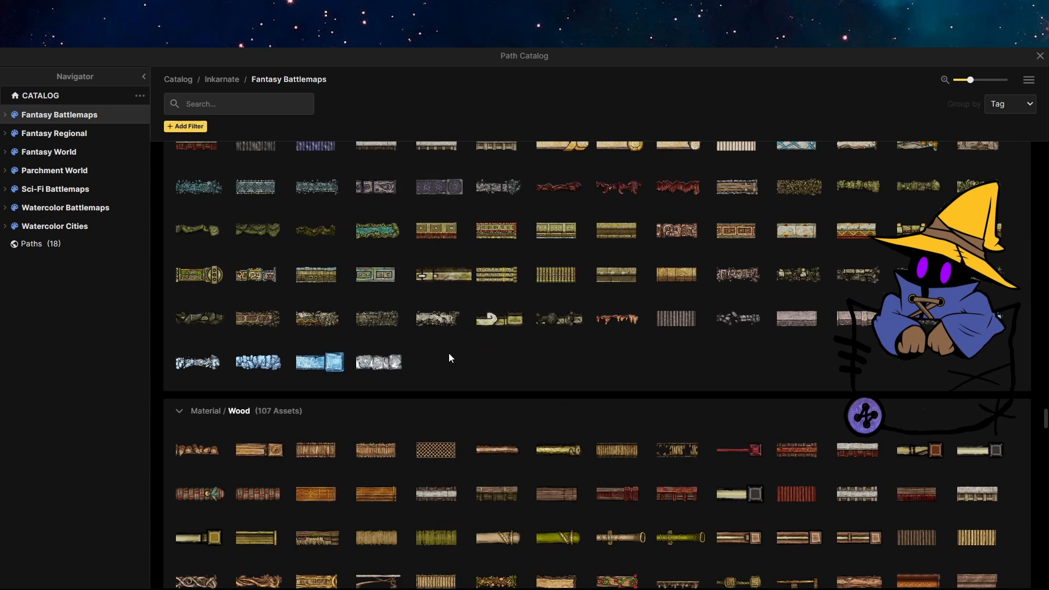
click(261, 201)
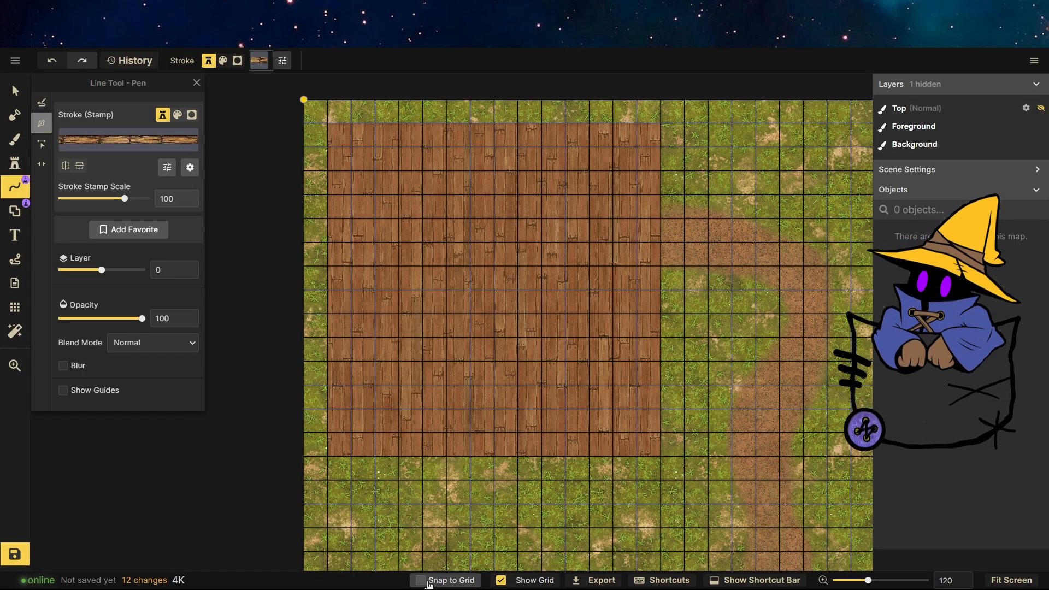
Draw wooden walls along the floor's bottom, left and top edges and down the upper part of its right edge.
click(655, 460)
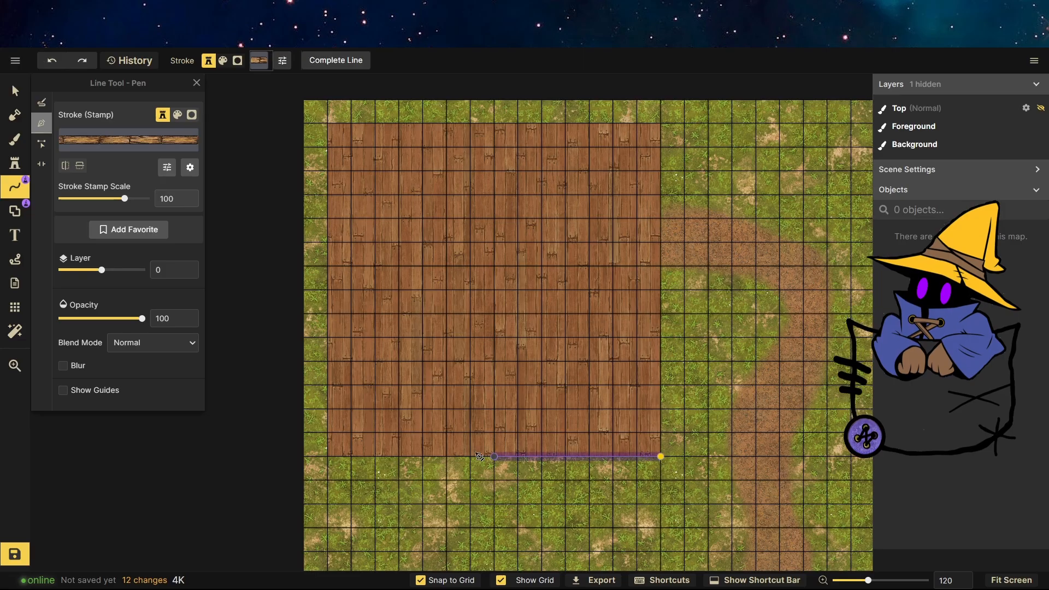
double_click(329, 267)
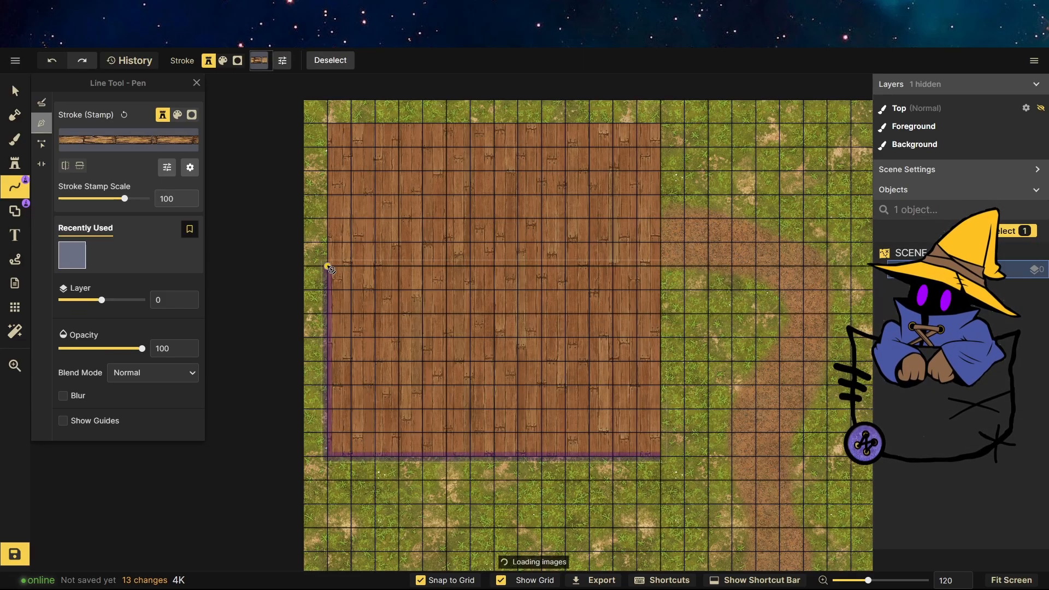
click(328, 123)
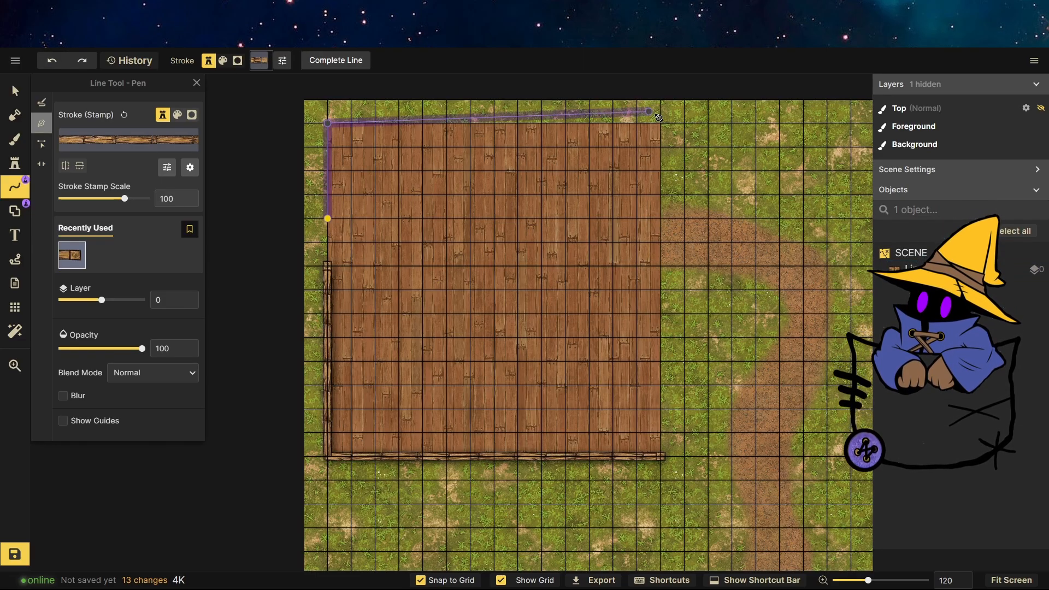
click(660, 123)
double_click(662, 220)
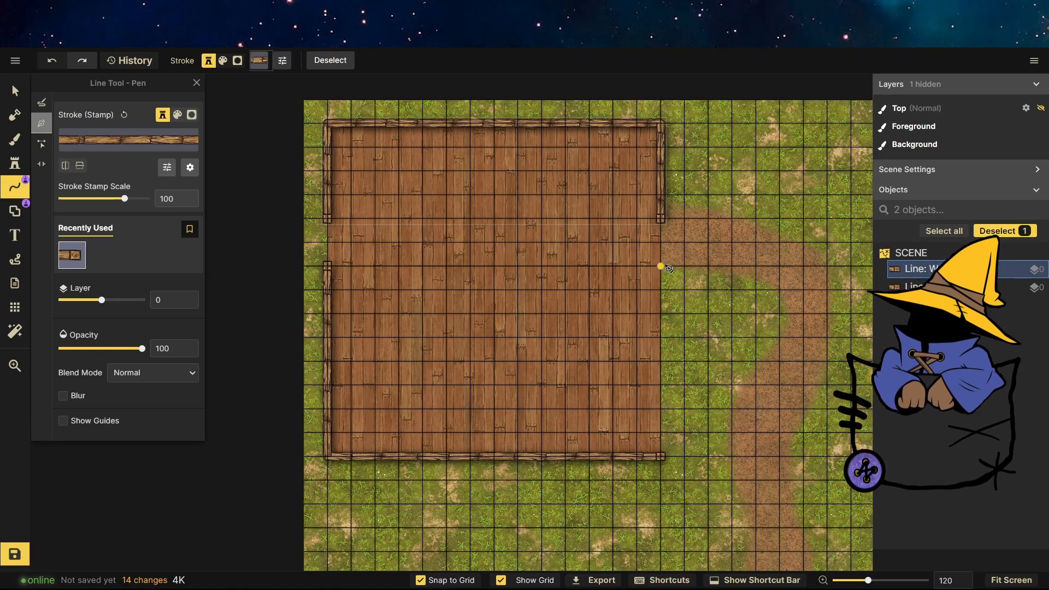
scroll(662, 267, down, 2)
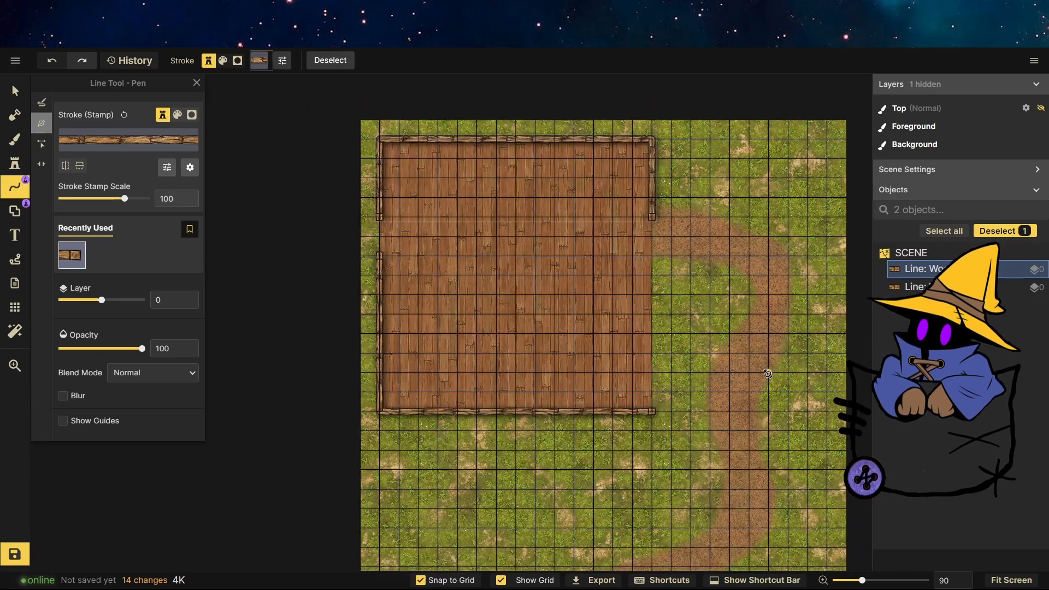
scroll(735, 339, up, 3)
Choose the Double Door Closed stamp from the Core catalog, set its scale to about 253, and place it near the floor's right edge.
click(15, 140)
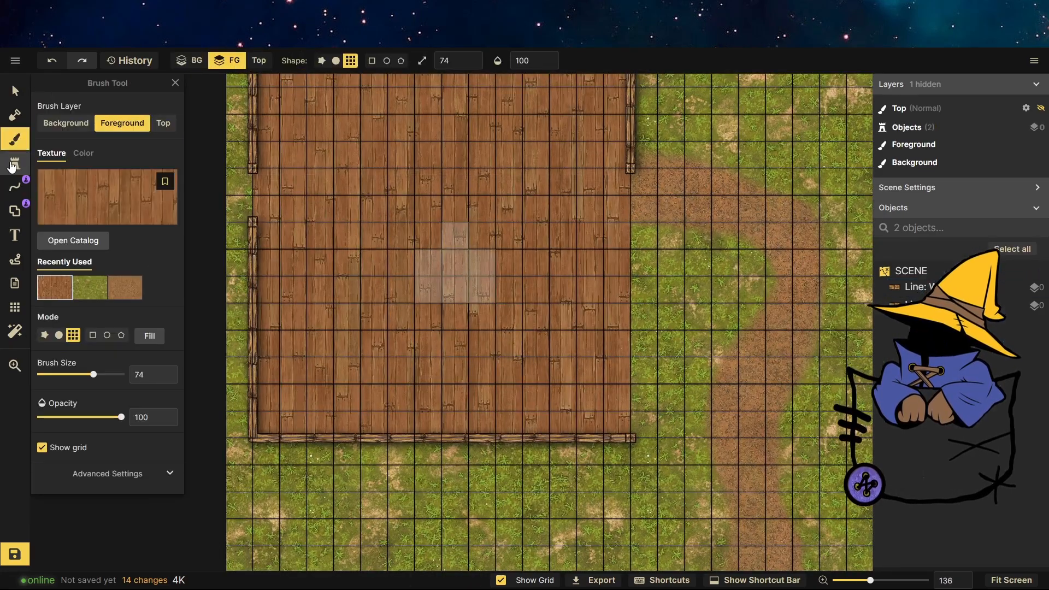
click(14, 163)
scroll(507, 350, down, 3)
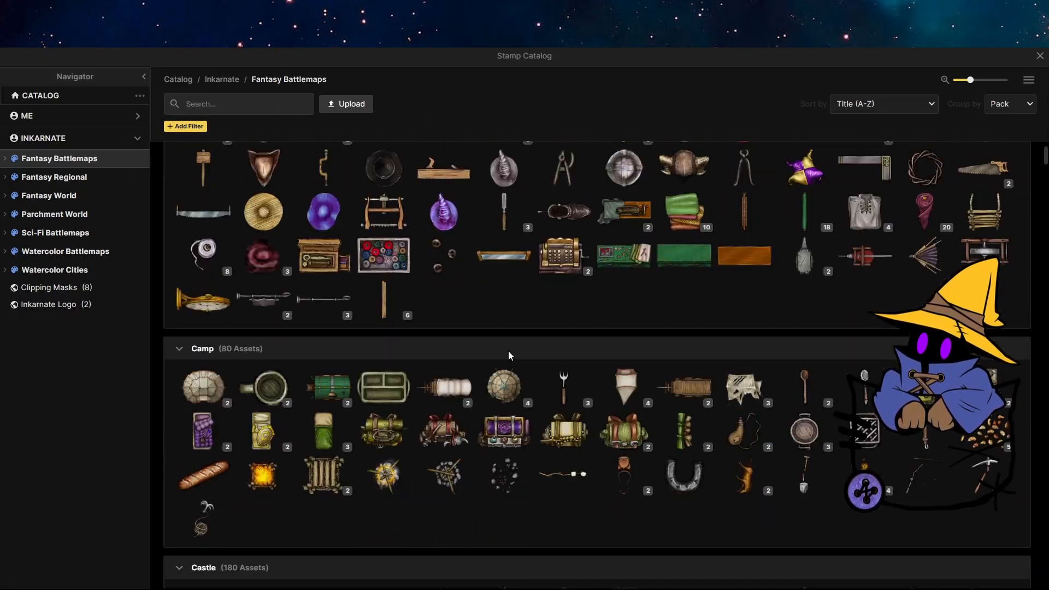
scroll(601, 352, down, 5)
scroll(621, 352, down, 5)
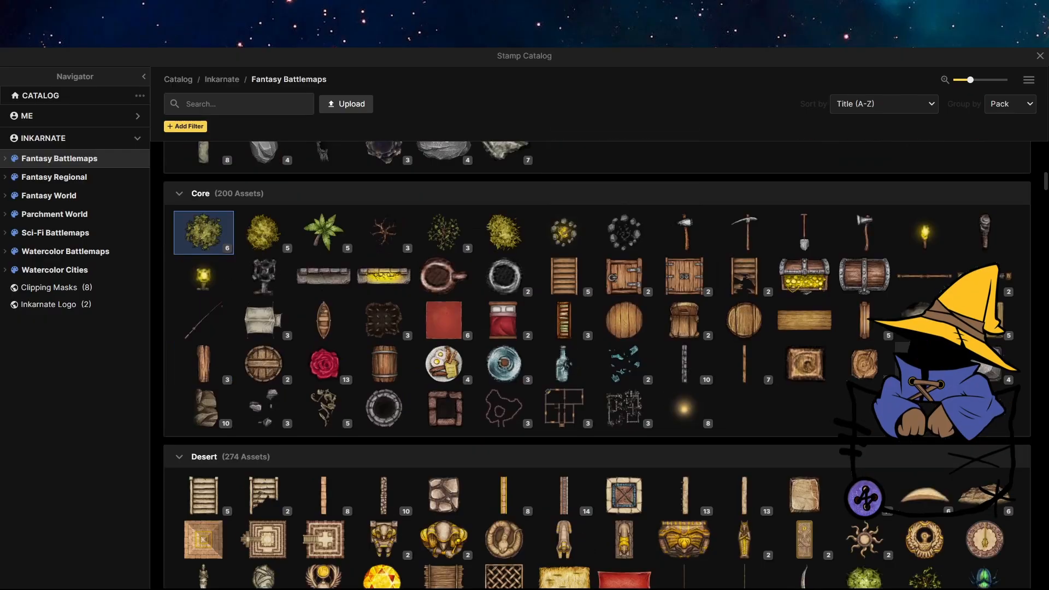
click(984, 276)
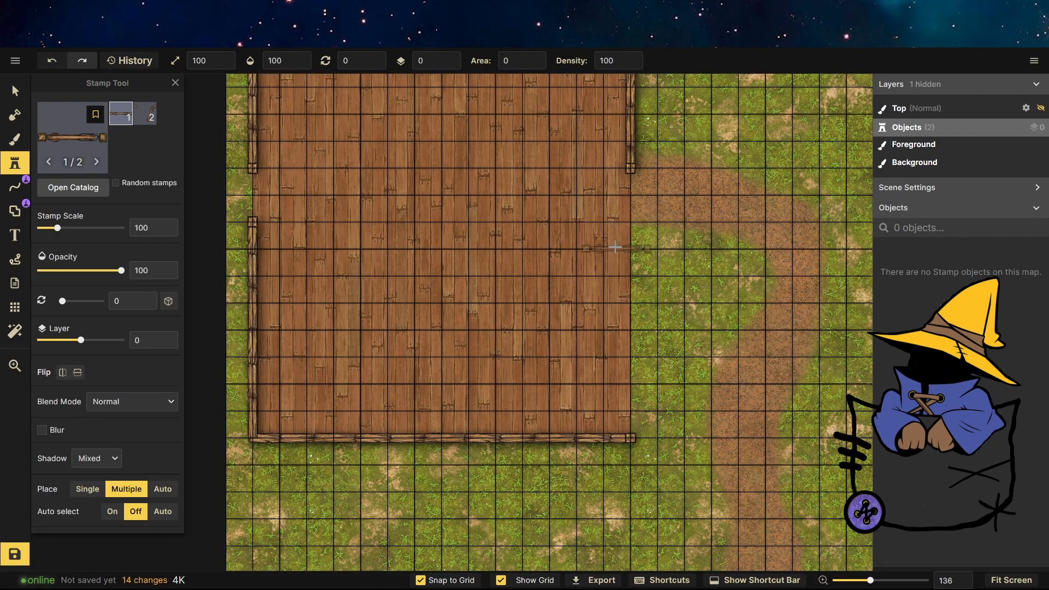
click(69, 148)
click(916, 279)
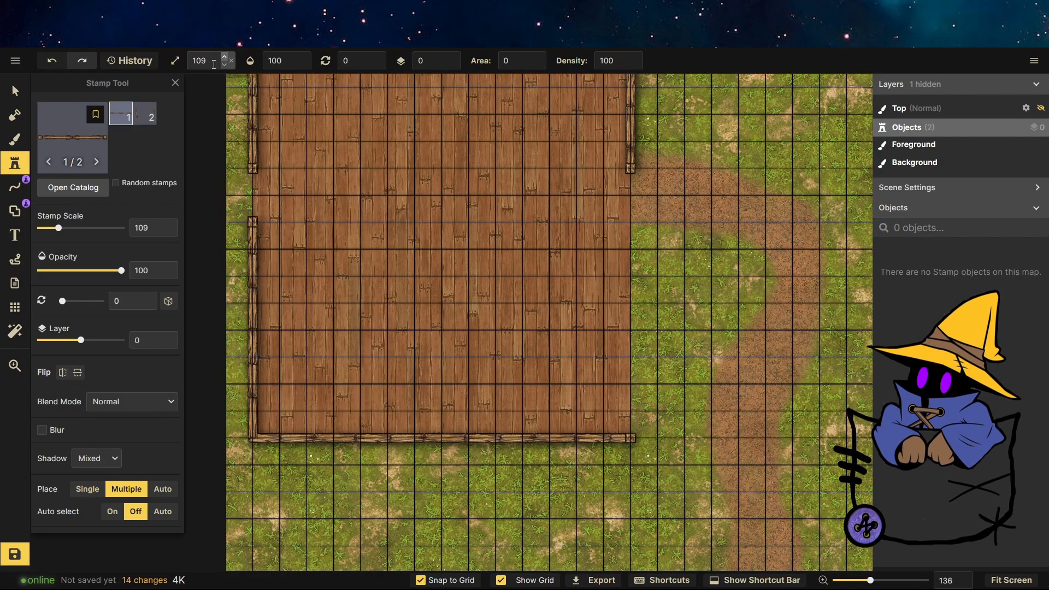
drag(59, 228, 82, 228)
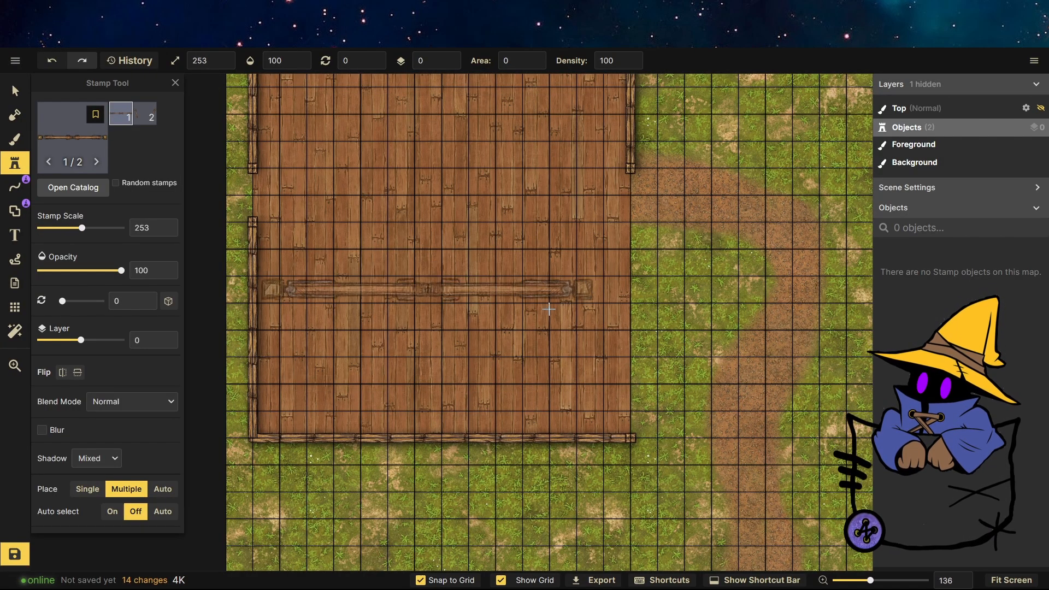
click(623, 306)
Rotate the double door to 90°, resize it to about 221 scale, and fit it into the gap in the right wall.
key(v)
drag(398, 79, 829, 284)
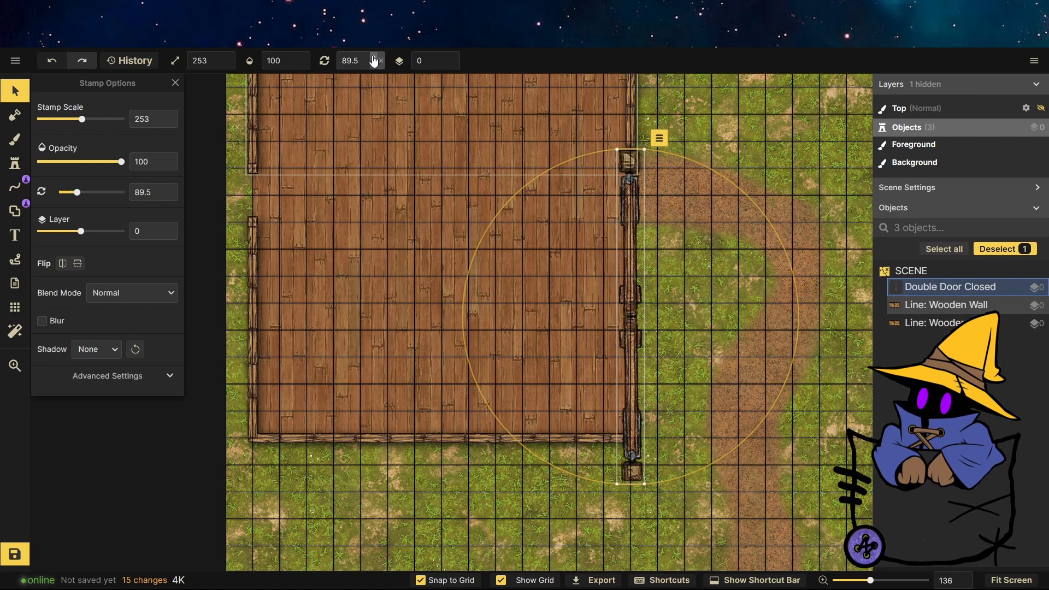
drag(658, 137, 657, 243)
drag(633, 332, 630, 246)
drag(638, 396, 653, 447)
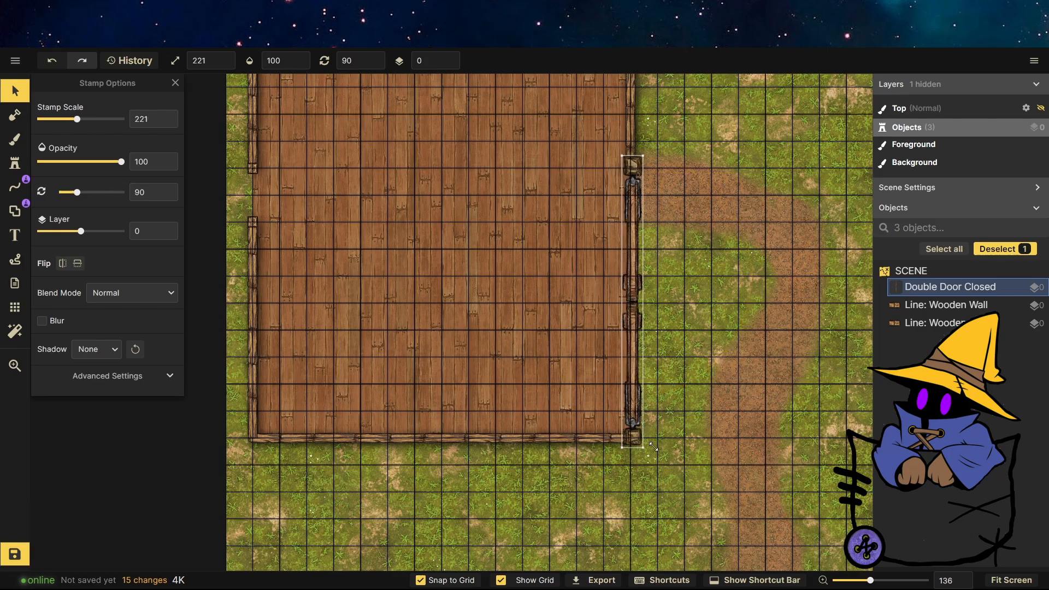
click(724, 489)
Paint grass with the brush beside the dirt path next to the door.
scroll(687, 393, down, 3)
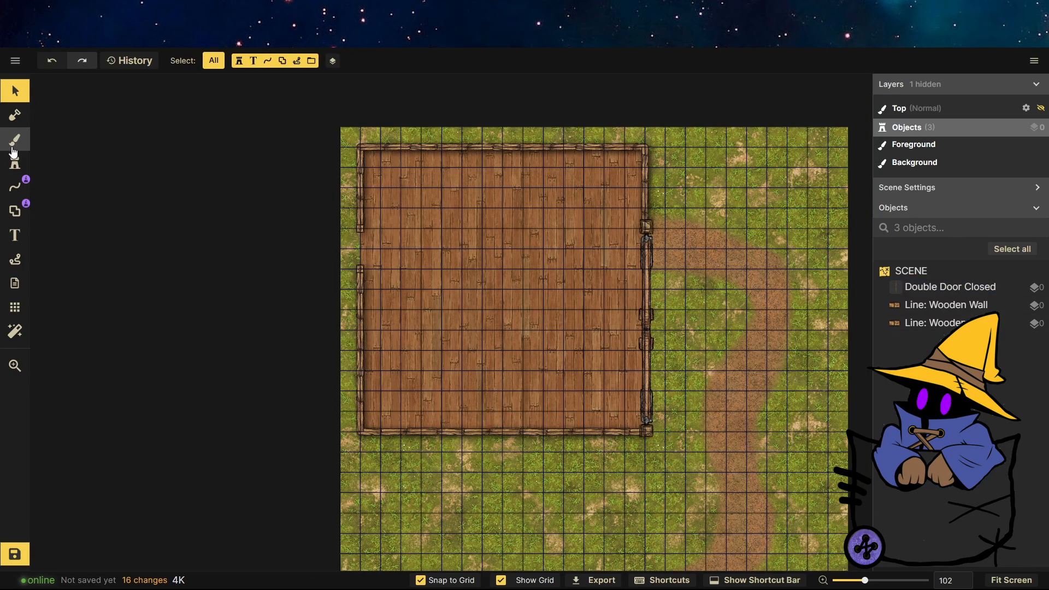
click(14, 140)
mouse_move(675, 310)
mouse_down()
mouse_move(676, 227)
mouse_move(766, 309)
mouse_move(817, 330)
mouse_move(716, 381)
mouse_move(766, 380)
mouse_move(735, 432)
mouse_move(743, 479)
mouse_up()
scroll(716, 210, down, 3)
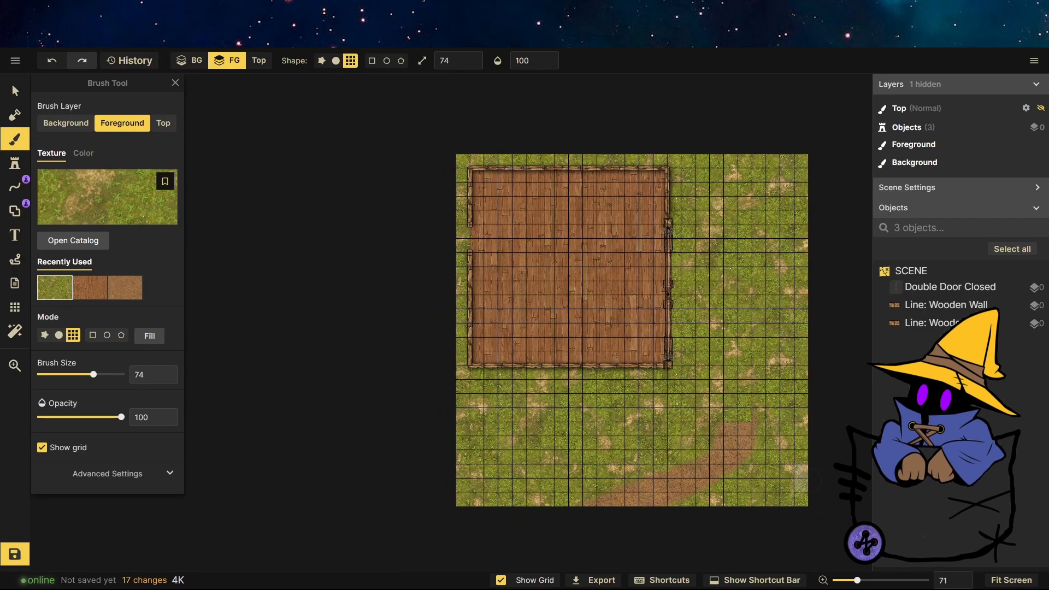
scroll(786, 464, up, 3)
Switch to the dirt texture with a round brush and extend the dirt path near the map's lower edge.
click(125, 288)
click(58, 334)
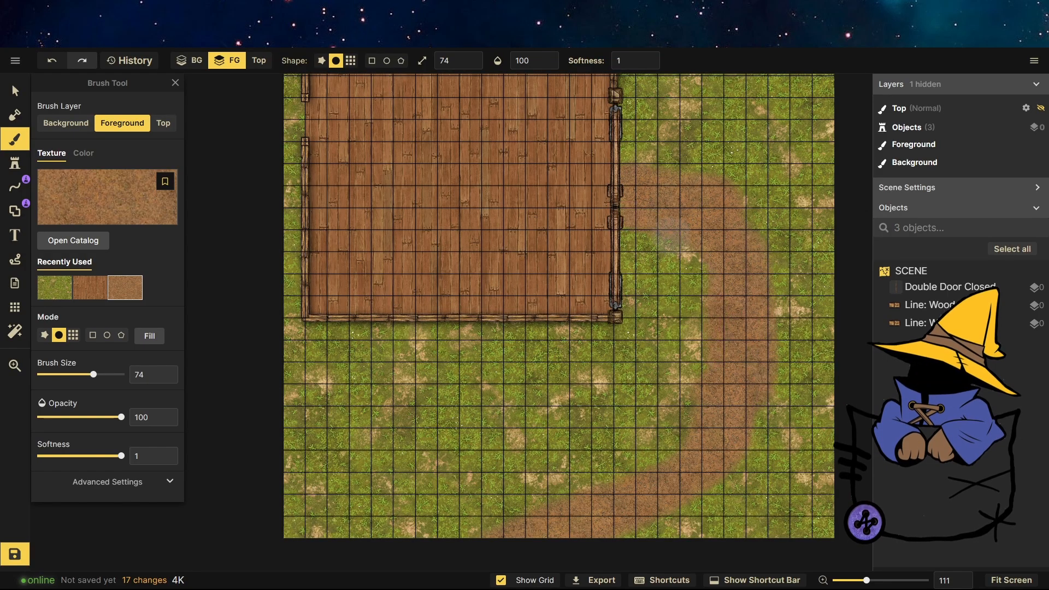
click(503, 540)
scroll(669, 328, down, 3)
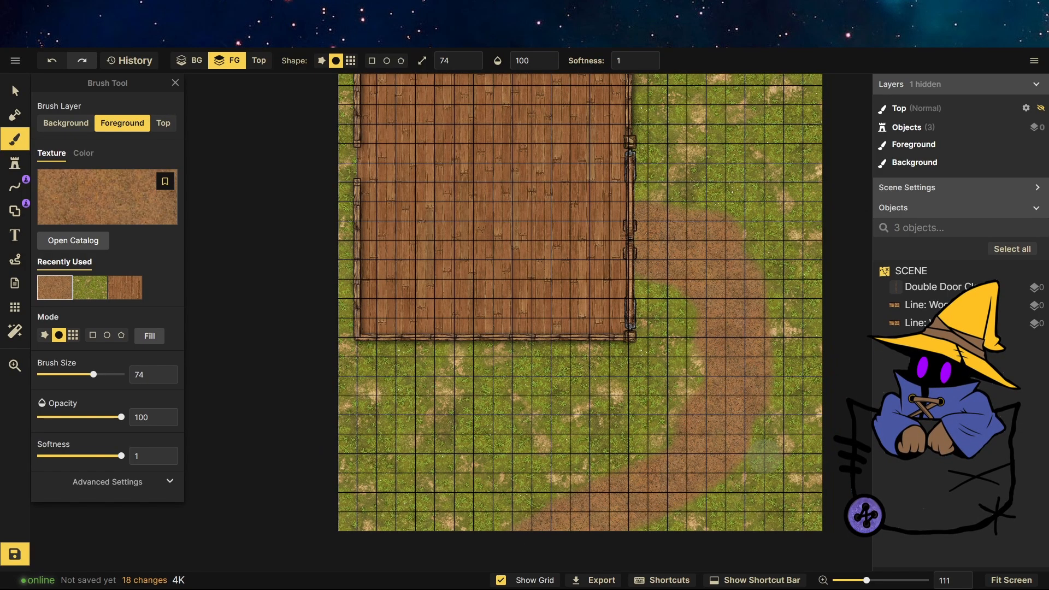
scroll(763, 328, up, 1)
scroll(517, 356, down, 2)
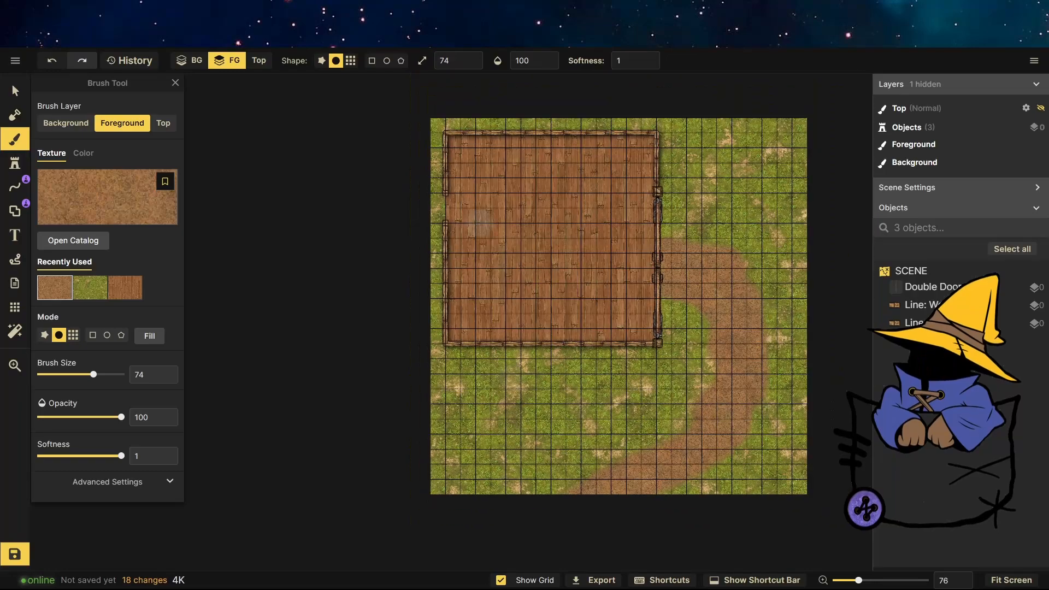
scroll(485, 153, up, 5)
Switch to the single door stamp variant and place a door on the floor near the left wall.
click(15, 91)
click(19, 165)
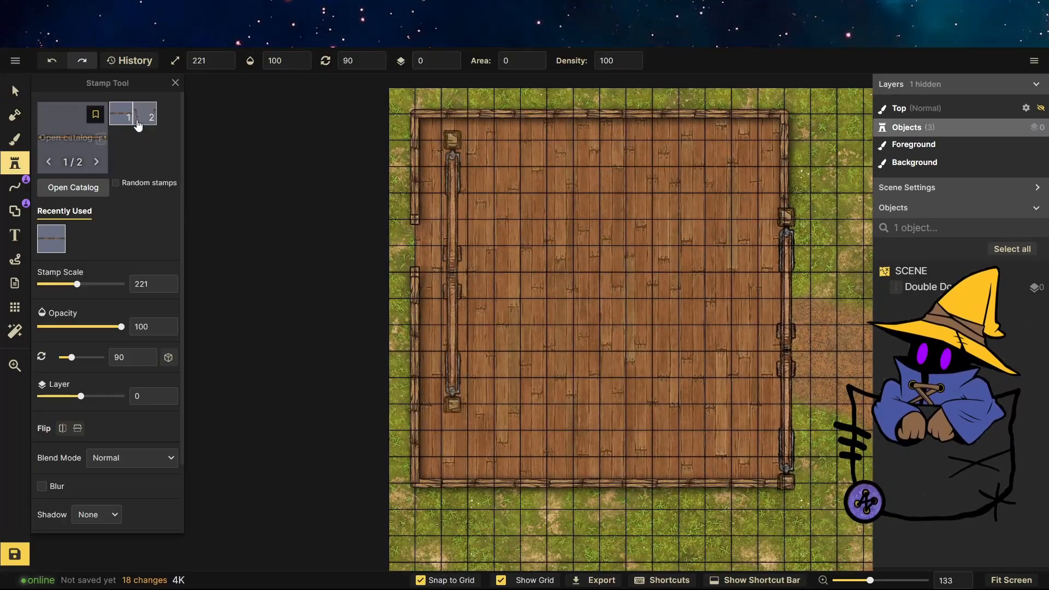
click(82, 159)
click(924, 275)
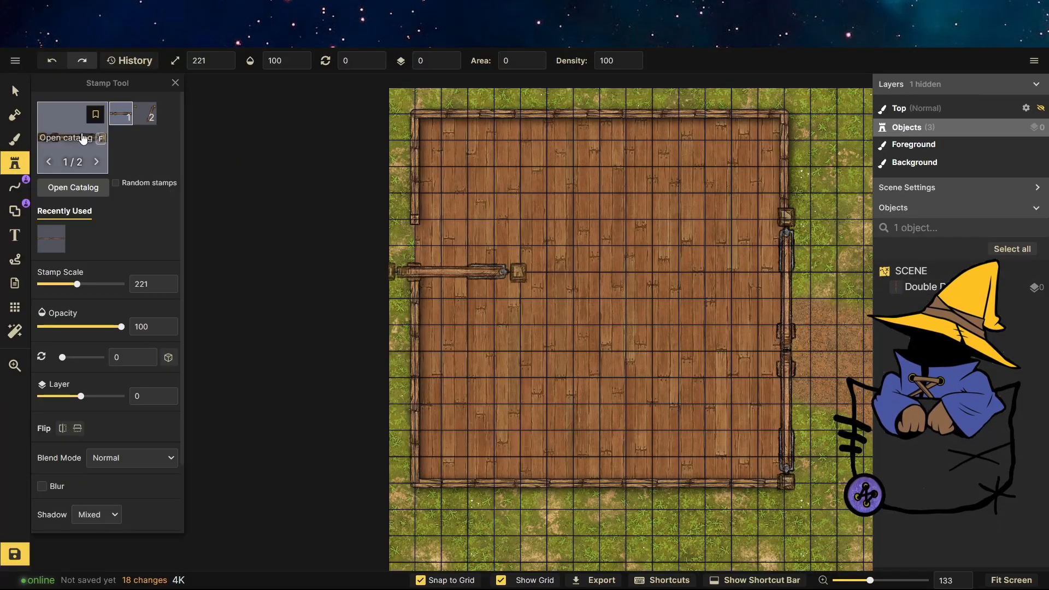
click(466, 233)
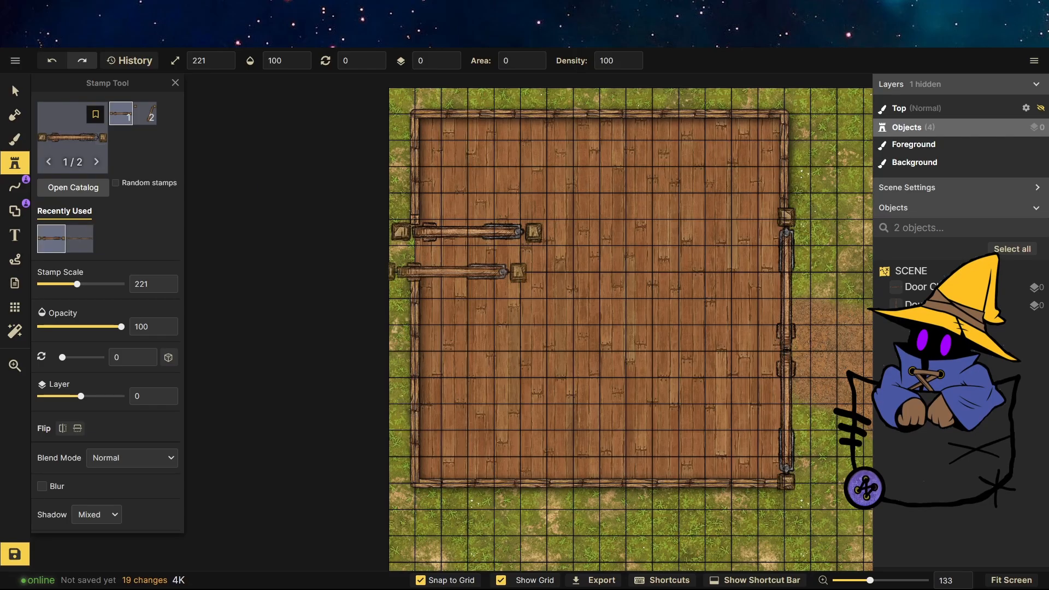
key(Escape)
Rotate the single door to 90°, shrink it to about 91 scale, and fit it into the left wall.
scroll(464, 202, up, 4)
drag(659, 272, 434, 104)
key(ctrl+z)
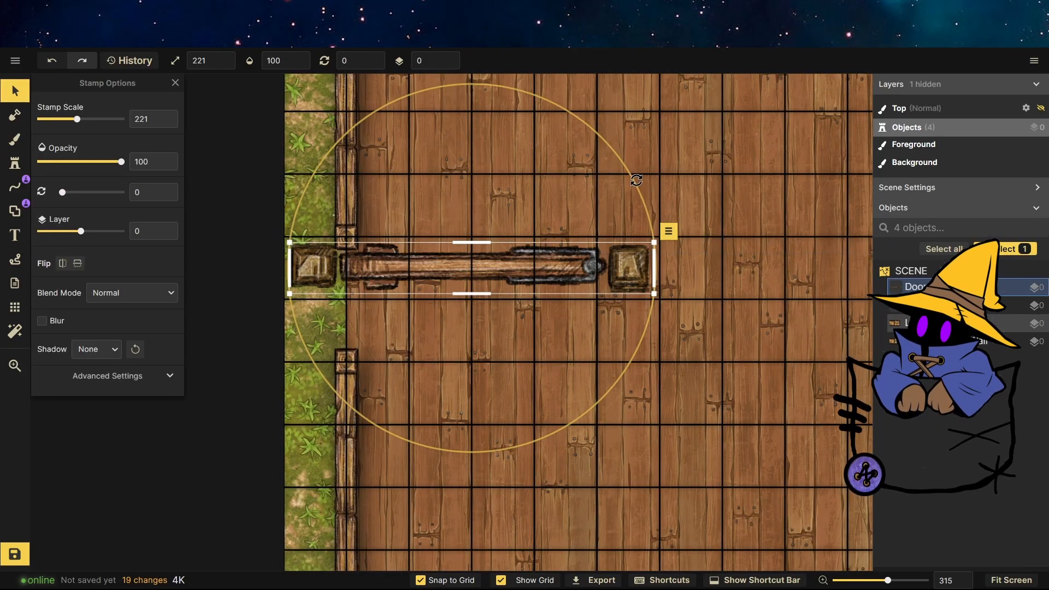
drag(640, 177, 563, 437)
drag(498, 86, 481, 201)
drag(454, 272, 336, 217)
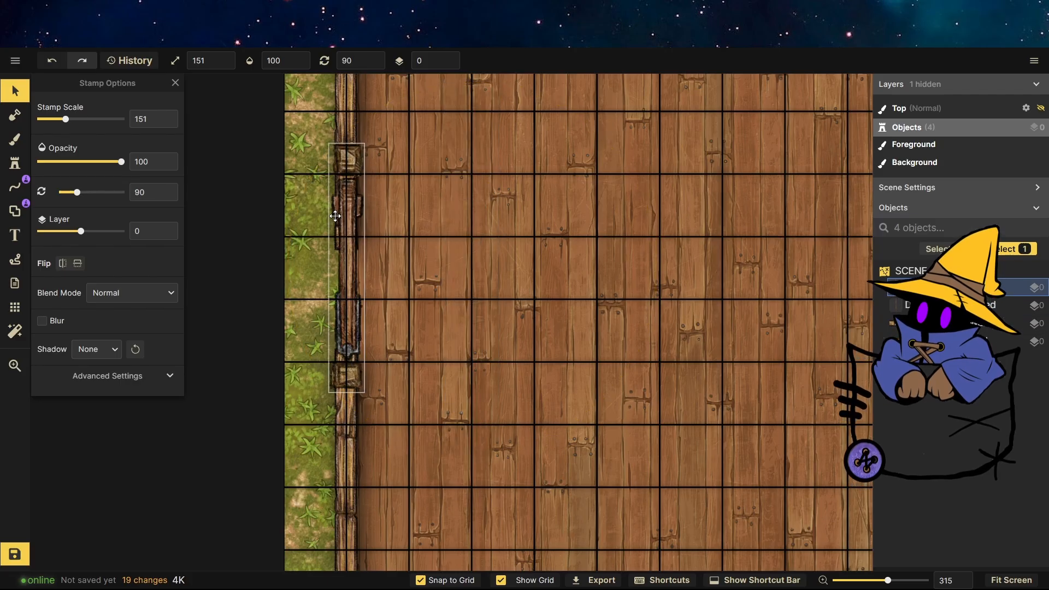
drag(331, 142, 342, 241)
drag(357, 283, 359, 296)
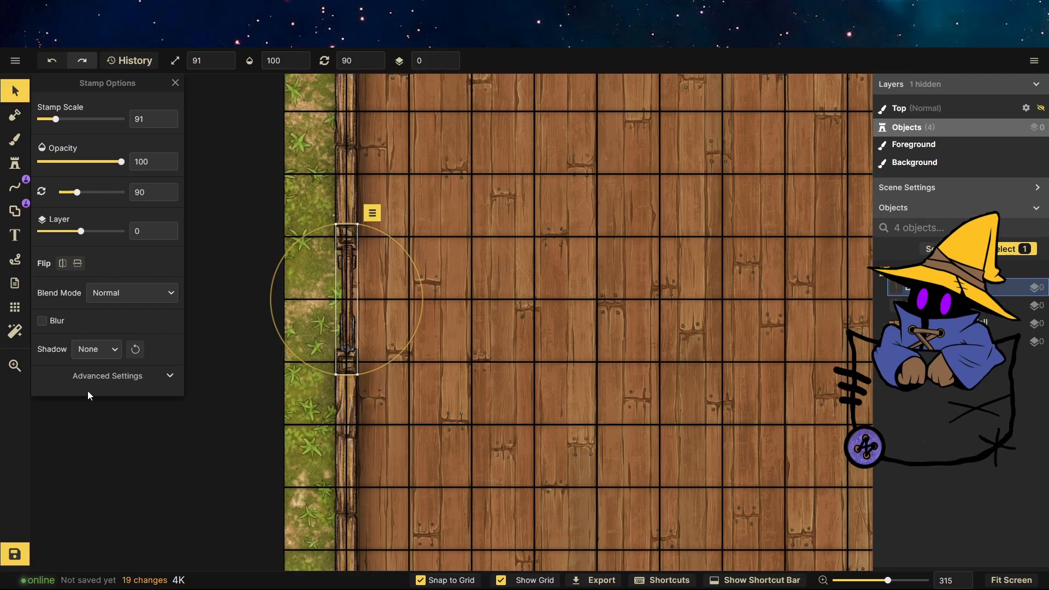
Open the door's advanced transform settings and stretch its height to 174.
click(112, 378)
scroll(108, 379, down, 1)
click(82, 376)
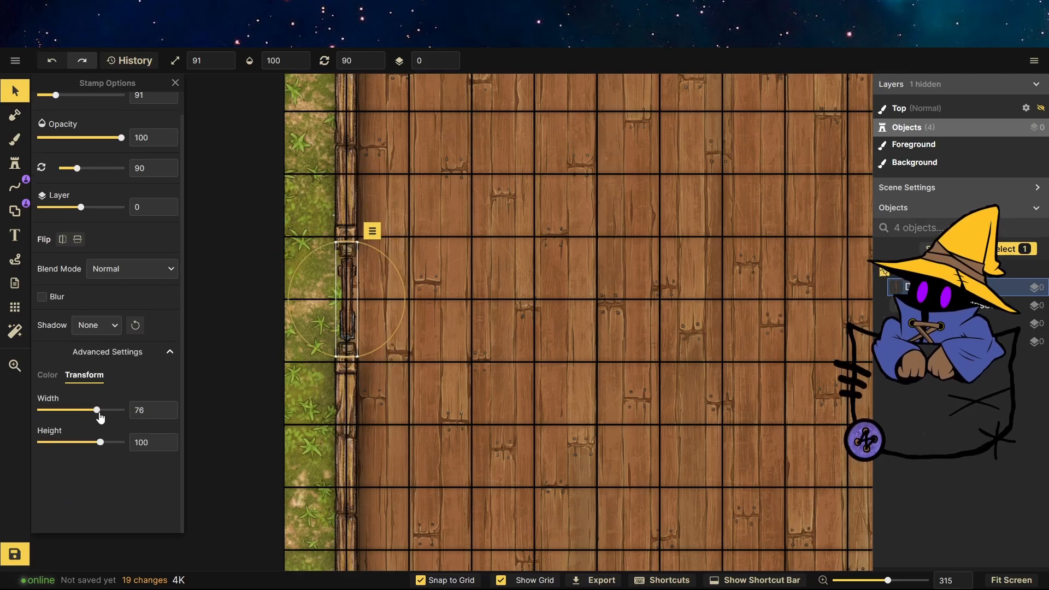
drag(98, 445, 116, 443)
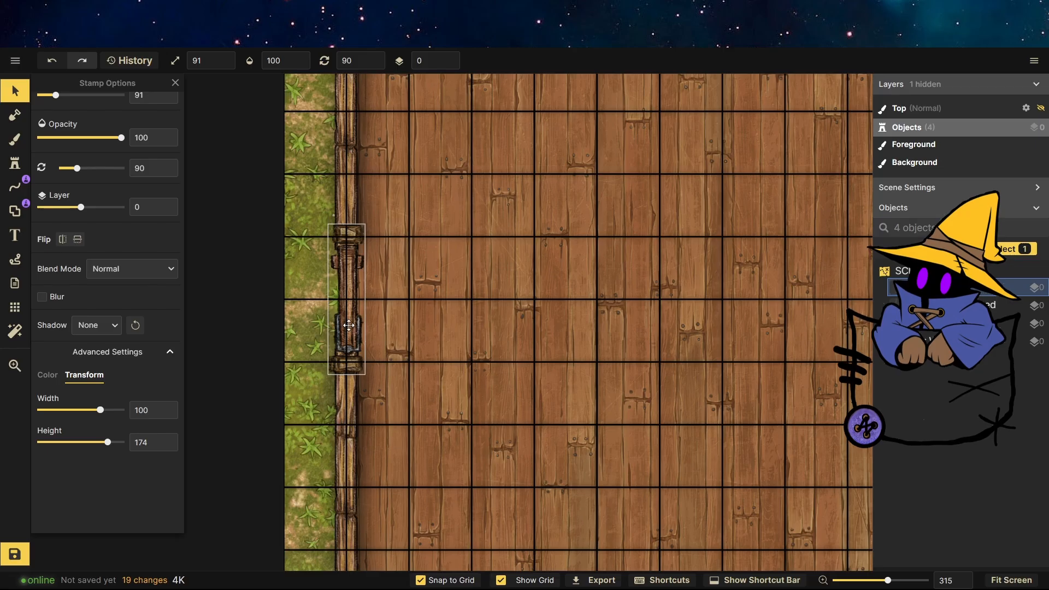
click(362, 229)
scroll(373, 222, down, 6)
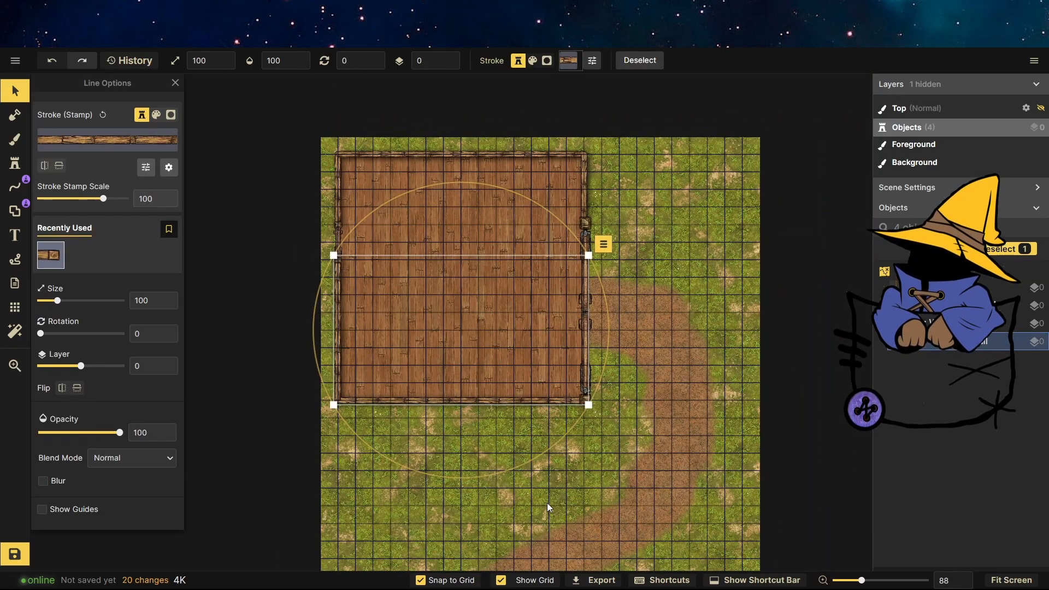
click(549, 507)
scroll(549, 377, down, 1)
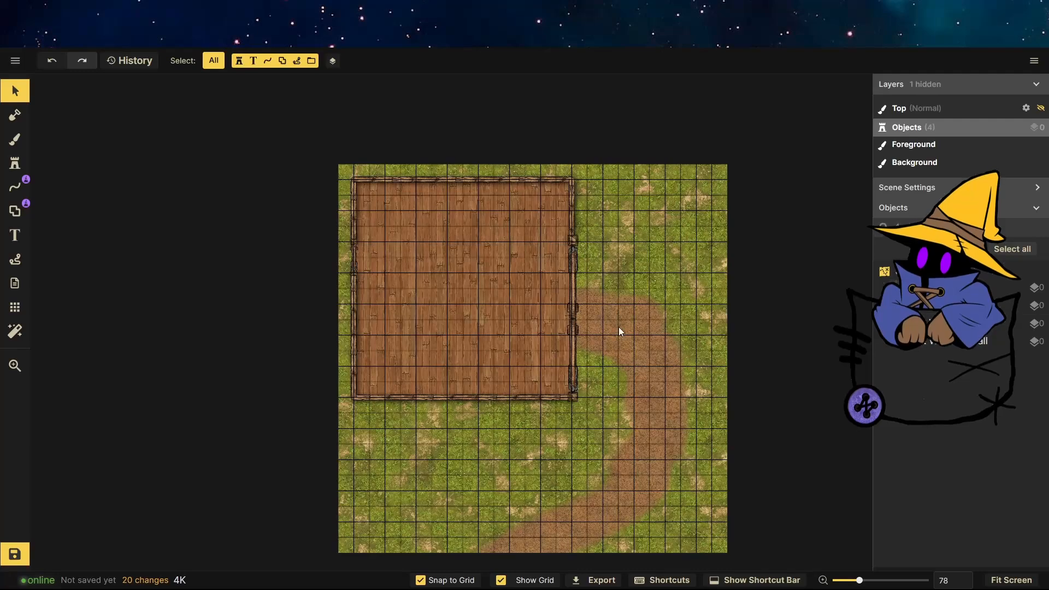
drag(692, 428, 256, 157)
click(674, 327)
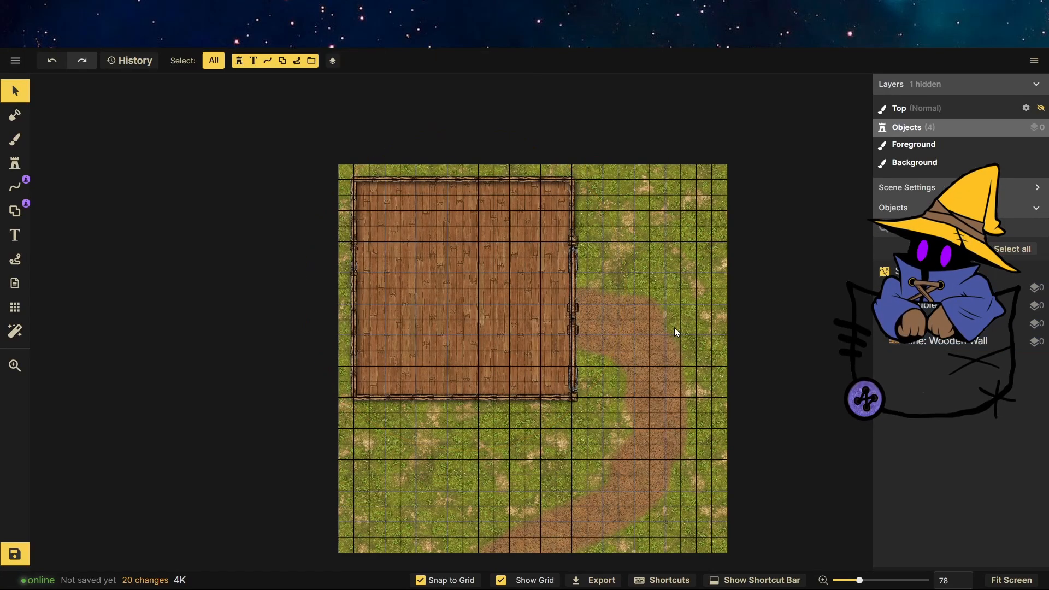
scroll(628, 398, down, 3)
scroll(651, 458, up, 5)
click(536, 328)
click(671, 425)
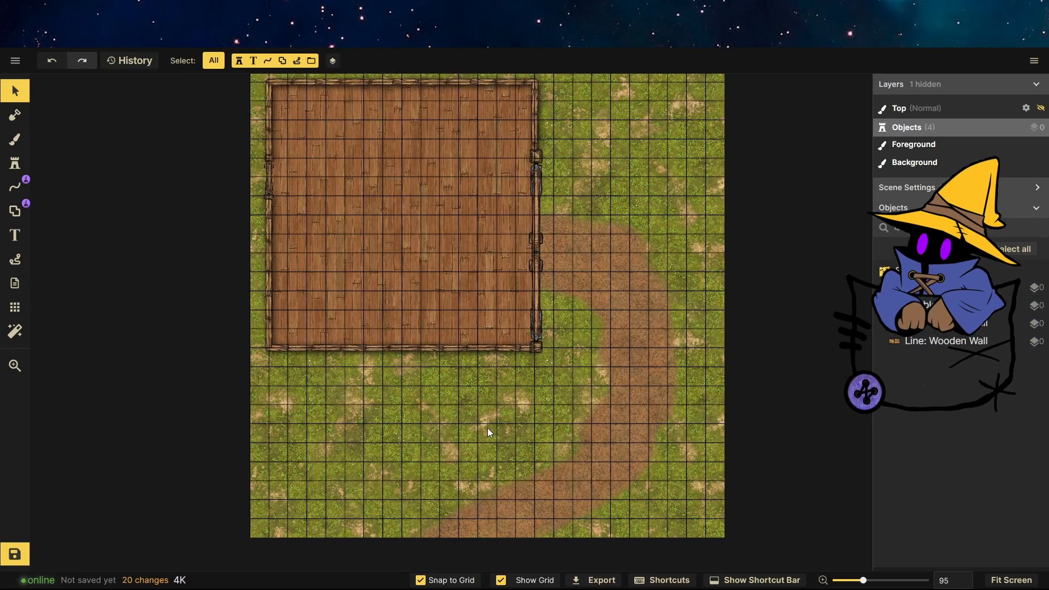
Open the stamp catalog, pick the tree stump stamp, and place three stumps on the grass below the floor.
click(16, 163)
click(52, 142)
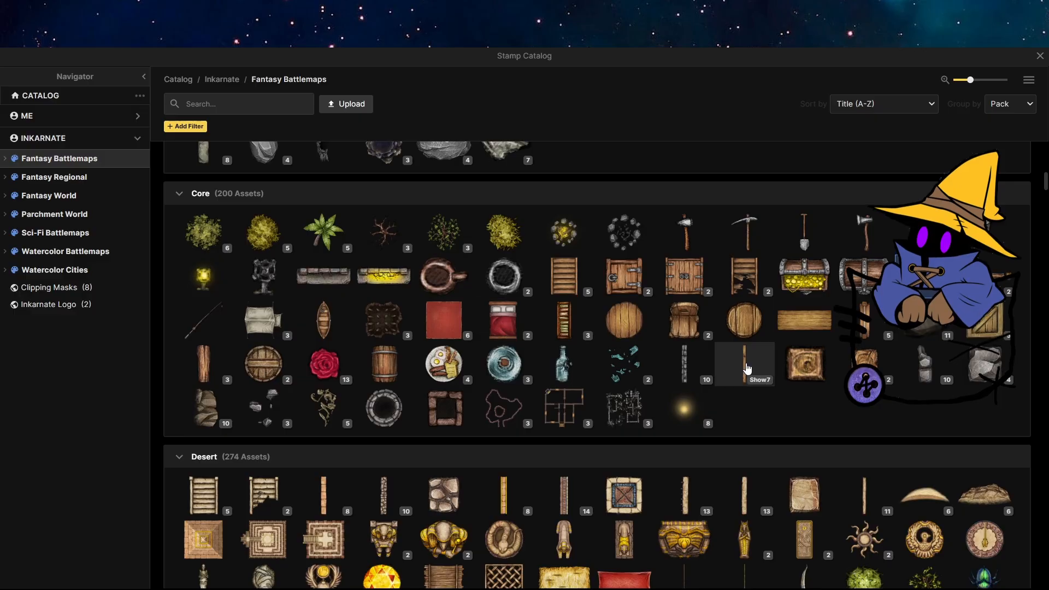
scroll(627, 375, down, 20)
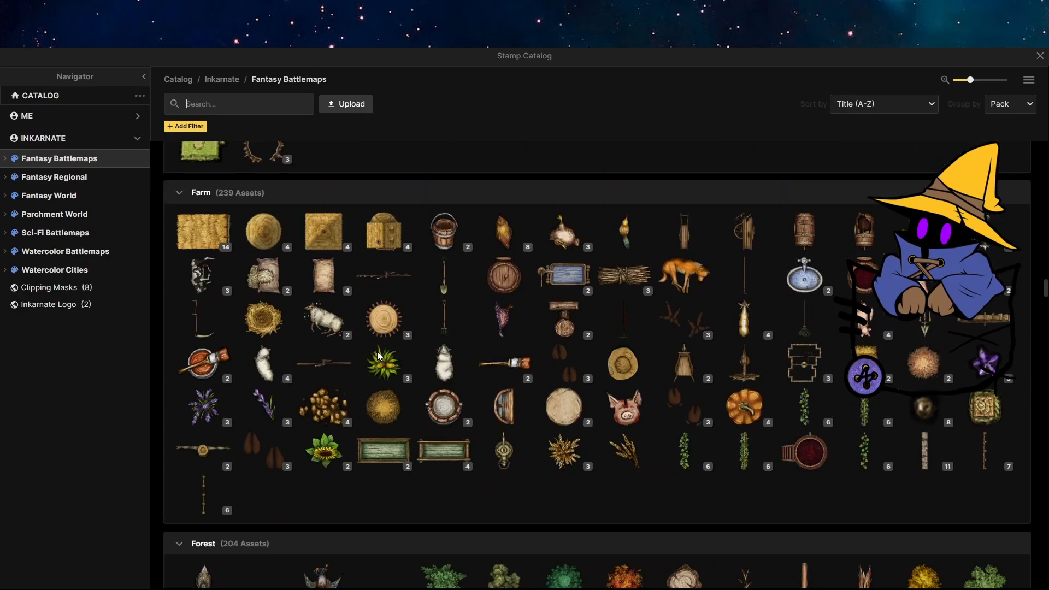
scroll(382, 352, down, 7)
click(691, 205)
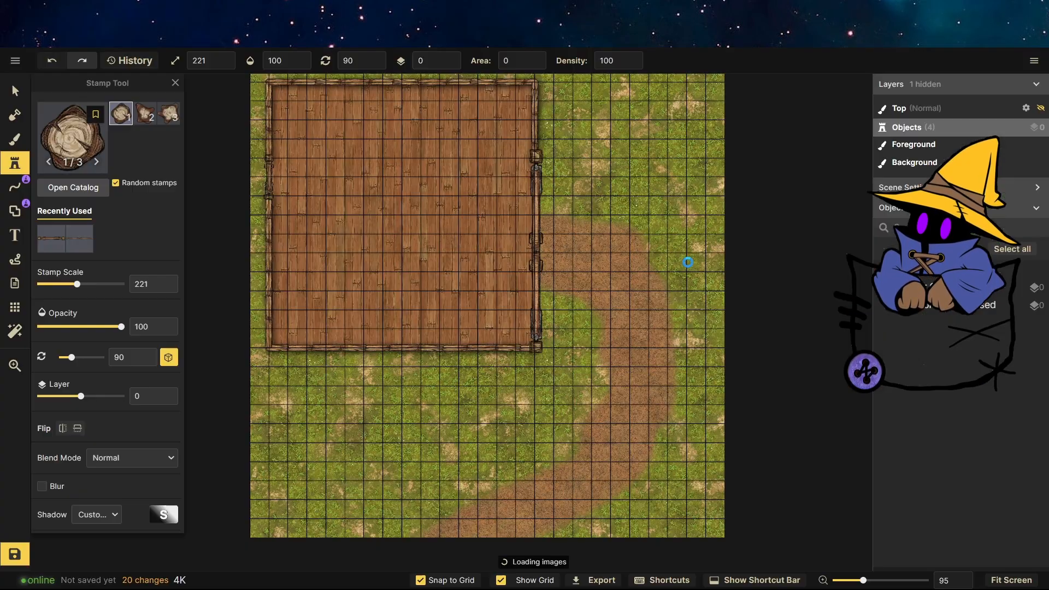
click(513, 384)
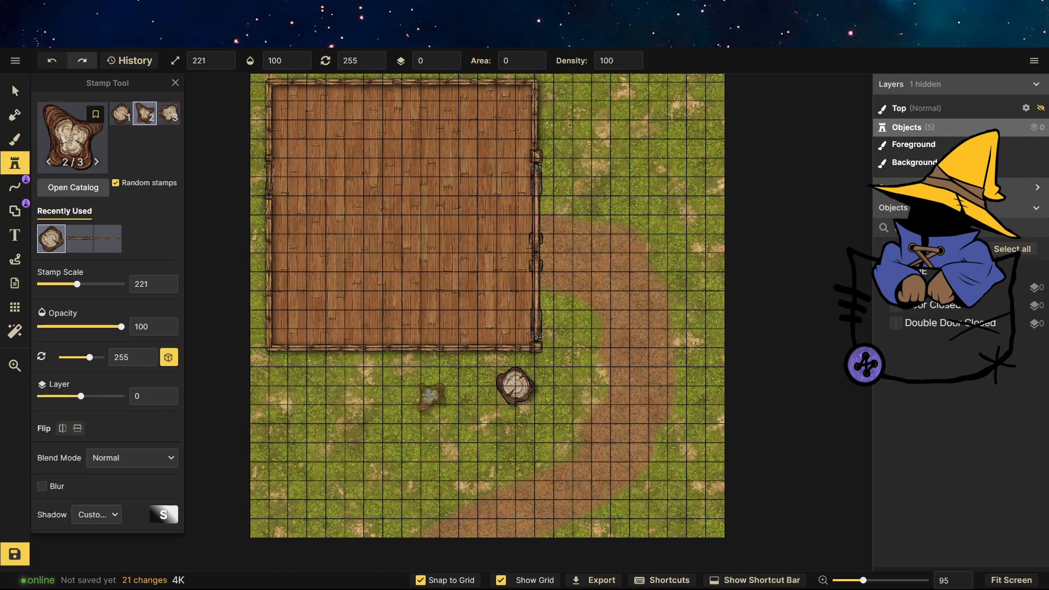
click(430, 394)
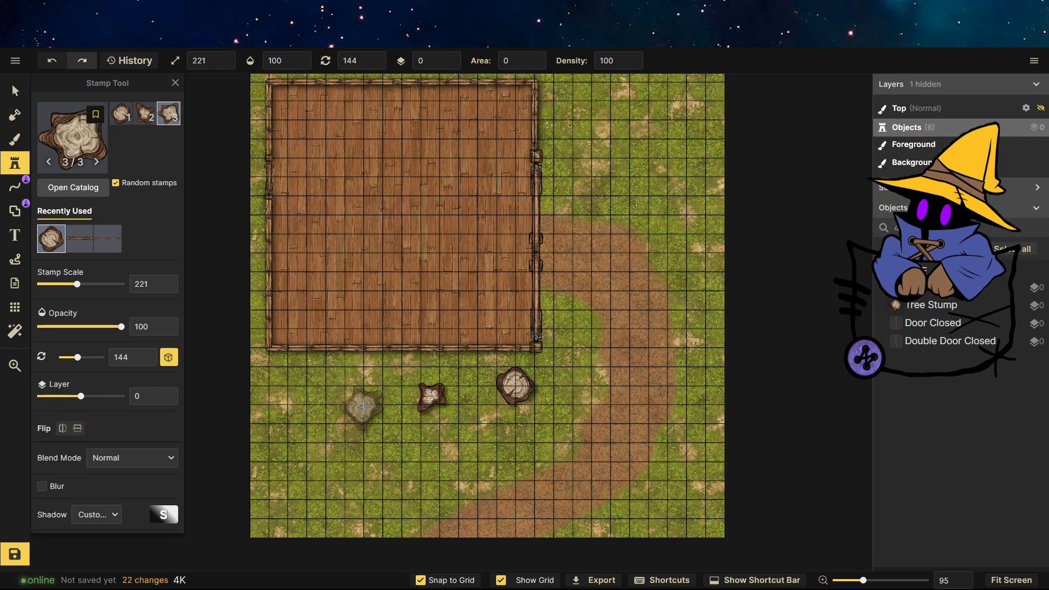
click(362, 407)
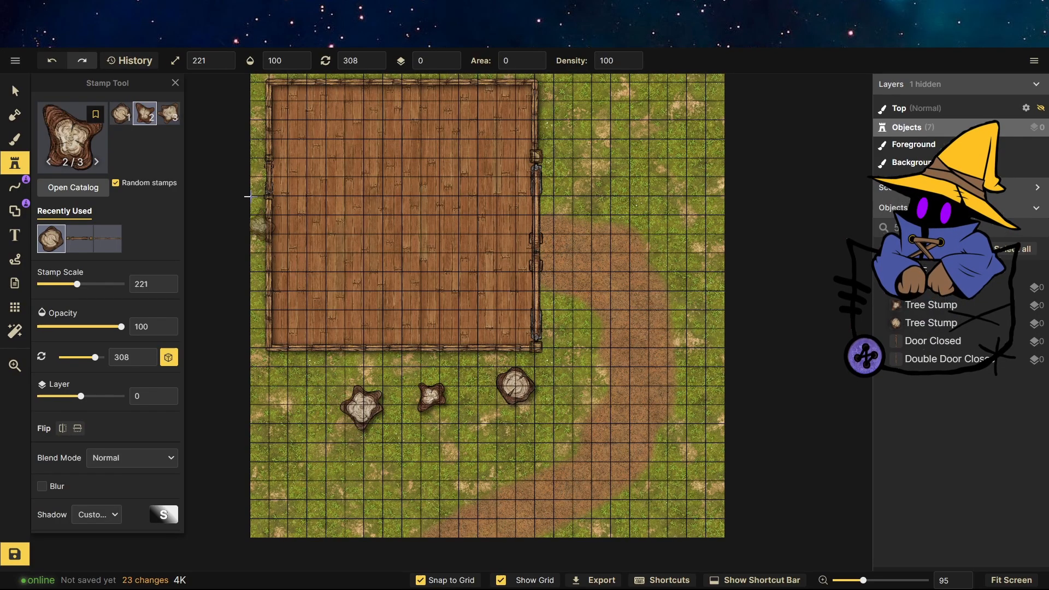
Scatter more tree stumps across the grass around the path and the map's upper-right area.
click(477, 422)
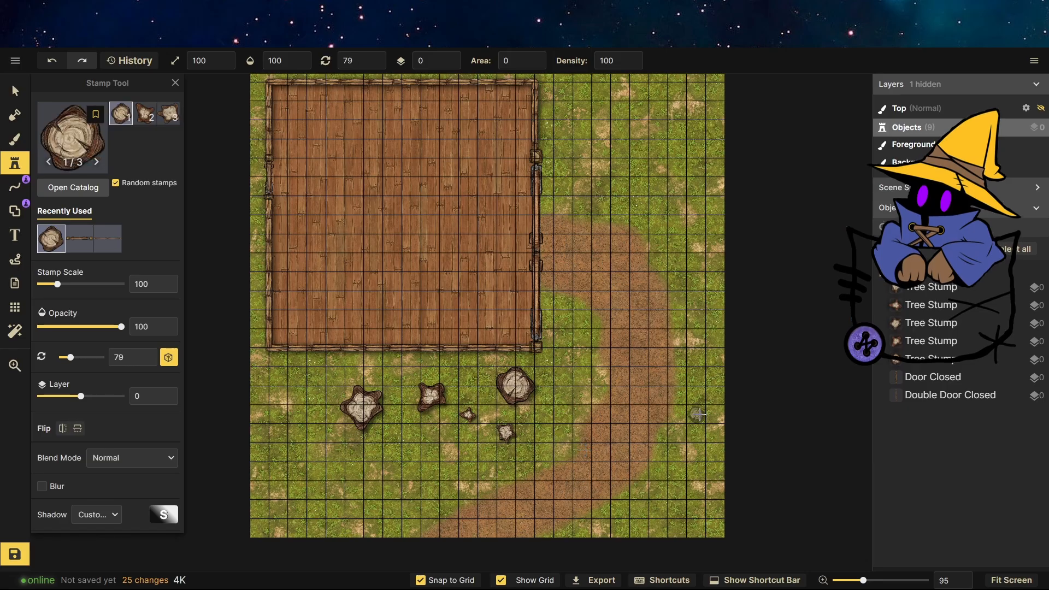
click(696, 415)
click(675, 190)
scroll(676, 119, down, 2)
scroll(676, 119, up, 2)
click(677, 129)
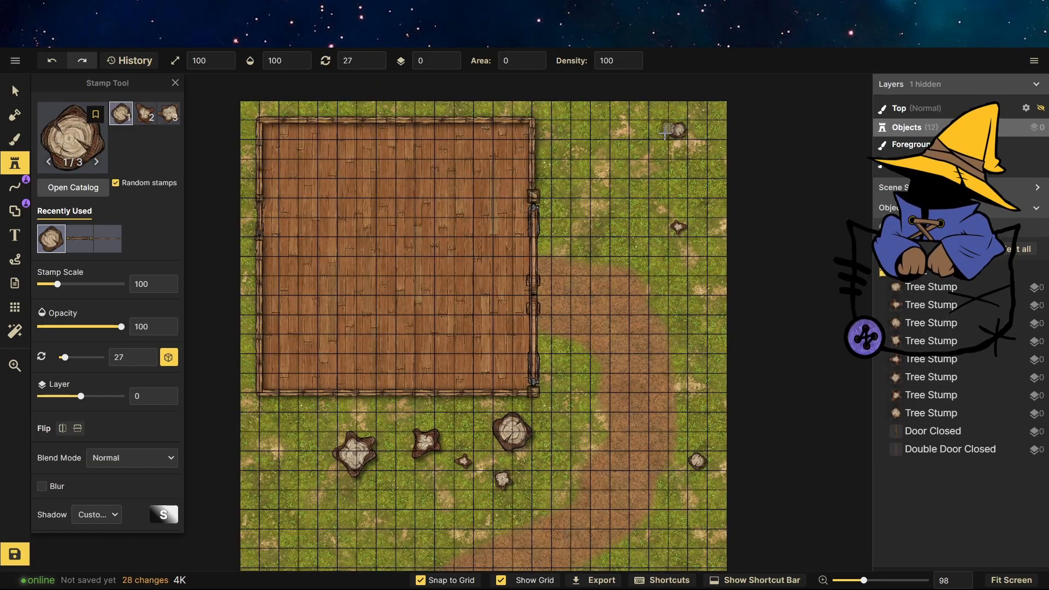
click(580, 129)
click(622, 168)
scroll(677, 243, down, 2)
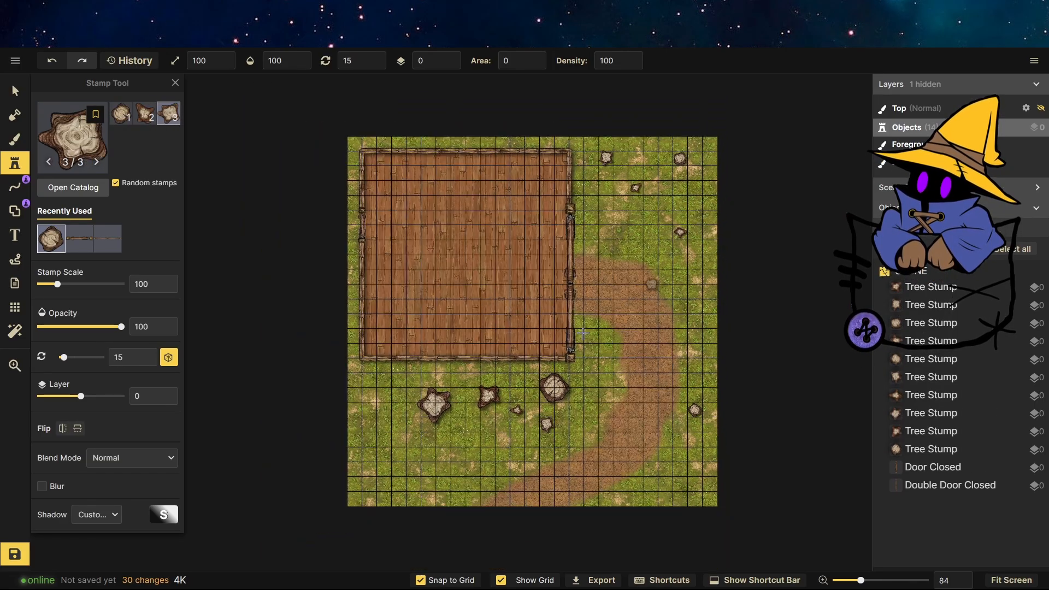
scroll(384, 473, up, 2)
click(364, 487)
Pick the fallen tree stamp from the Forest catalog and place fallen trees at the lower left and beside the path.
click(96, 159)
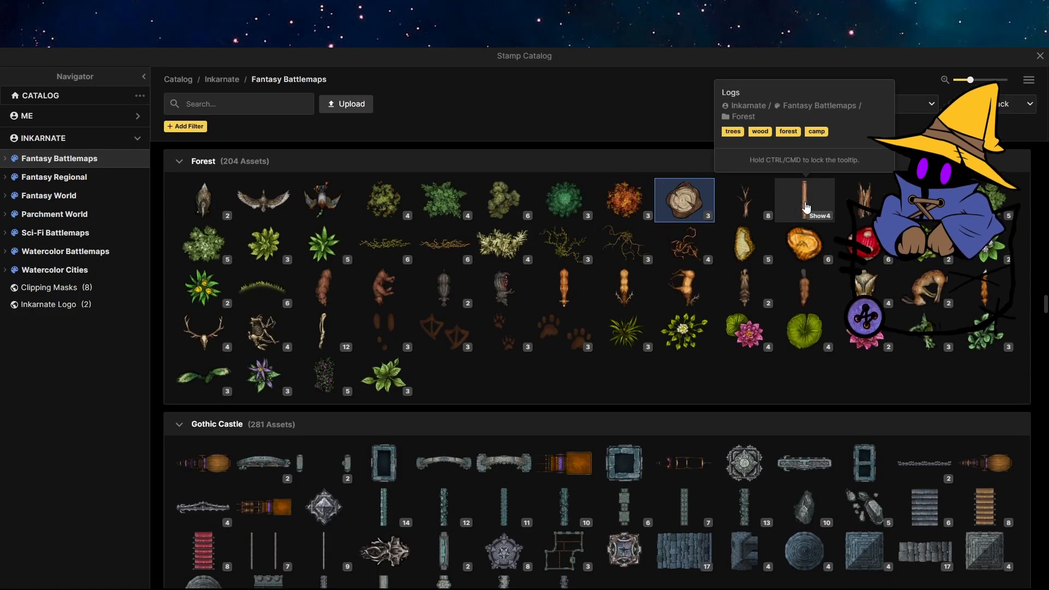
click(745, 198)
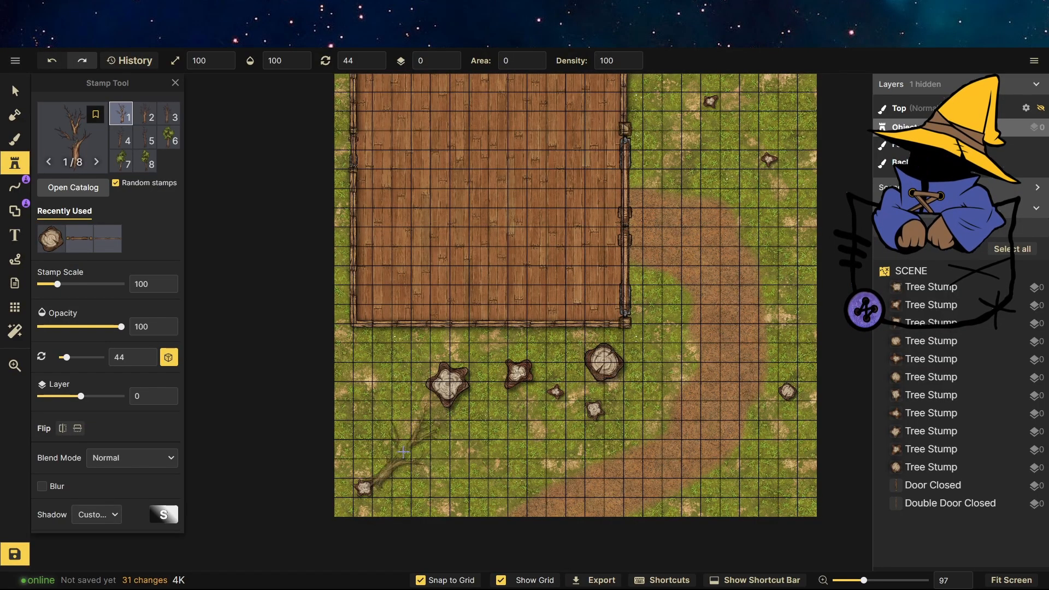
click(397, 442)
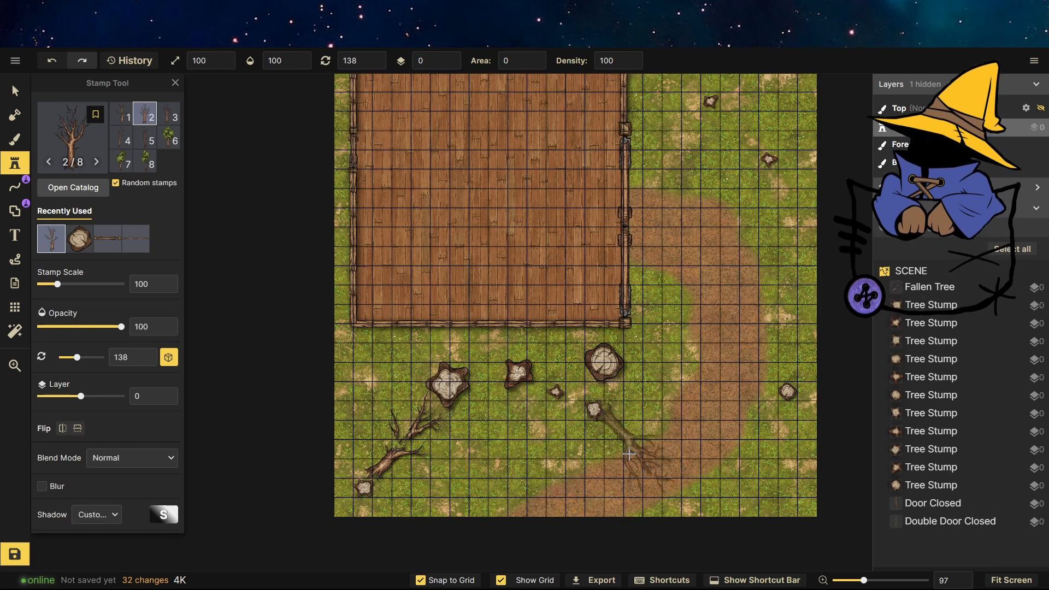
click(739, 140)
scroll(739, 139, up, 5)
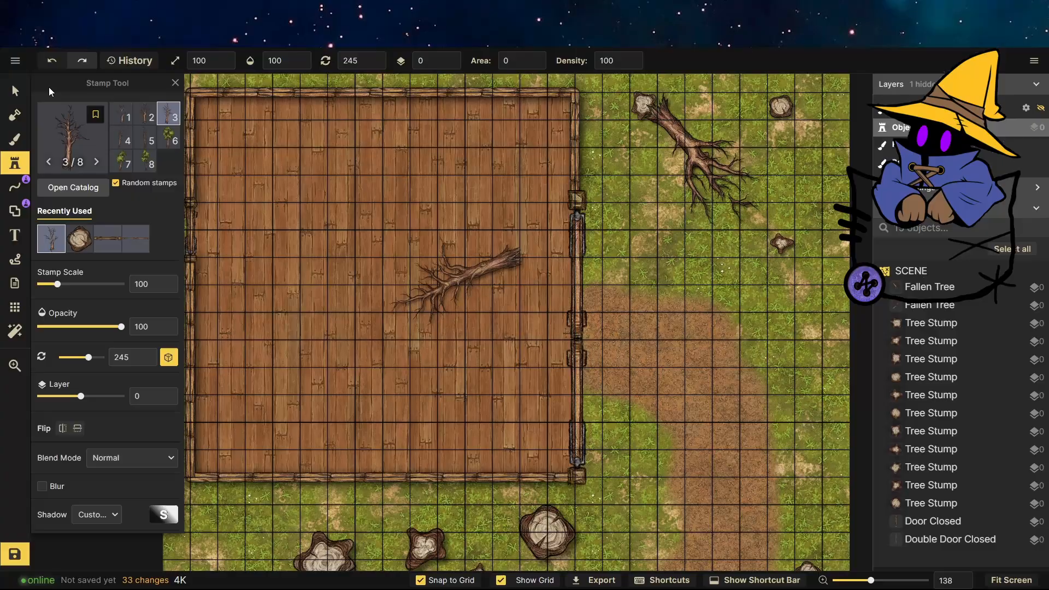
Rotate the upper-right fallen tree to 105.5° and move it up toward the map's top edge.
click(15, 91)
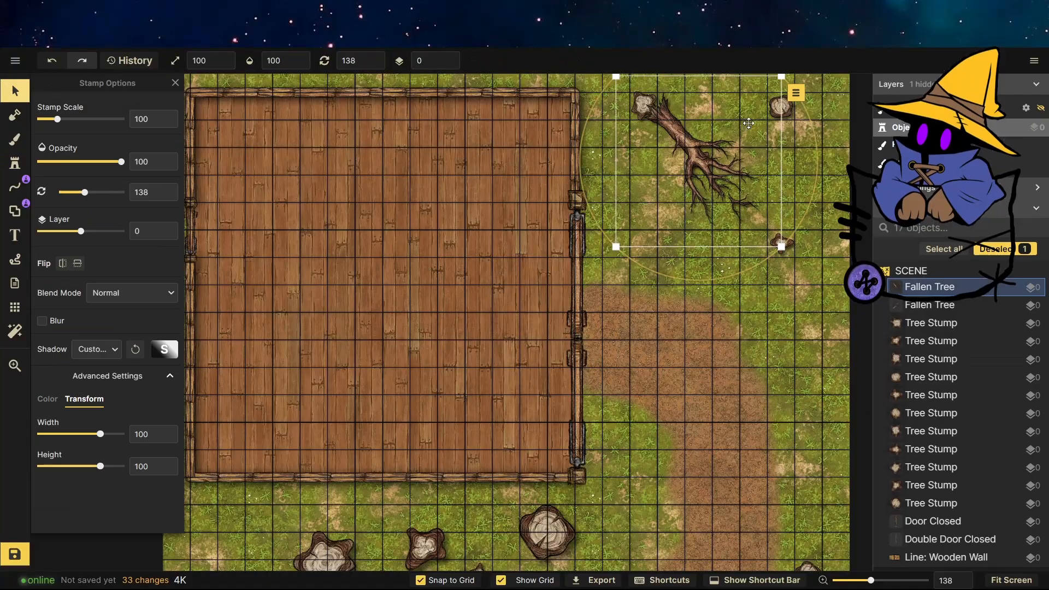
drag(781, 246, 811, 196)
drag(685, 161, 698, 125)
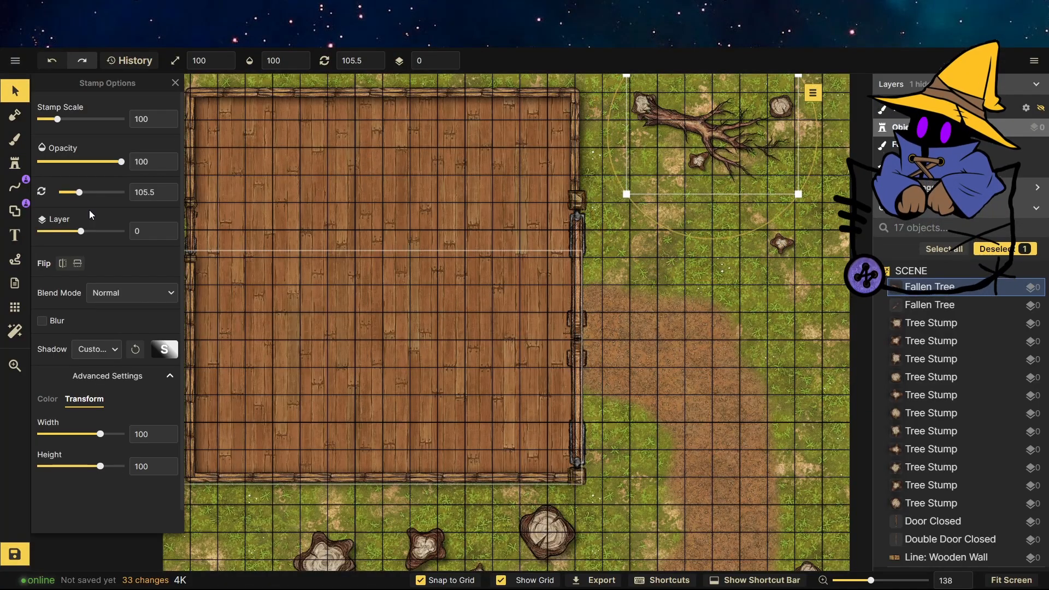
Place a leafy tree variant beside the path near the lower-right corner.
click(15, 163)
scroll(639, 227, down, 5)
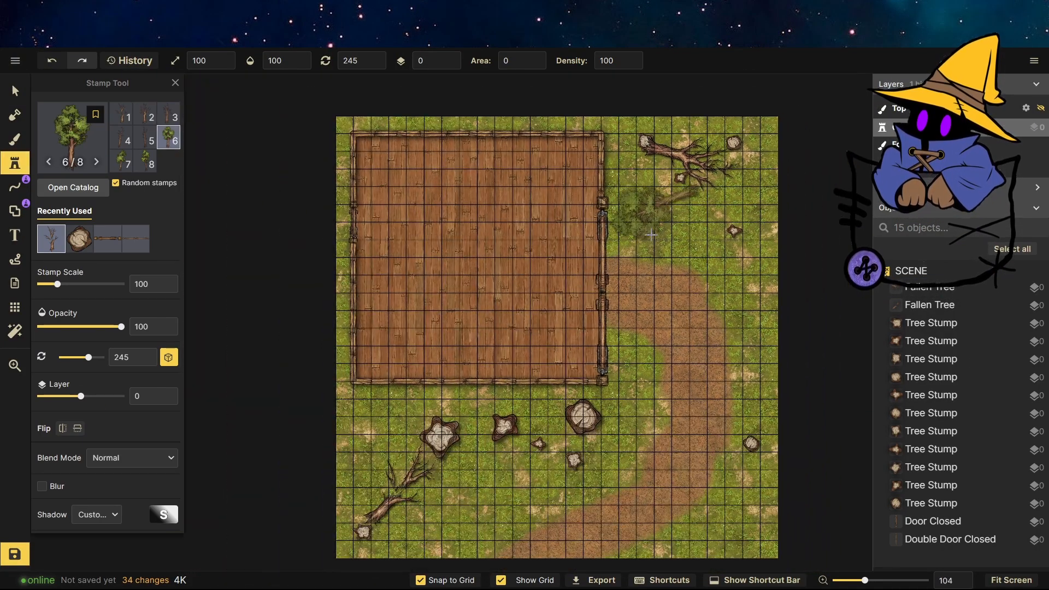
scroll(699, 475, up, 6)
click(716, 450)
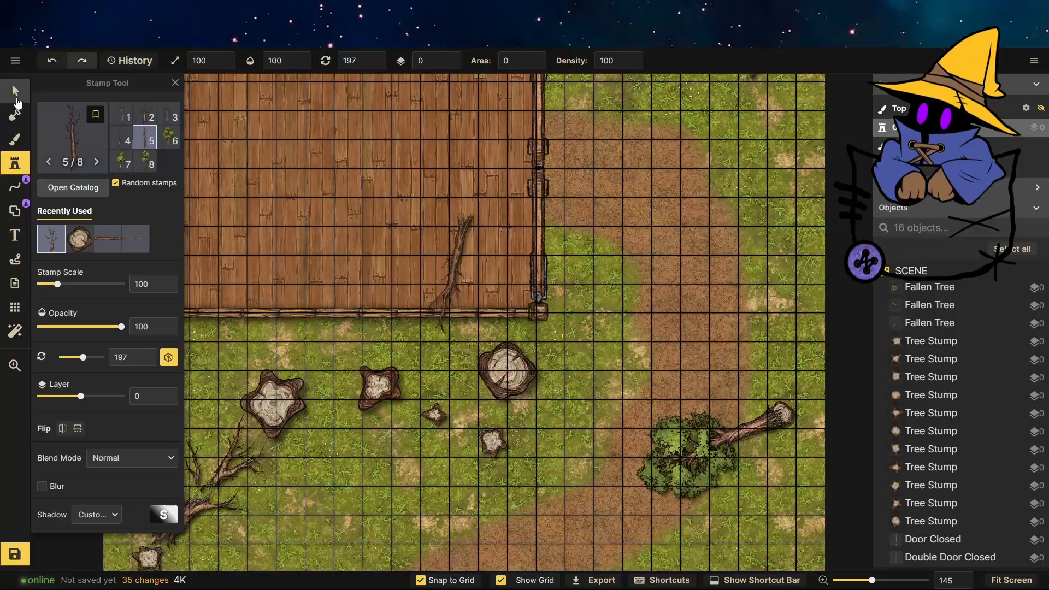
Rotate the leafy tree upright and move it into the map's lower-right corner.
click(15, 93)
drag(816, 356, 691, 340)
drag(727, 435, 773, 485)
click(644, 439)
scroll(583, 287, down, 3)
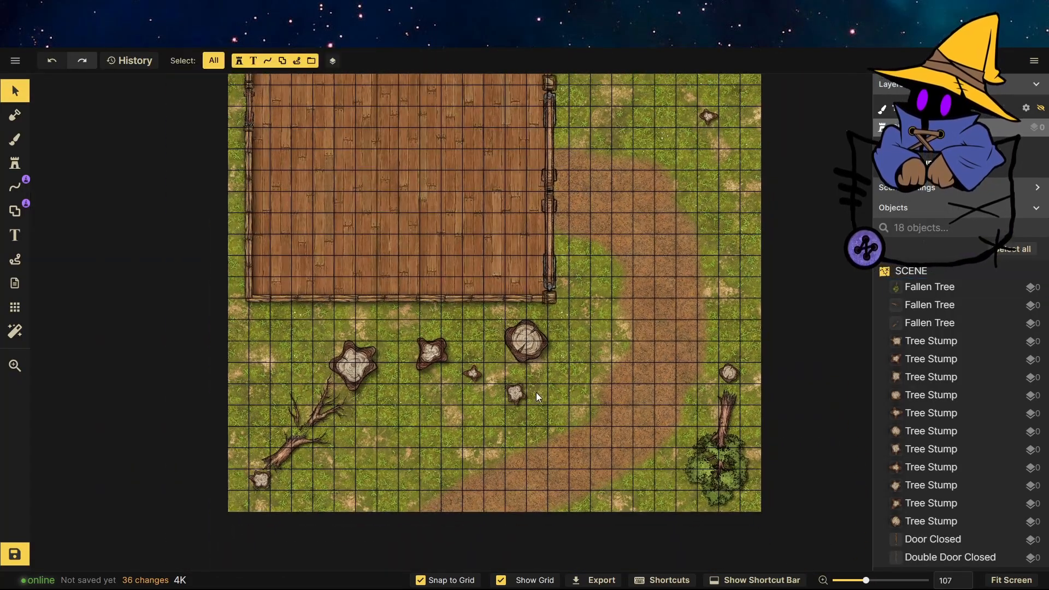
Pick the split logs stamp from the catalog and place logs at 50 scale near the stumps below the floor.
click(13, 164)
click(73, 187)
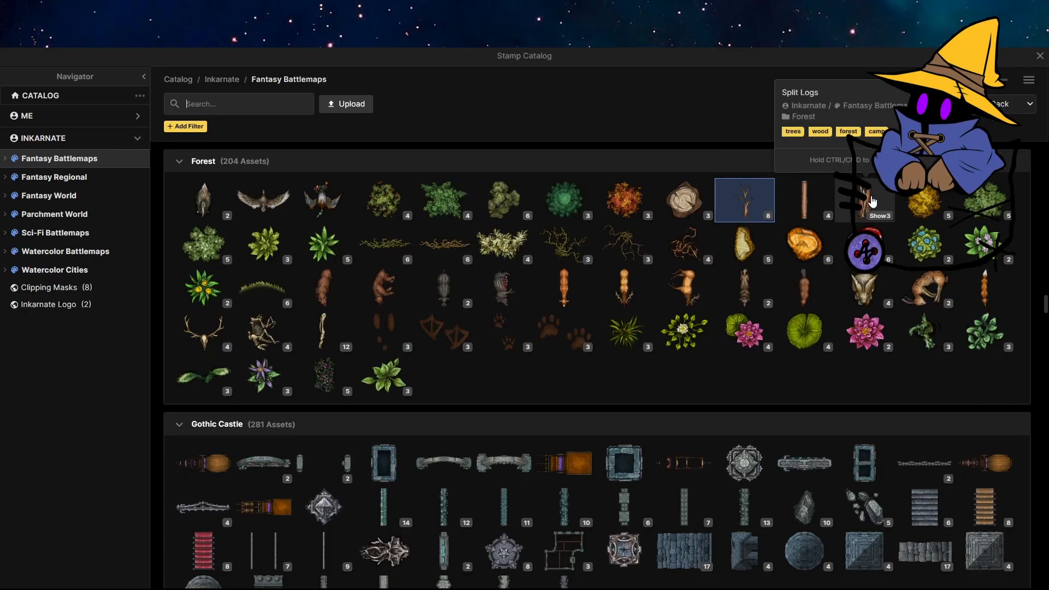
click(742, 247)
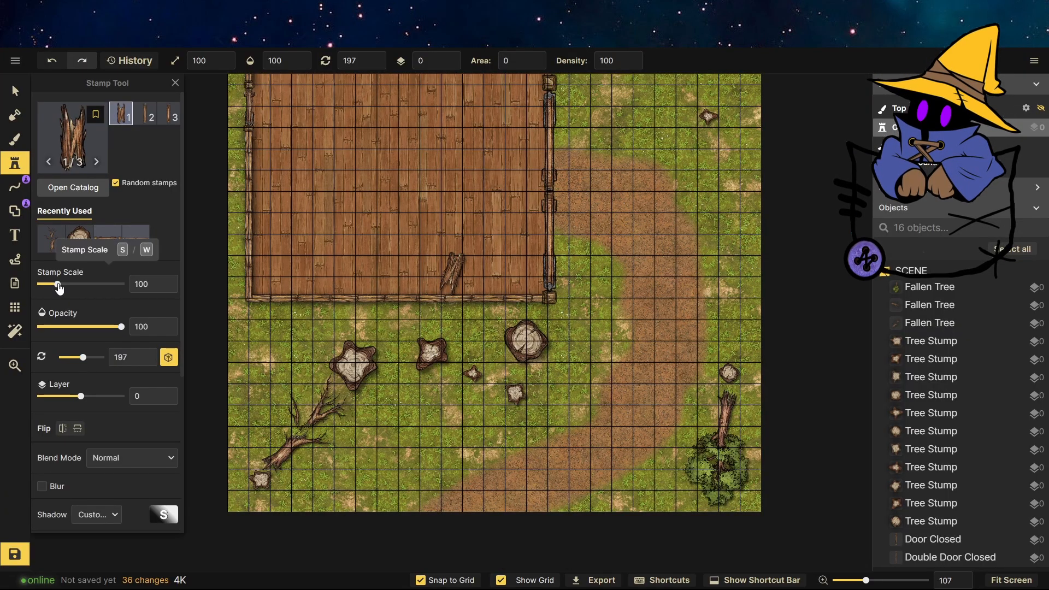
click(386, 328)
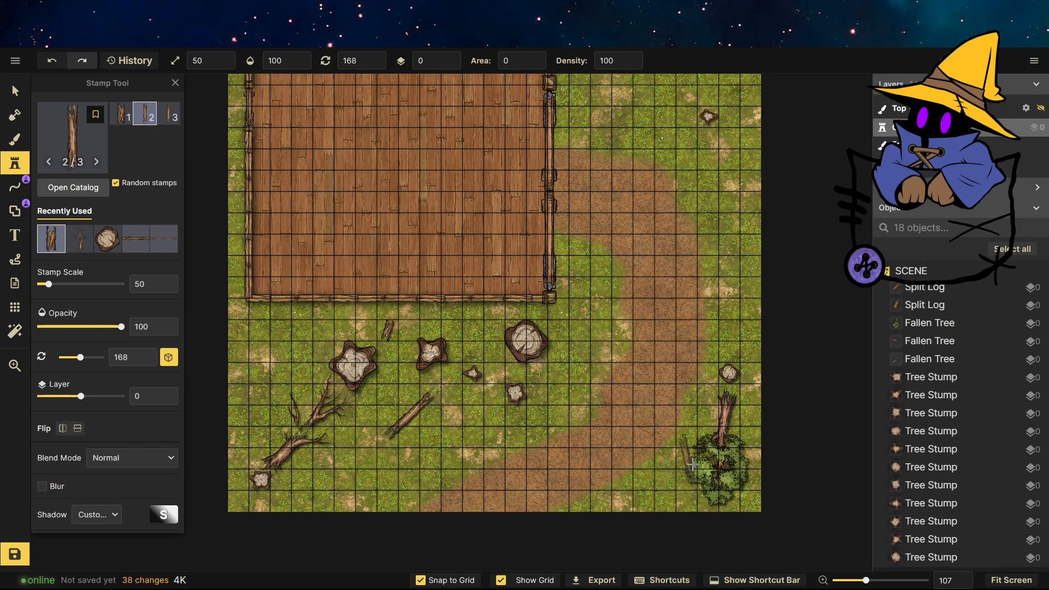
click(392, 418)
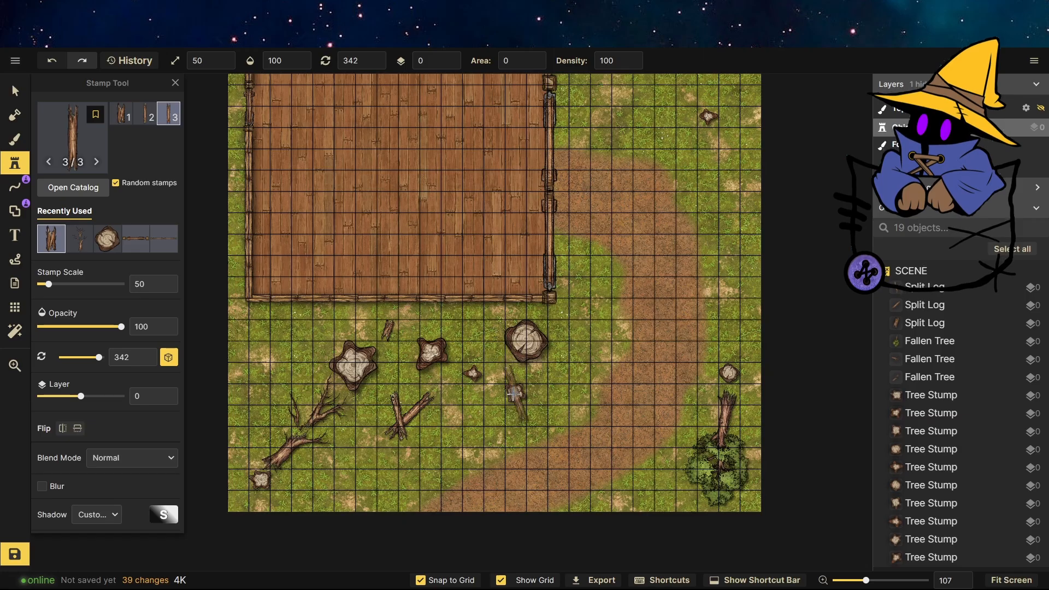
click(483, 345)
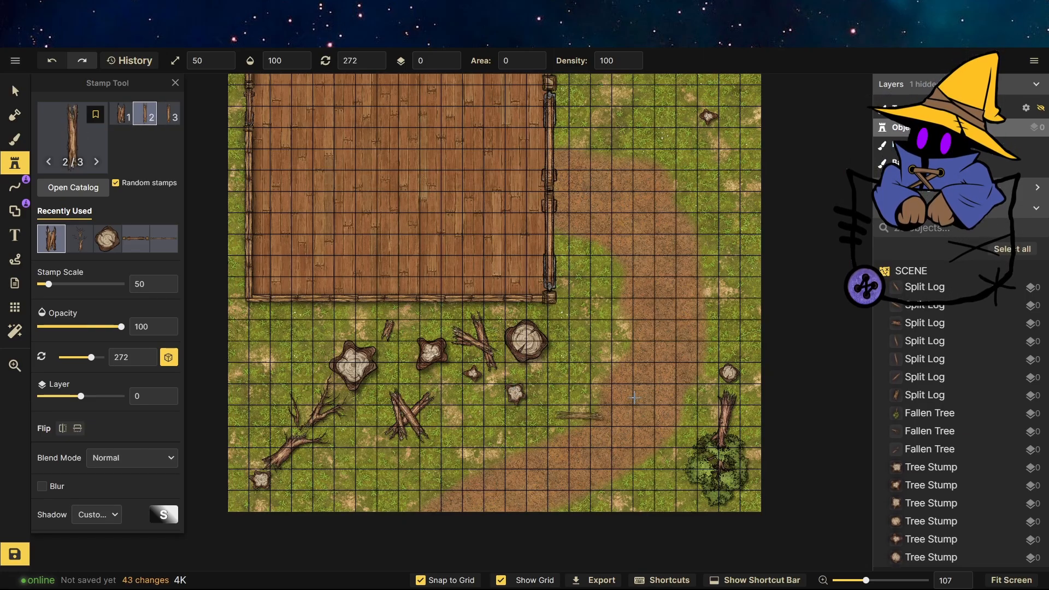
Place a pile of split logs on the grass at the map's upper-right area.
click(727, 149)
click(729, 145)
click(744, 140)
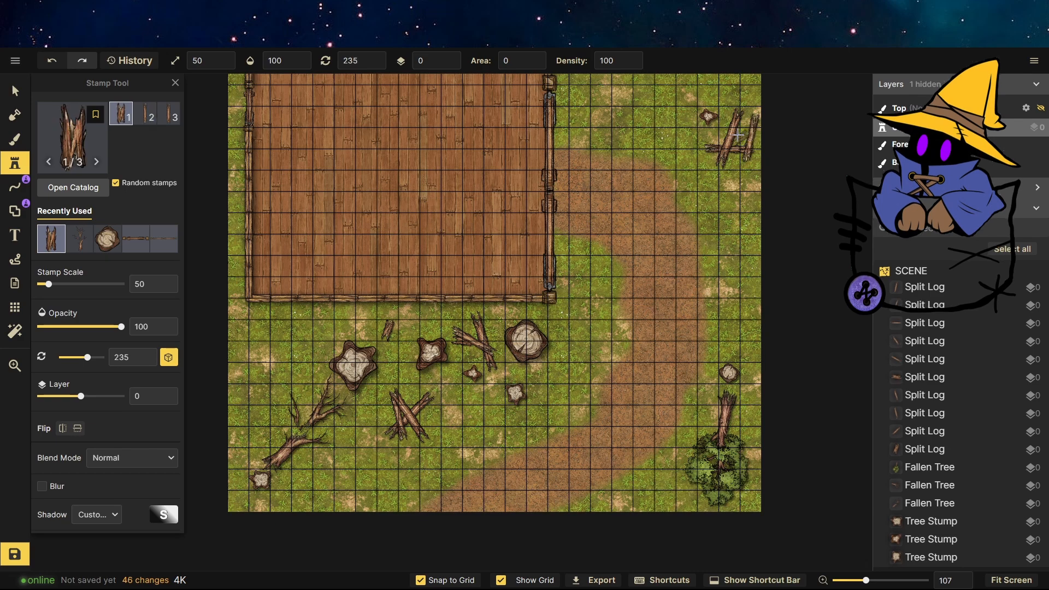
click(722, 151)
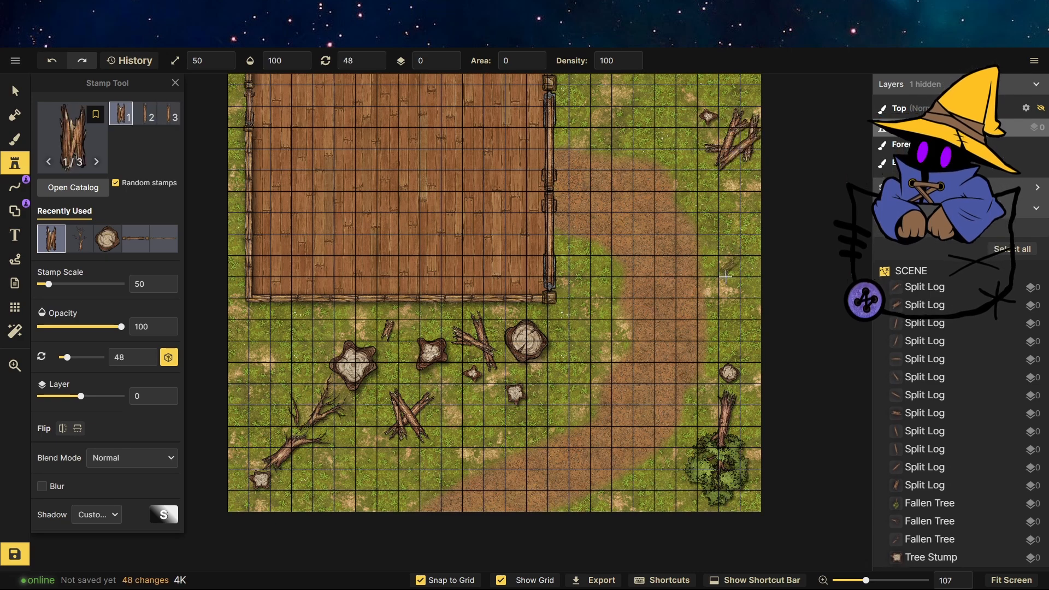
scroll(719, 323, down, 2)
scroll(606, 115, up, 3)
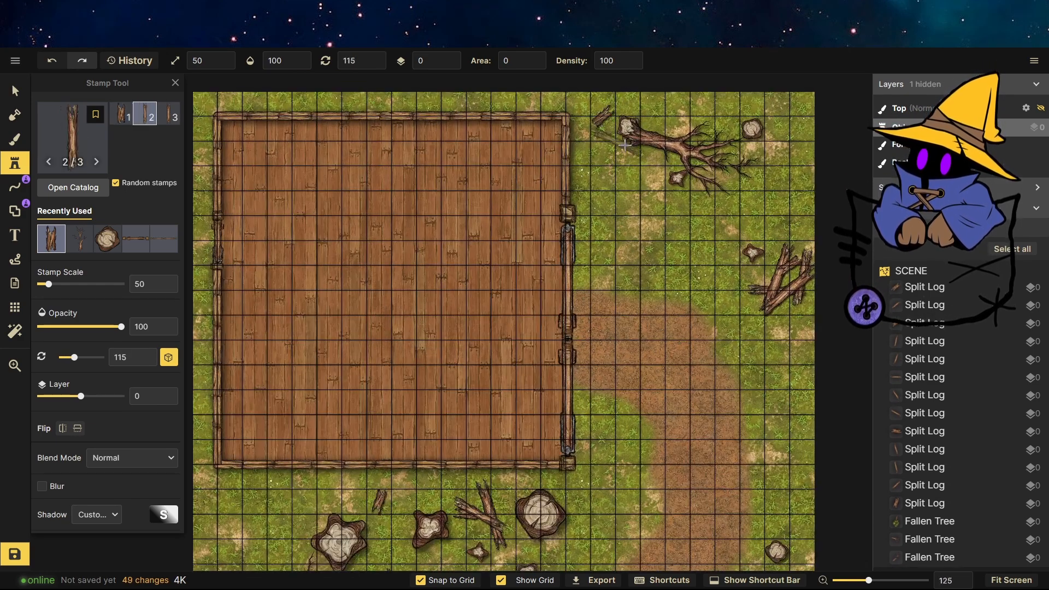
Pick the herb crop stamp and scatter herbs around the fallen tree and log pile in the upper right.
click(71, 137)
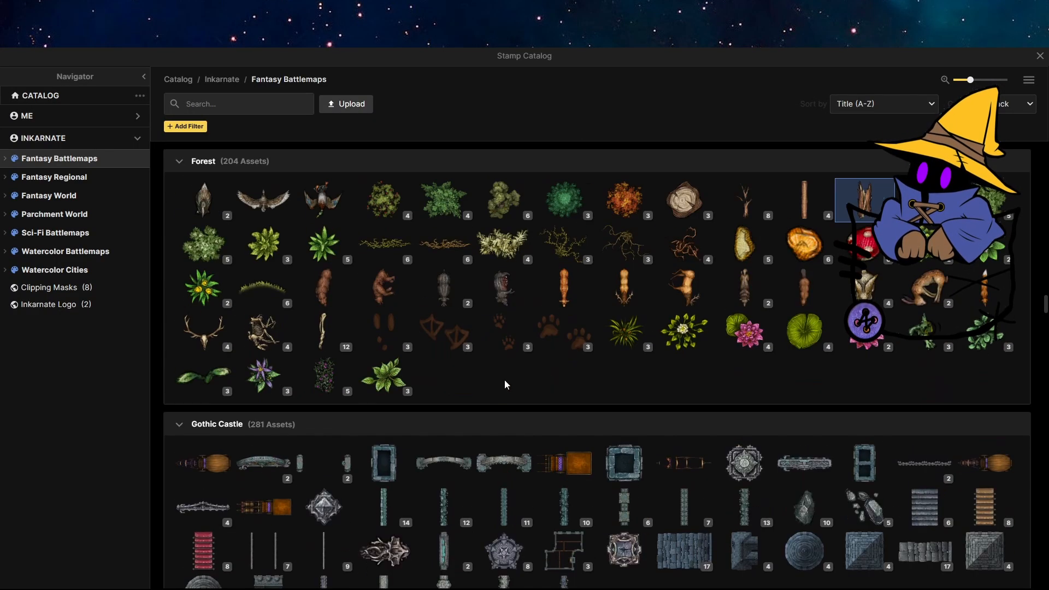
click(979, 343)
click(652, 165)
click(591, 141)
click(665, 116)
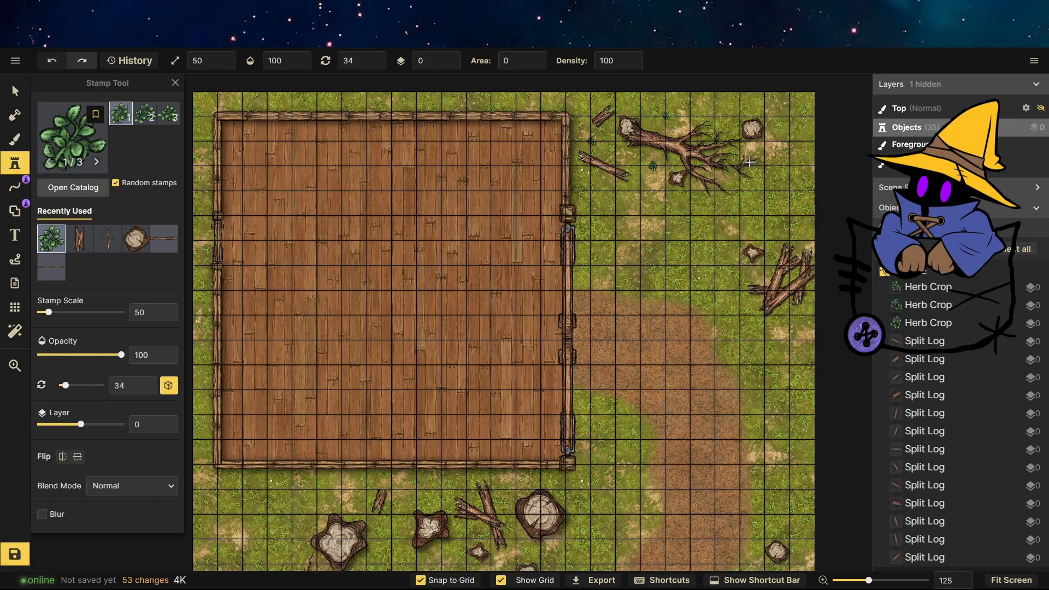
click(775, 251)
click(791, 186)
scroll(781, 183, down, 5)
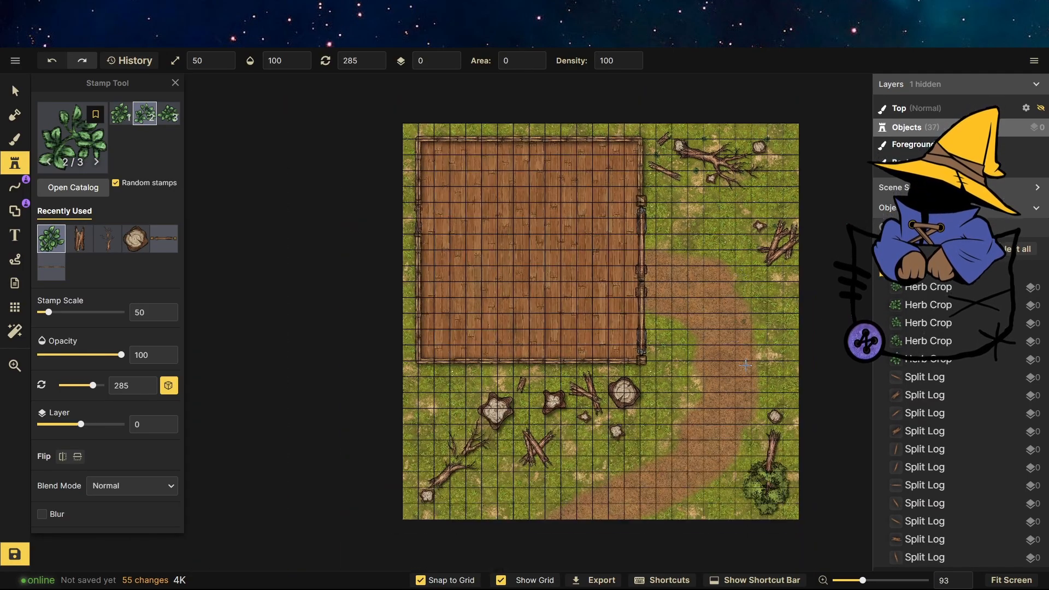
Scatter herb crops around the stumps and logs below the wooden floor.
scroll(623, 492, up, 4)
scroll(500, 479, up, 1)
click(466, 366)
click(339, 366)
click(377, 302)
click(502, 316)
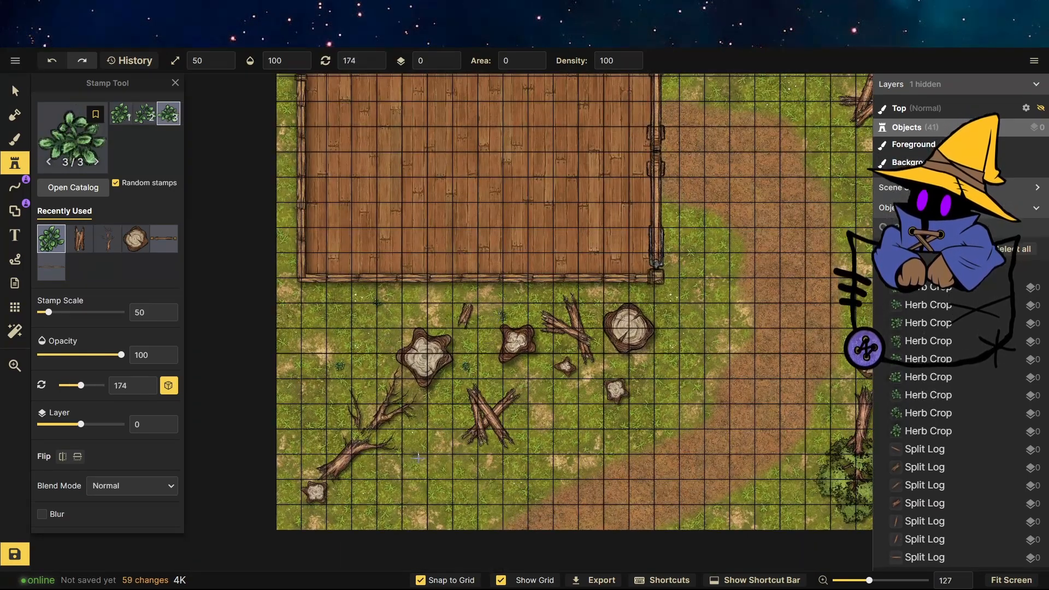
click(427, 480)
click(365, 504)
Pick the bush stamp from the Core pack and place a bush beside the left stump below the floor.
click(71, 134)
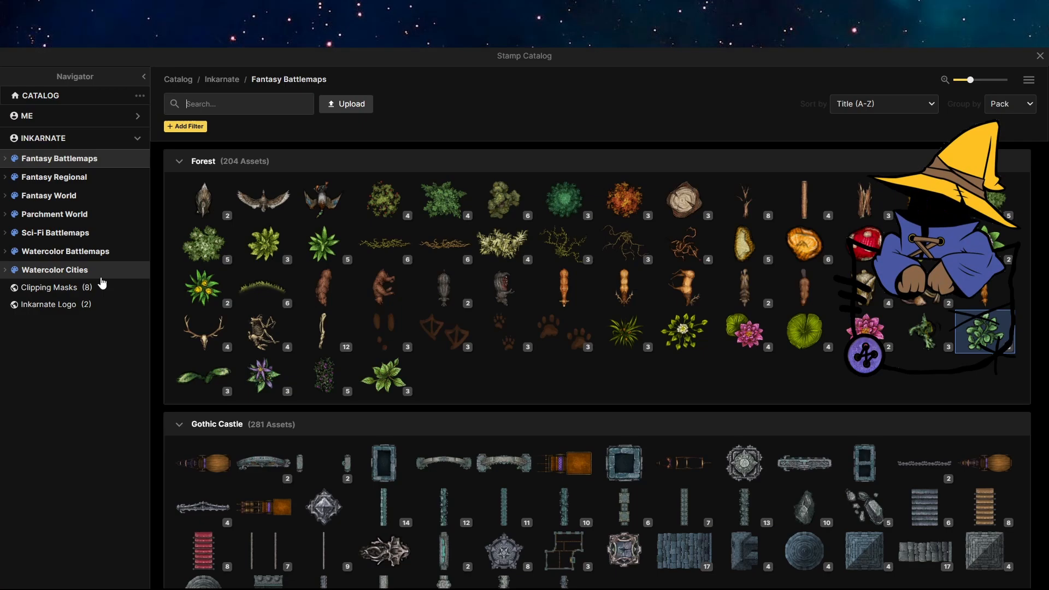
scroll(419, 372, down, 20)
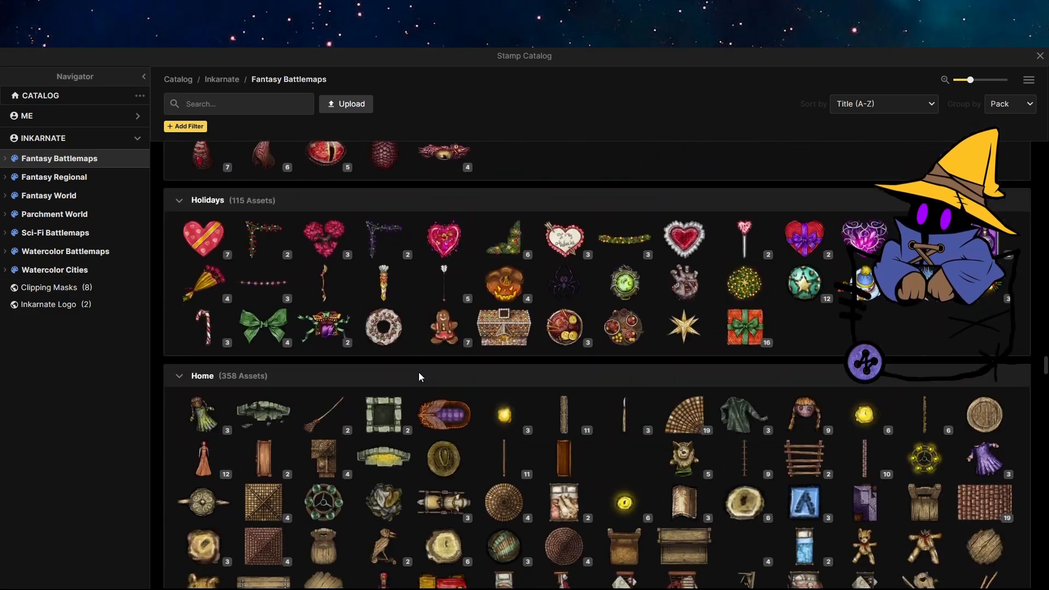
scroll(418, 372, down, 20)
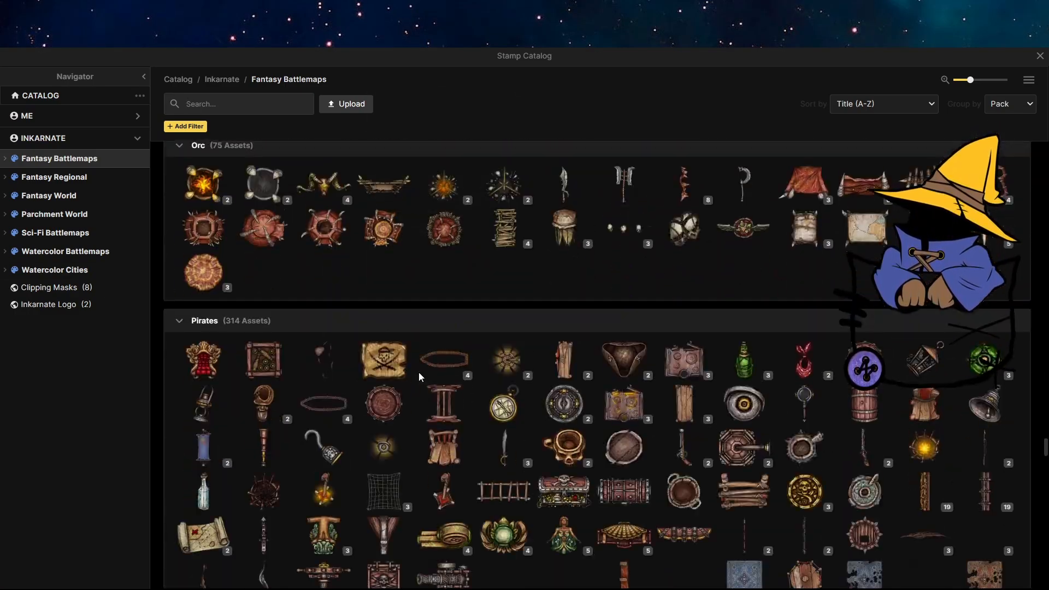
scroll(418, 372, down, 20)
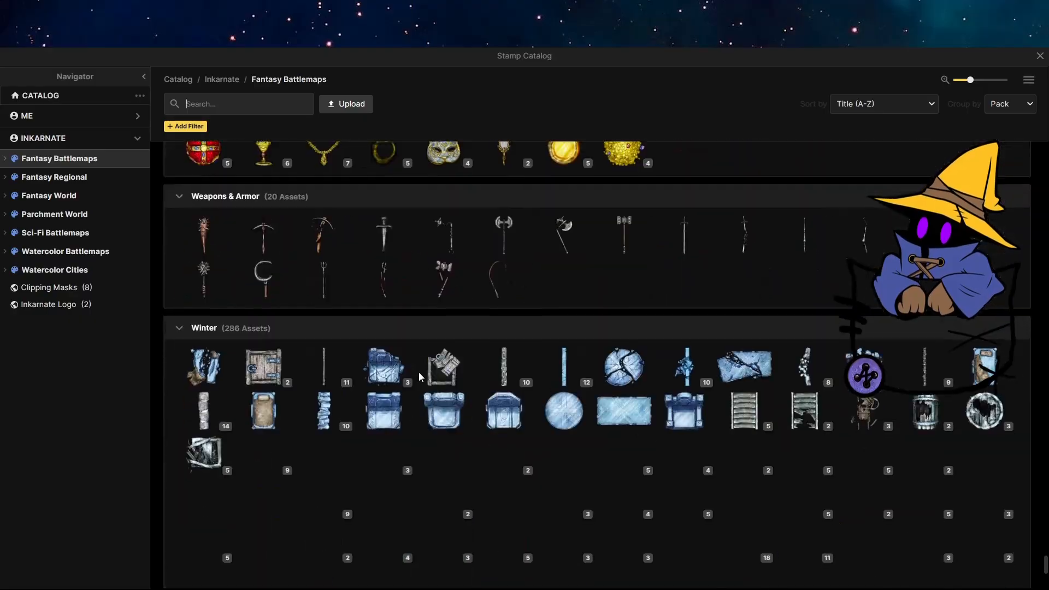
scroll(419, 377, up, 20)
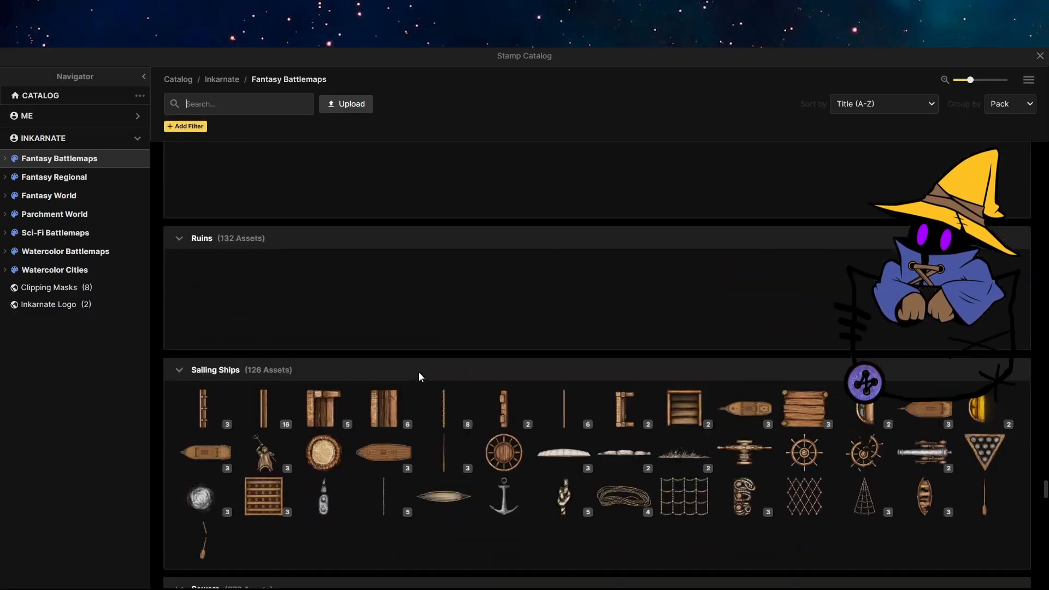
scroll(418, 372, up, 20)
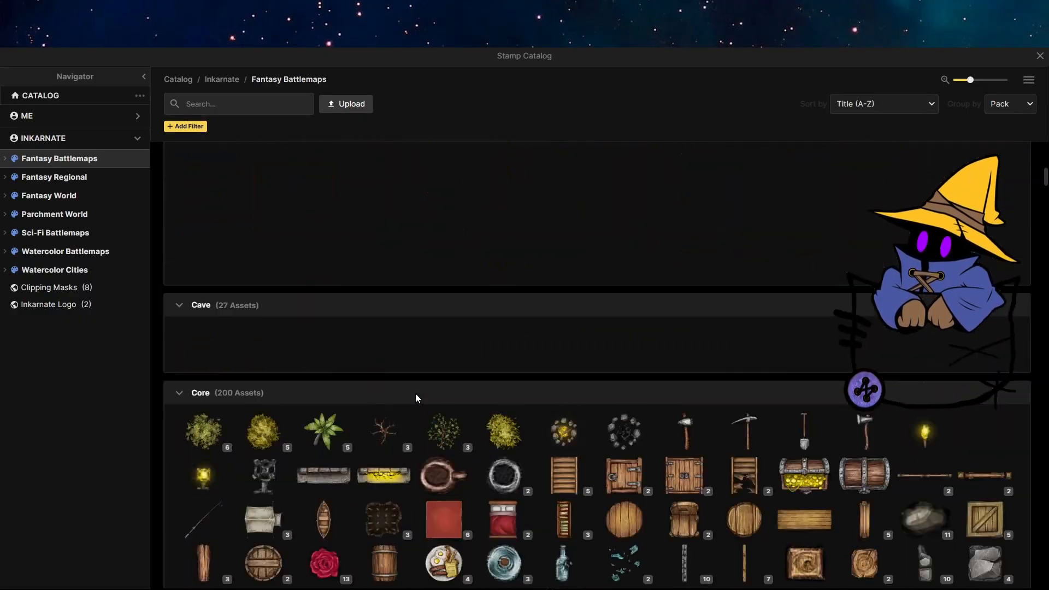
scroll(417, 399, down, 15)
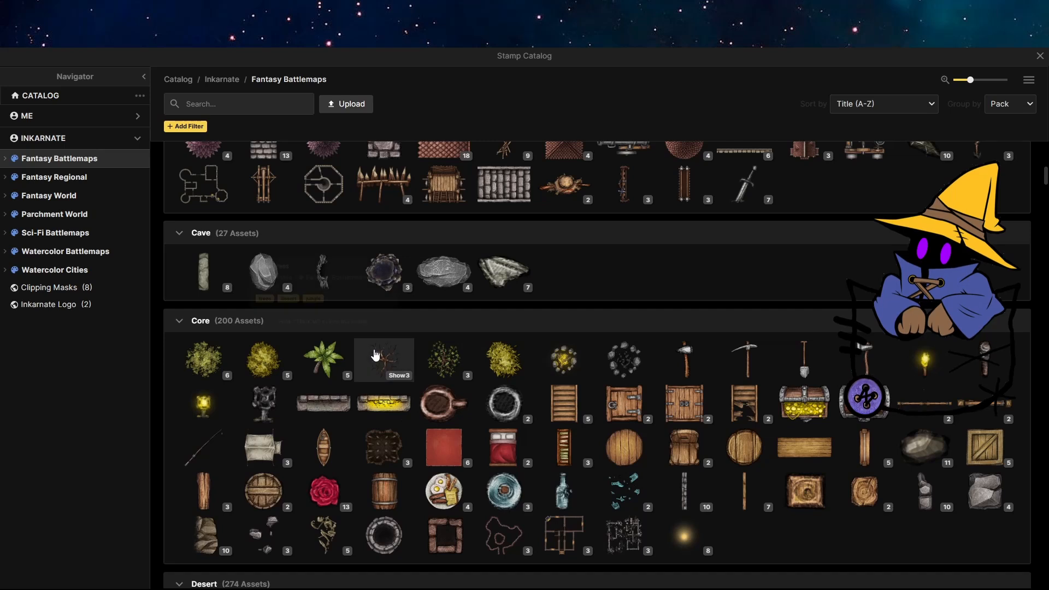
click(241, 365)
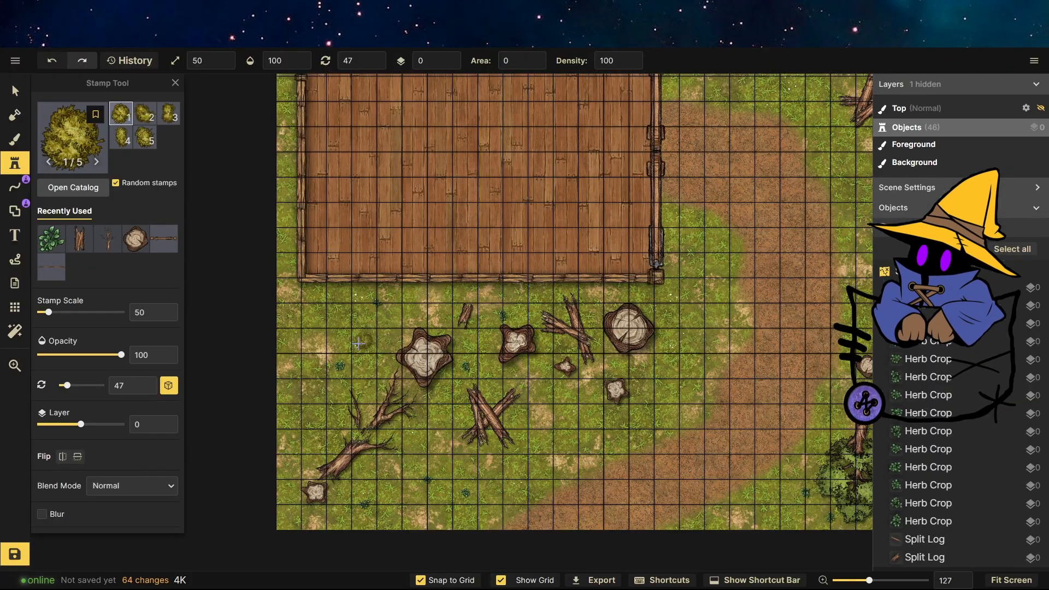
click(358, 343)
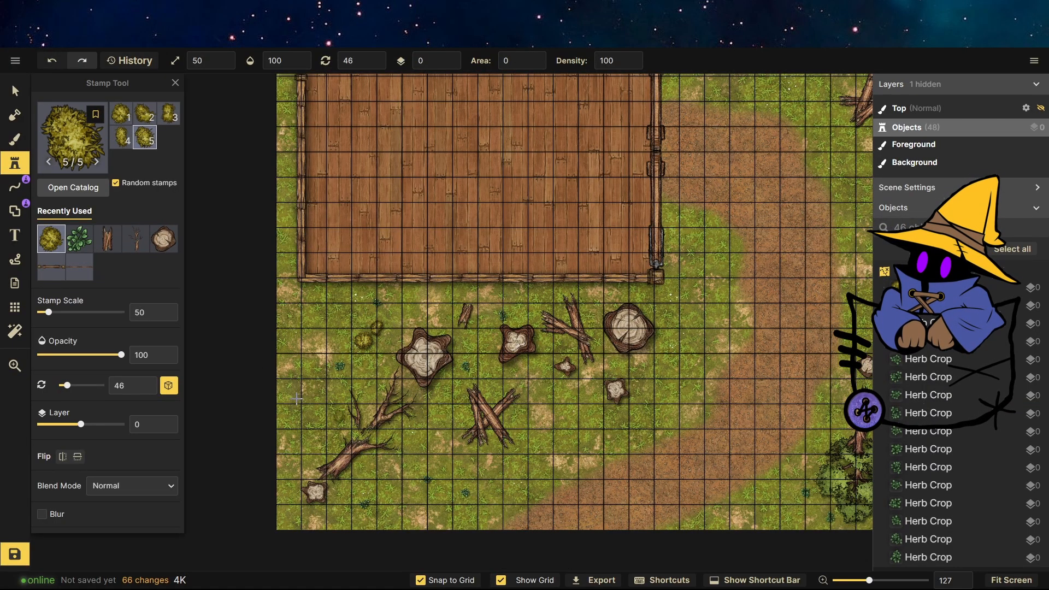
Set the stamp scale to 100 and place bushes between the stumps and beside the lower-right tree.
click(231, 61)
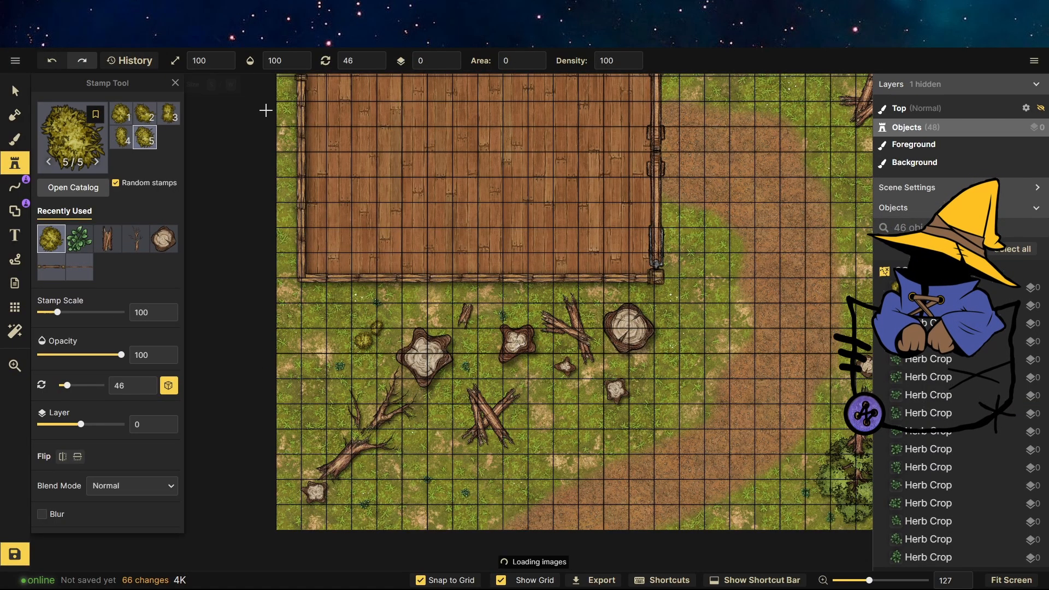
click(539, 353)
scroll(539, 352, down, 3)
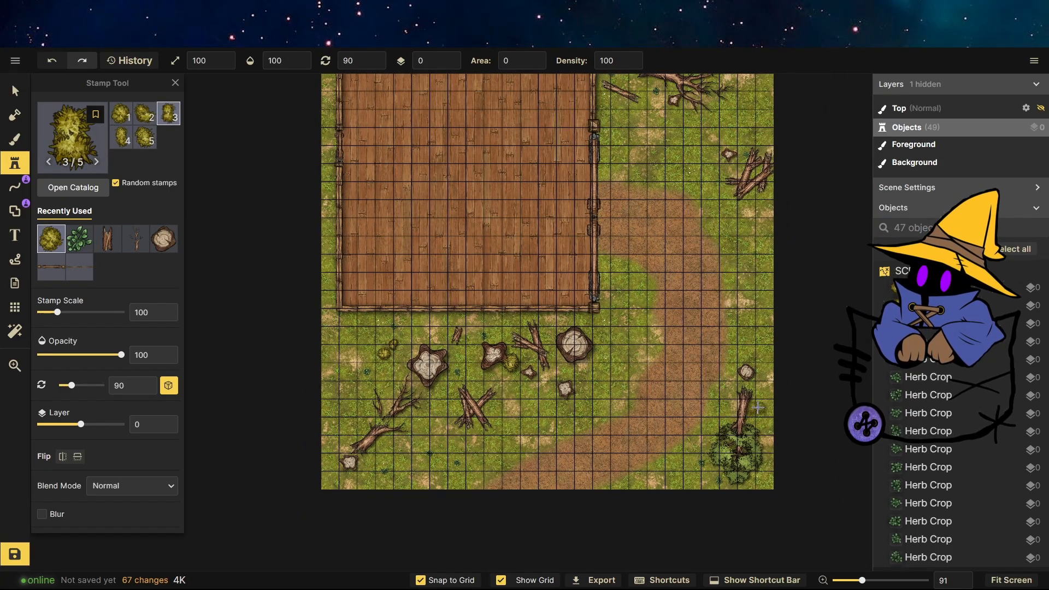
click(764, 350)
Place several more bushes along the map's upper-right corner and one near the lower-left stumps.
scroll(764, 350, down, 1)
scroll(640, 137, up, 3)
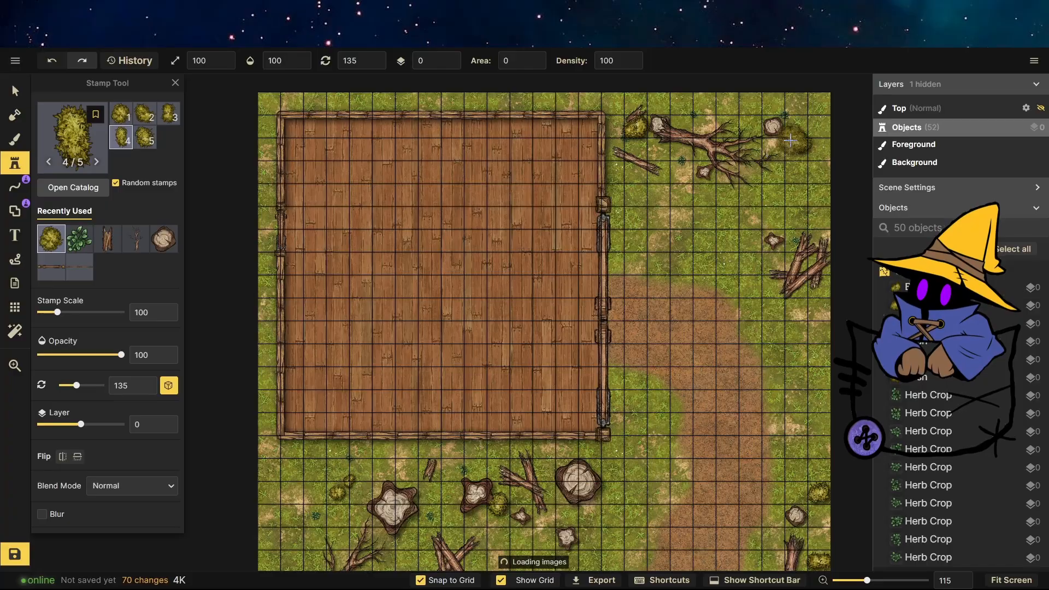
click(790, 139)
click(750, 107)
click(834, 136)
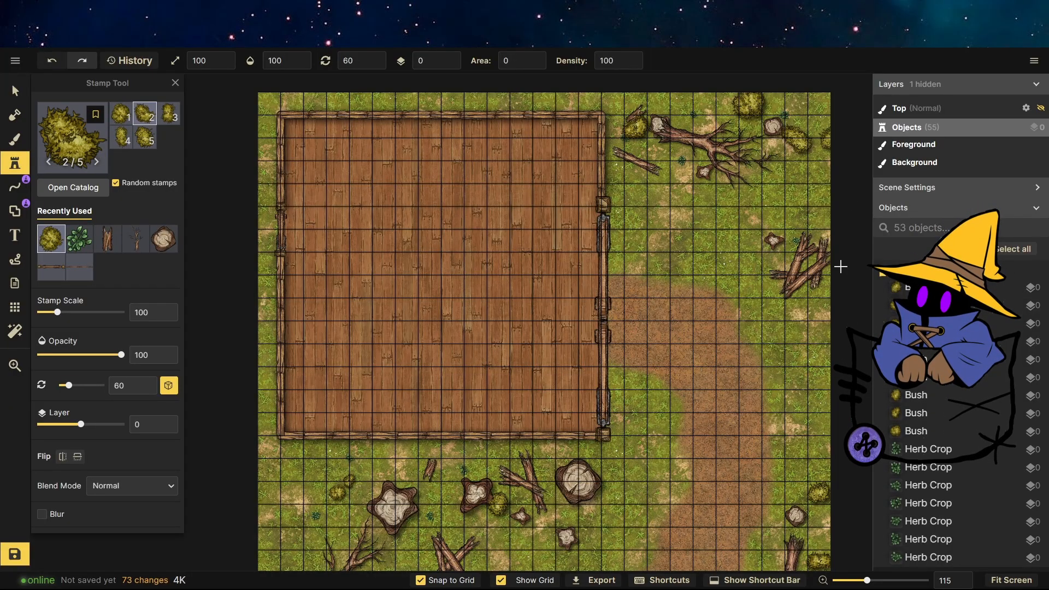
scroll(792, 172, down, 3)
scroll(429, 482, up, 1)
click(429, 456)
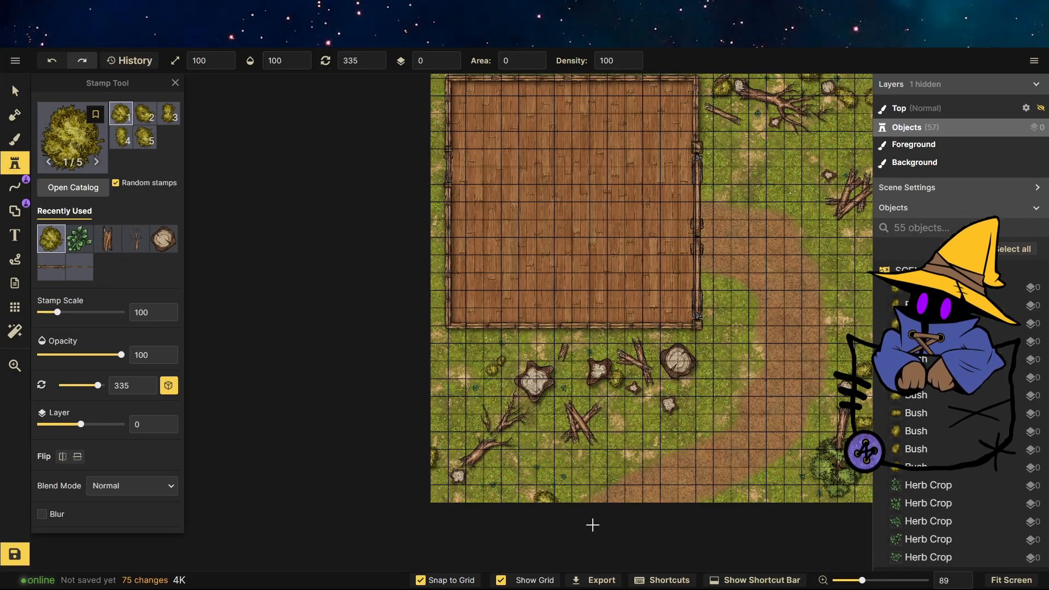
Pick the tree stamp from the Core pack and place a tree next to the leafy tree in the lower right.
click(105, 153)
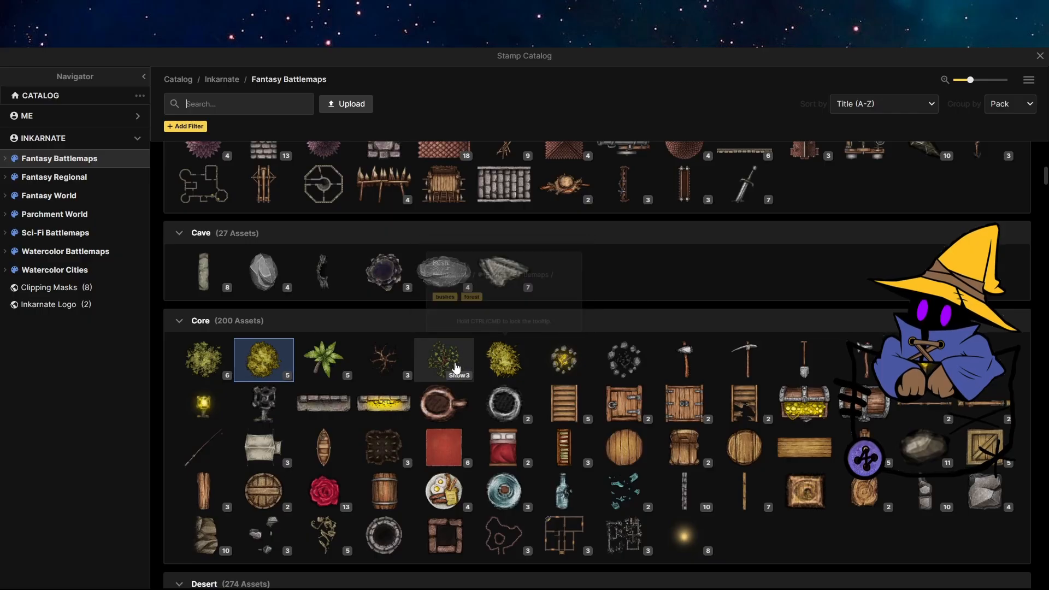
scroll(351, 363, down, 3)
scroll(242, 283, up, 3)
click(212, 358)
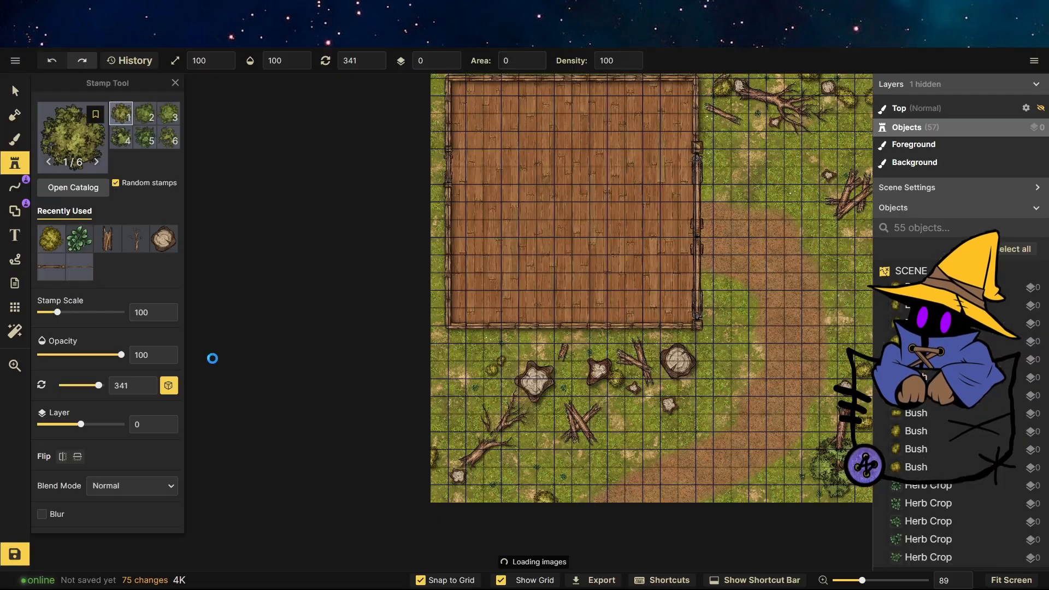
scroll(773, 403, up, 10)
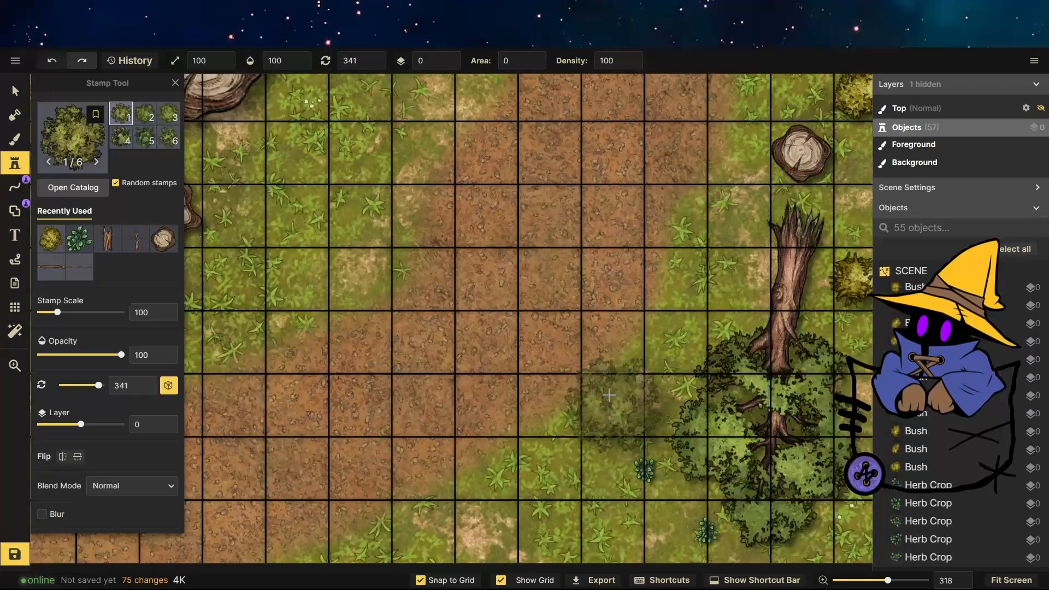
click(585, 398)
Enlarge the new tree to 166 scale and move it down onto the path's lower edge.
click(15, 91)
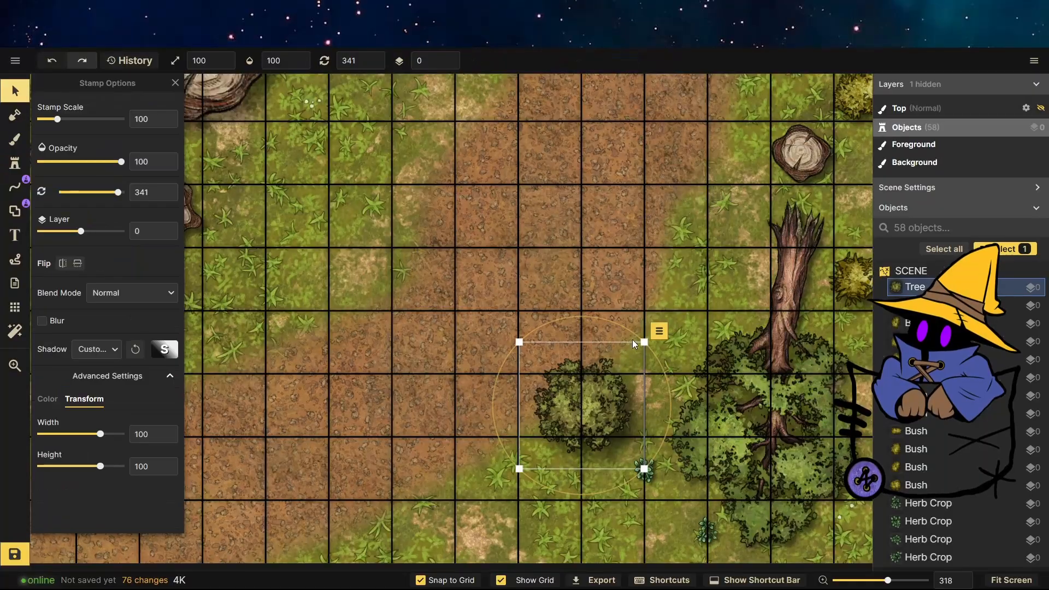
drag(643, 344, 755, 281)
drag(632, 376, 593, 426)
scroll(641, 355, down, 6)
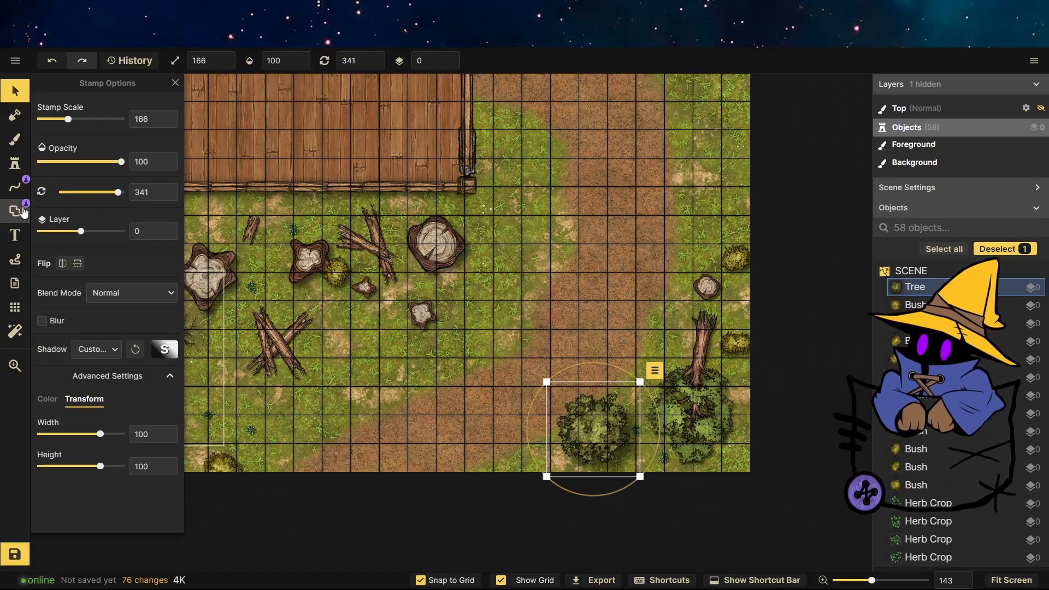
Place two more trees at 166 scale, one near the stumps and one on the map's left edge.
click(14, 163)
click(364, 373)
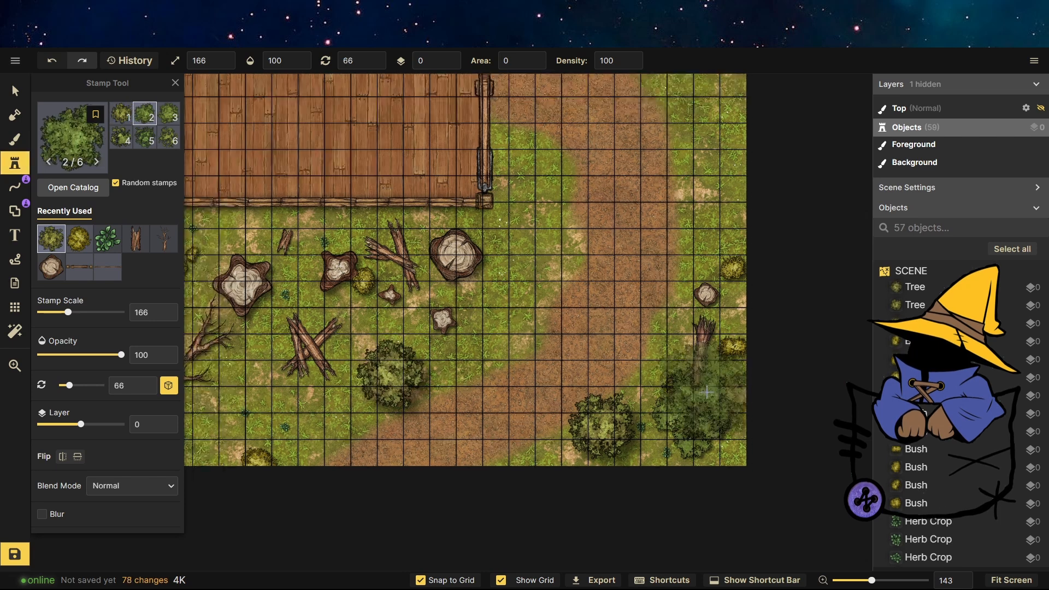
scroll(743, 400, down, 3)
scroll(257, 287, up, 3)
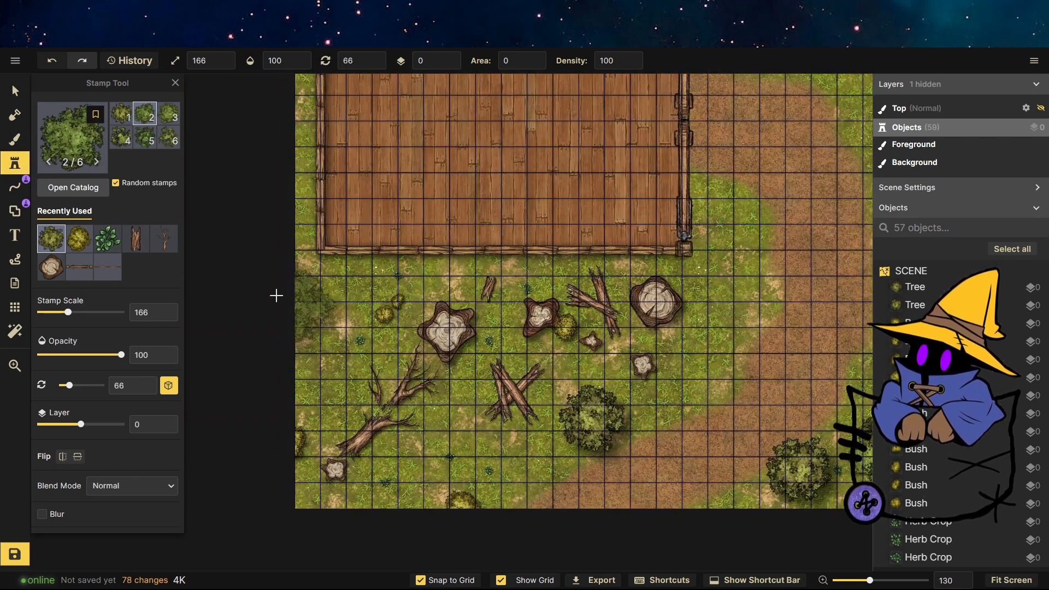
click(306, 291)
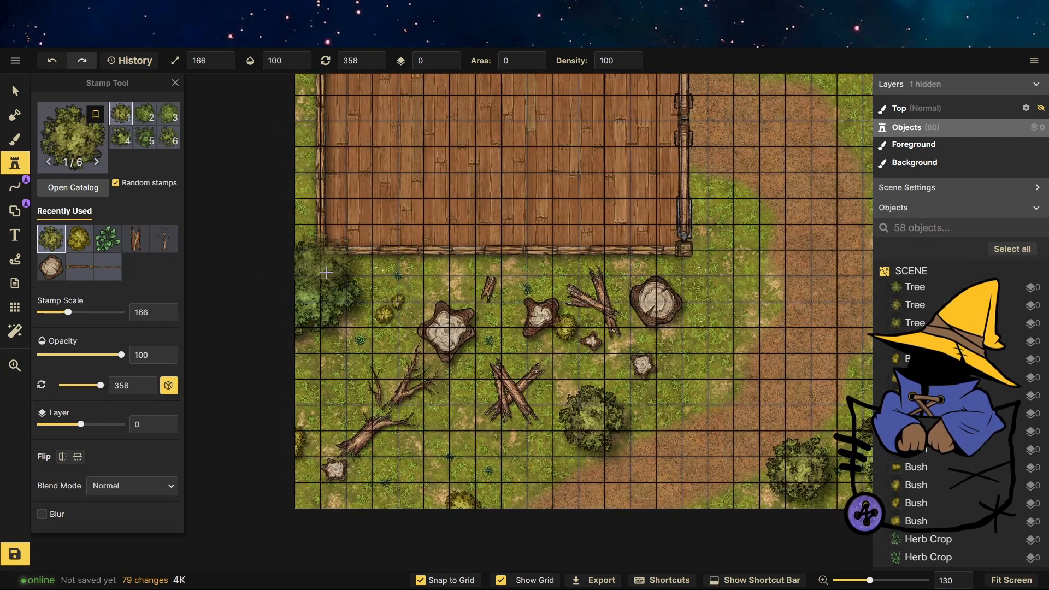
Send the tree on the map's left edge down to layer -1.
click(14, 92)
click(324, 287)
click(453, 64)
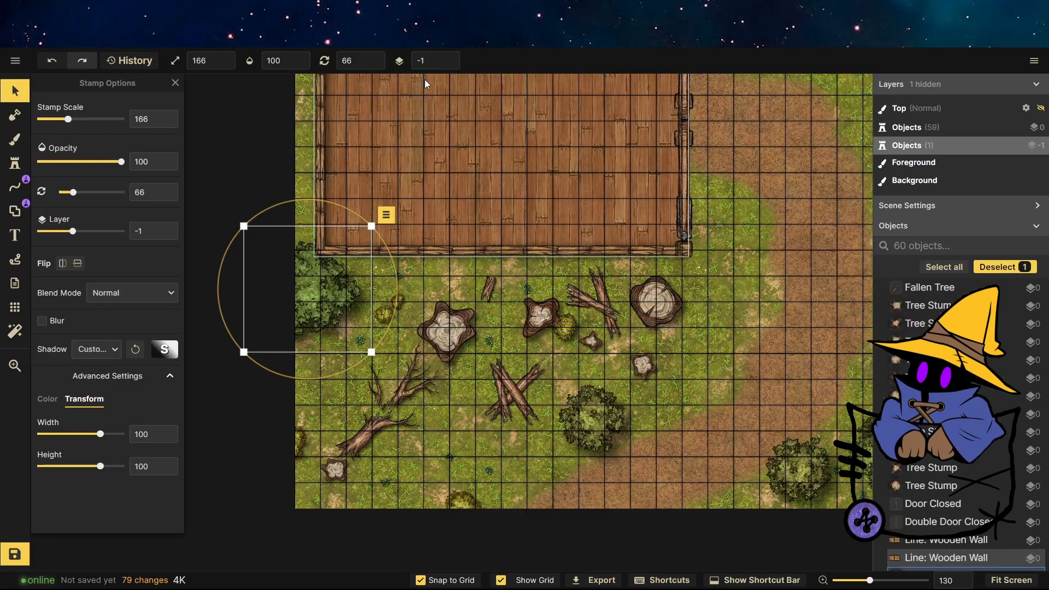
Set the stamp layer back to 0 and place another tree on the left edge below the first.
click(15, 163)
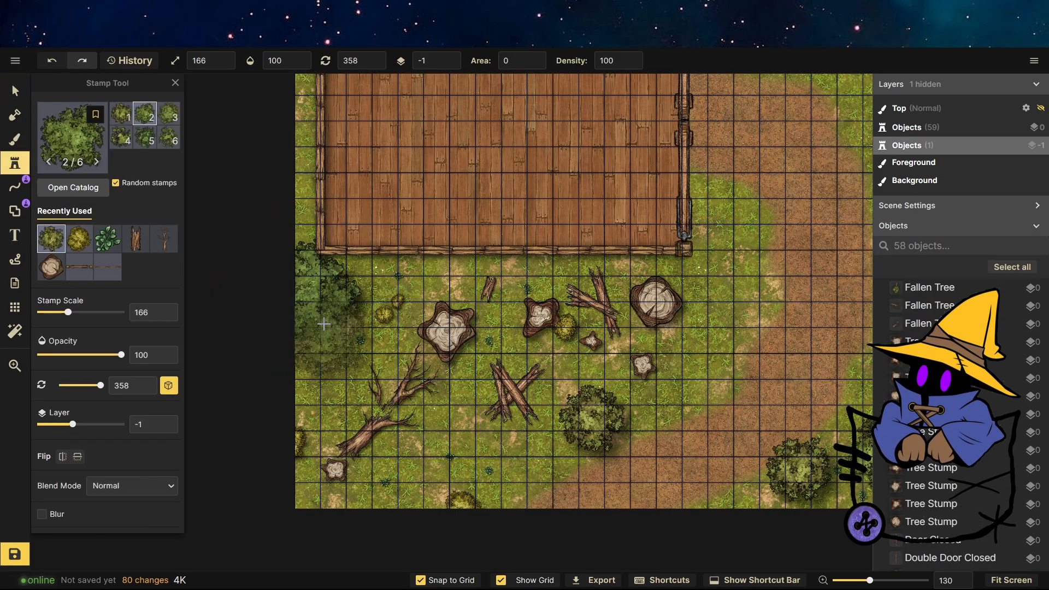
click(451, 58)
click(333, 390)
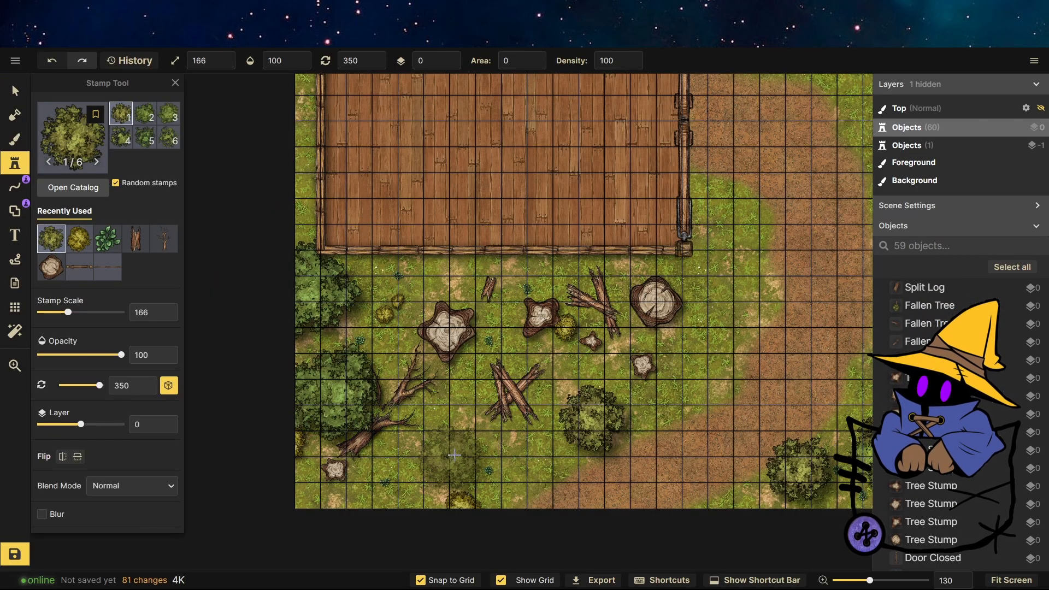
Place trees at the map's lower-left corner and along the right edge beside the path.
scroll(295, 464, up, 3)
click(295, 464)
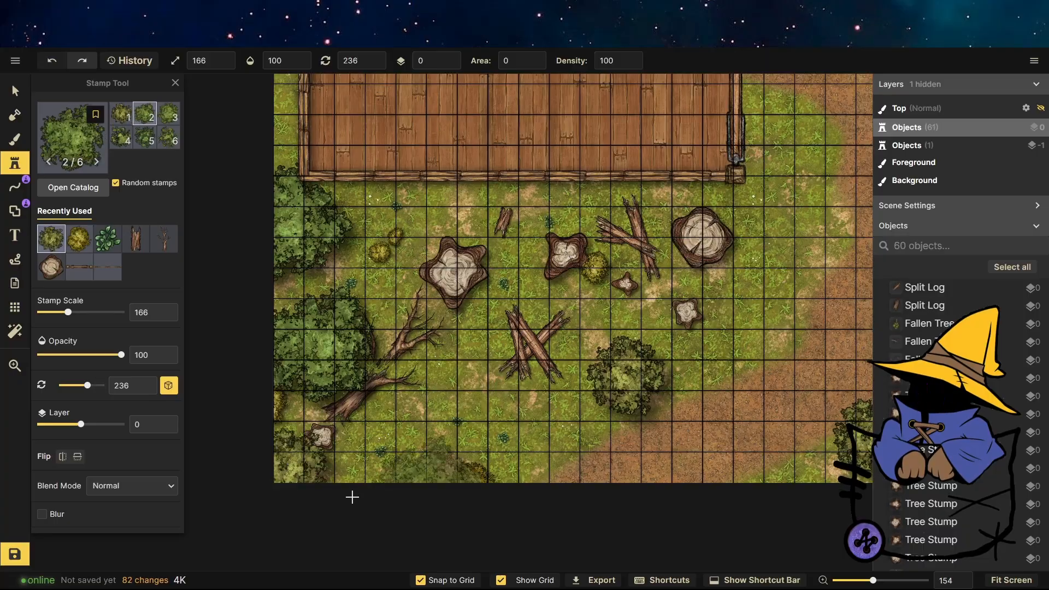
scroll(263, 509, down, 6)
scroll(690, 312, up, 5)
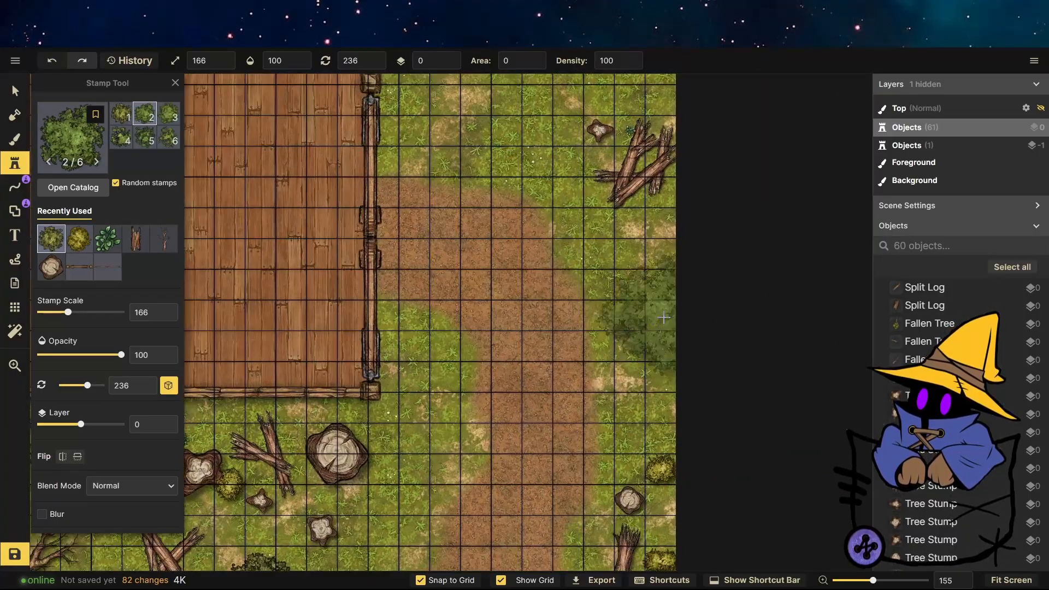
click(656, 321)
scroll(679, 468, down, 3)
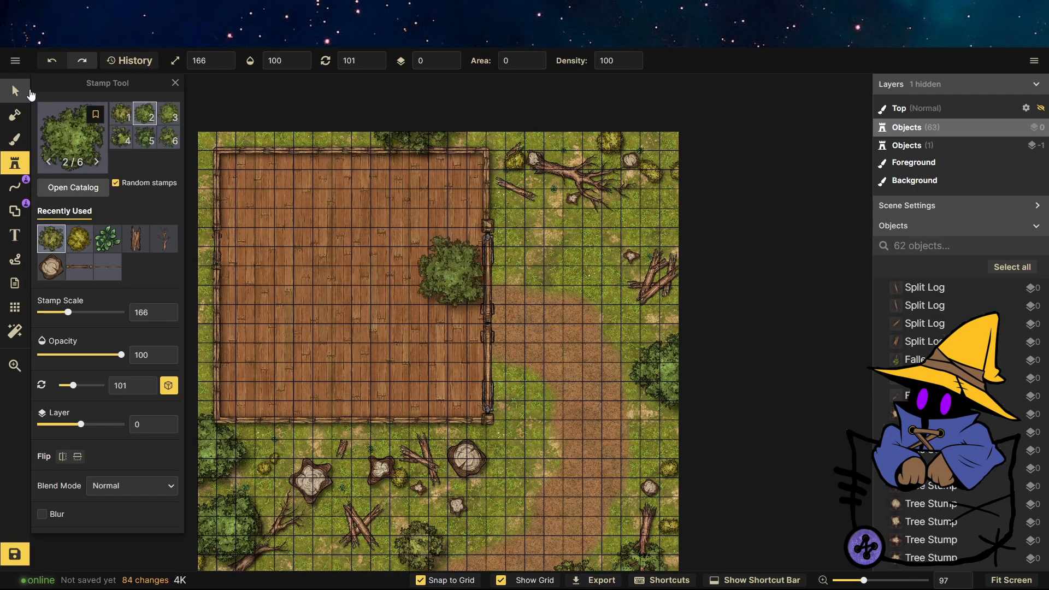
Set the stamp layer to -1 and place trees along the map's top-left edges, partly outside the map.
click(20, 92)
click(449, 65)
click(15, 163)
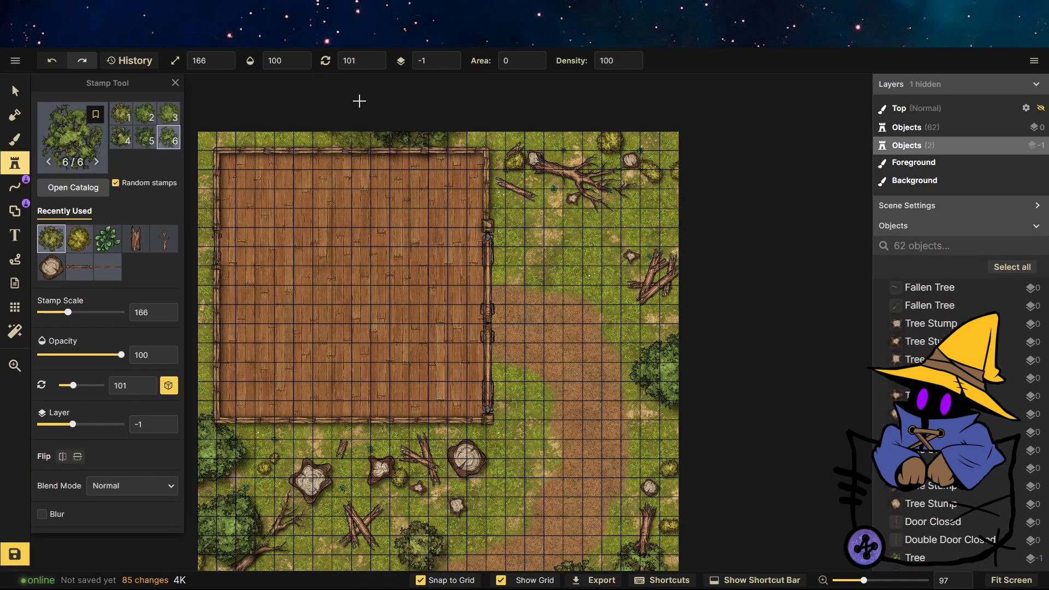
click(290, 122)
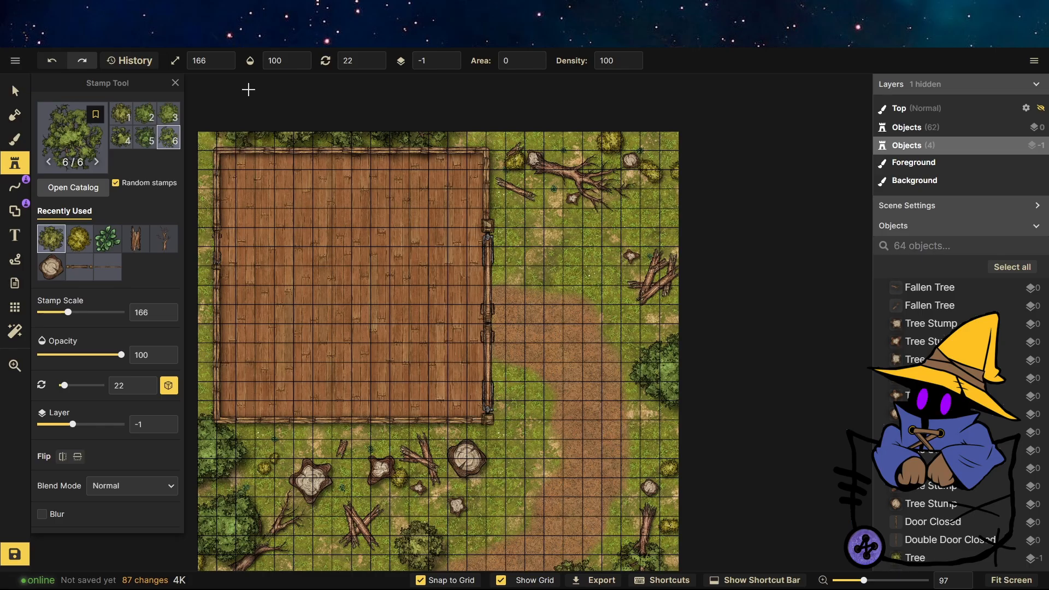
click(194, 179)
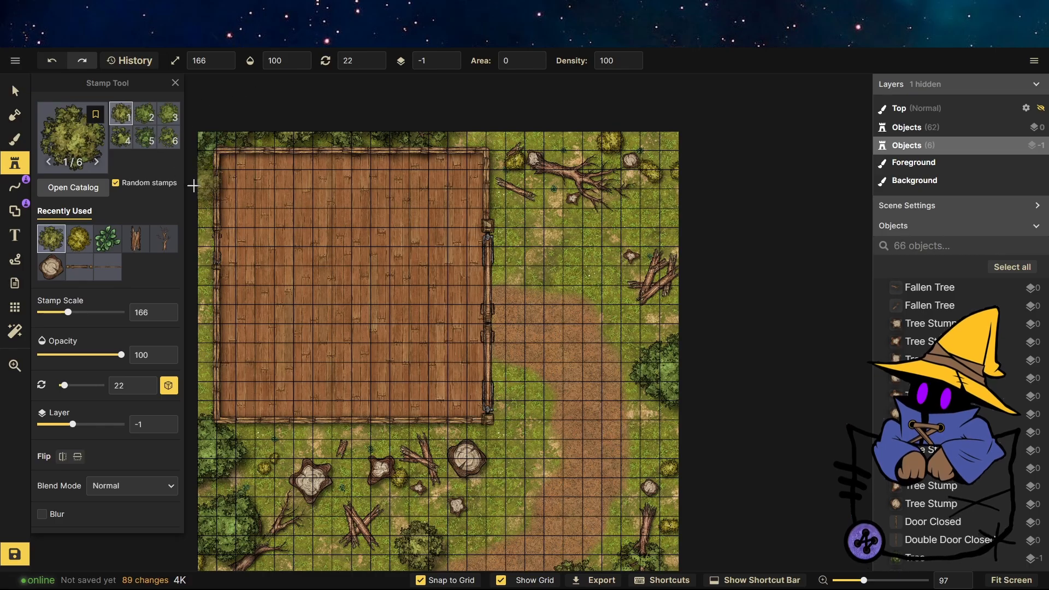
click(194, 187)
click(15, 91)
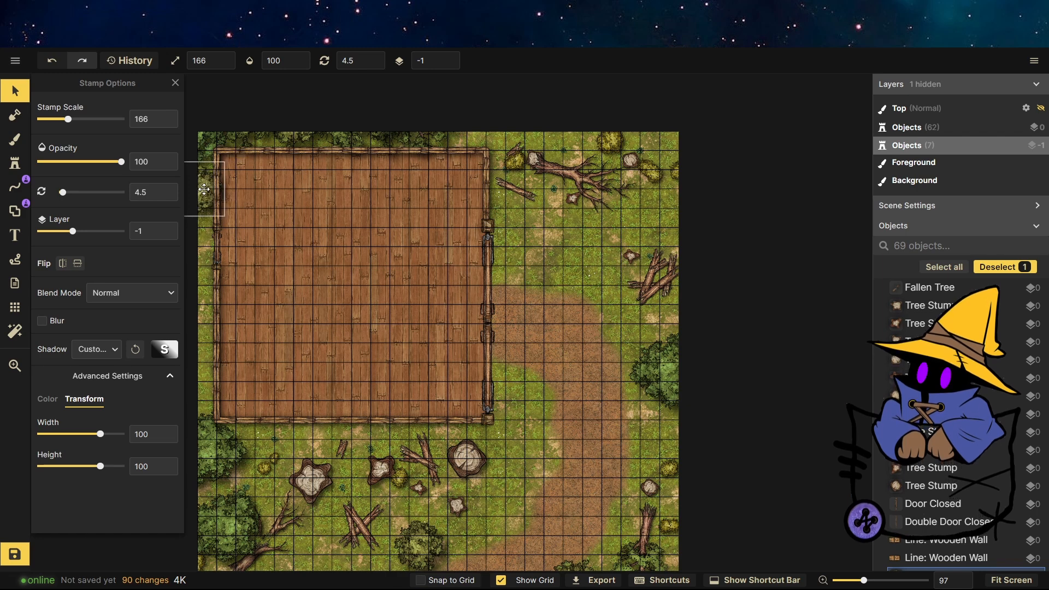
click(191, 267)
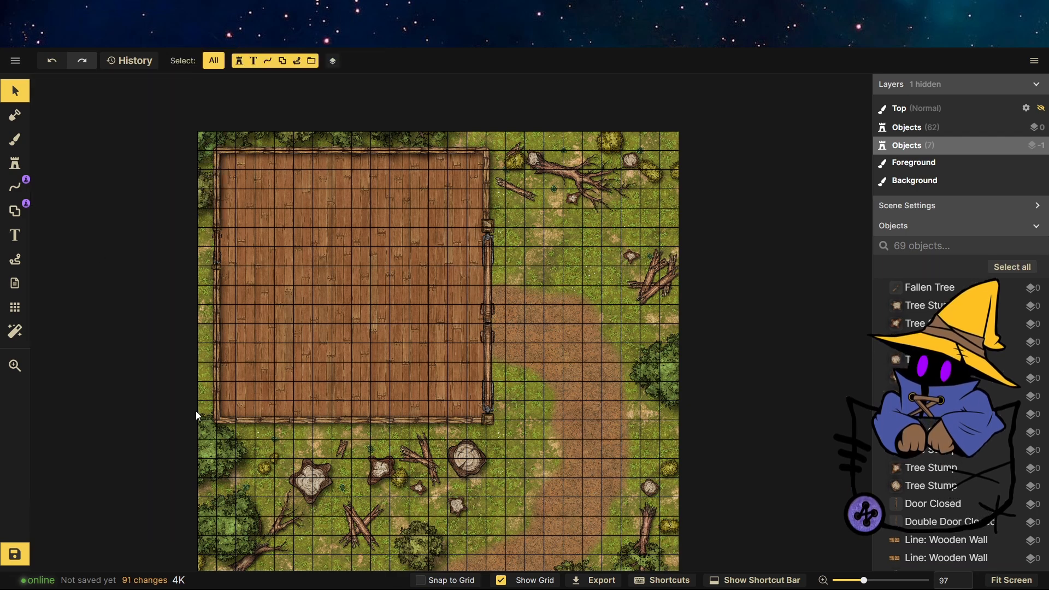
click(15, 164)
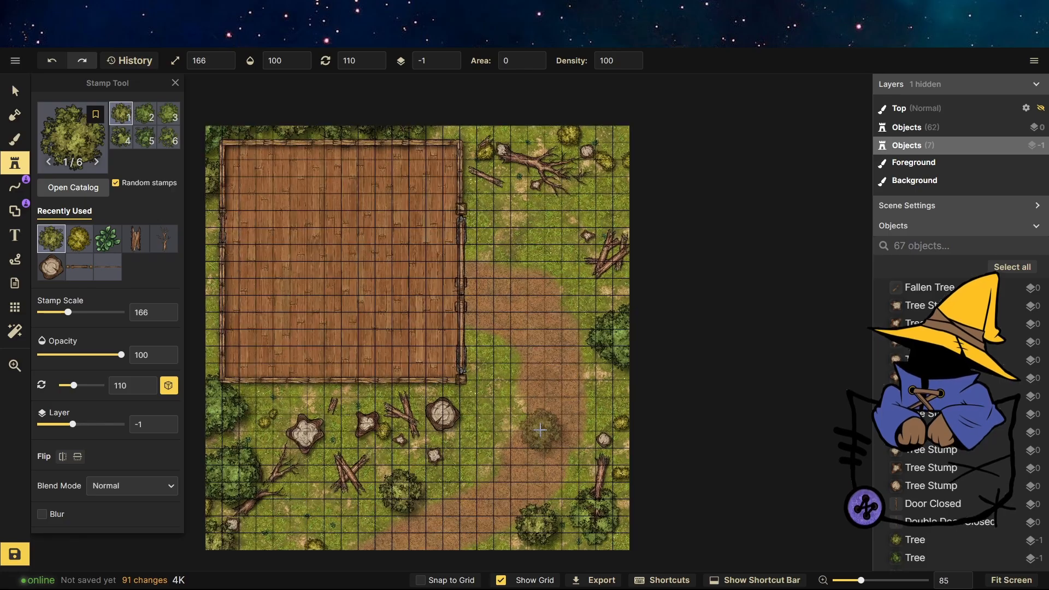
Pick crate stamps from the catalog at scale 86, enable snap to grid, and stack four crates below the building's lower-right corner.
click(71, 137)
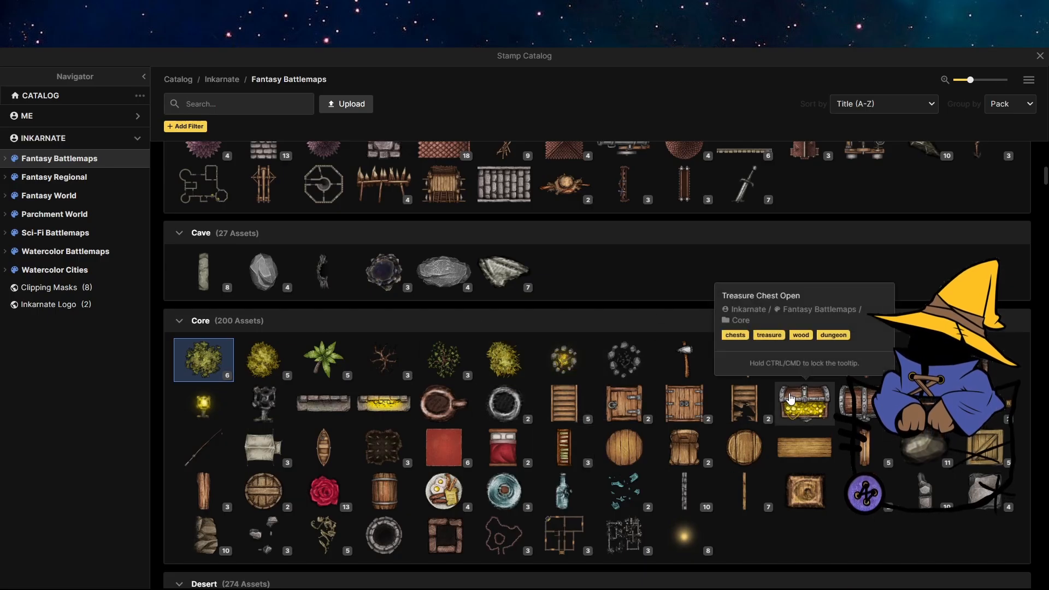
click(983, 449)
scroll(538, 374, down, 3)
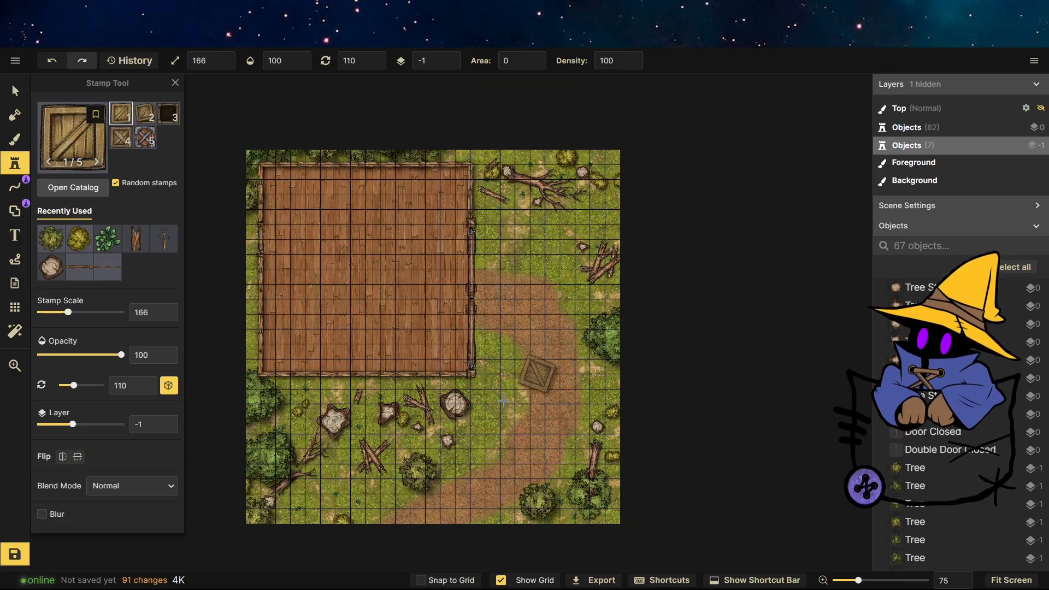
scroll(457, 433, up, 10)
drag(69, 315, 57, 312)
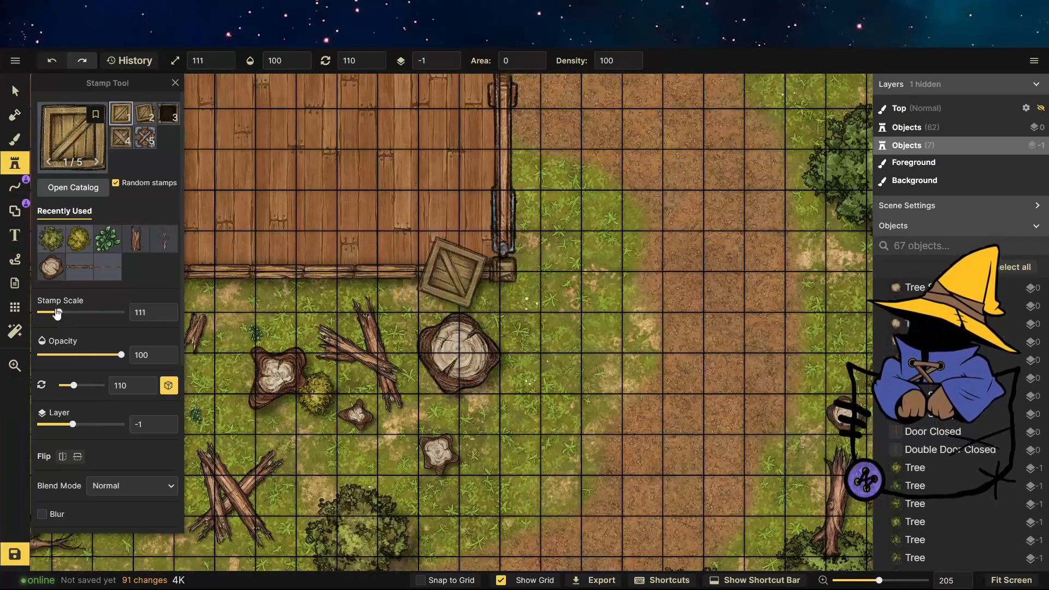
click(170, 393)
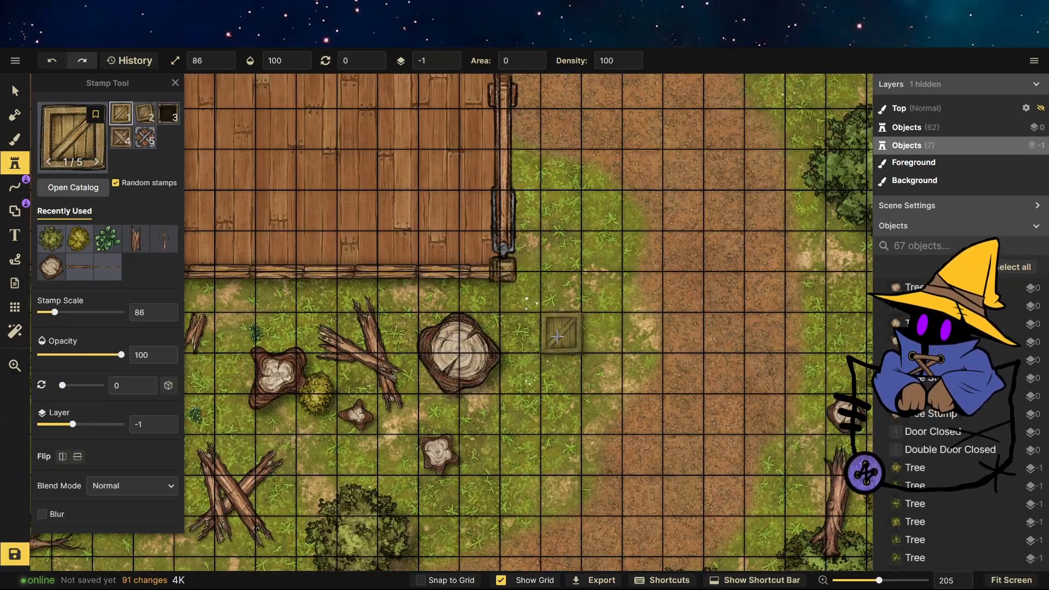
click(421, 580)
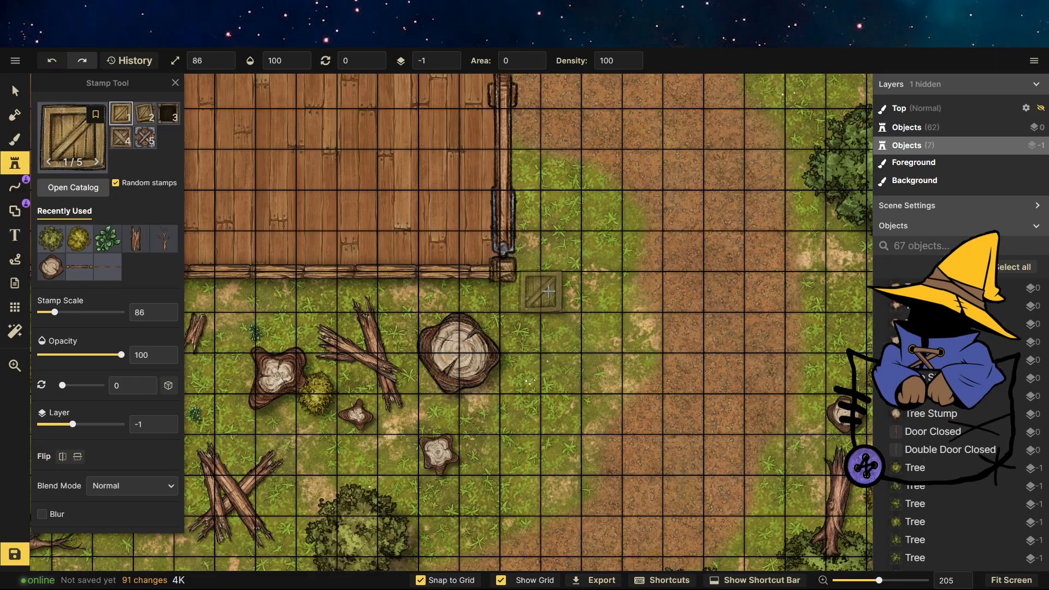
click(525, 291)
click(562, 291)
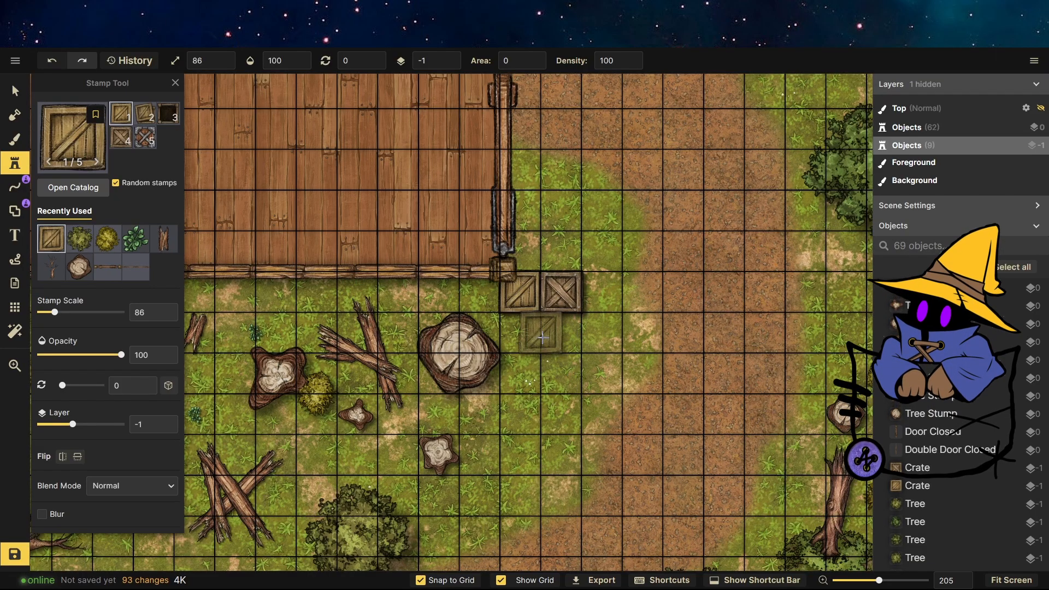
click(540, 334)
click(540, 312)
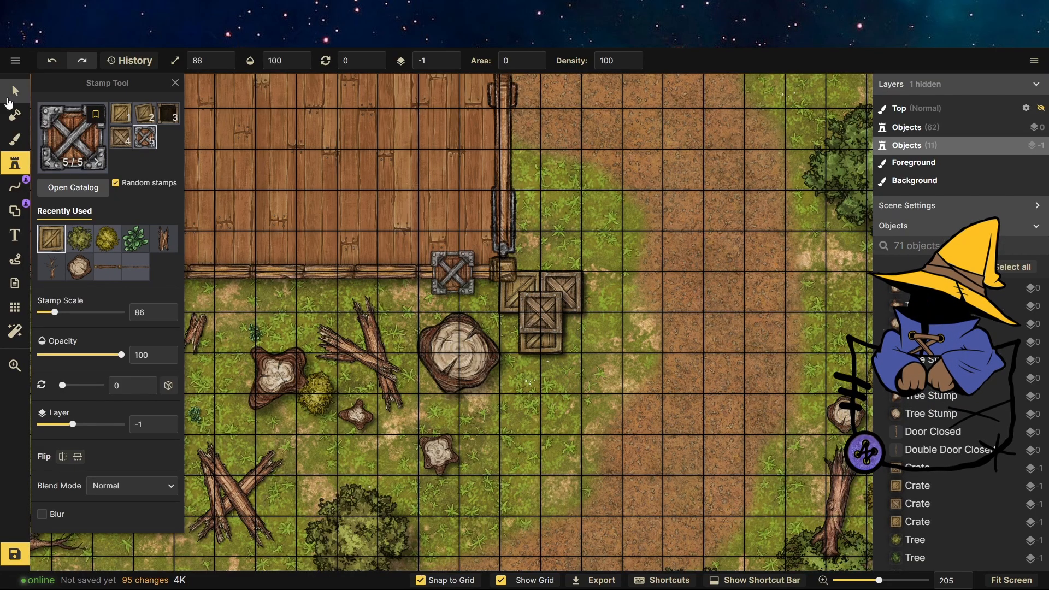
Rotate the crate on top of the stack to about 323.5 degrees.
click(8, 98)
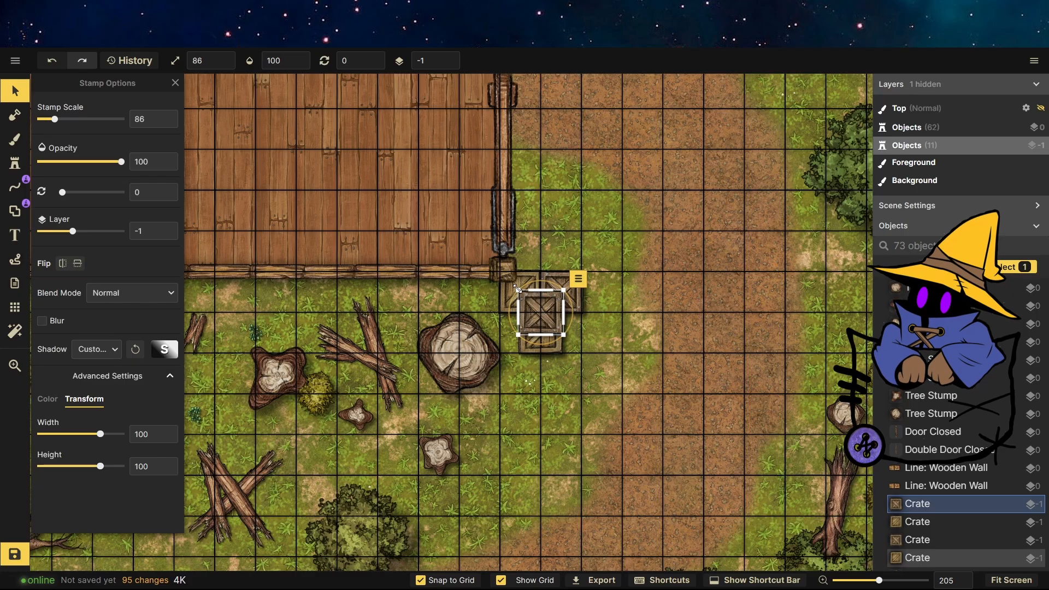
click(579, 297)
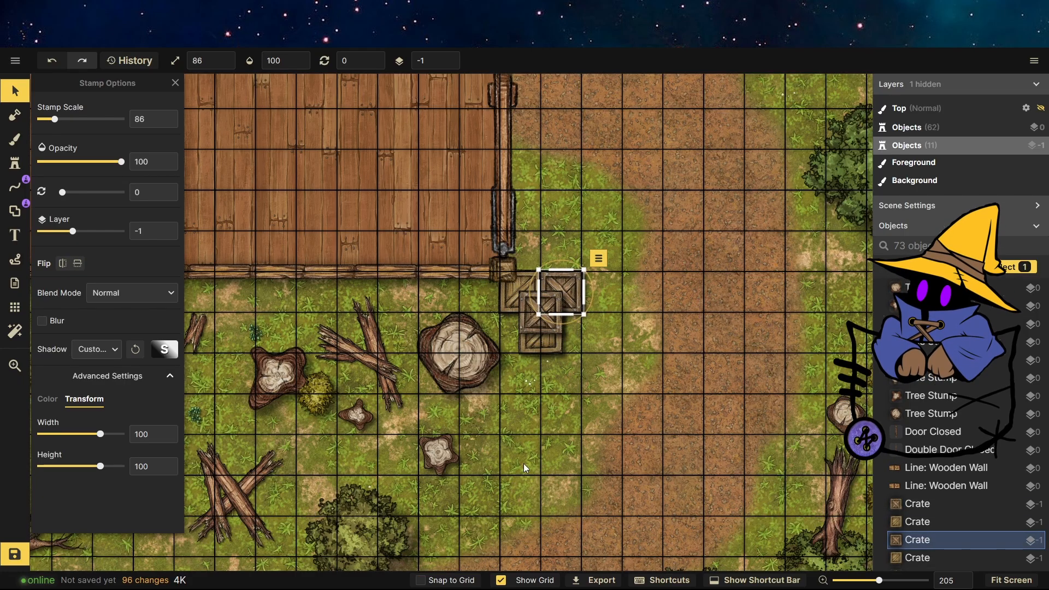
click(543, 344)
click(543, 327)
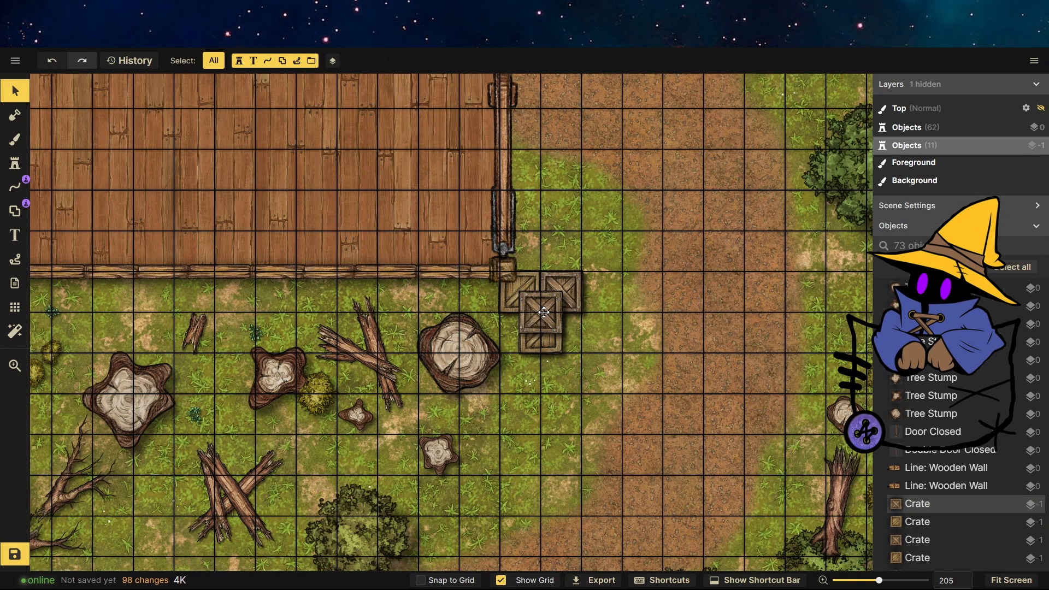
click(543, 314)
key(a)
drag(537, 322, 535, 308)
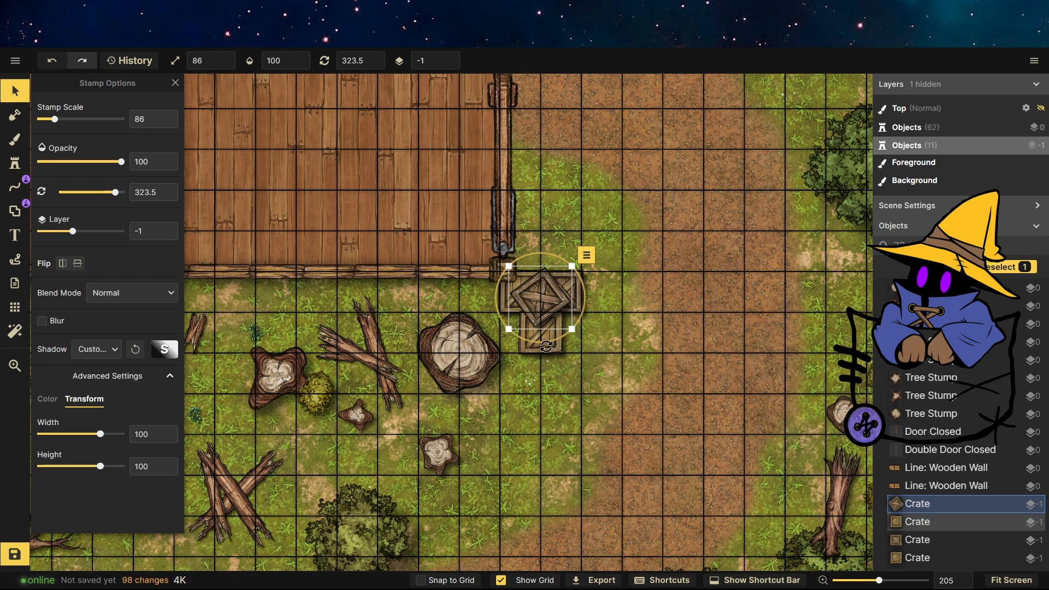
click(543, 336)
click(571, 299)
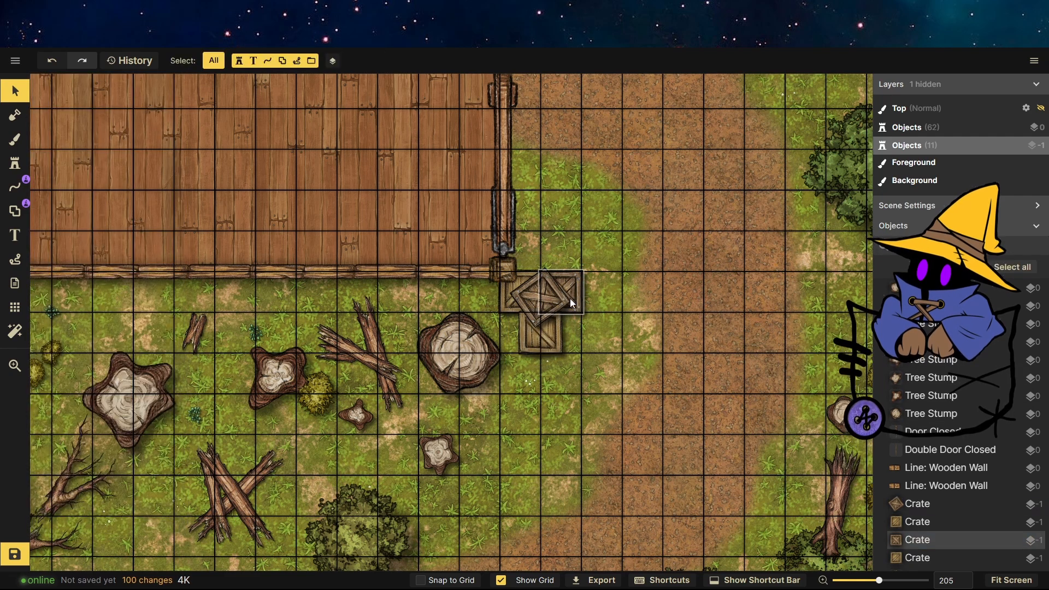
click(558, 402)
Place three more crates on the grass outside the upper part of the building's right wall.
scroll(558, 402, down, 3)
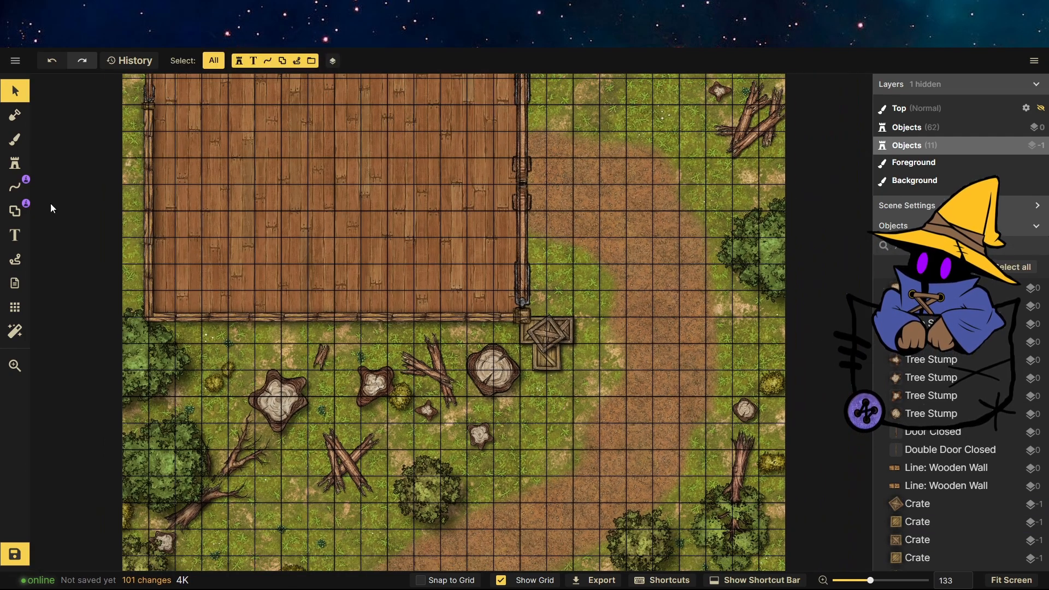
click(15, 164)
click(121, 114)
scroll(584, 464, down, 4)
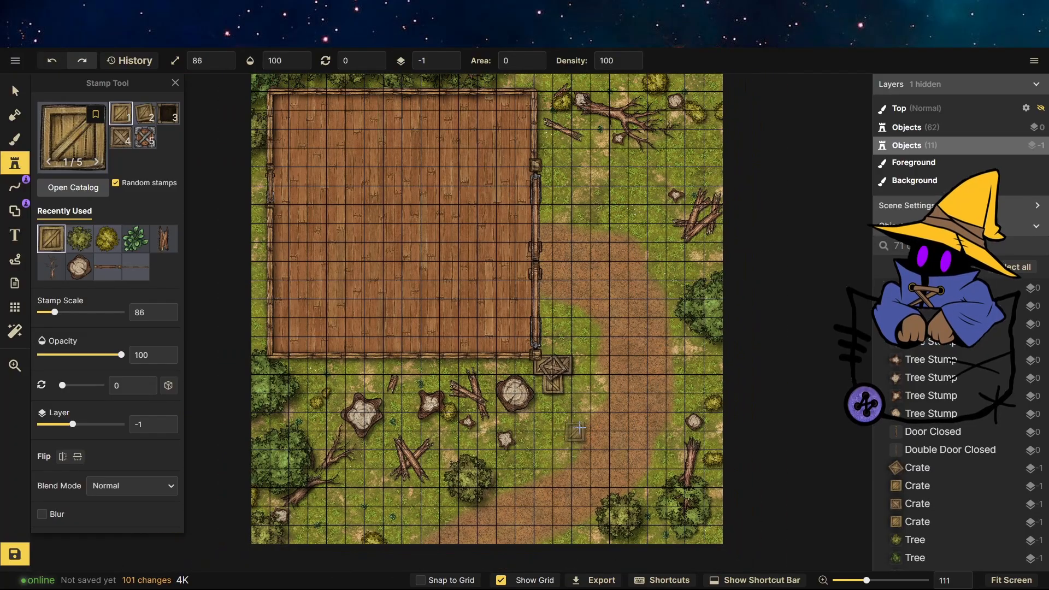
scroll(628, 134, up, 7)
scroll(455, 161, up, 3)
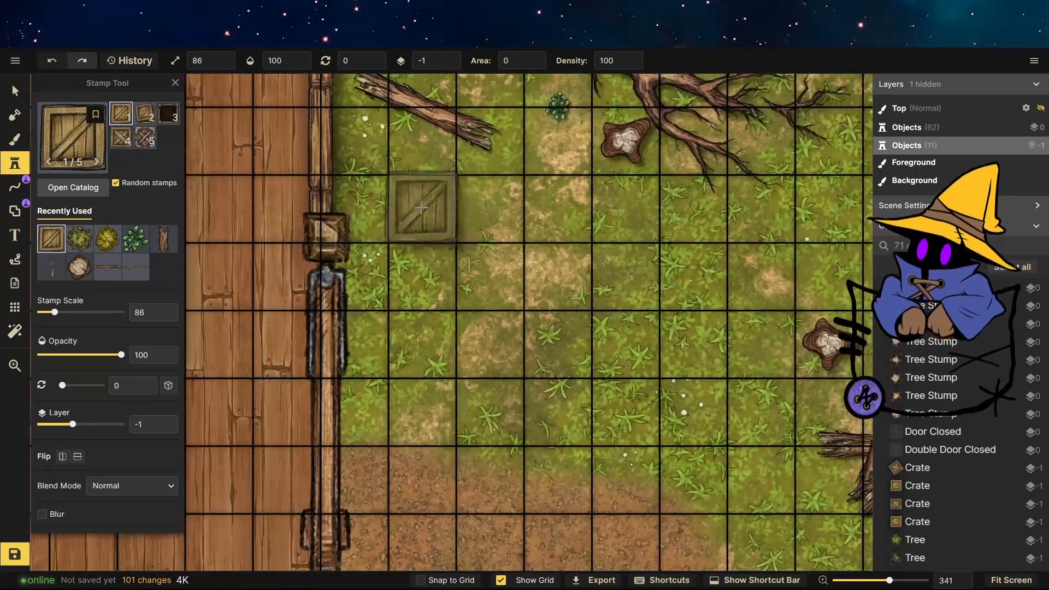
click(419, 210)
click(491, 208)
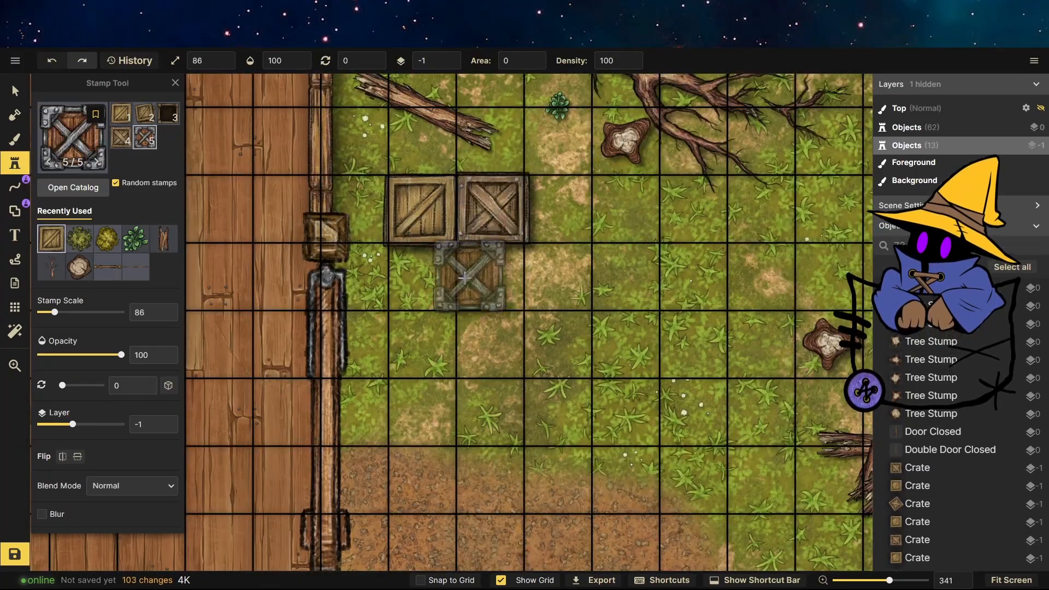
click(454, 279)
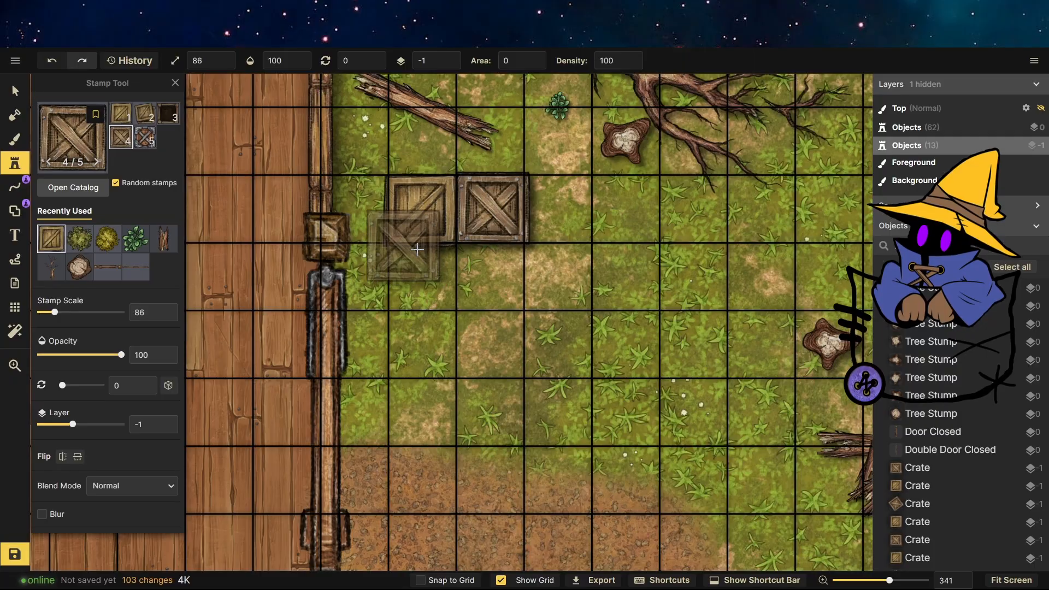
key(Escape)
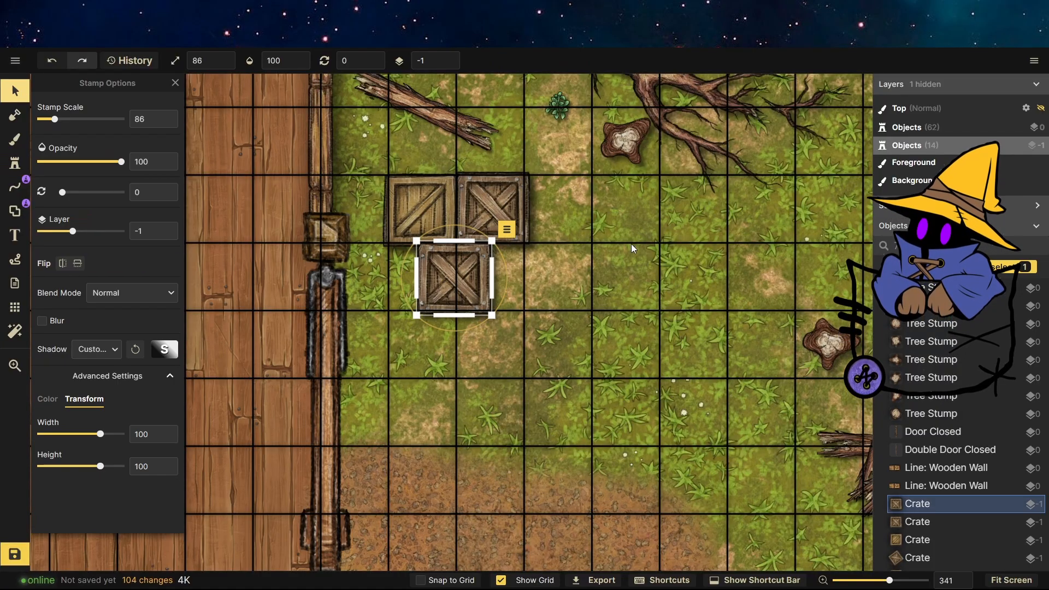
key(v)
scroll(585, 238, down, 4)
scroll(504, 158, down, 4)
scroll(572, 364, up, 3)
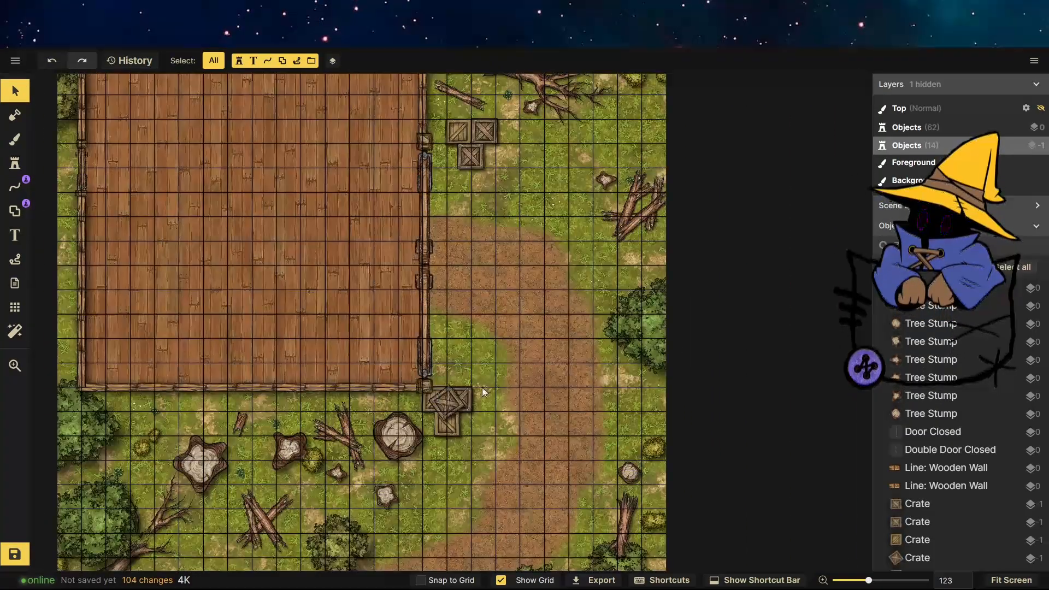
Replace the closed double door in the building's right wall with an open double door stamp.
click(425, 287)
key(s)
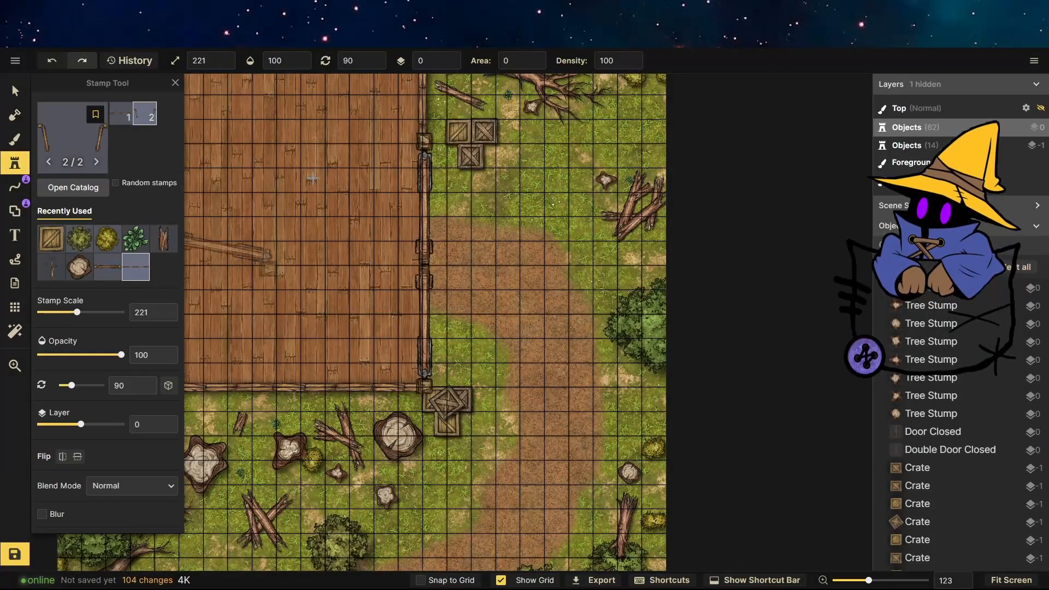
click(379, 265)
key(v)
click(428, 280)
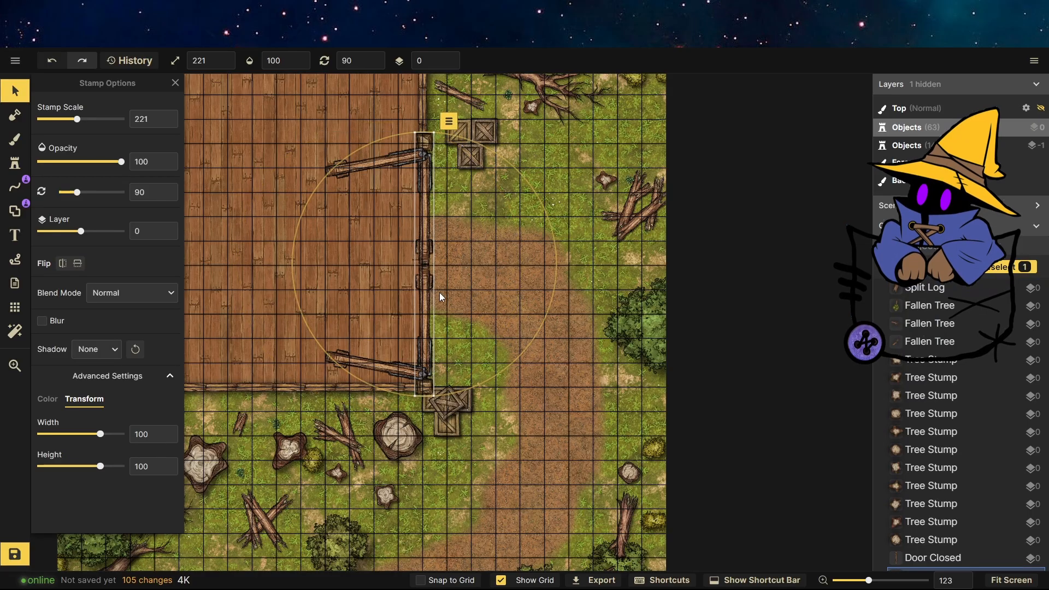
key(Delete)
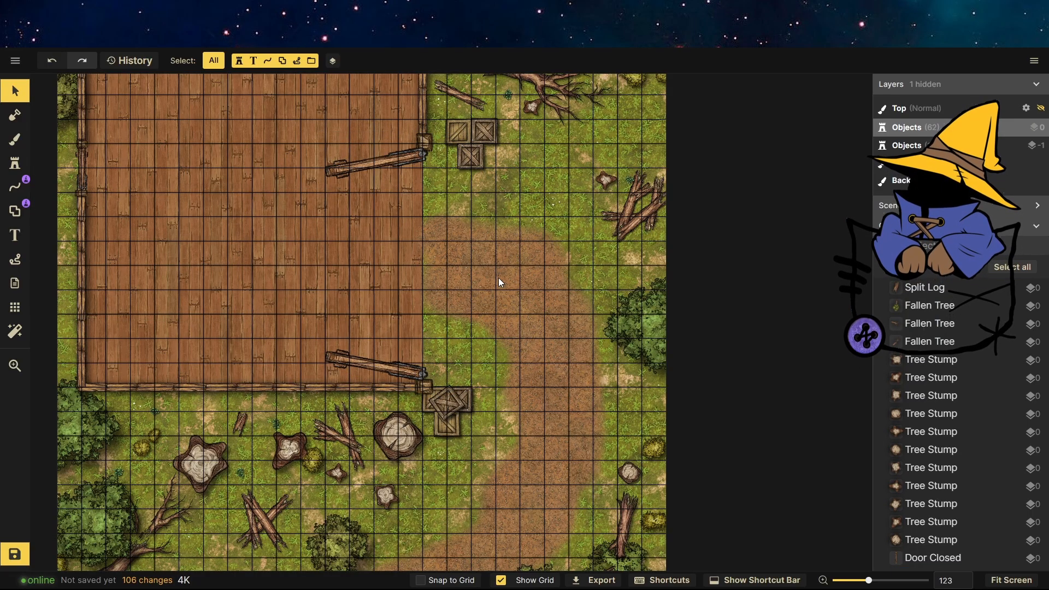
Lock the two wooden wall lines of the building.
scroll(459, 366, down, 3)
scroll(225, 268, up, 5)
scroll(343, 337, down, 3)
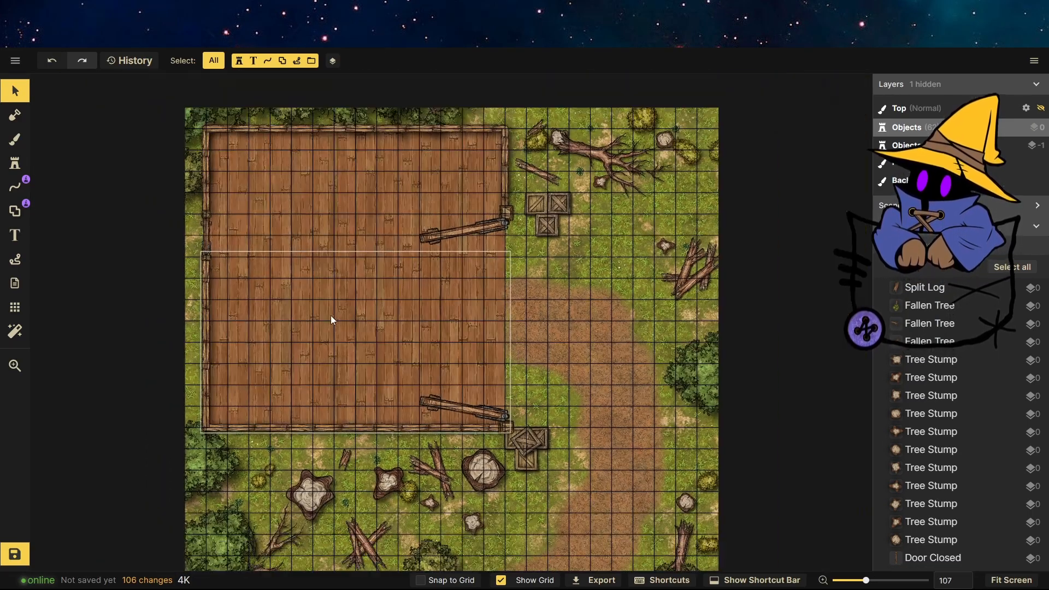
click(503, 166)
click(525, 113)
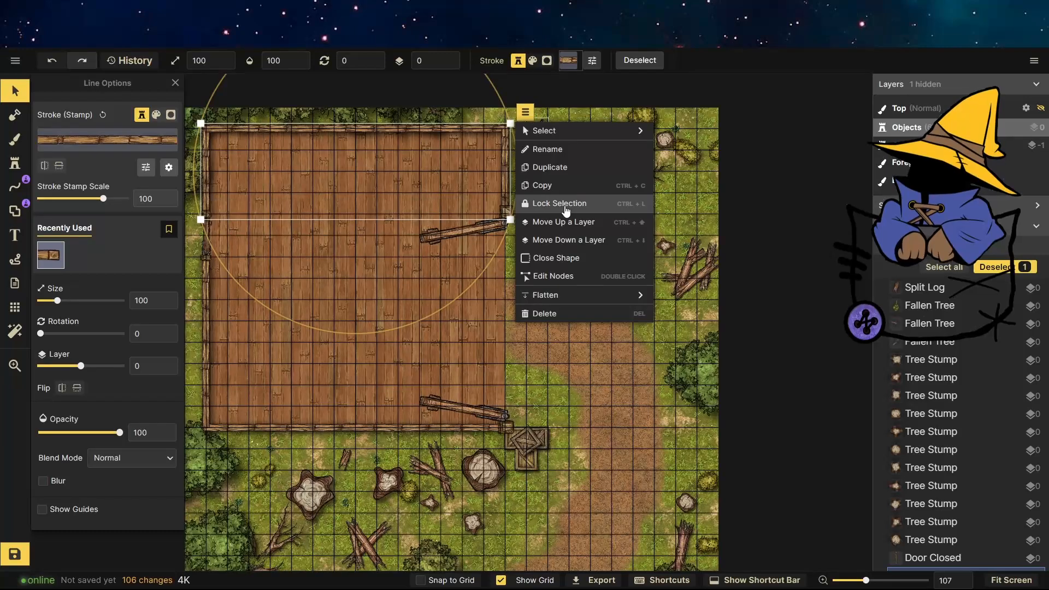
click(566, 211)
click(480, 290)
click(525, 240)
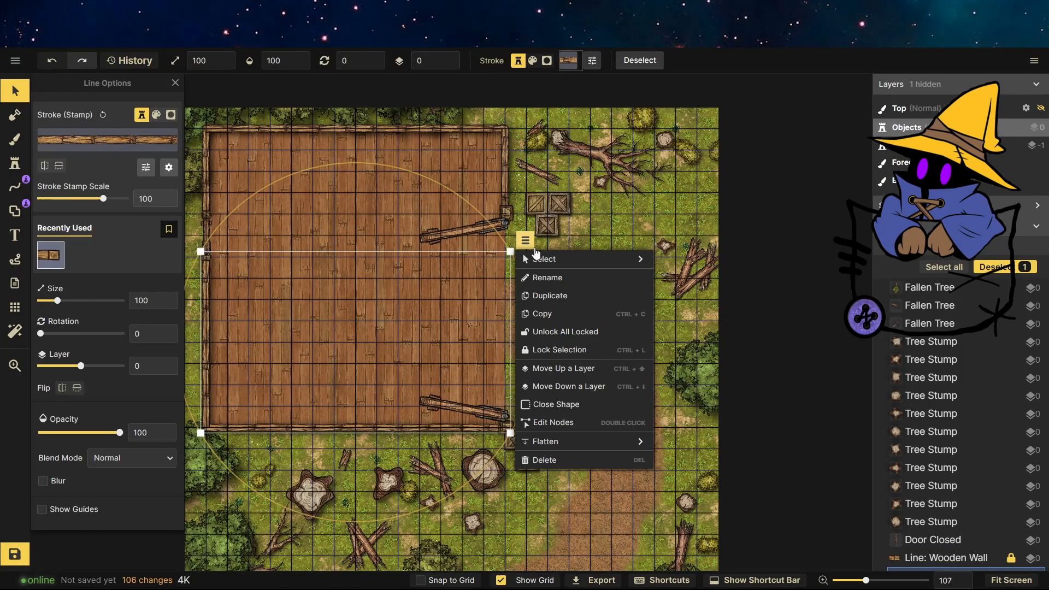
click(572, 350)
Lock the open double door on the building's right wall.
click(460, 302)
click(529, 193)
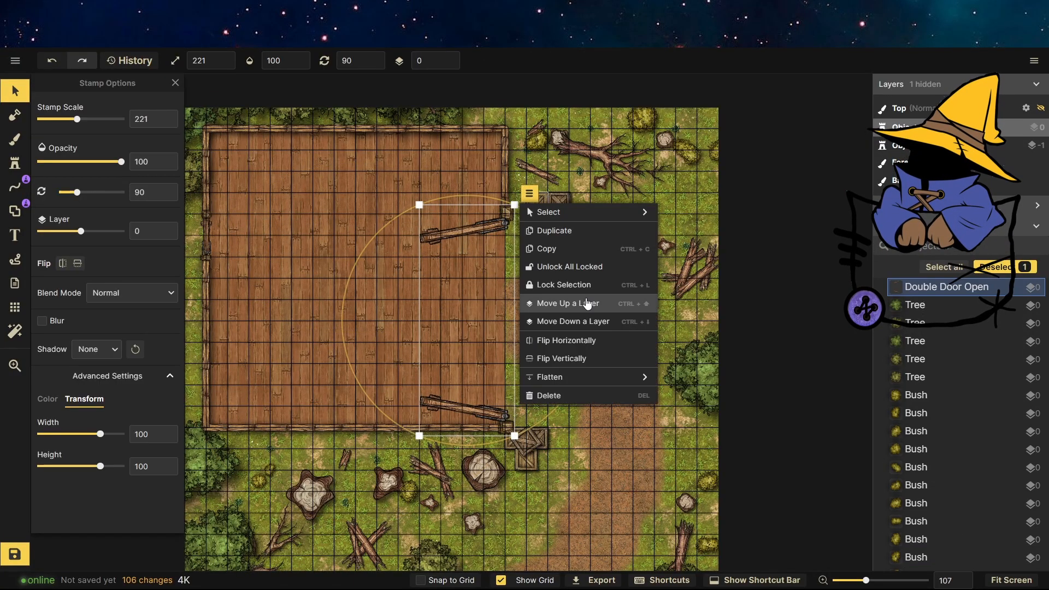
click(588, 287)
drag(292, 196, 453, 307)
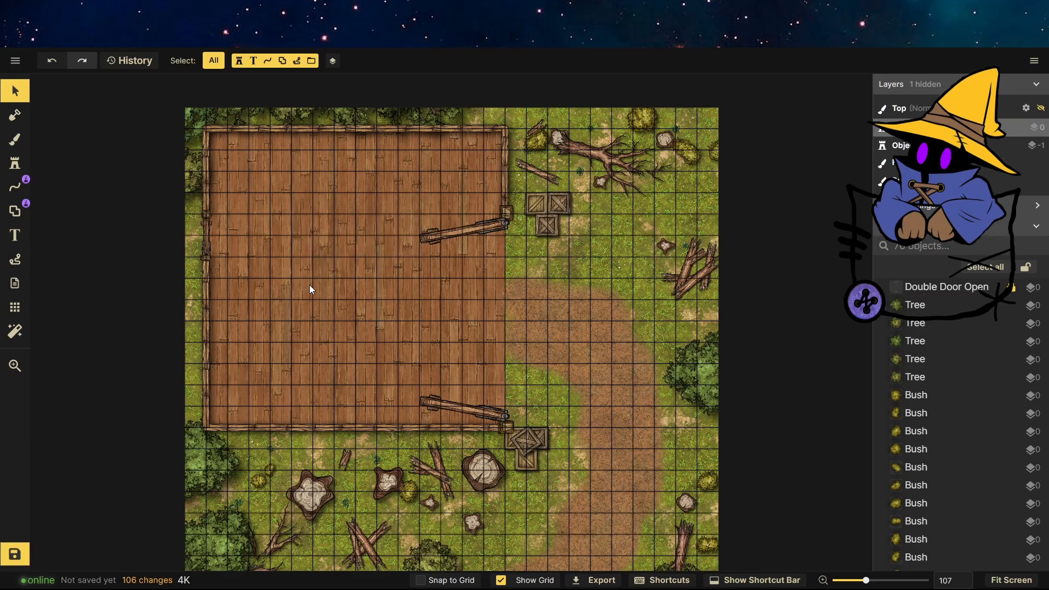
Choose the long table stamp from the catalog and place it in the building's top-left corner.
click(15, 163)
click(76, 143)
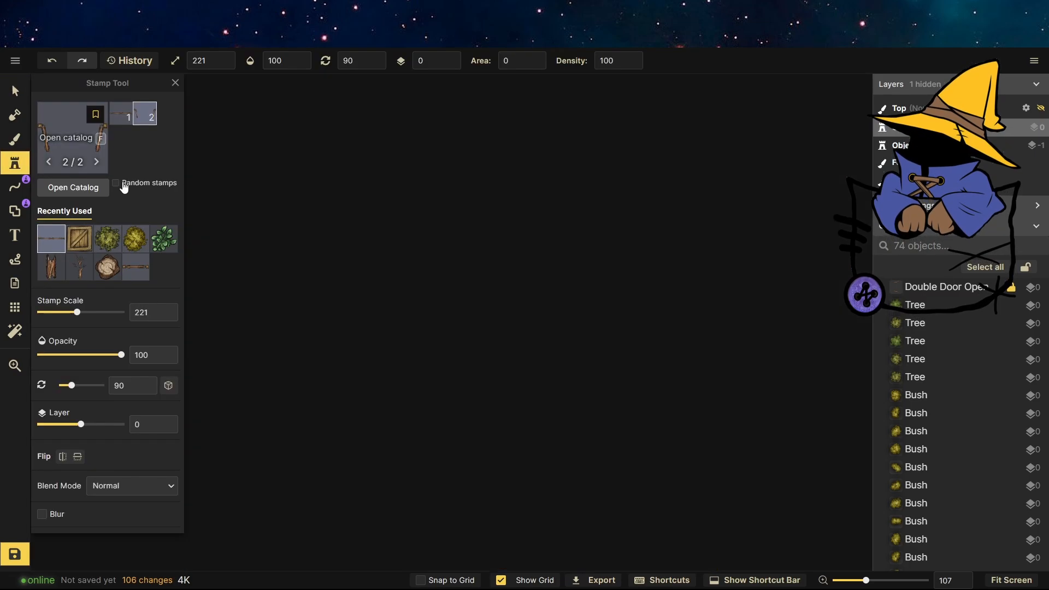
scroll(508, 399, down, 4)
scroll(461, 354, up, 2)
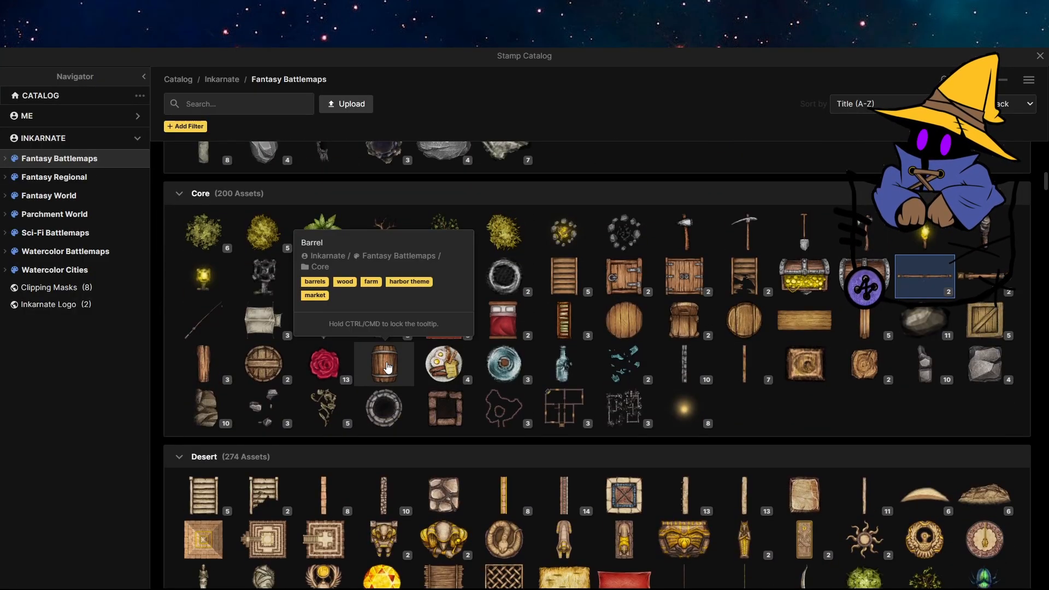
click(802, 330)
scroll(361, 355, down, 3)
scroll(273, 176, up, 8)
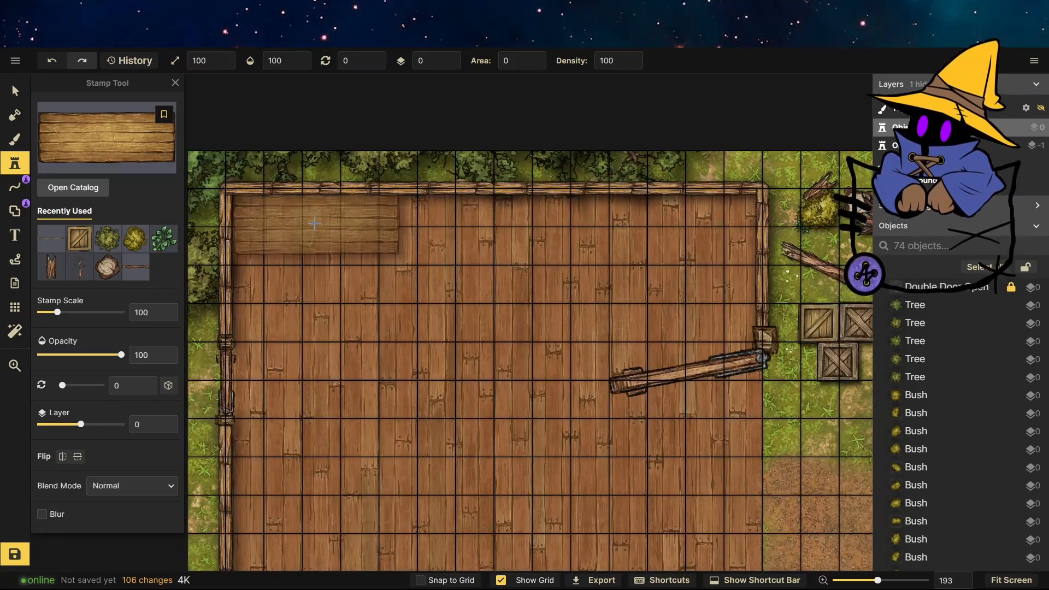
click(313, 220)
click(452, 272)
Move the long table to layer -1 and shrink it to about scale 65 against the top wall.
click(17, 95)
click(285, 226)
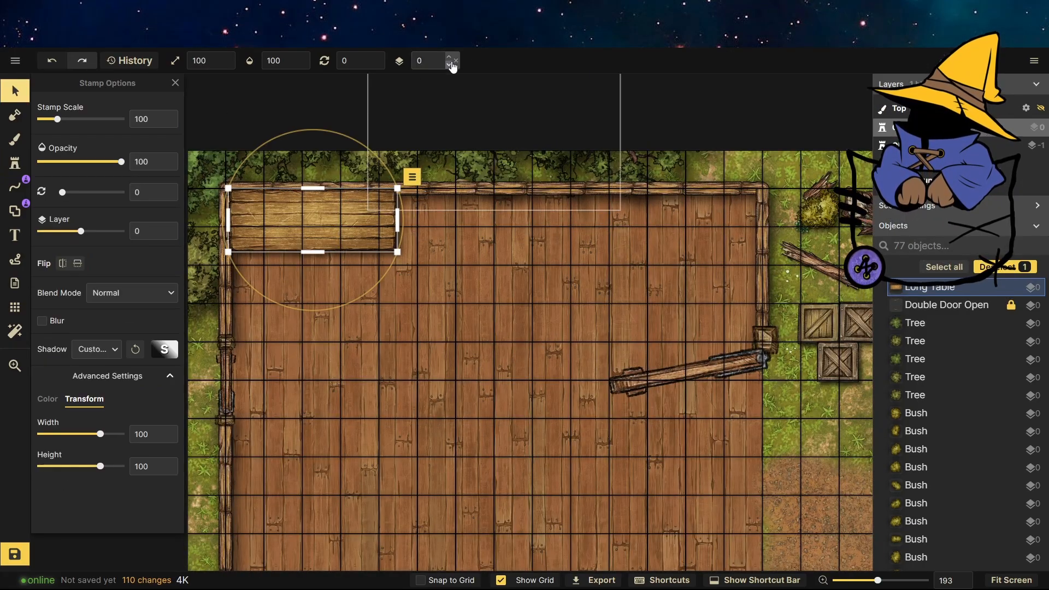
click(452, 66)
click(325, 218)
drag(397, 252, 344, 211)
Place a second long table beside the first along the top wall and adjust its position.
click(16, 163)
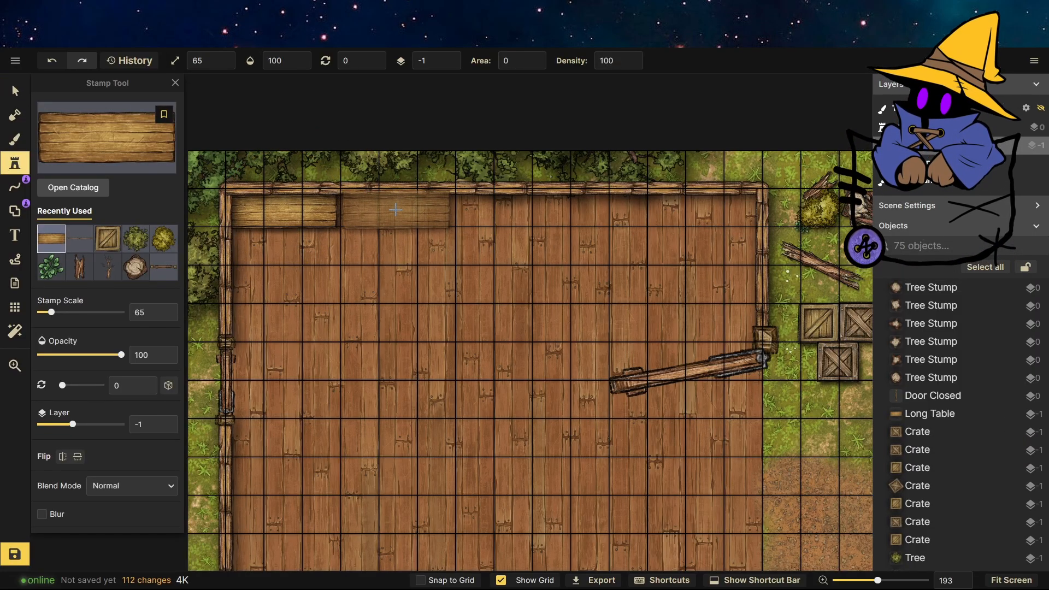
click(396, 210)
click(15, 91)
drag(299, 216, 286, 216)
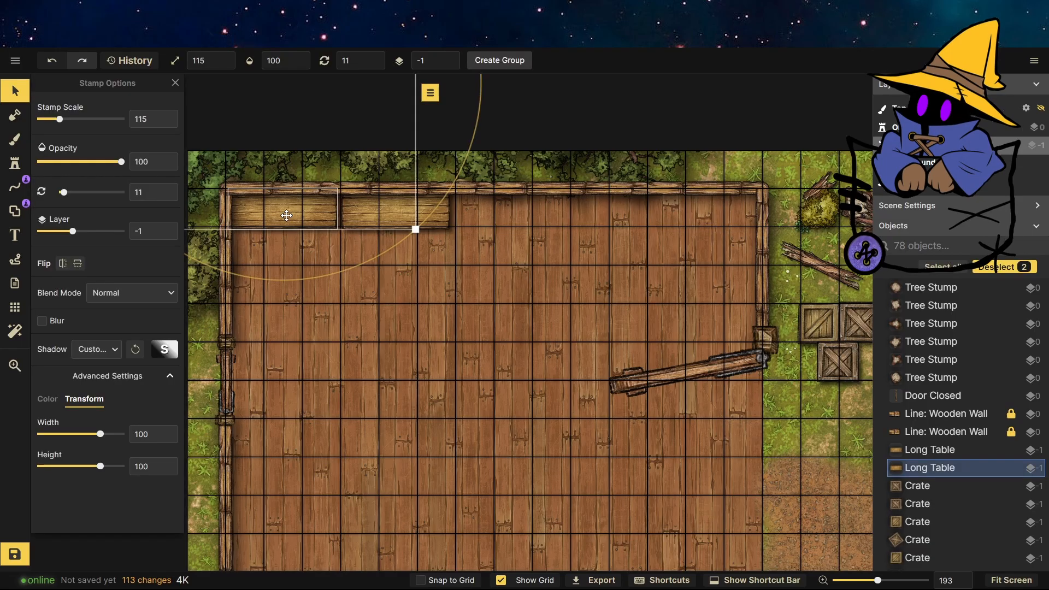
key(Escape)
Select the objects along the map's top edge and lock them.
drag(75, 120, 771, 130)
click(769, 94)
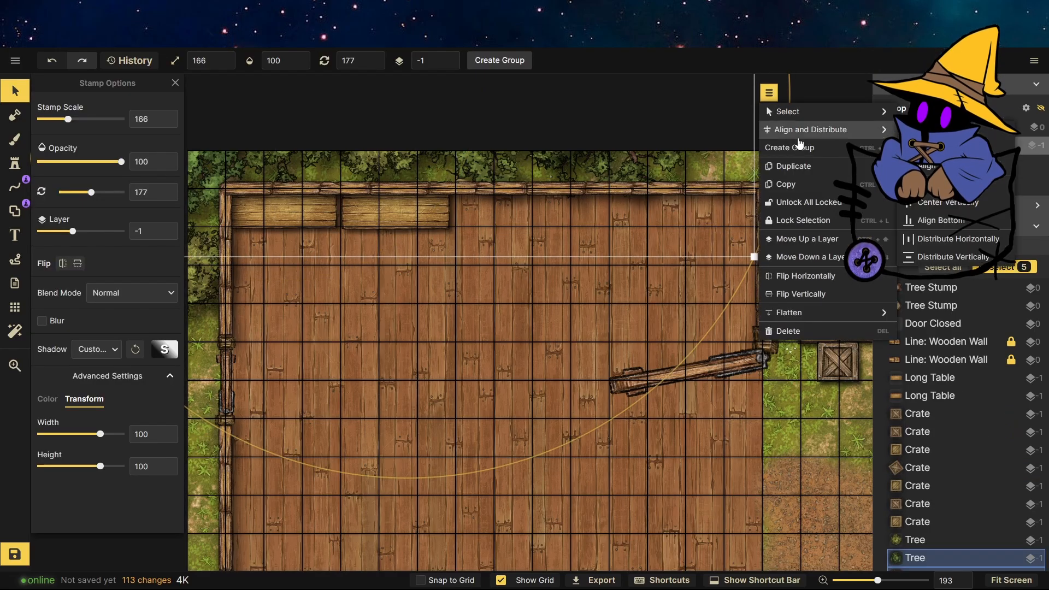
click(803, 220)
scroll(277, 217, up, 5)
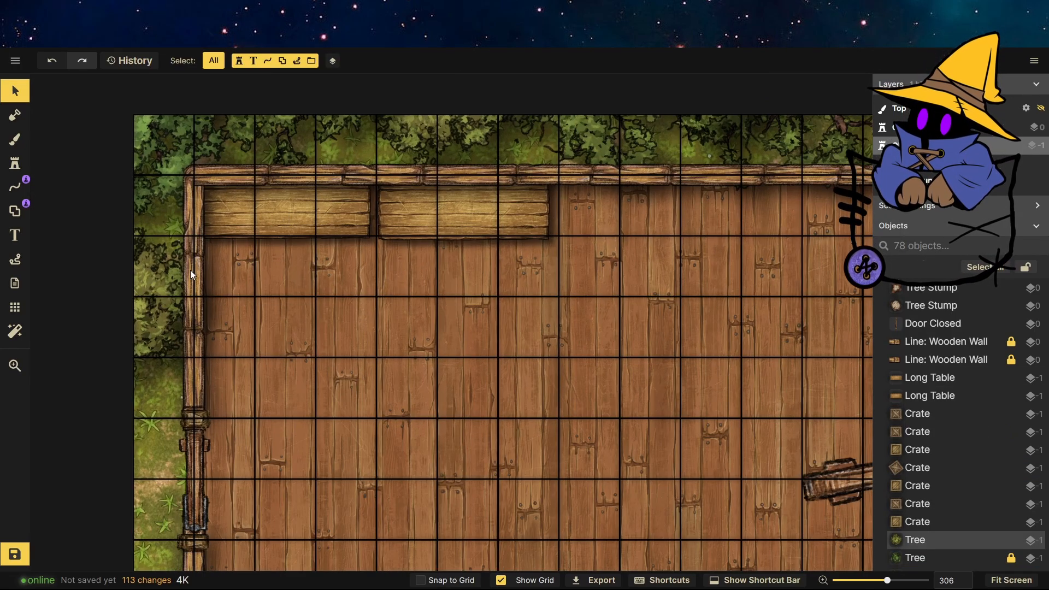
click(300, 221)
click(468, 222)
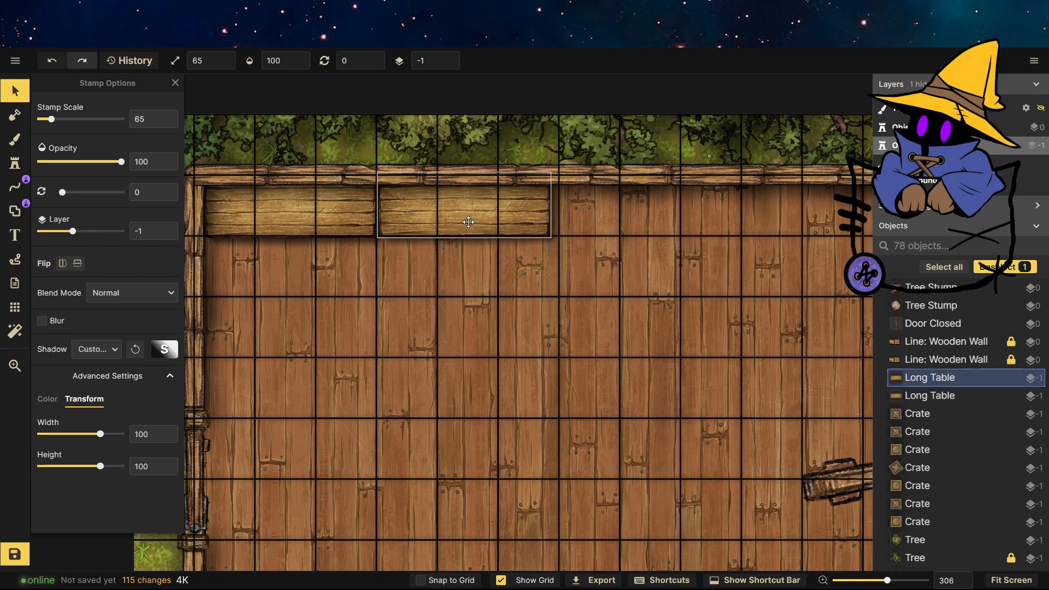
click(205, 247)
Choose the barrel stamp from the catalog and place a barrel in the building's bottom-left corner.
click(15, 163)
click(104, 143)
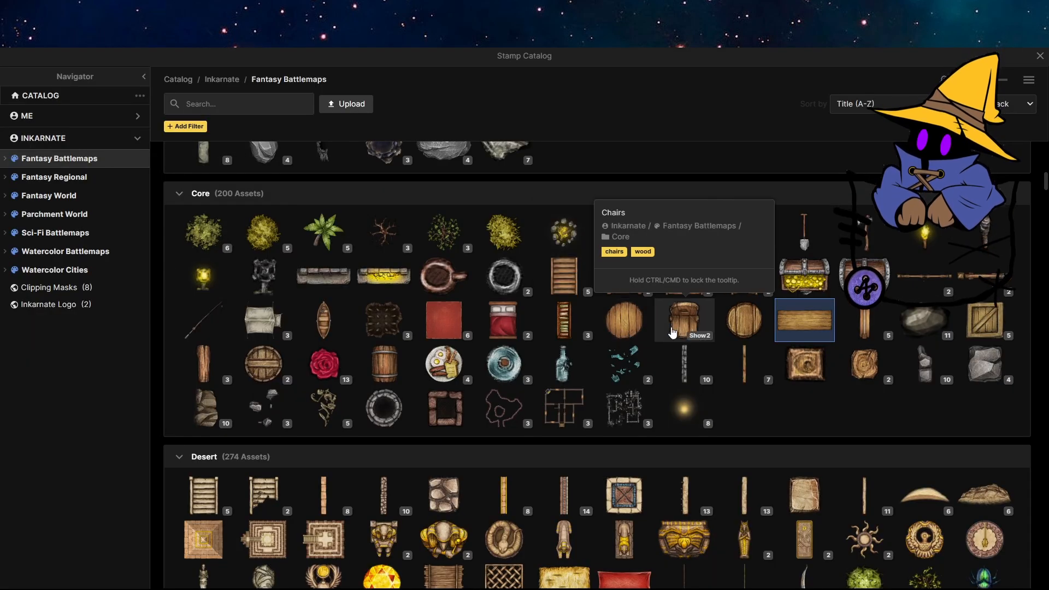
click(259, 365)
scroll(523, 210, down, 6)
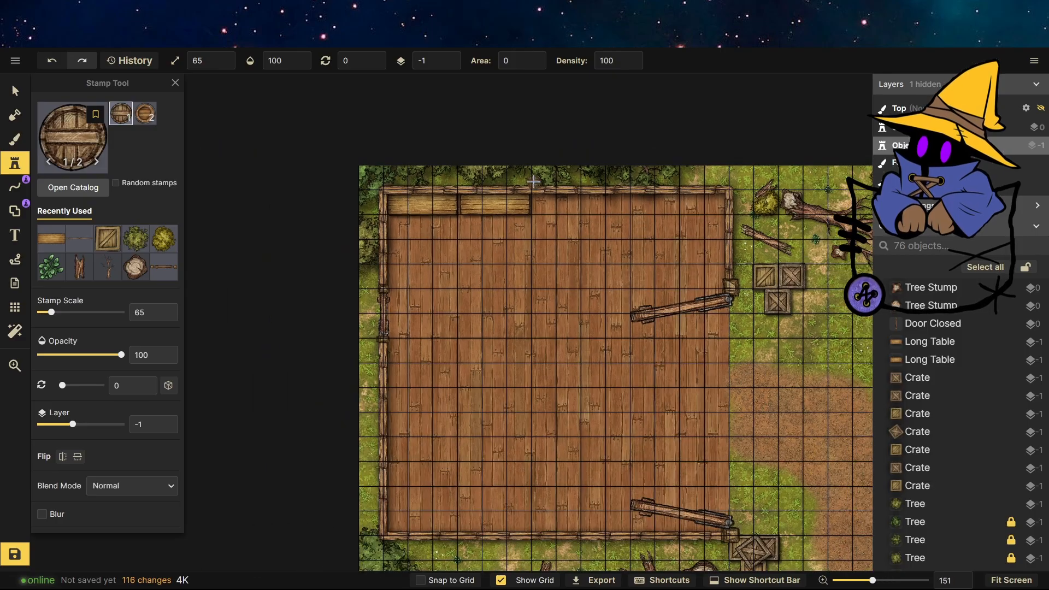
scroll(423, 475, up, 8)
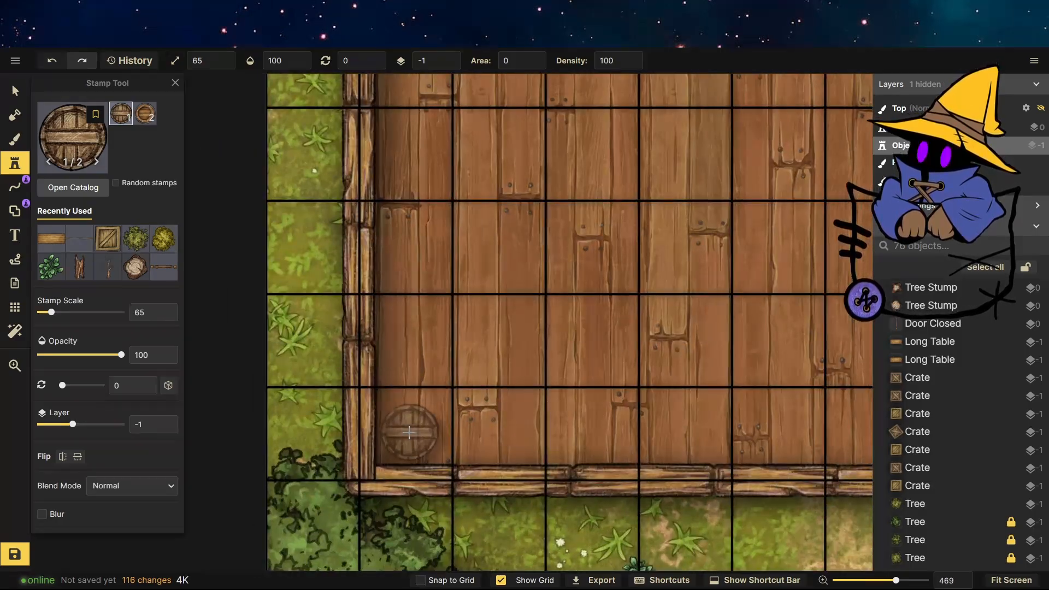
click(409, 433)
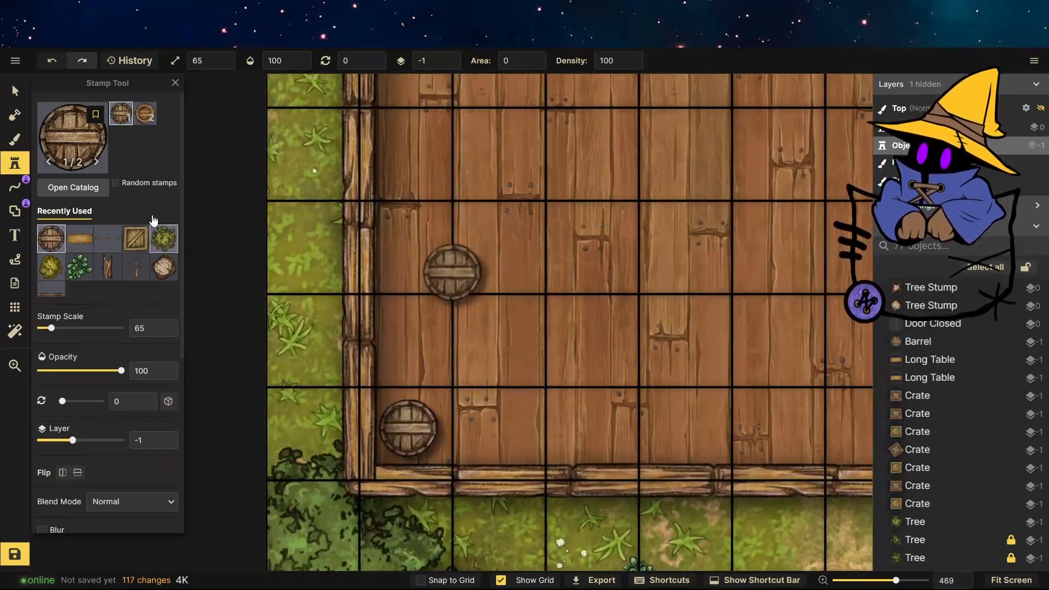
Set the barrel stamp to scale 86 and rotation 34, then stamp about five more barrels clustered in the bottom-left corner.
key(v)
drag(437, 400, 474, 407)
click(17, 166)
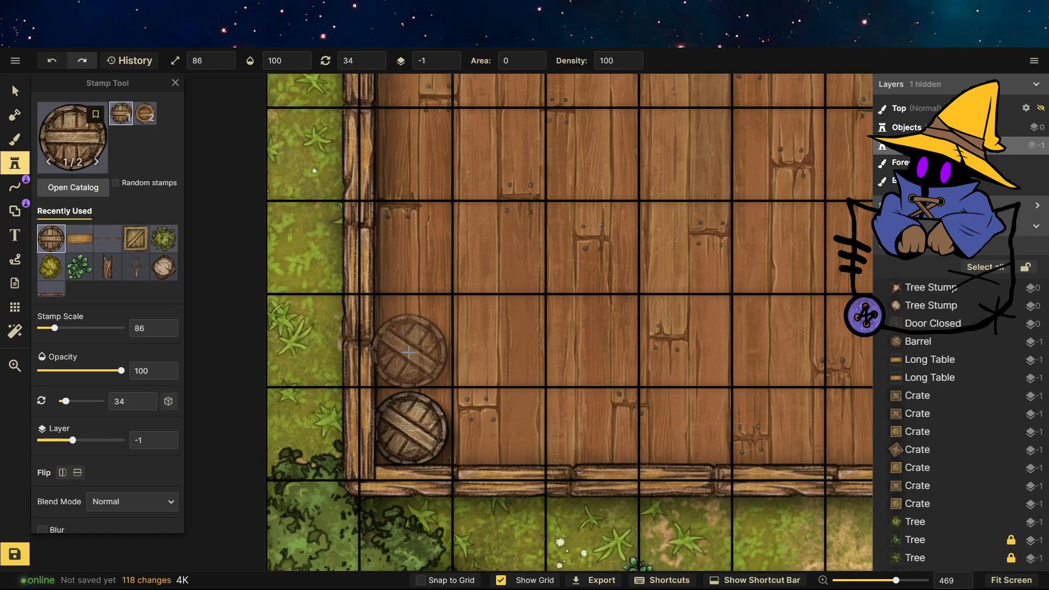
click(408, 352)
click(478, 392)
click(551, 431)
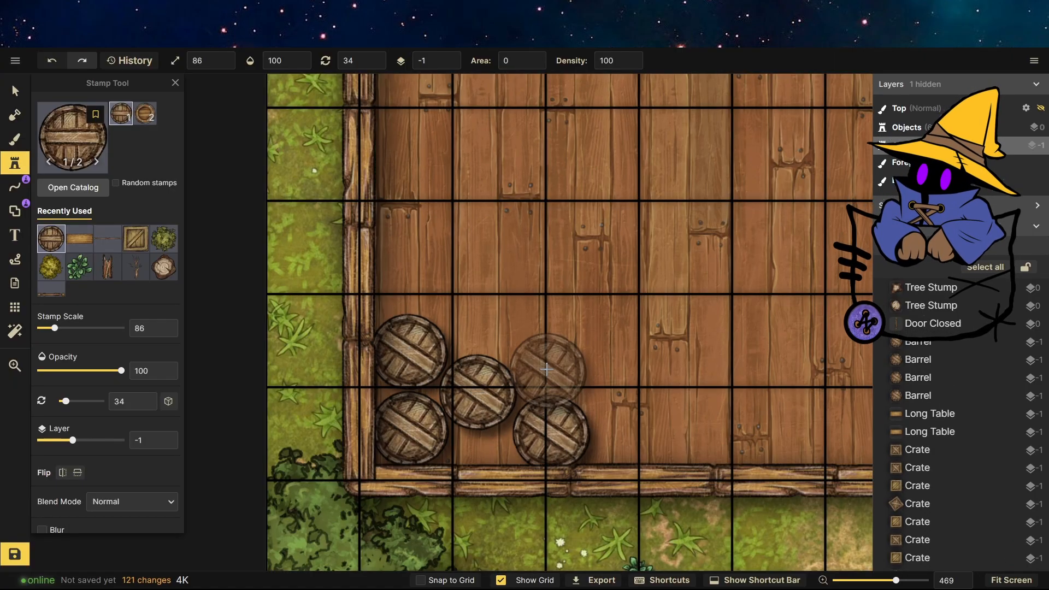
click(424, 391)
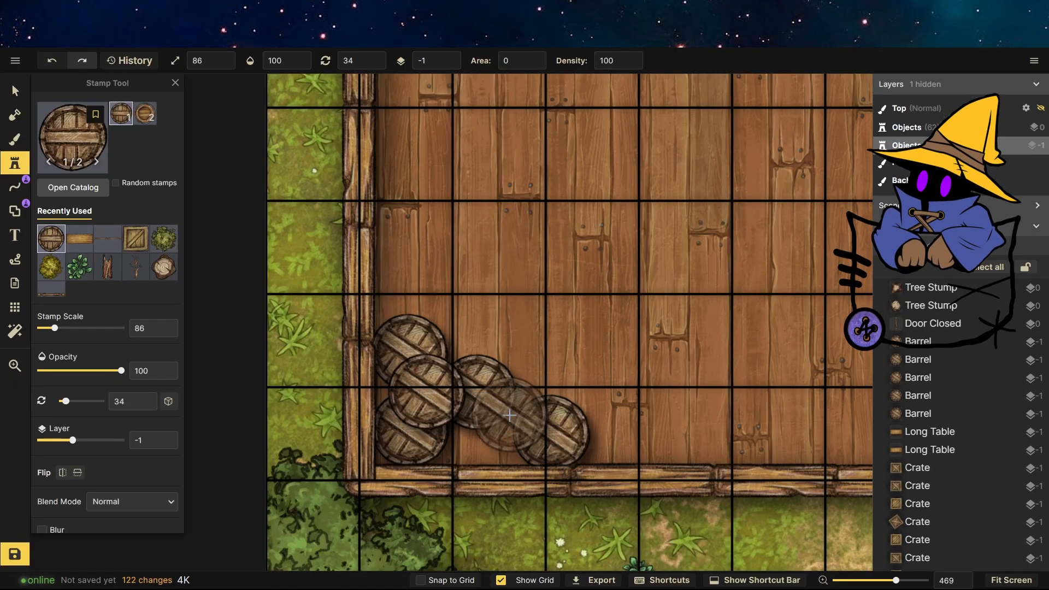
click(509, 415)
click(15, 93)
Choose the wheelbarrow stamp from the catalog and place a wheelbarrow against the building's top wall.
scroll(411, 483, down, 4)
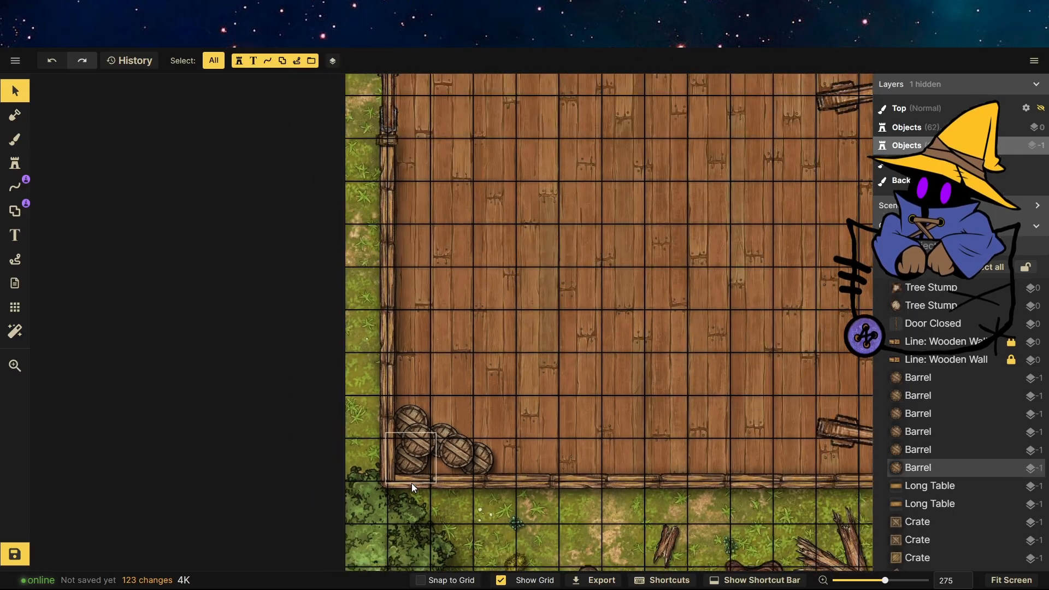
scroll(411, 483, down, 6)
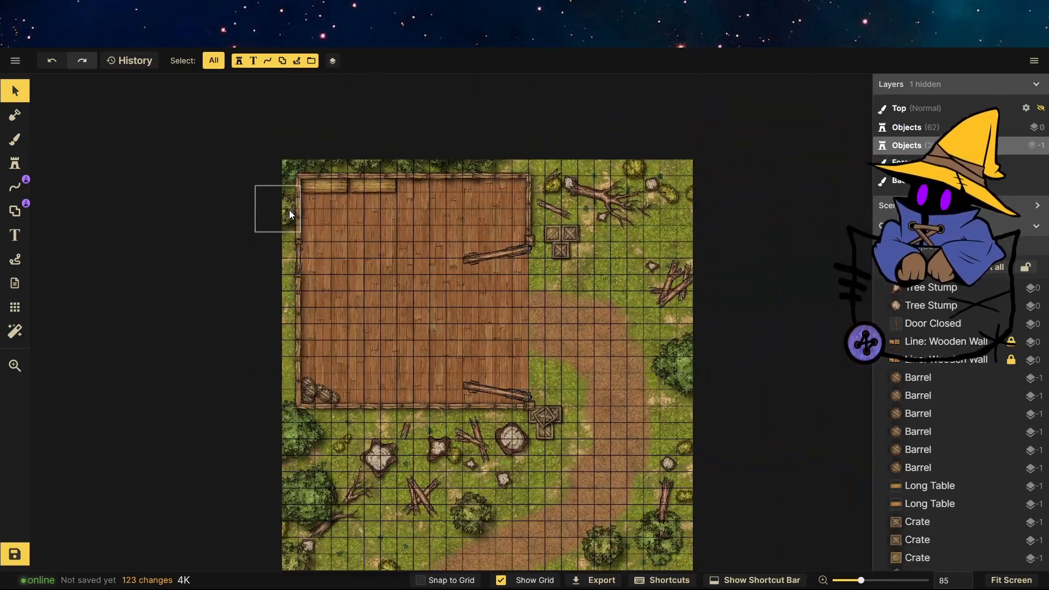
scroll(289, 209, down, 1)
scroll(590, 378, up, 3)
click(16, 163)
click(80, 140)
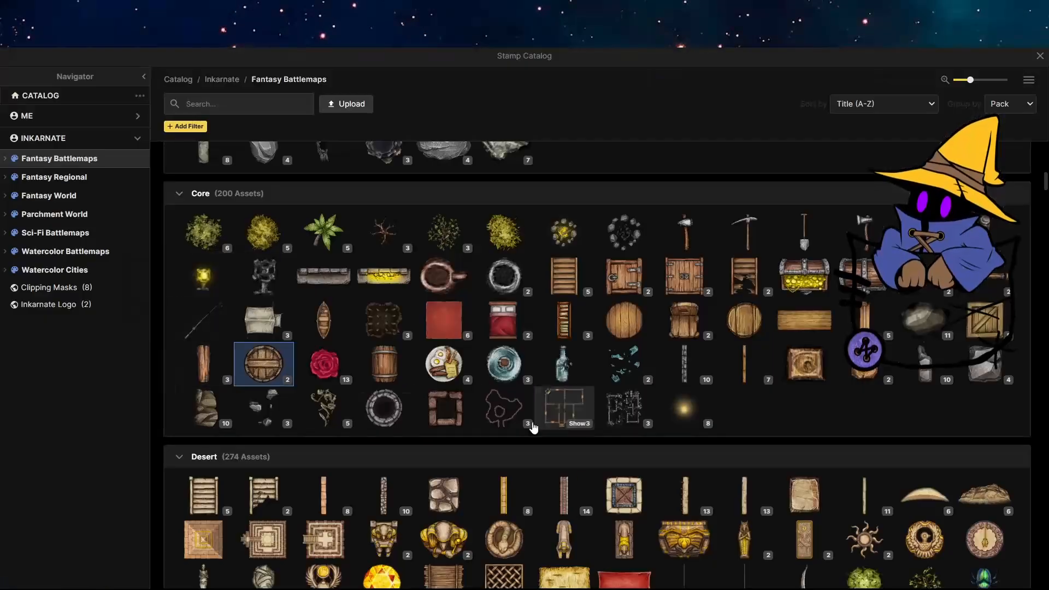
scroll(362, 429, down, 20)
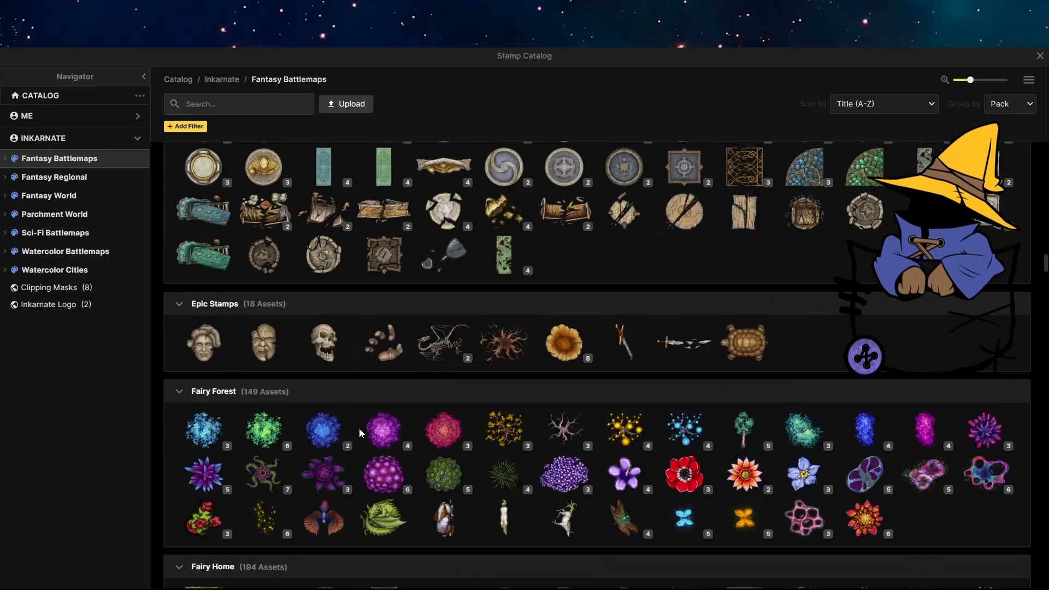
scroll(359, 428, down, 5)
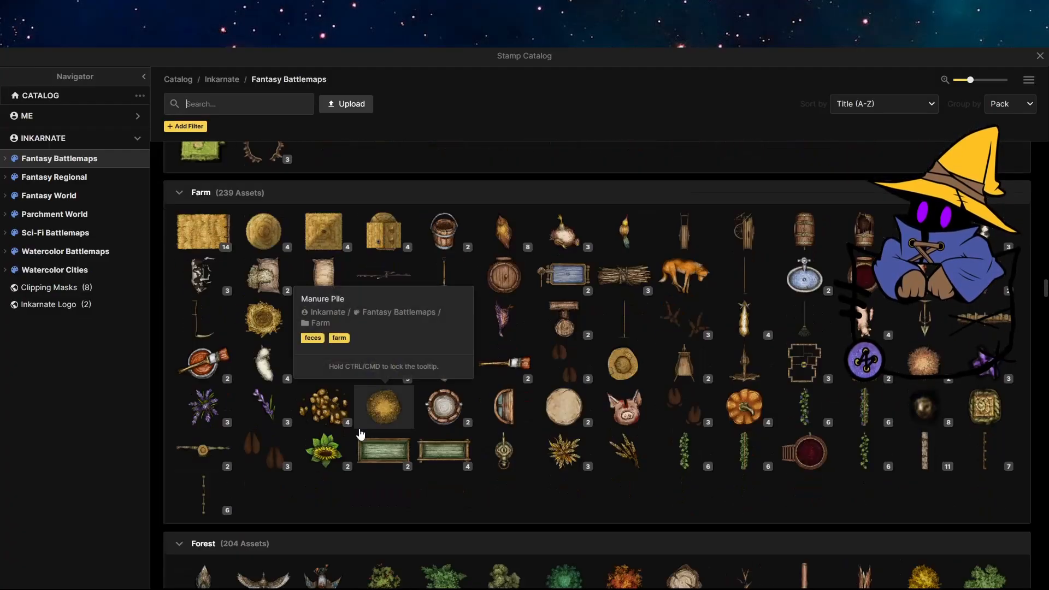
click(691, 364)
scroll(349, 164, down, 2)
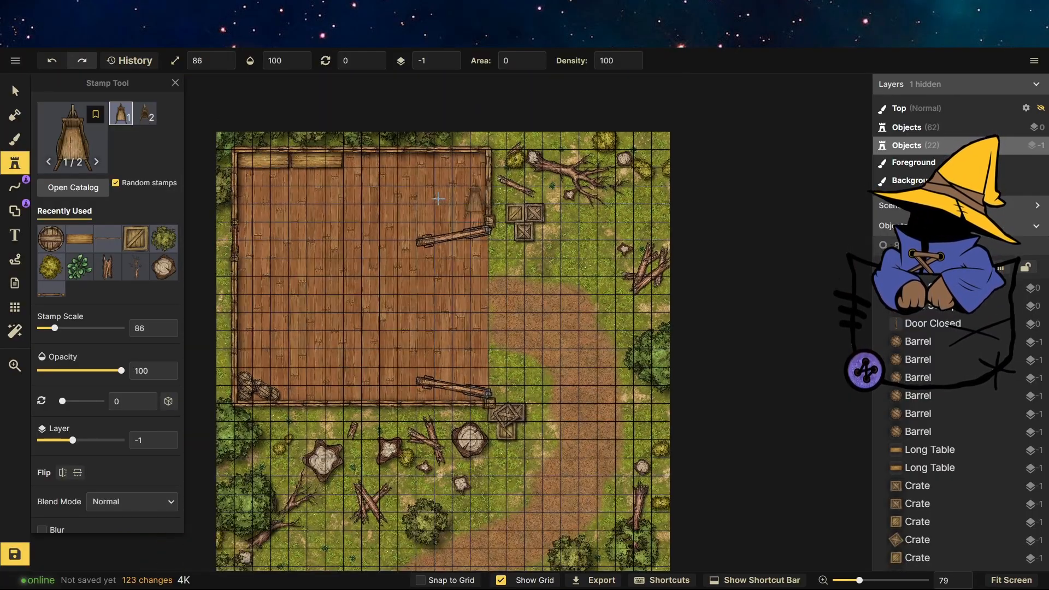
scroll(358, 136, up, 5)
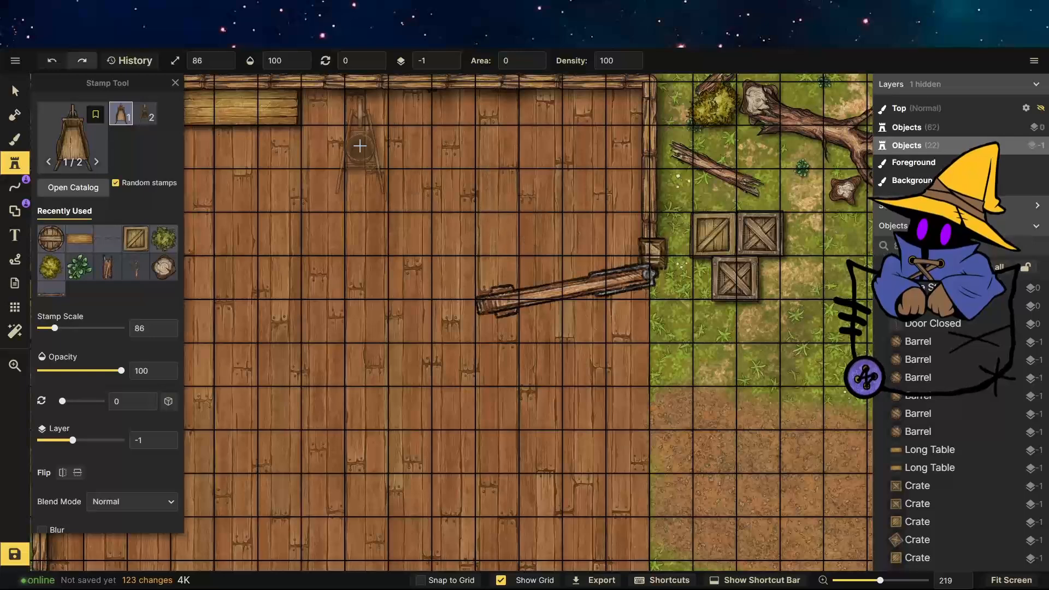
click(360, 146)
Enlarge the wheelbarrow to scale 95 and push it up against the top wall.
click(15, 90)
drag(388, 194, 395, 205)
drag(368, 164, 369, 152)
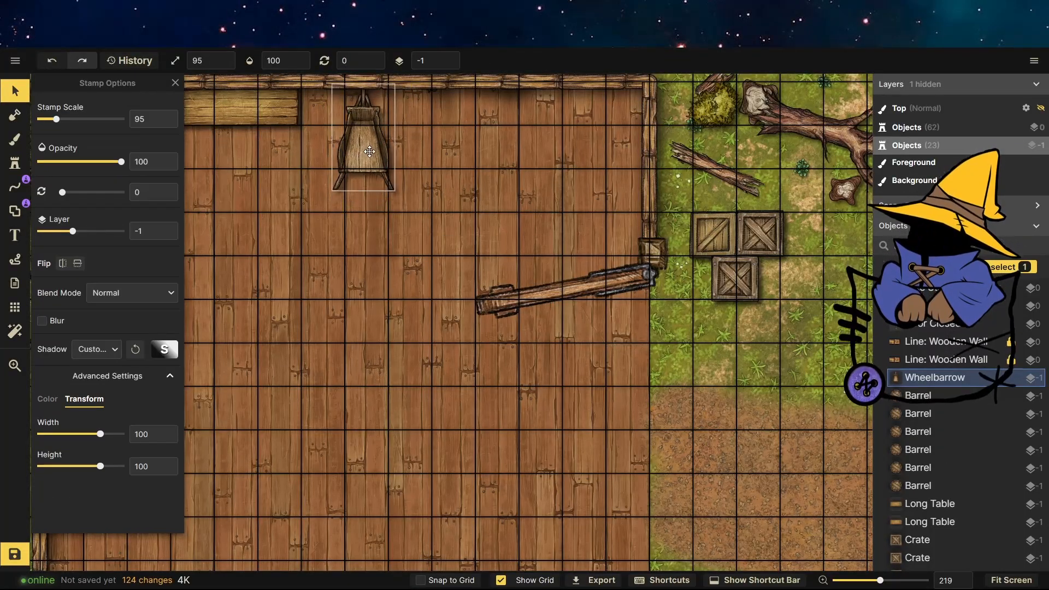
Stamp two more wheelbarrows in a row beside the first along the top wall.
click(14, 163)
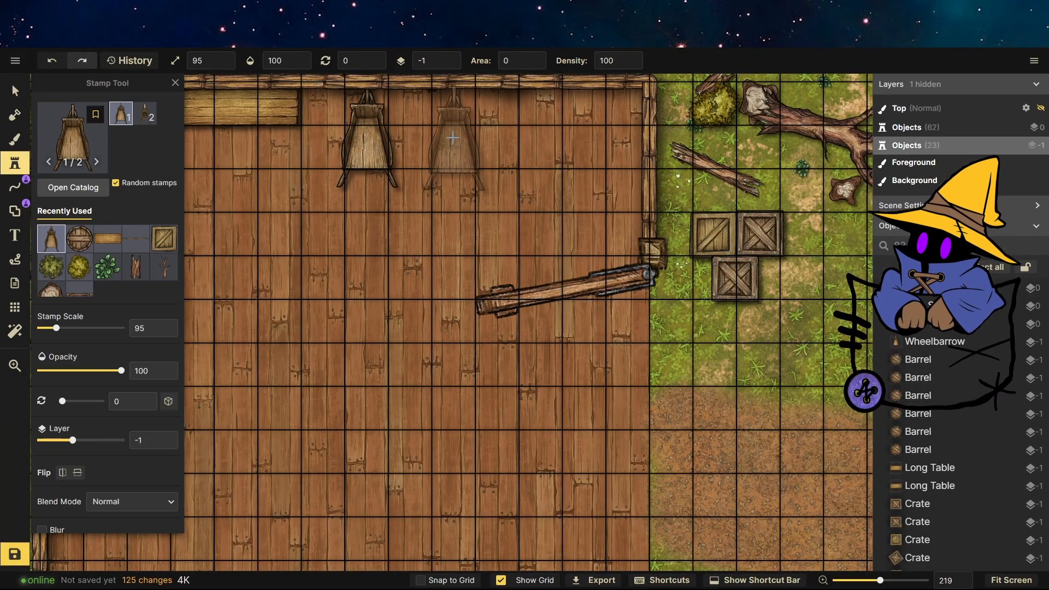
click(451, 135)
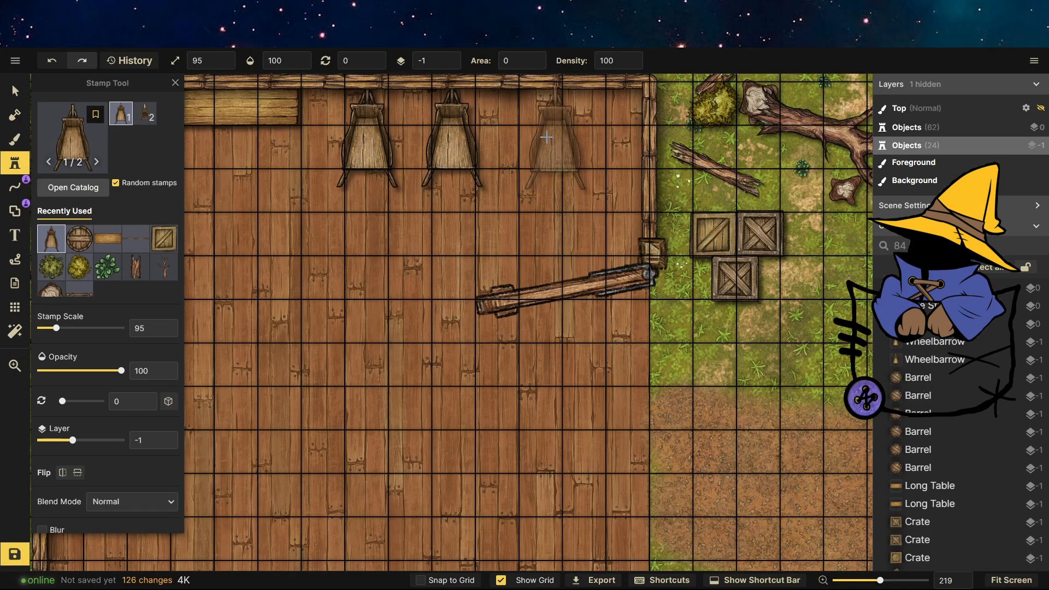
click(540, 136)
Choose the hay bale stamp from the catalog and place a bale by the left wall above the barrels.
click(64, 147)
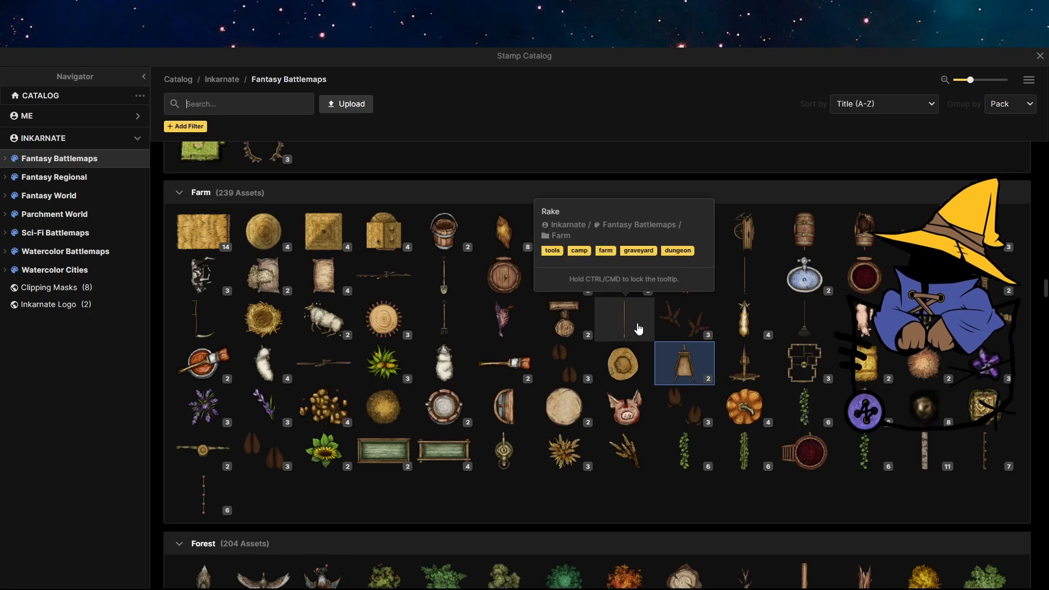
scroll(629, 335, down, 15)
scroll(563, 323, up, 15)
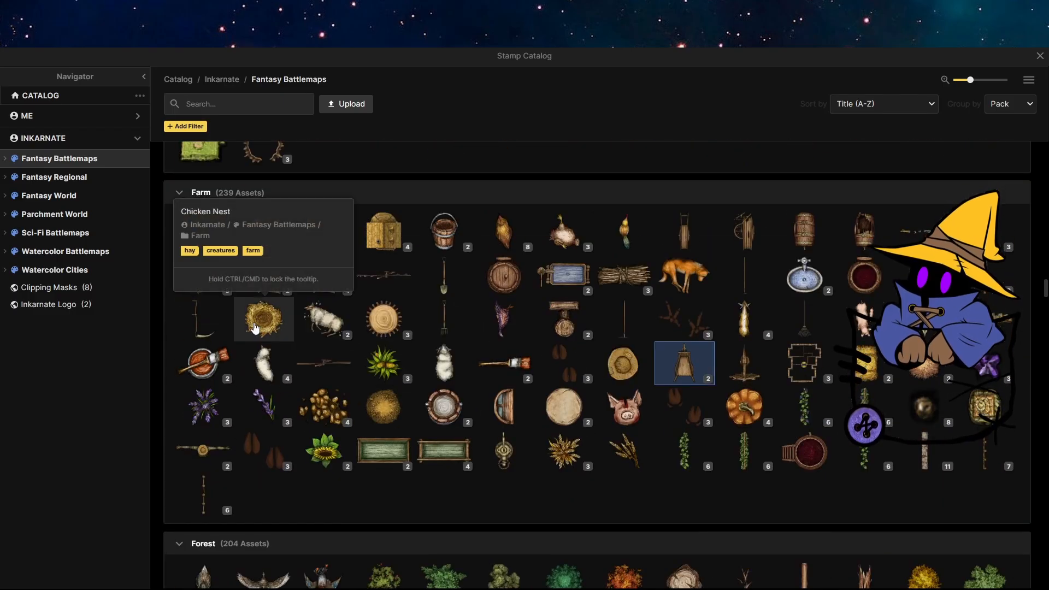
click(863, 366)
scroll(431, 298, down, 5)
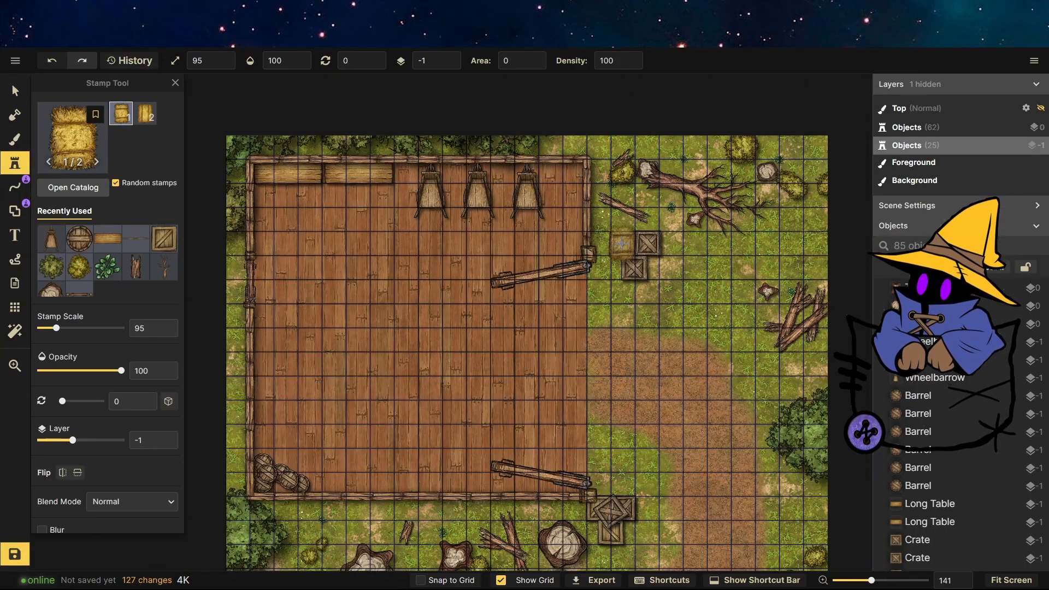
scroll(326, 409, up, 4)
scroll(326, 409, up, 3)
click(341, 372)
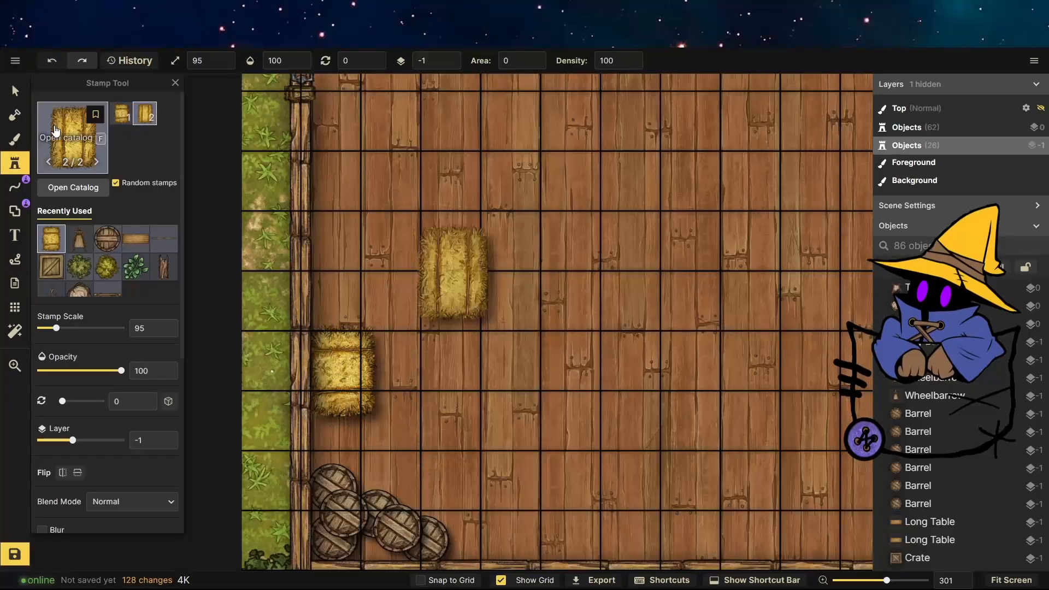
Enlarge the hay bale to scale 101 and move it against the left wall just above the barrels.
key(v)
click(366, 397)
drag(380, 418, 384, 422)
drag(350, 353, 351, 392)
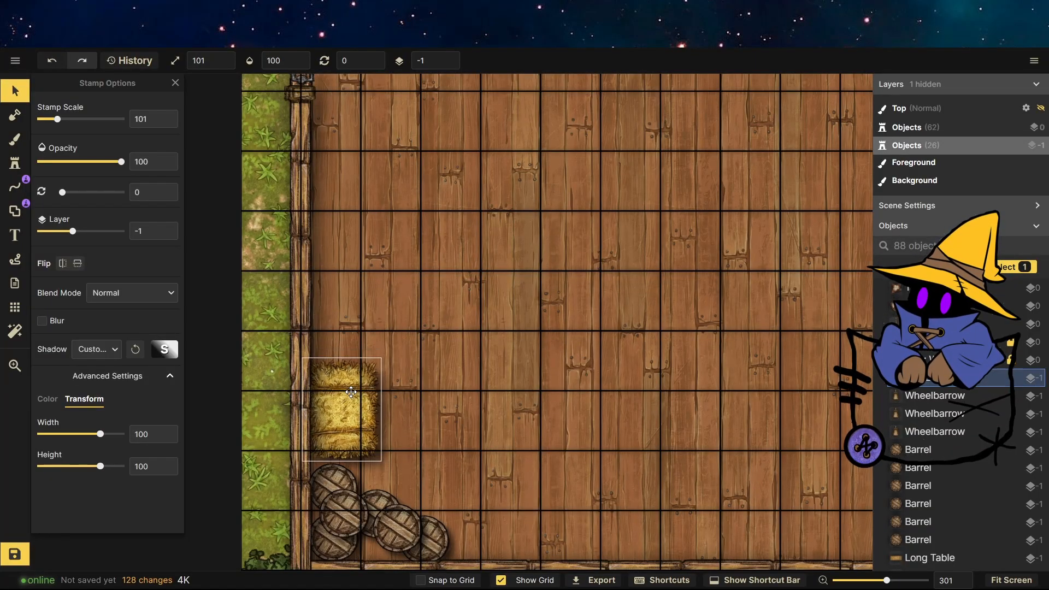
Stamp two more hay bales, one stacked above the first along the left wall and one nearby.
click(15, 163)
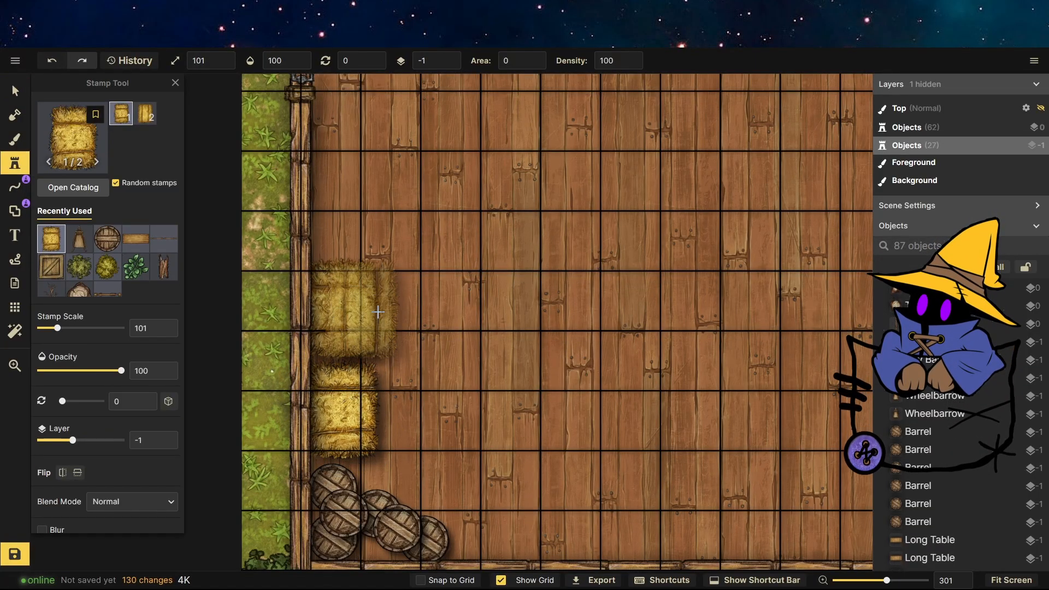
click(341, 320)
click(457, 254)
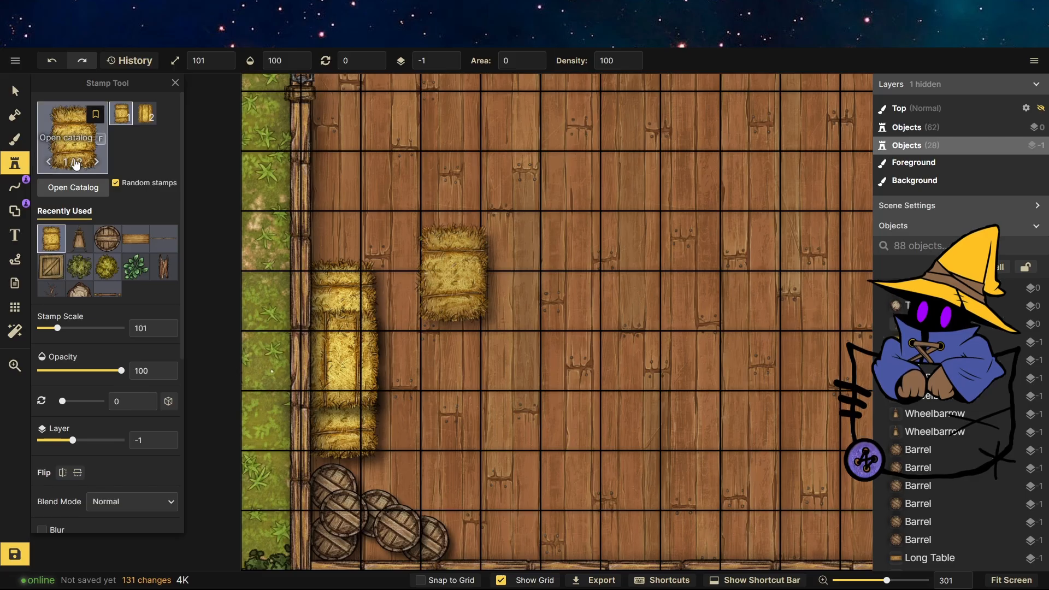
Choose the bundle of sticks stamp and stack three bundles onto each of the three wheelbarrows.
click(73, 137)
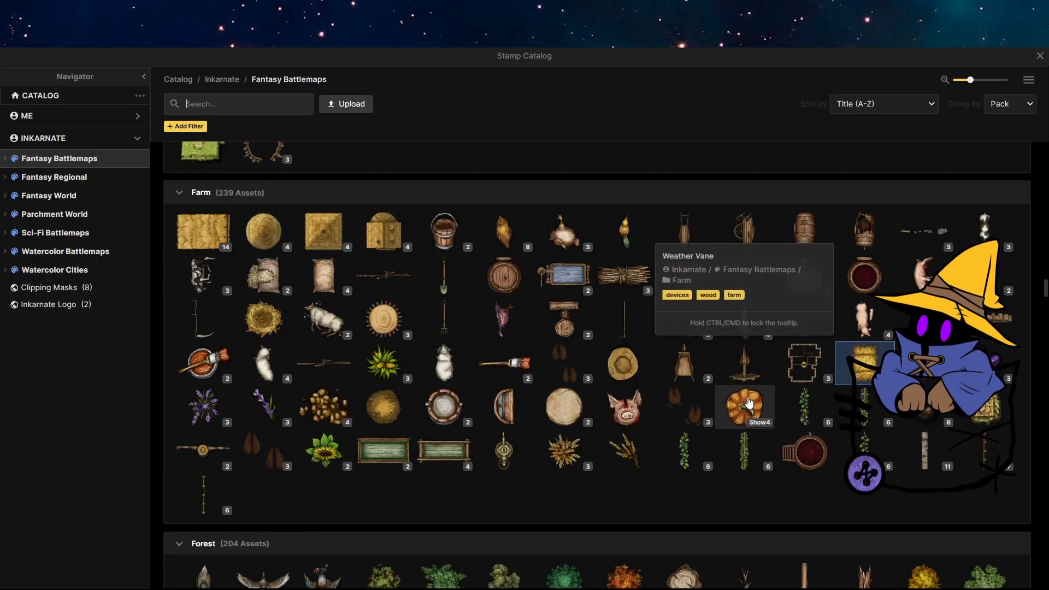
click(625, 277)
scroll(519, 350, down, 4)
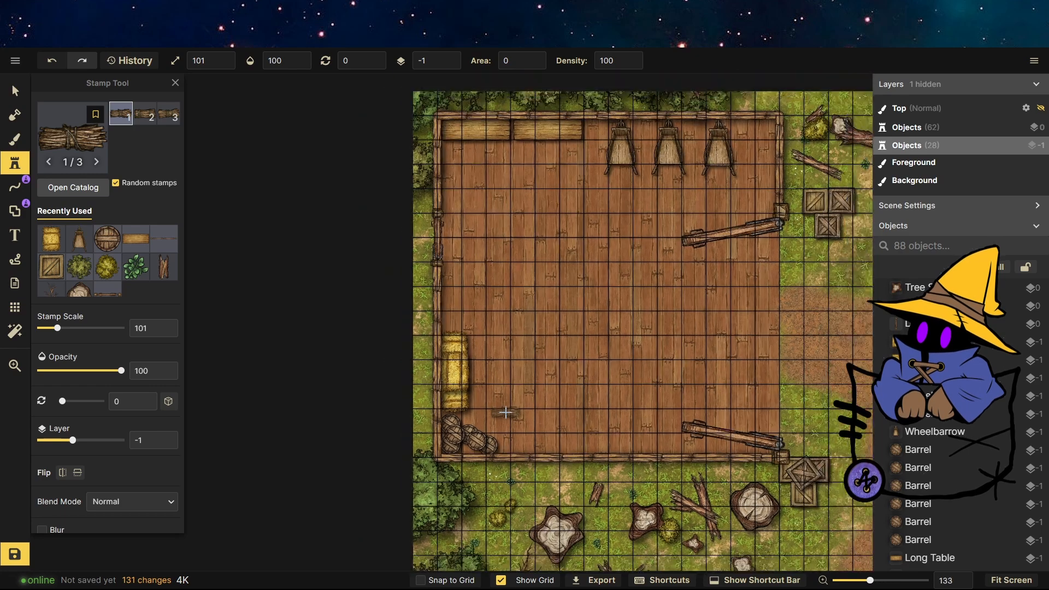
scroll(555, 151, up, 4)
scroll(601, 235, down, 3)
scroll(636, 129, up, 3)
scroll(637, 129, up, 5)
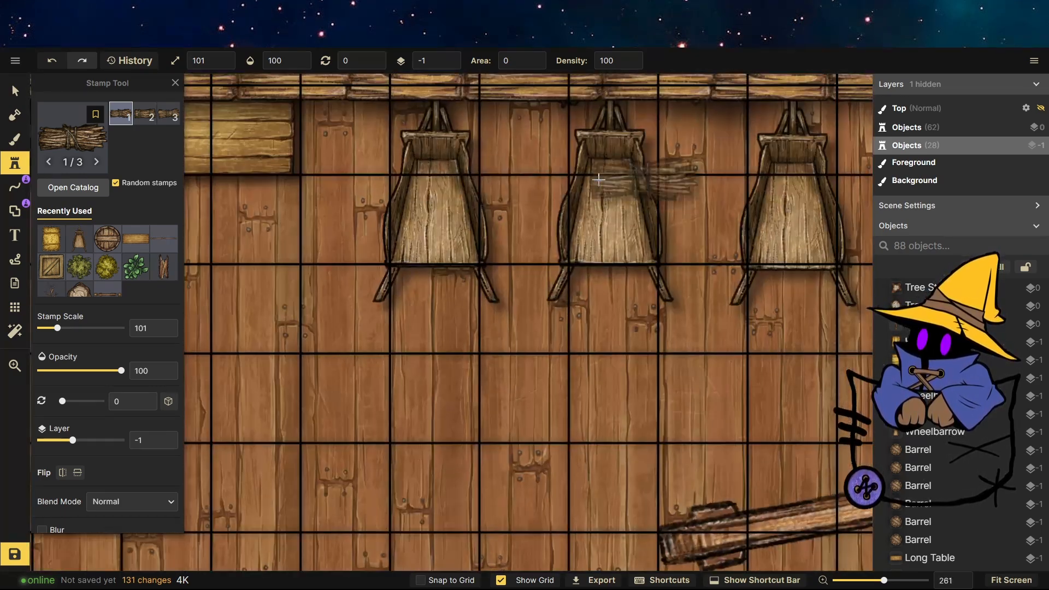
click(440, 175)
click(437, 205)
click(442, 238)
click(614, 175)
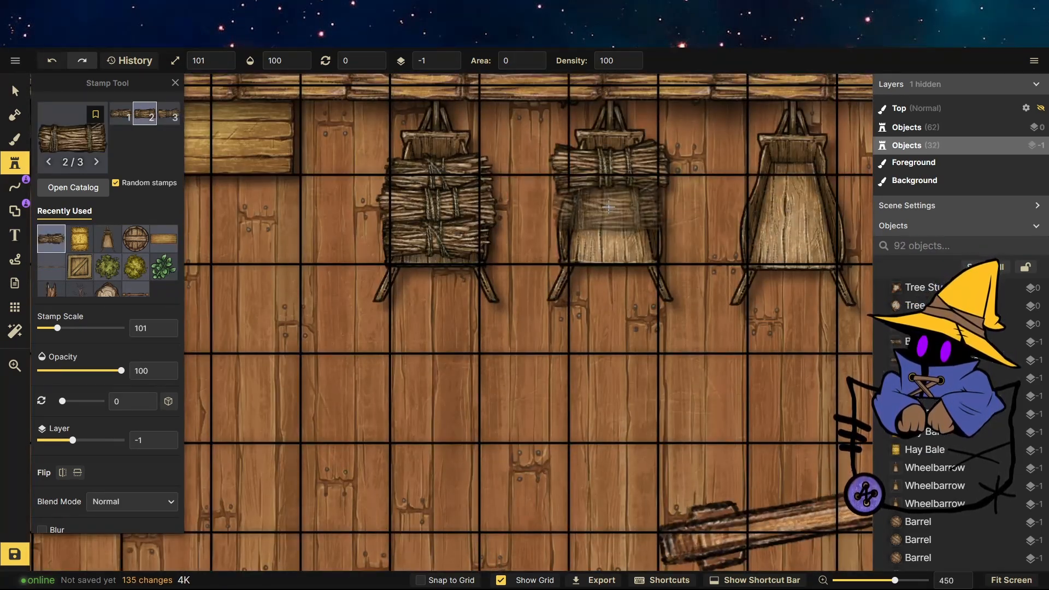
click(616, 205)
click(617, 238)
click(796, 175)
click(796, 205)
click(796, 239)
Choose the pitchfork stamp from the catalog, place it by the bottom wall beside the barrels and rotate it to 70.5.
scroll(683, 327, down, 5)
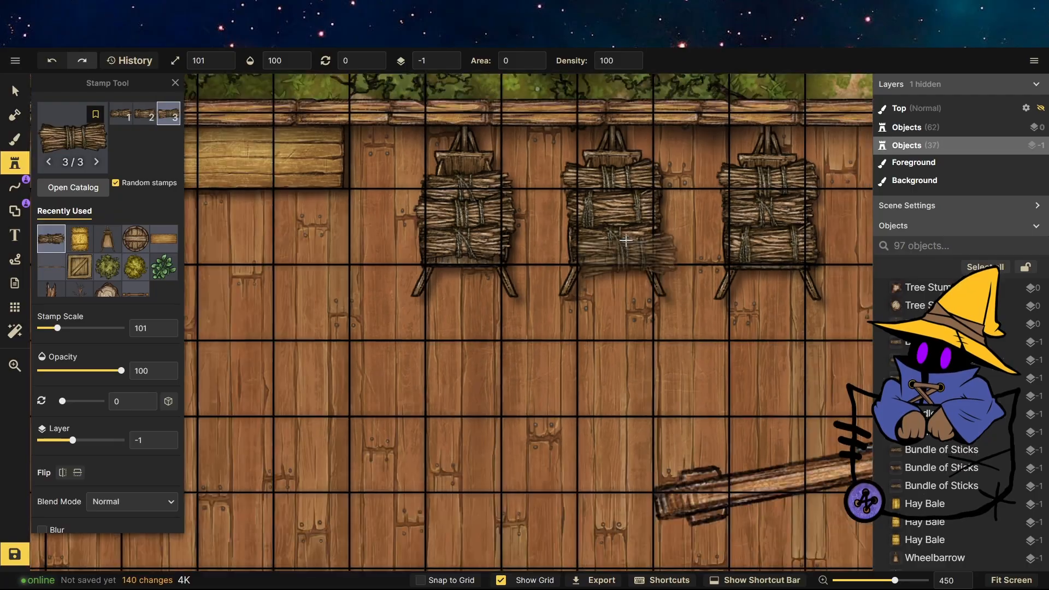
scroll(573, 426, up, 3)
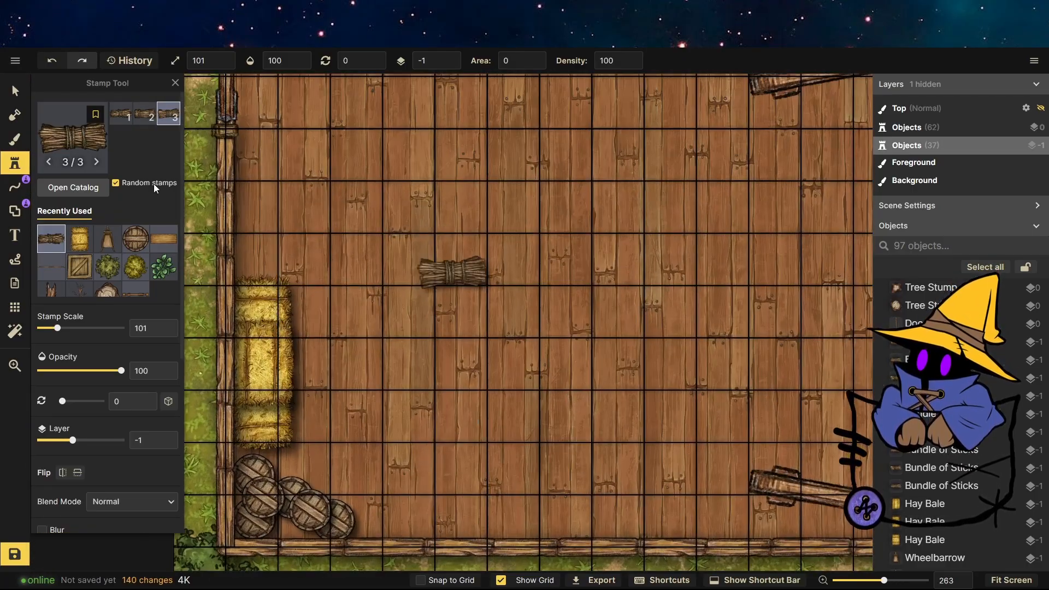
click(85, 145)
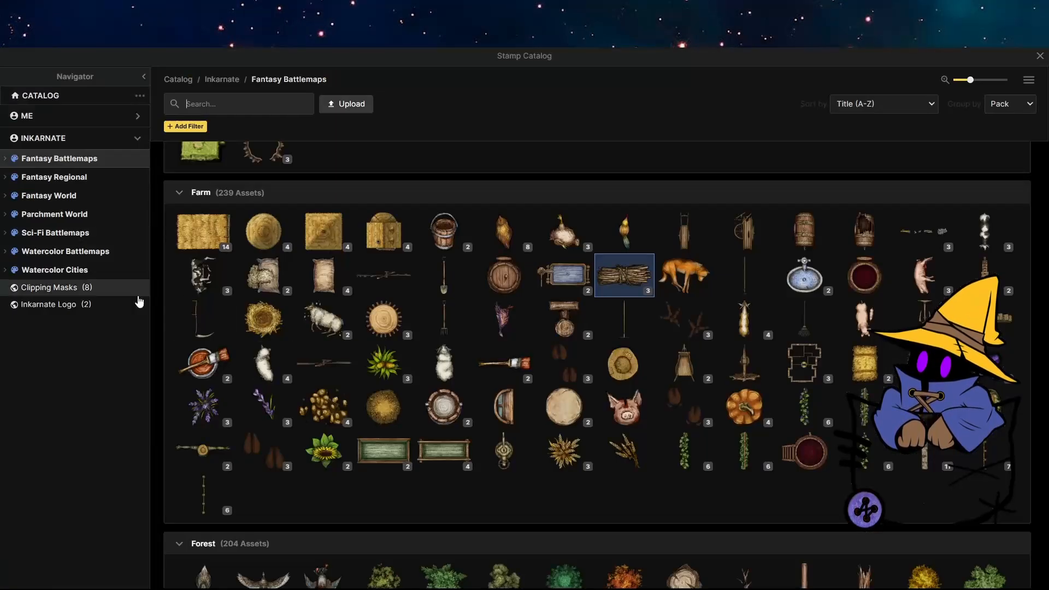
click(917, 322)
scroll(388, 281, down, 2)
scroll(424, 429, up, 2)
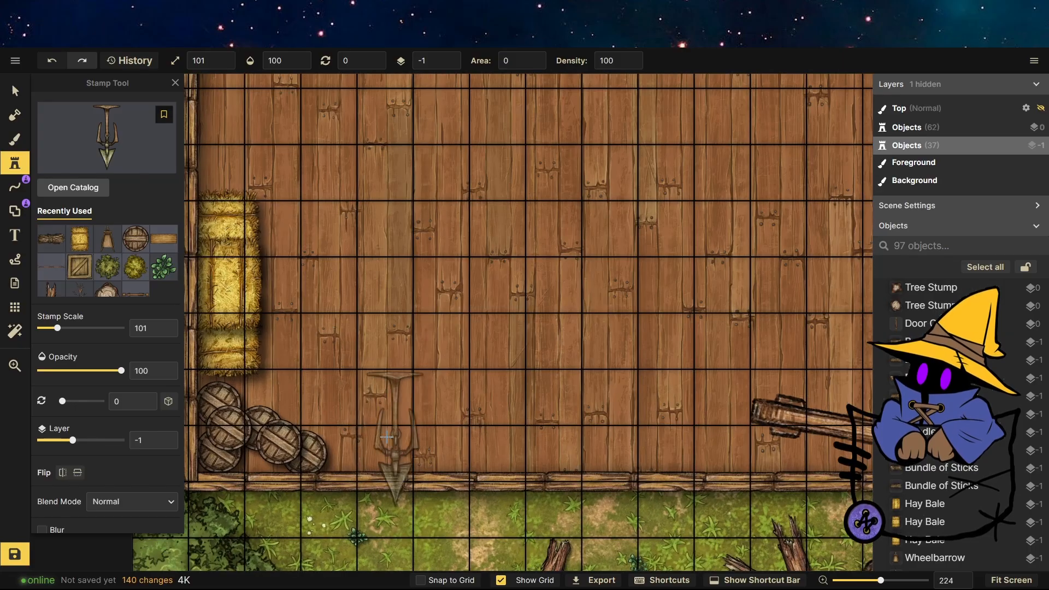
click(359, 419)
key(s)
drag(330, 341, 429, 405)
drag(392, 402, 430, 436)
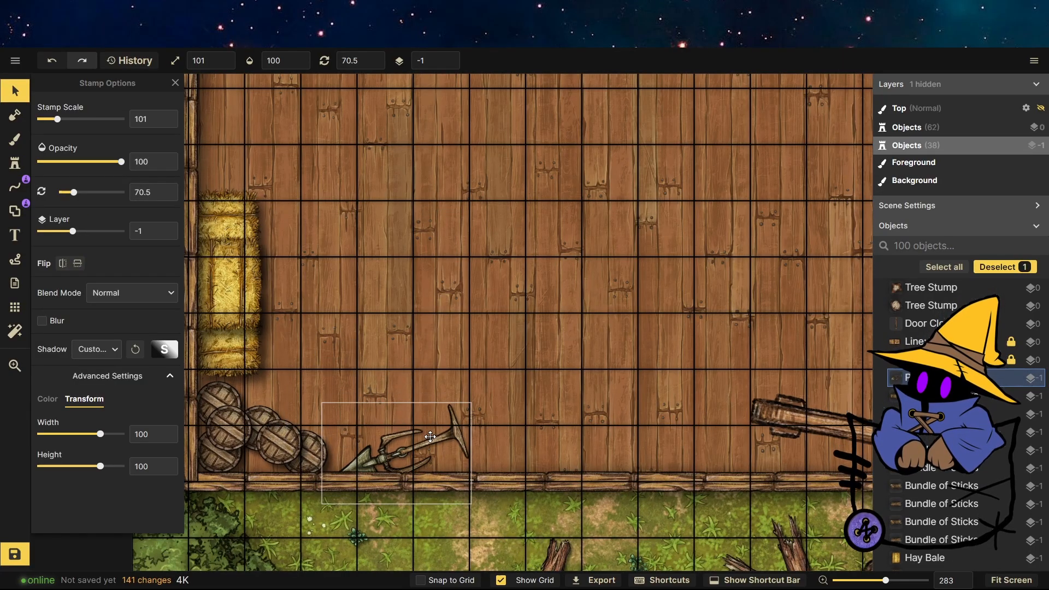
Recolor the pitchfork with hue -28, brightness 70 and contrast 159.
click(48, 399)
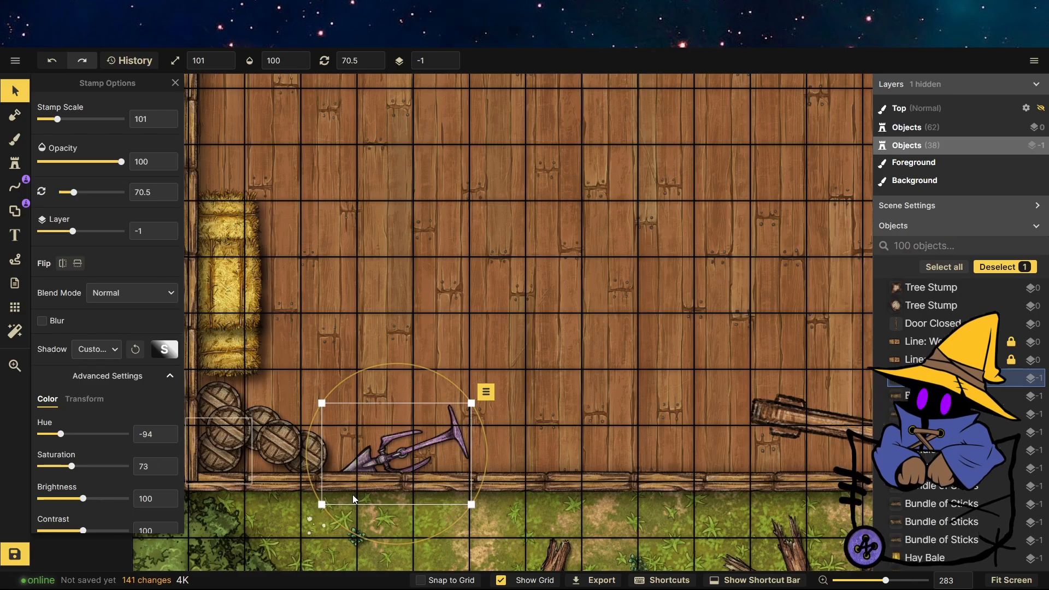
scroll(352, 494, up, 10)
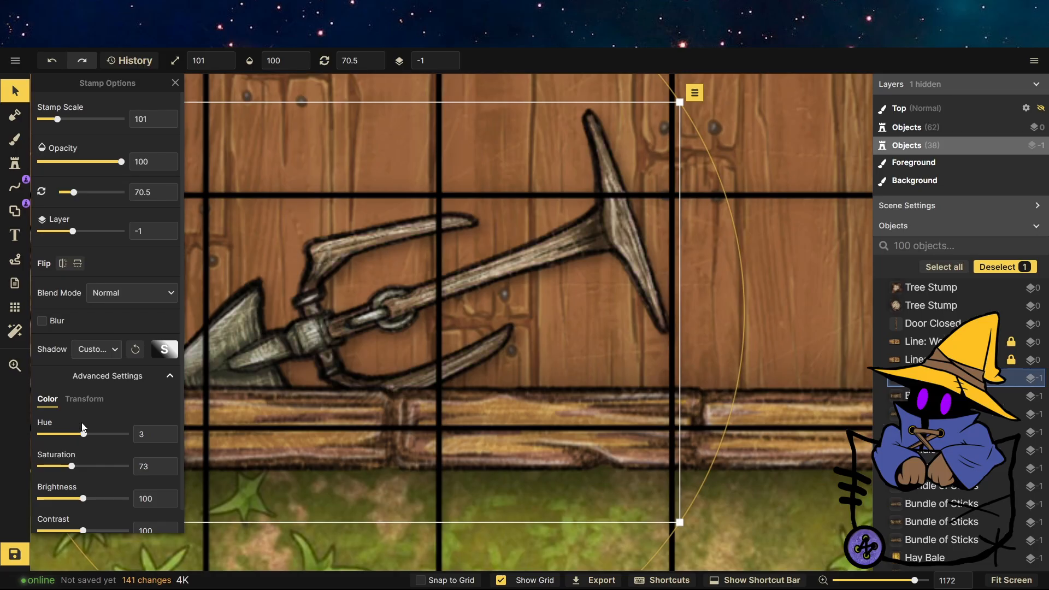
drag(87, 433, 74, 433)
drag(93, 499, 111, 512)
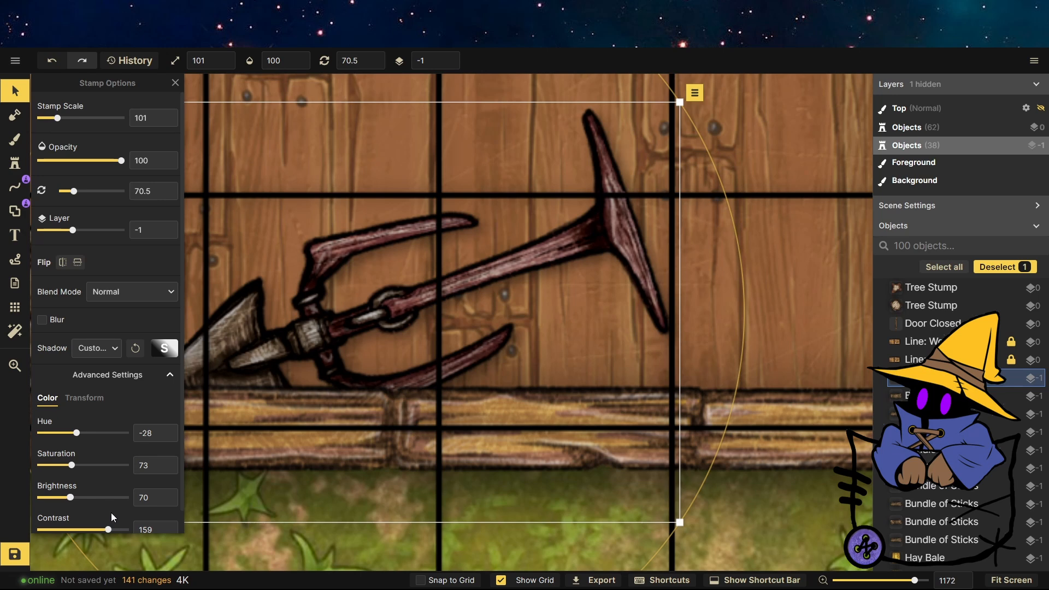
scroll(461, 497, down, 5)
key(Escape)
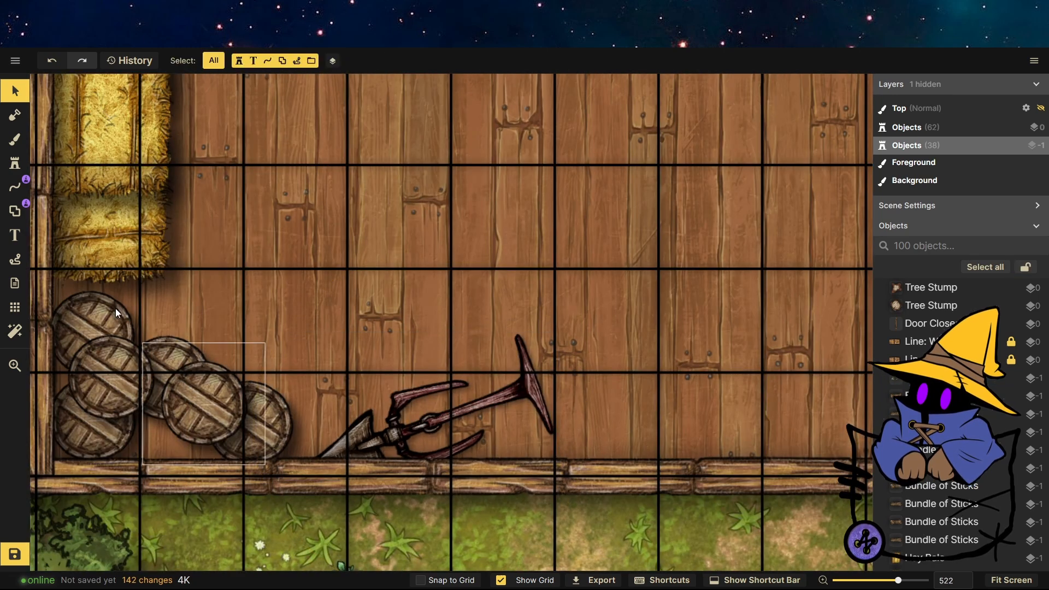
click(18, 172)
click(458, 306)
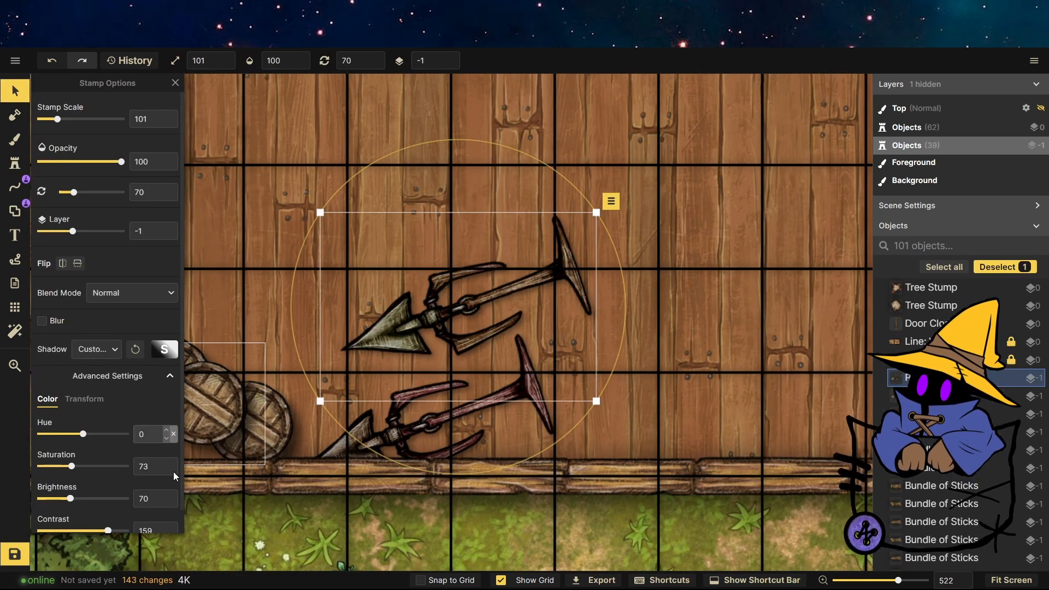
click(174, 502)
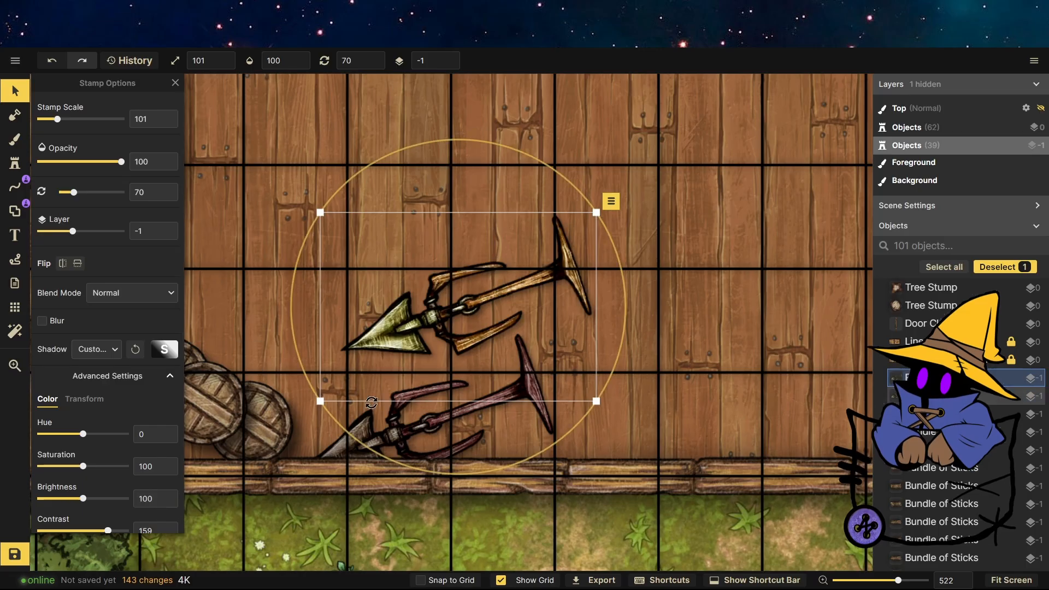
drag(457, 311, 398, 338)
drag(482, 292, 607, 229)
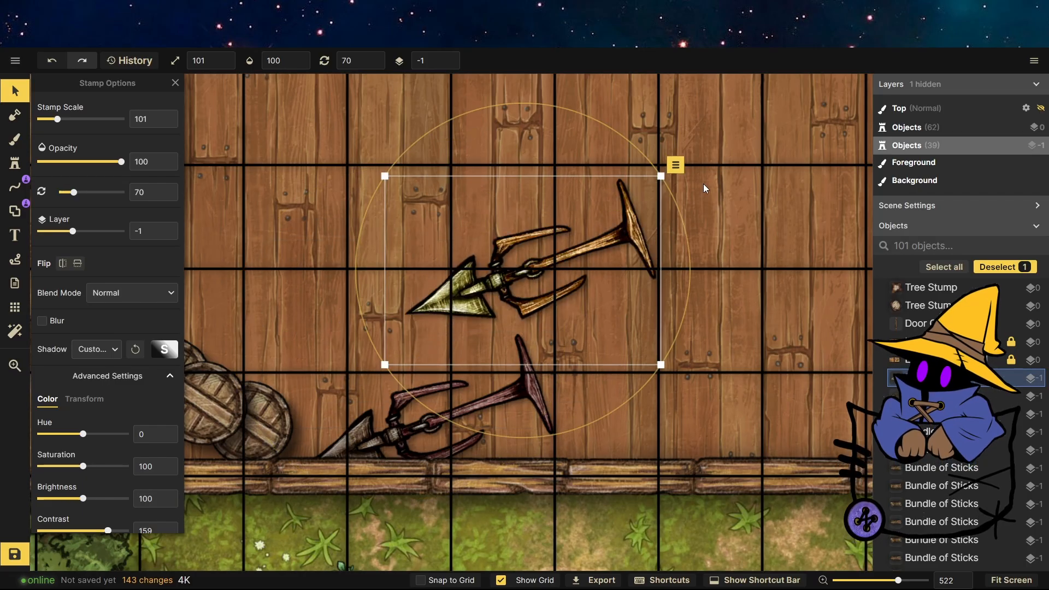
click(675, 165)
mouse_move(684, 353)
click(845, 348)
scroll(306, 480, down, 15)
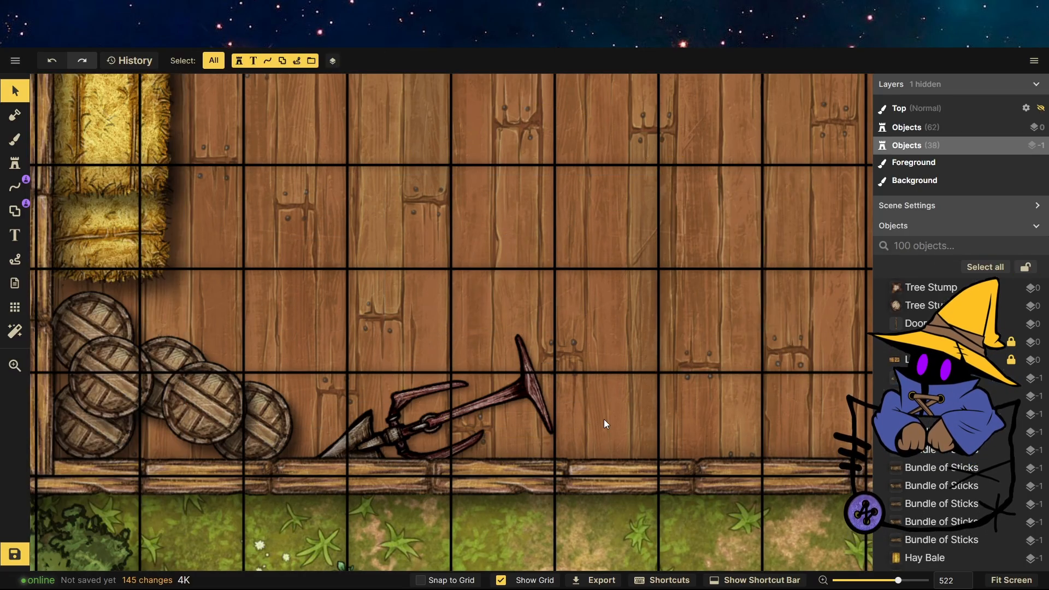
Choose the rope fence post stamp from the catalog, enlarge it to scale 246 and stamp posts around the building floor.
scroll(390, 252, up, 13)
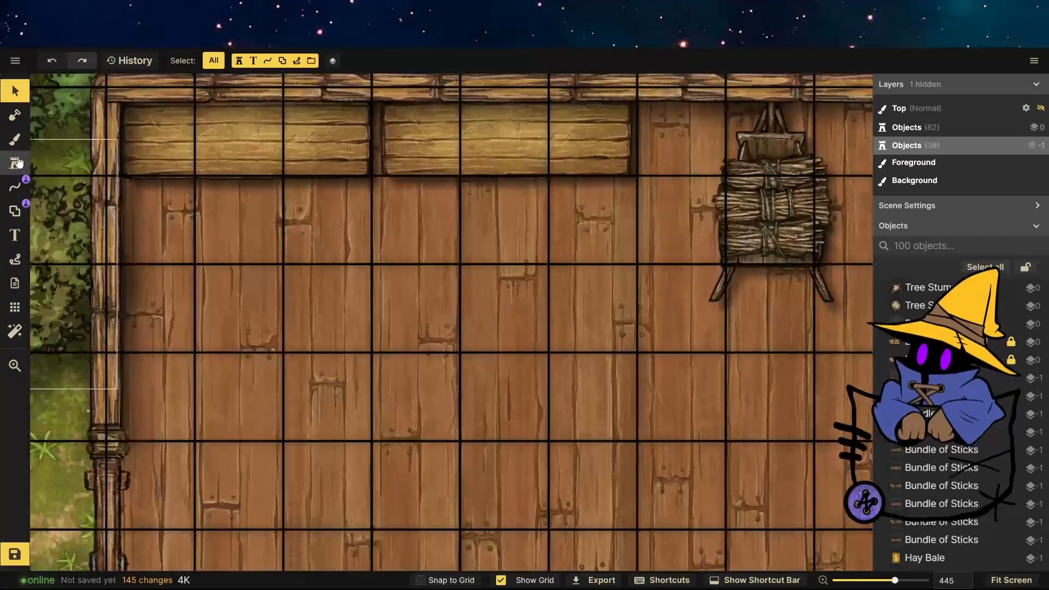
click(15, 162)
click(87, 159)
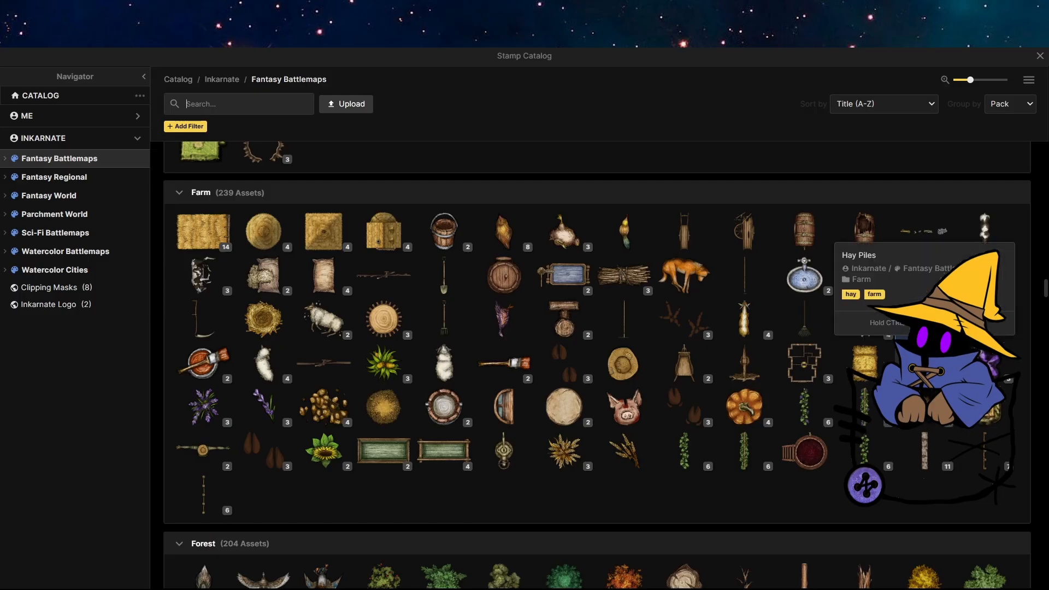
click(993, 413)
scroll(741, 301, down, 5)
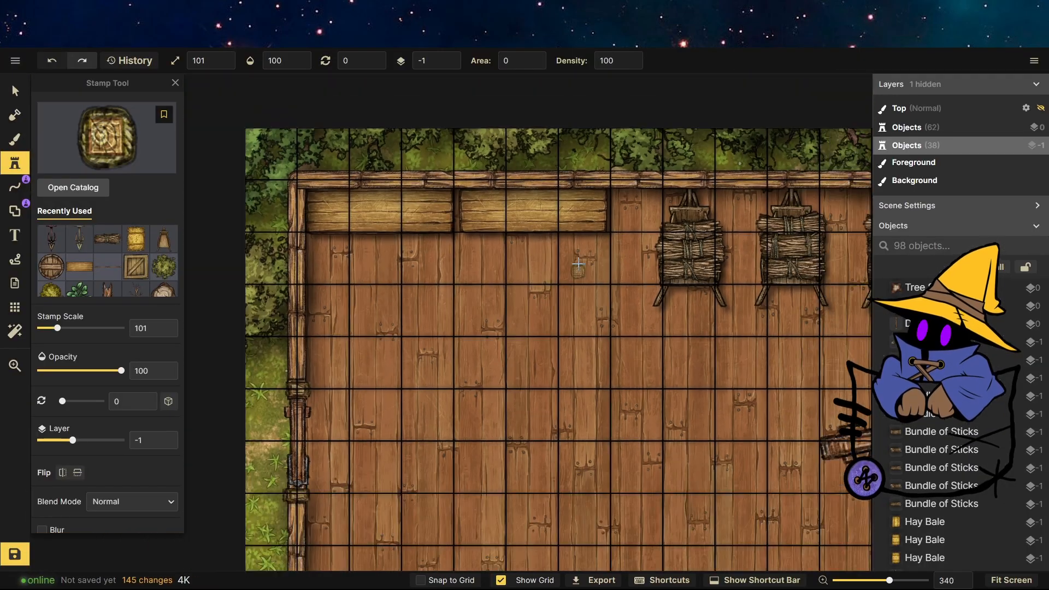
scroll(639, 279, up, 4)
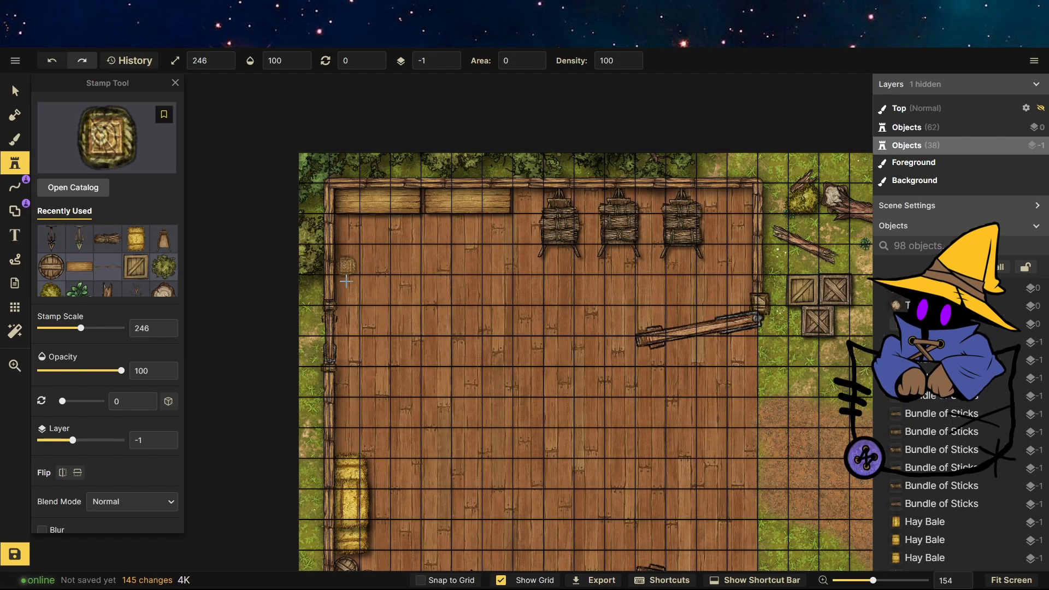
scroll(409, 310, down, 4)
scroll(574, 442, up, 4)
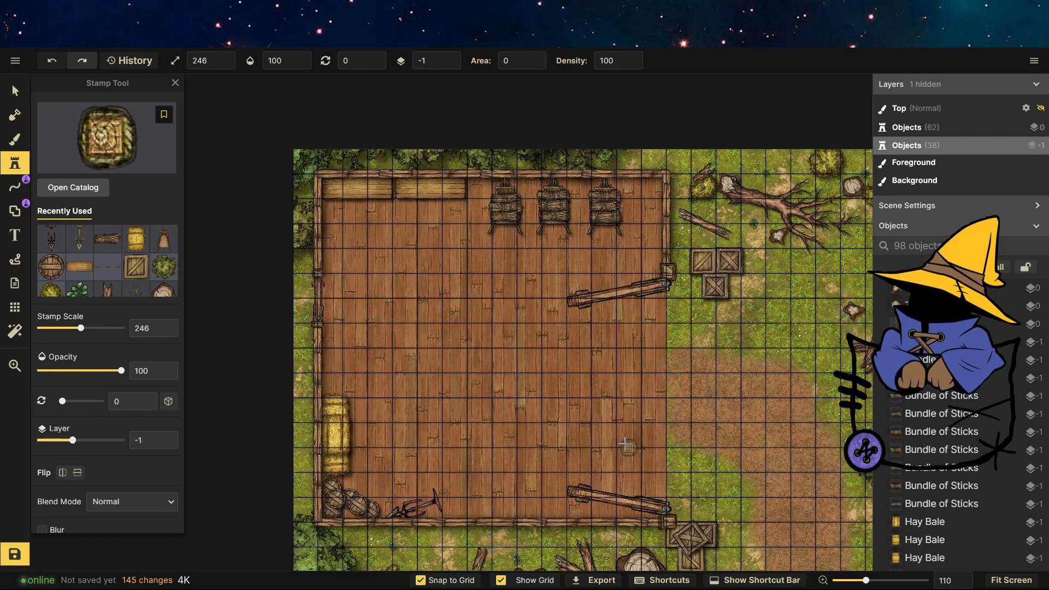
click(658, 220)
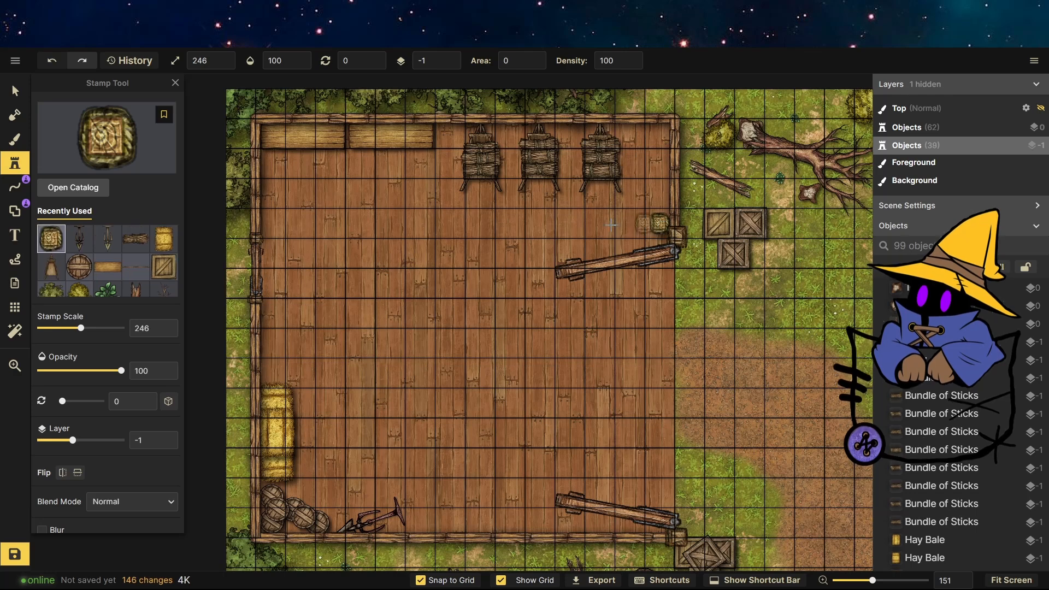
scroll(463, 254, down, 2)
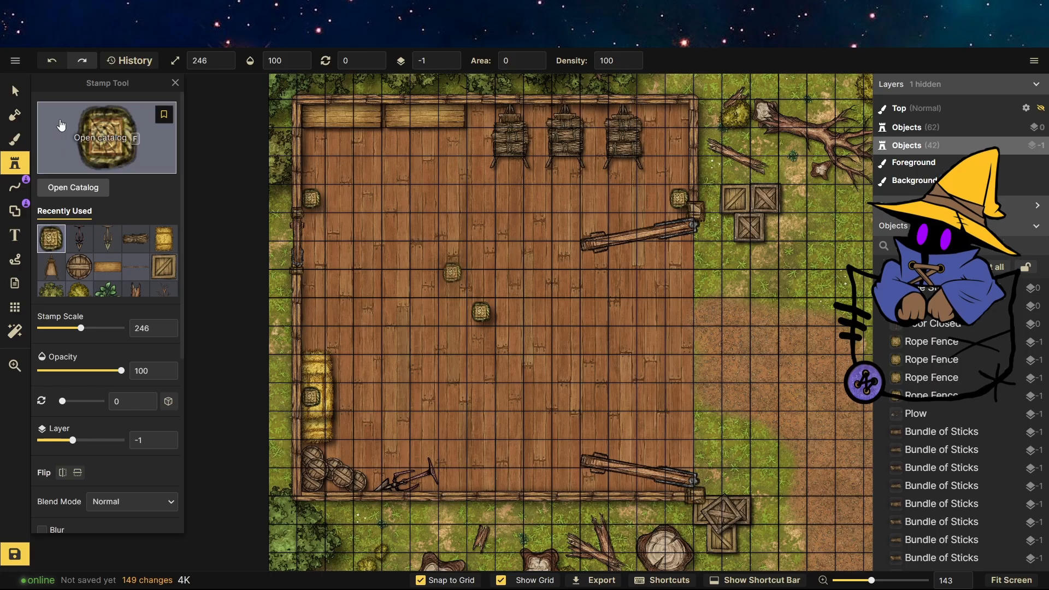
Move a hay bale from the left wall, rotate it to 88.5 and lay it along the bottom wall beside the pitchfork.
key(v)
drag(340, 434, 396, 382)
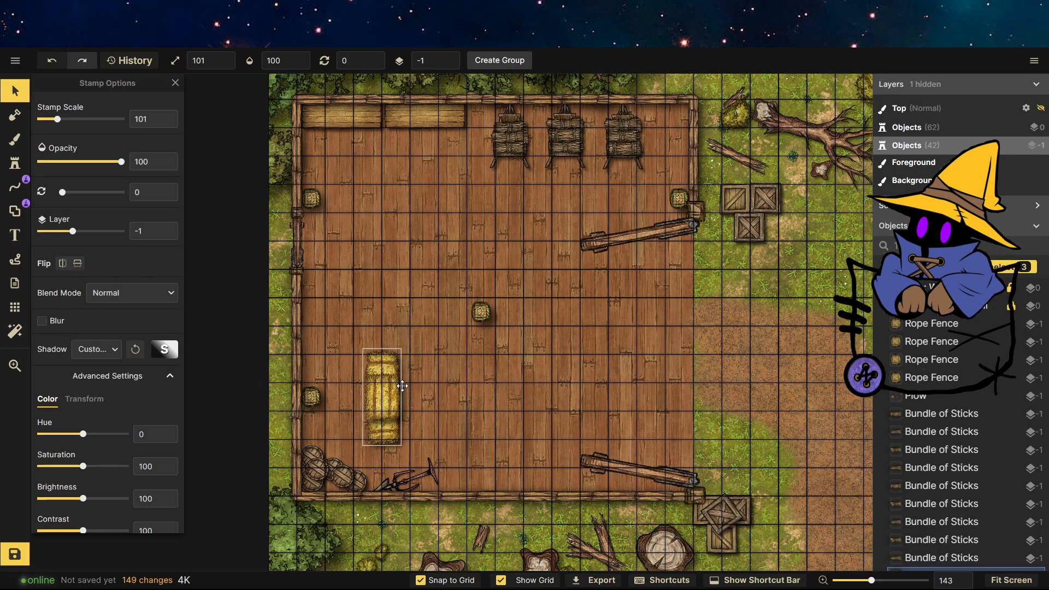
drag(392, 346, 453, 396)
drag(382, 401, 495, 472)
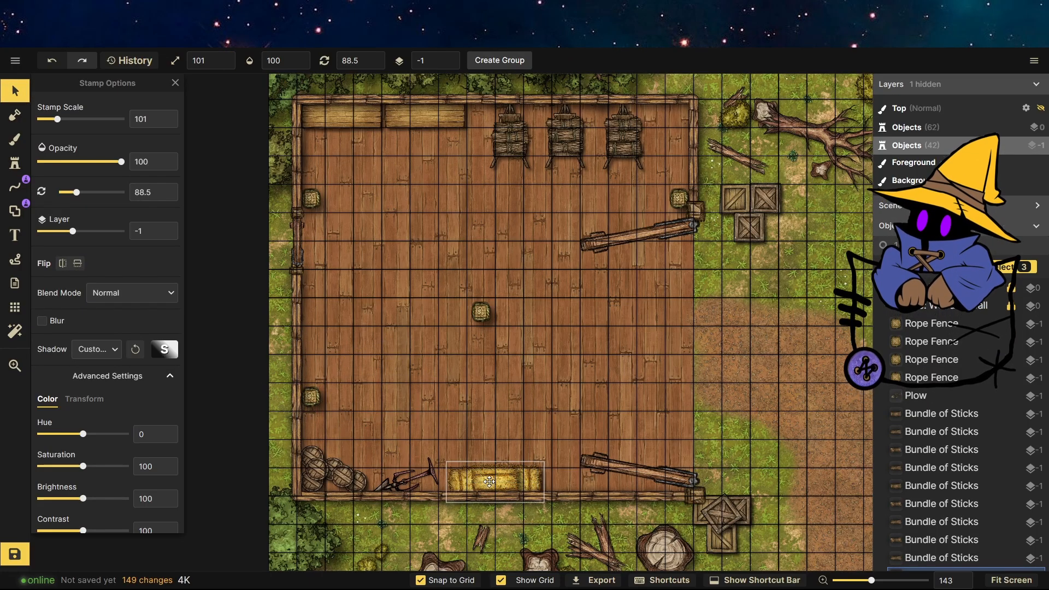
click(455, 409)
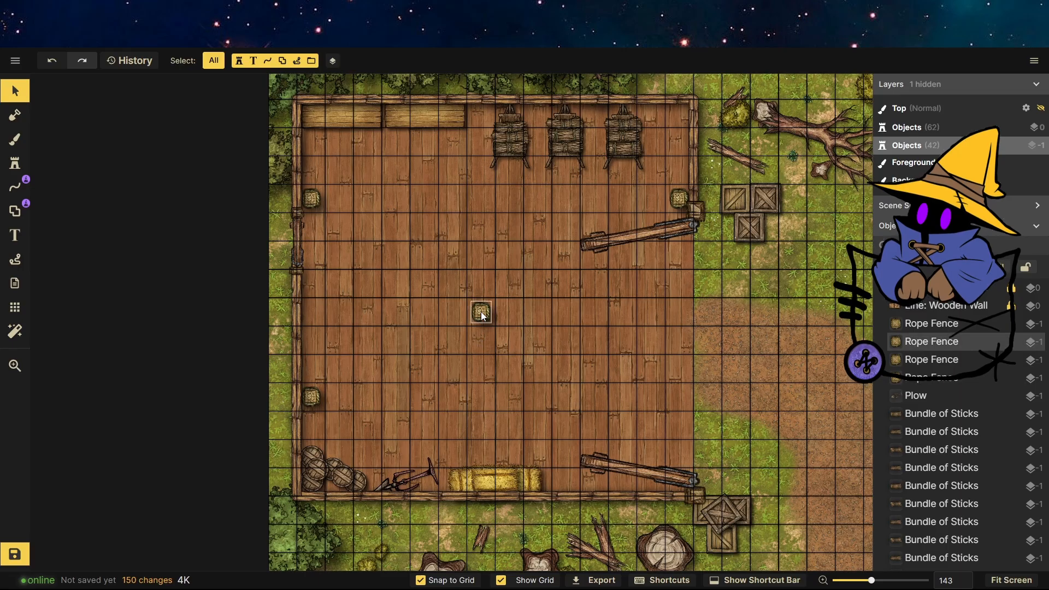
Choose the log stamp from the catalog and stamp a diagonal log near the central post inside the building.
scroll(444, 353, down, 1)
scroll(343, 159, up, 6)
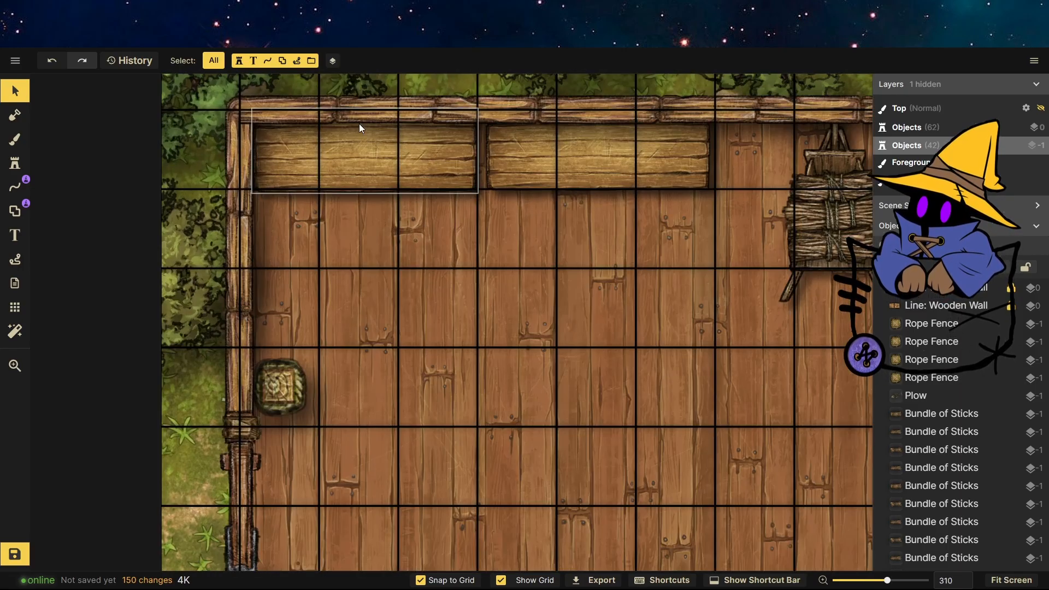
click(18, 164)
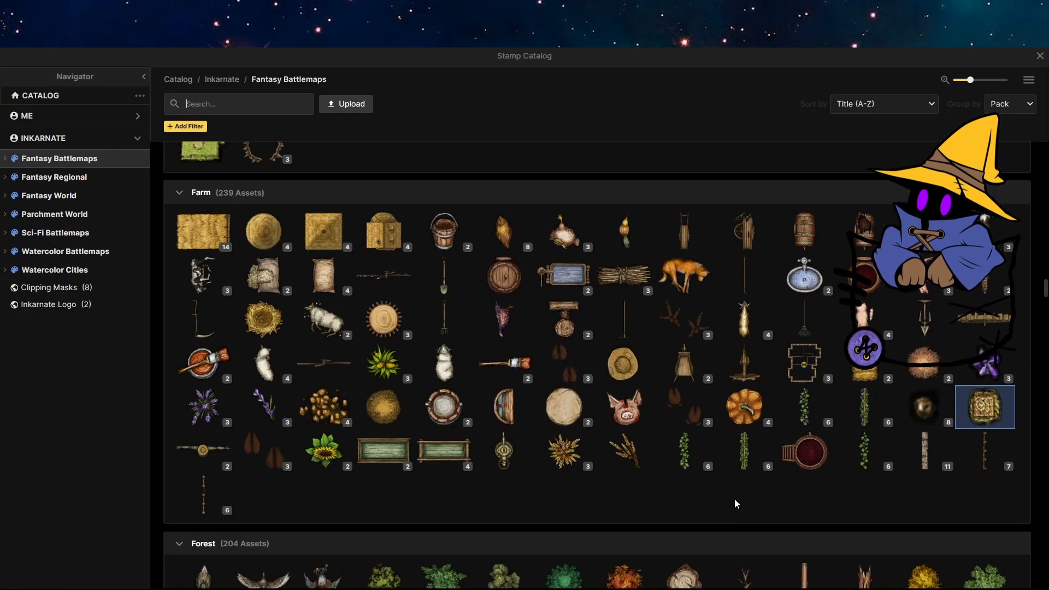
scroll(734, 499, down, 5)
scroll(517, 434, up, 1)
click(804, 202)
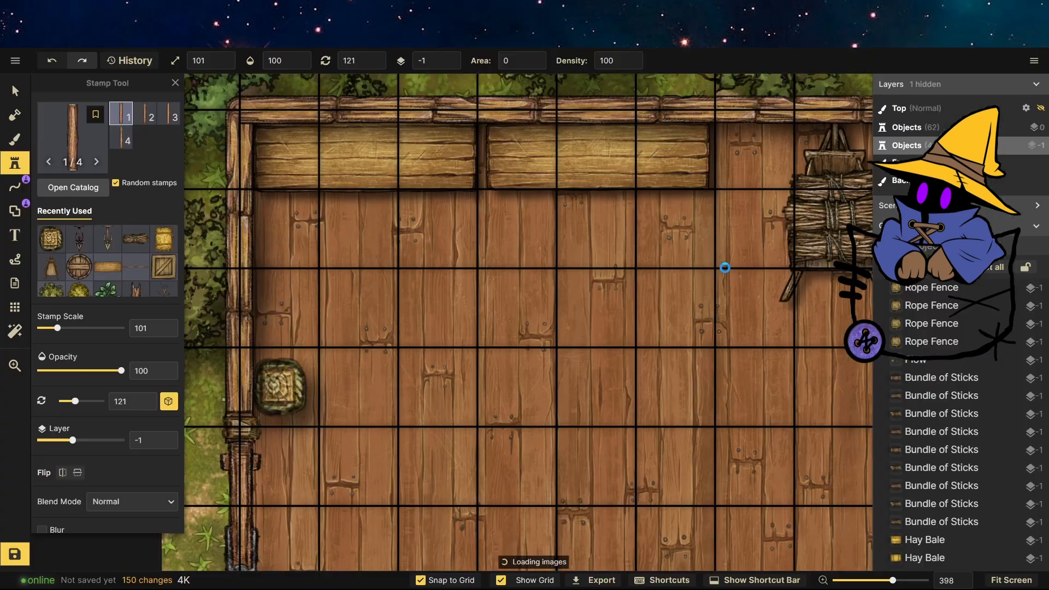
scroll(473, 102, down, 5)
scroll(511, 334, up, 4)
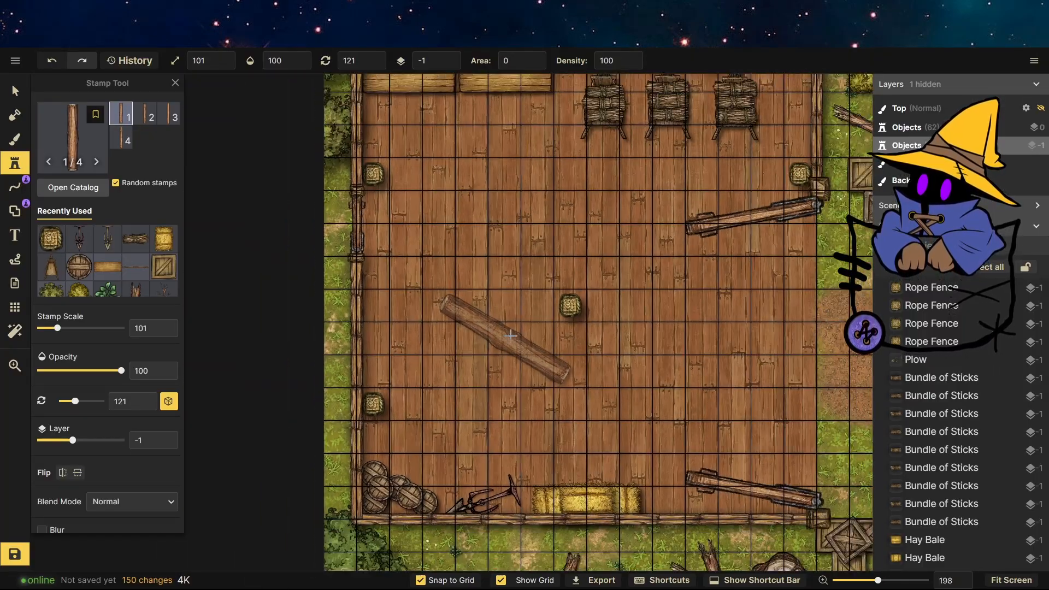
scroll(511, 334, up, 4)
click(539, 328)
Set the log's rotation to 0, shrink it to scale 79 and place it upright just below the central post.
key(v)
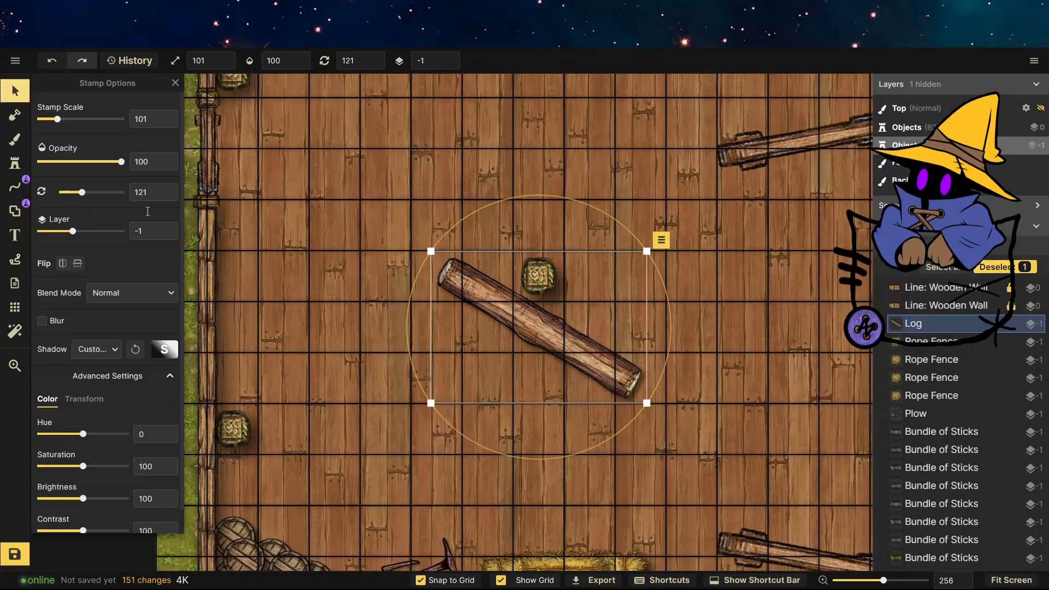
click(25, 161)
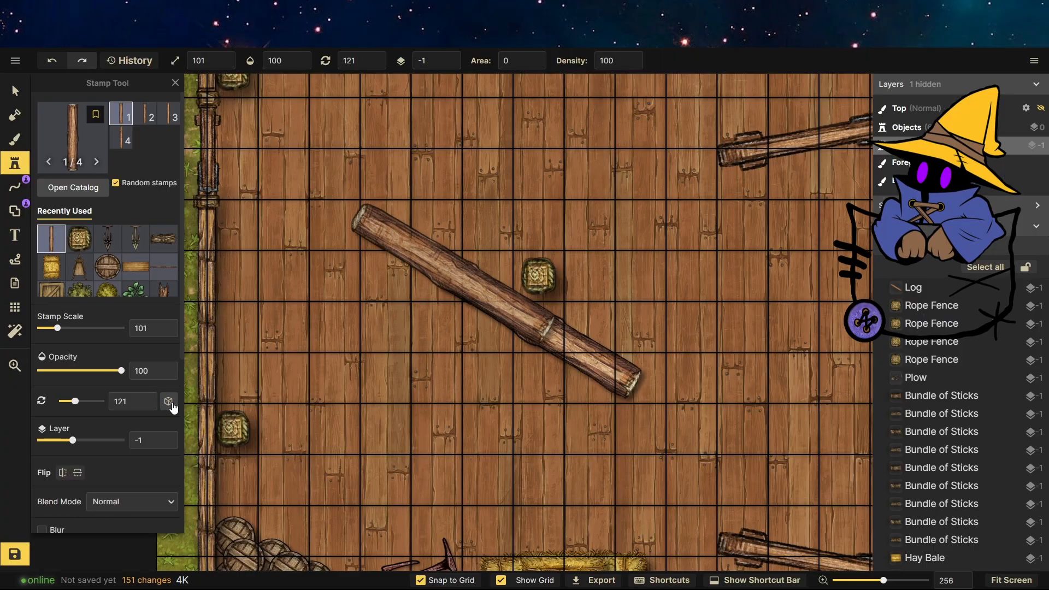
key(v)
click(361, 61)
text(0)
drag(515, 286, 466, 286)
drag(510, 211, 499, 263)
drag(485, 325, 546, 365)
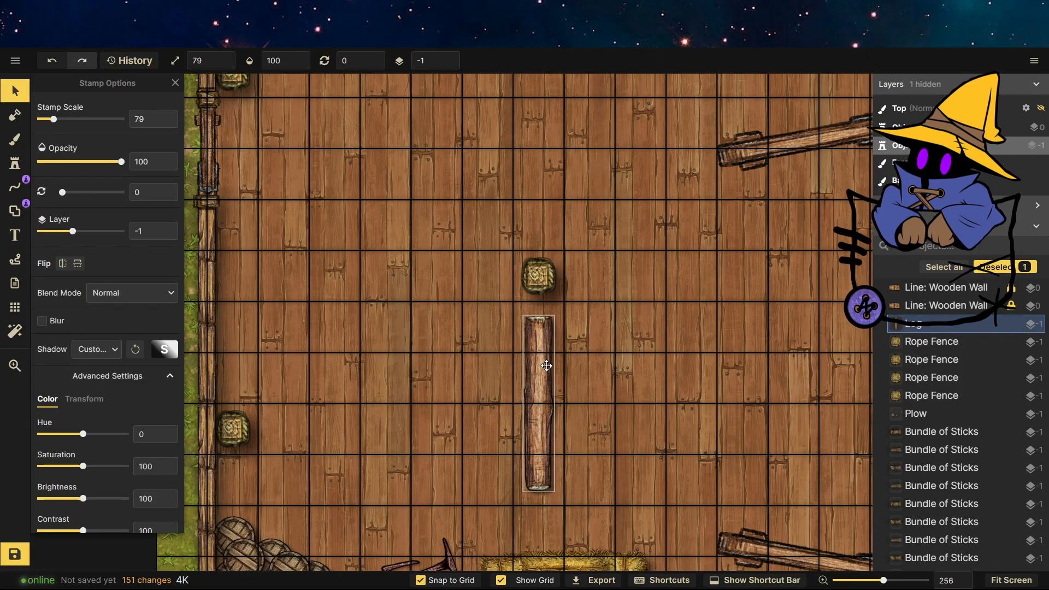
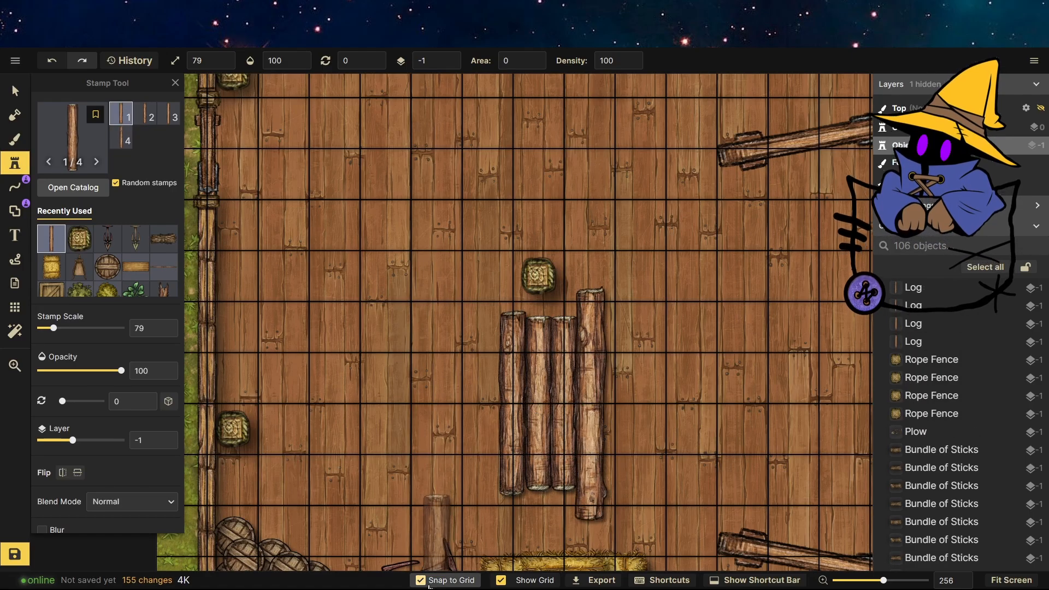
Stamp three more upright logs beside the first one to form a row of logs below the central post.
click(578, 407)
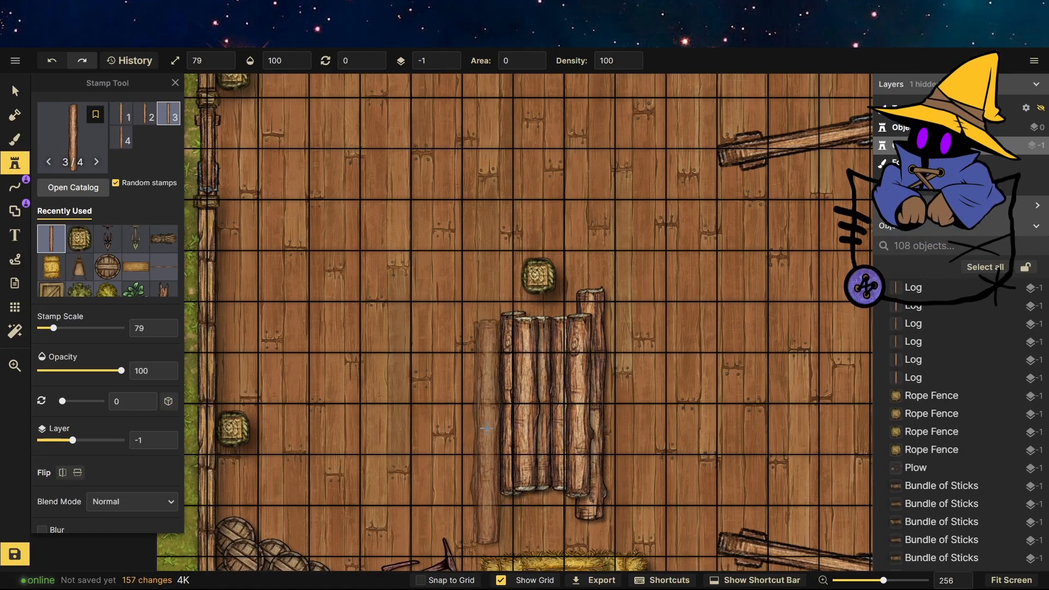
click(498, 413)
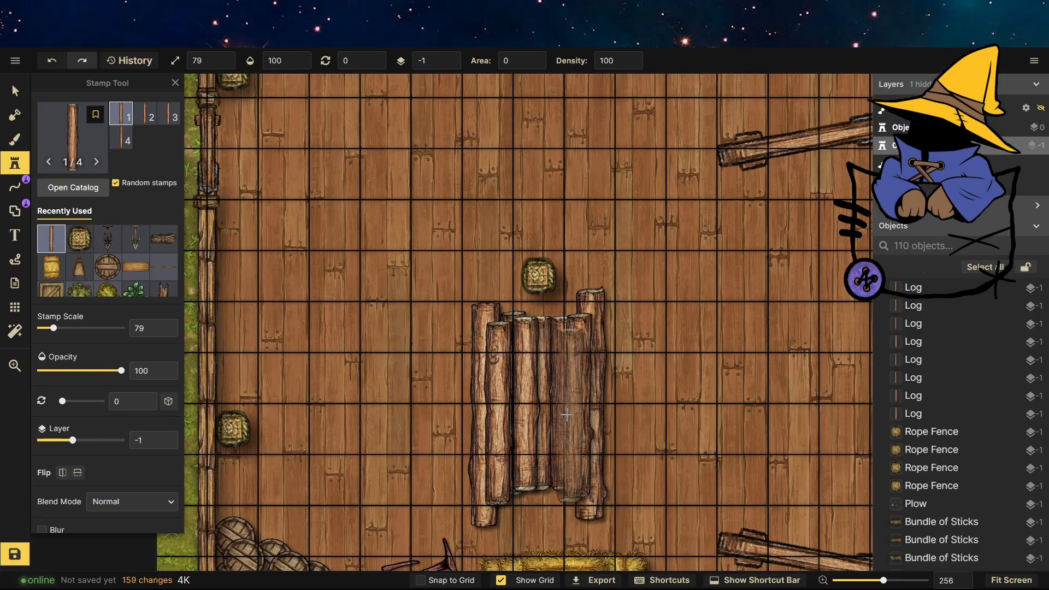
click(531, 418)
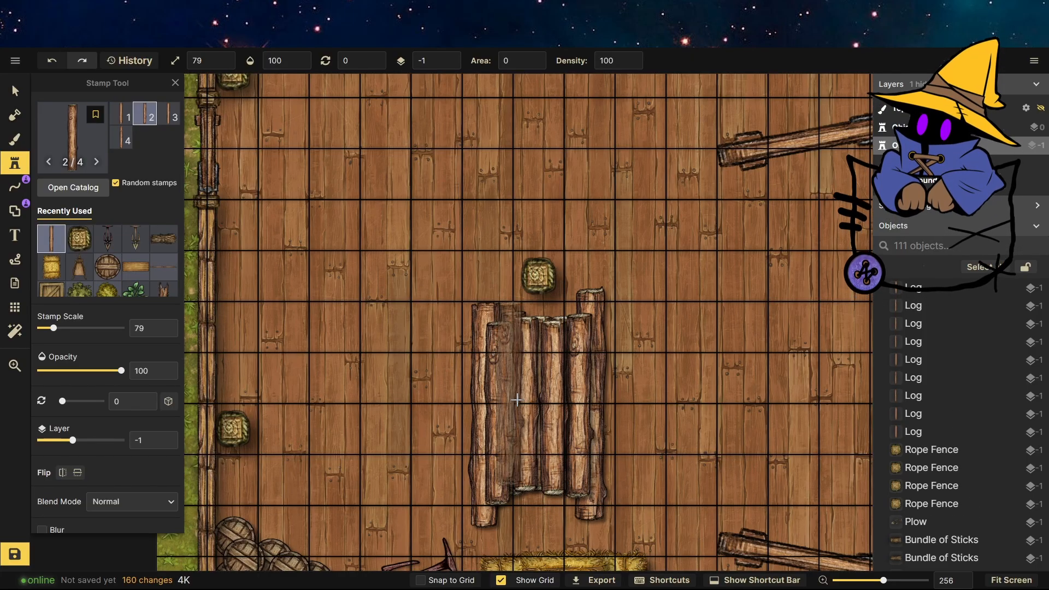
Choose the net stamp from the Pirates catalog and stamp a net over the row of upright logs.
click(13, 87)
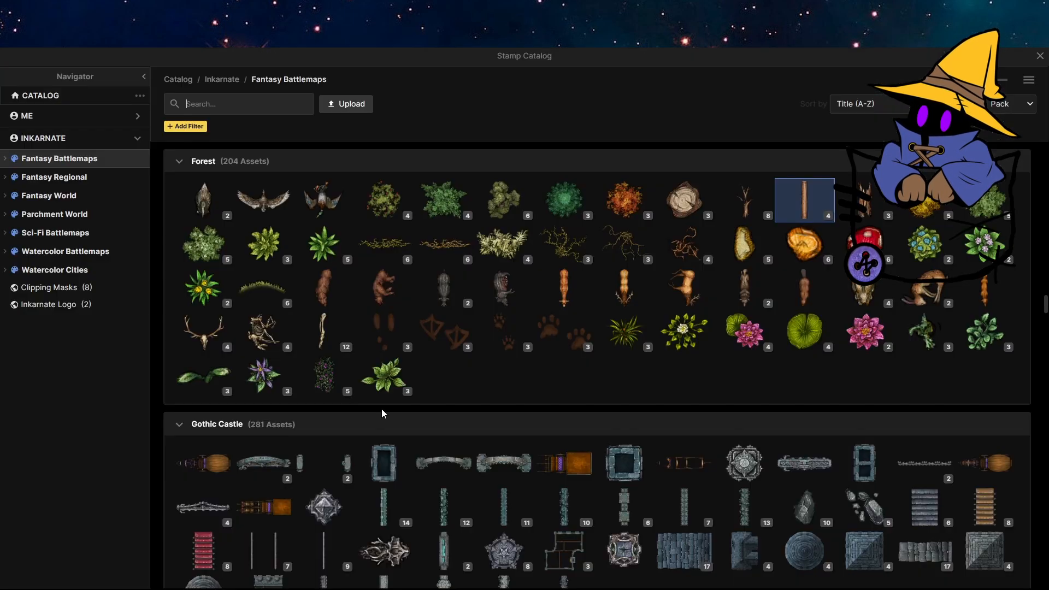
scroll(382, 413, down, 20)
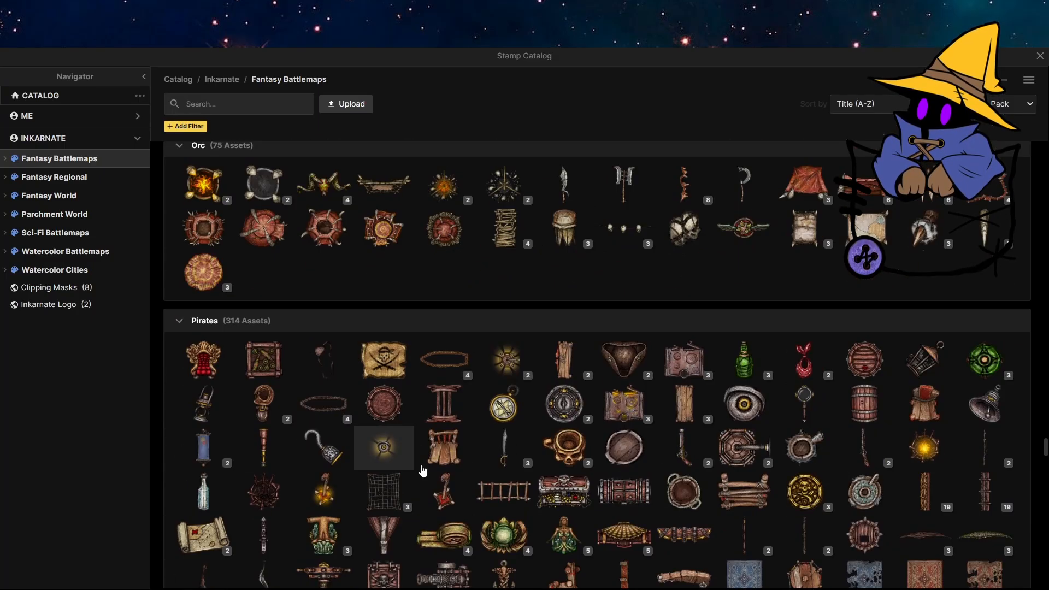
scroll(384, 480, down, 2)
click(384, 363)
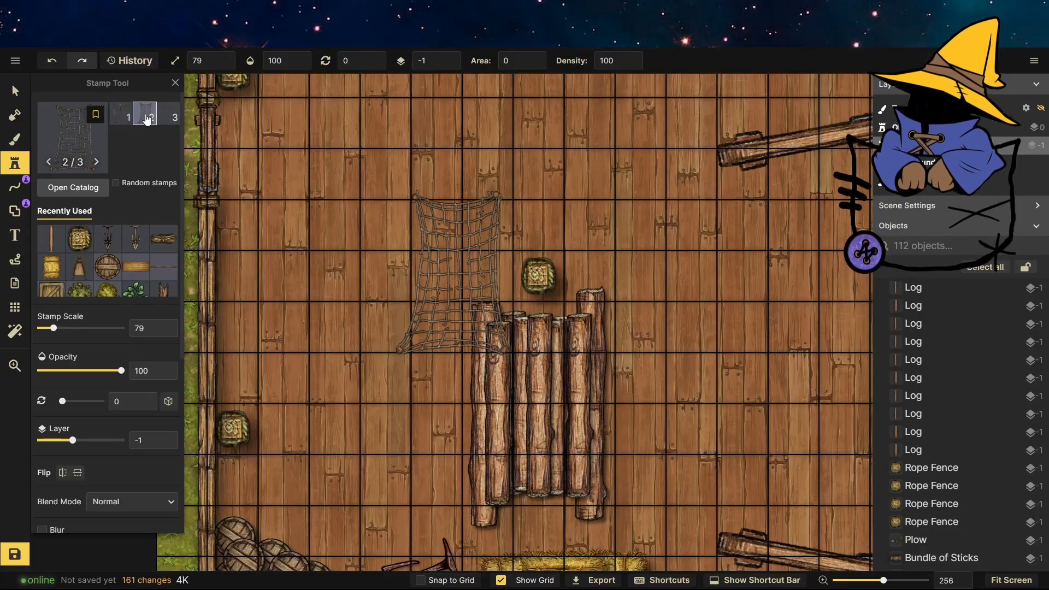
click(170, 118)
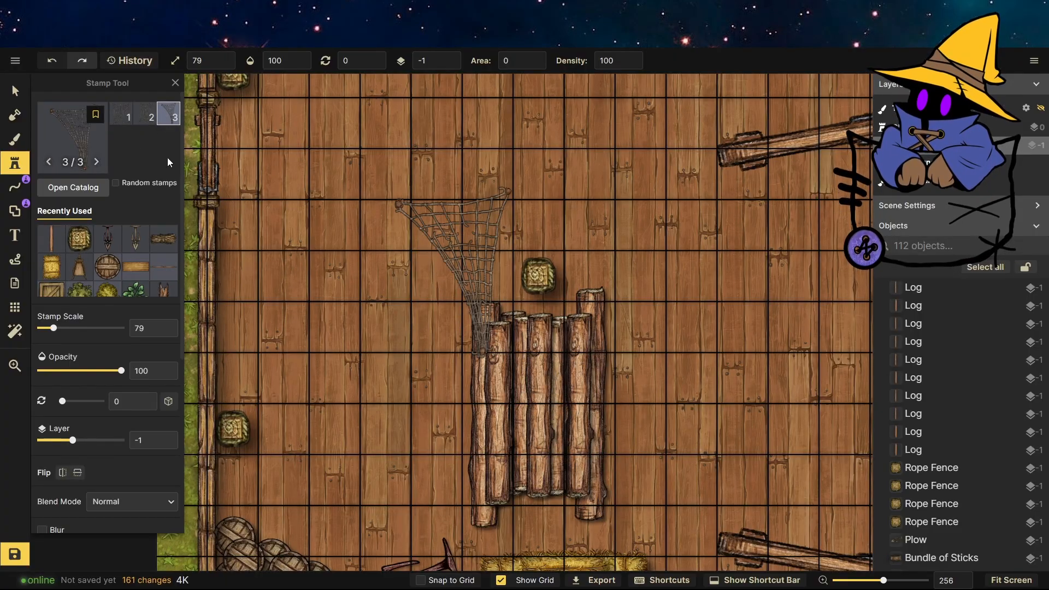
click(123, 117)
click(562, 407)
Stretch the net leftward so it covers the whole row of logs.
key(v)
click(552, 390)
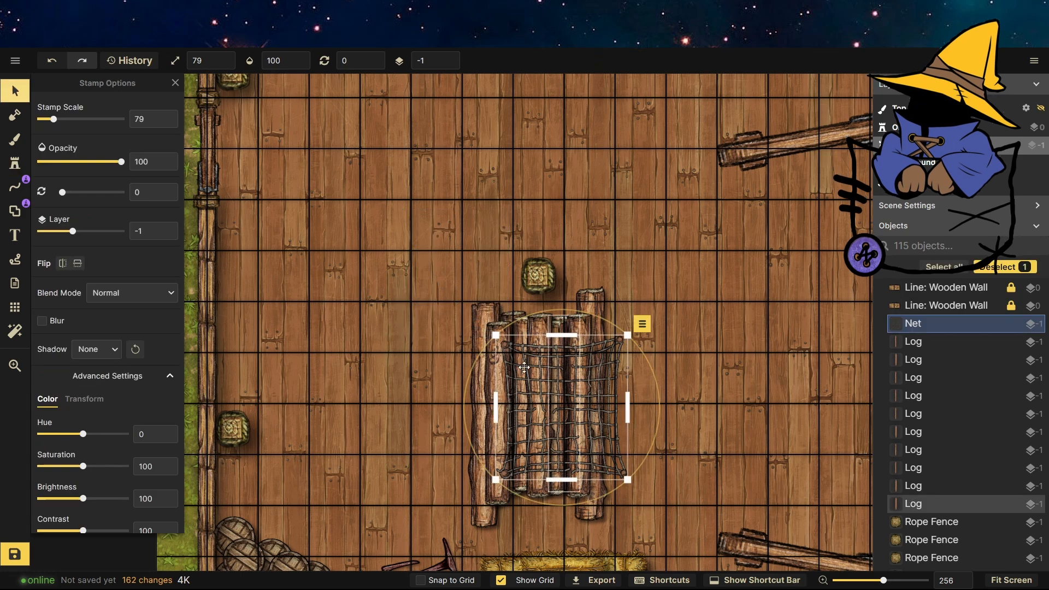
drag(496, 403, 432, 397)
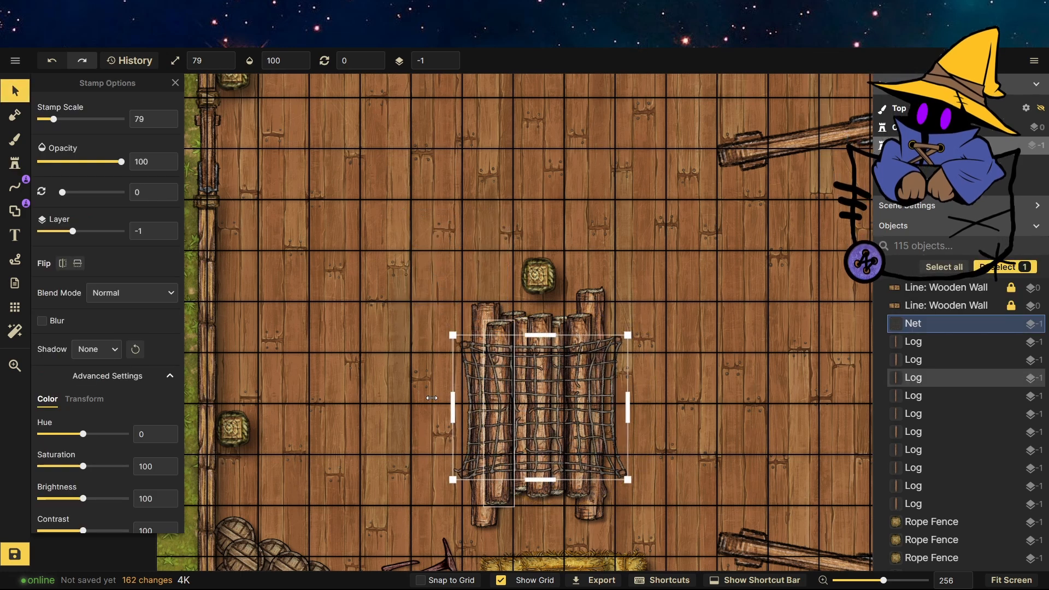
Adjust the net's colour to saturation 154, brightness 79 and contrast 100.
scroll(87, 473, down, 1)
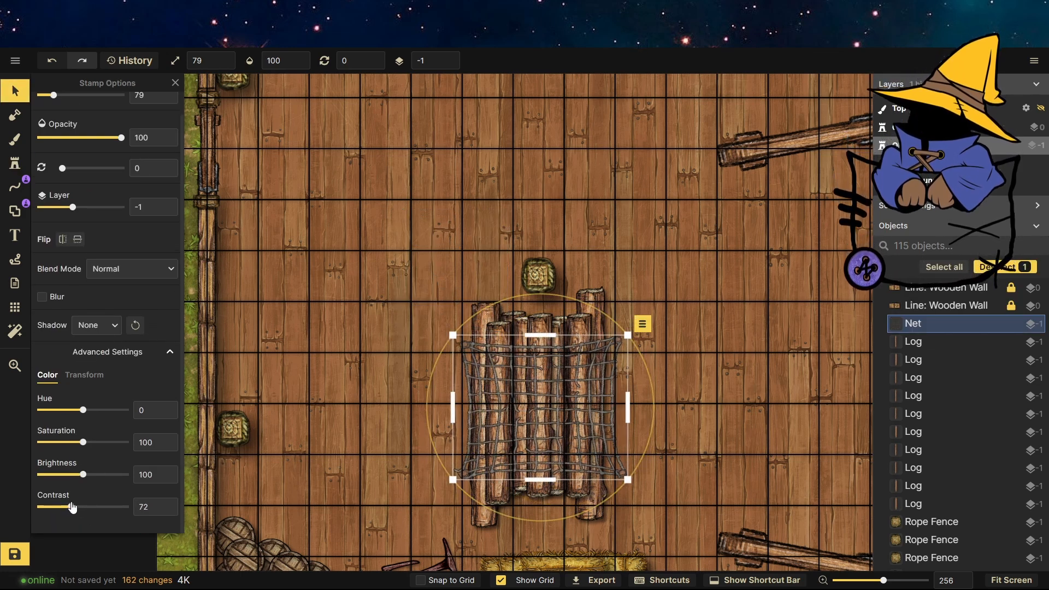
drag(72, 508, 74, 479)
click(171, 508)
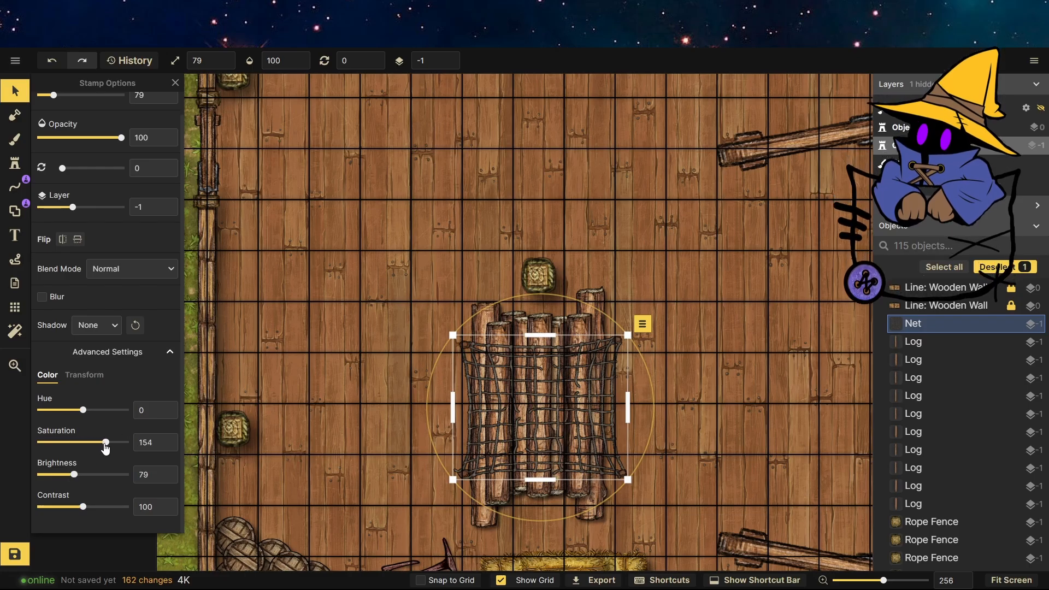
click(583, 515)
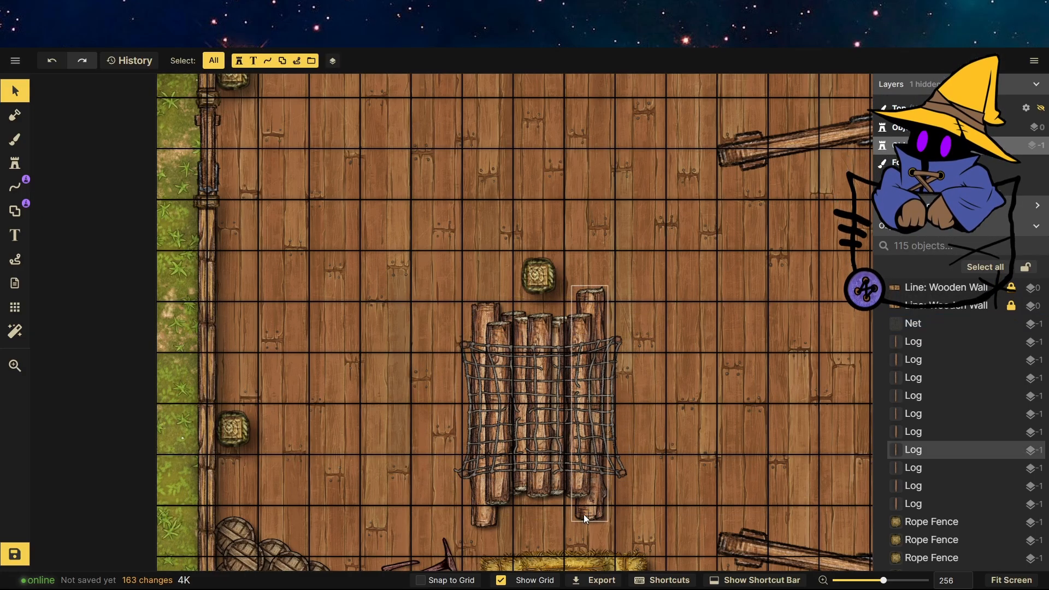
Pick the tree stamp with the existing tree's settings and stamp trees along the map's upper right corner.
scroll(420, 383, down, 6)
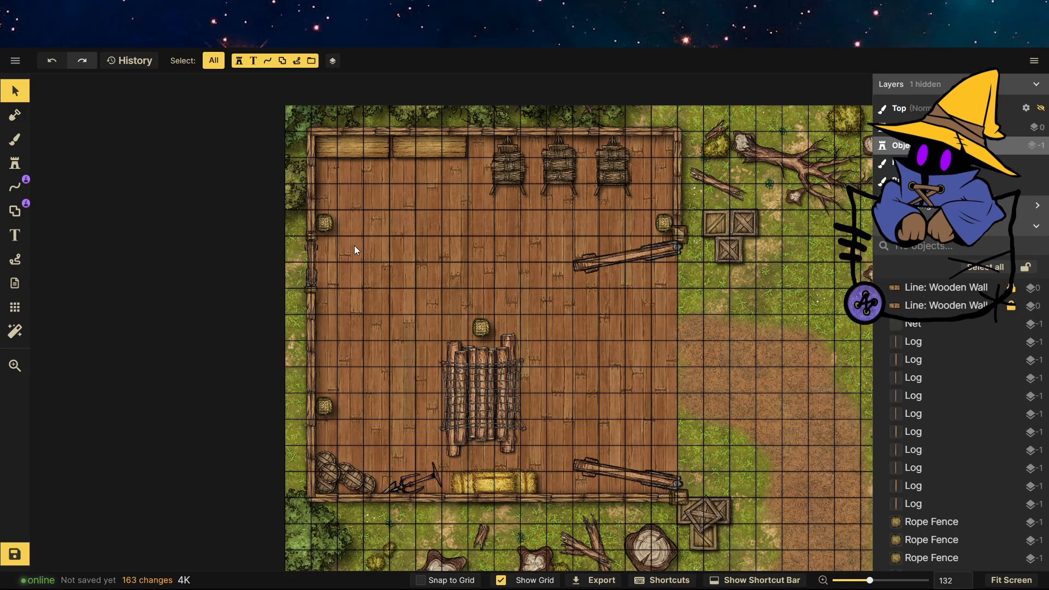
scroll(464, 198, down, 4)
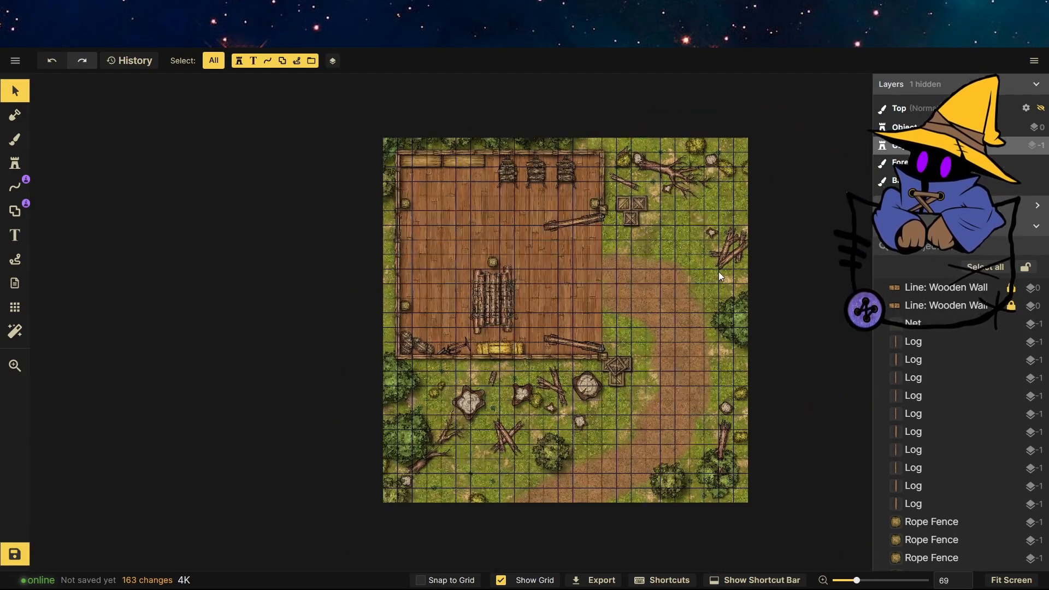
click(14, 163)
click(121, 293)
click(15, 91)
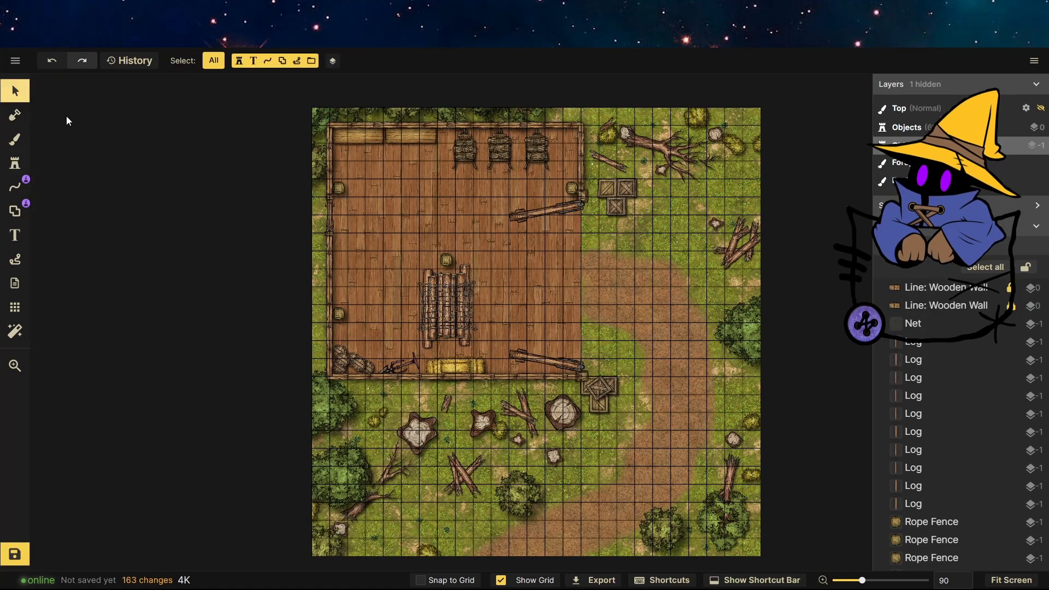
click(741, 330)
click(15, 163)
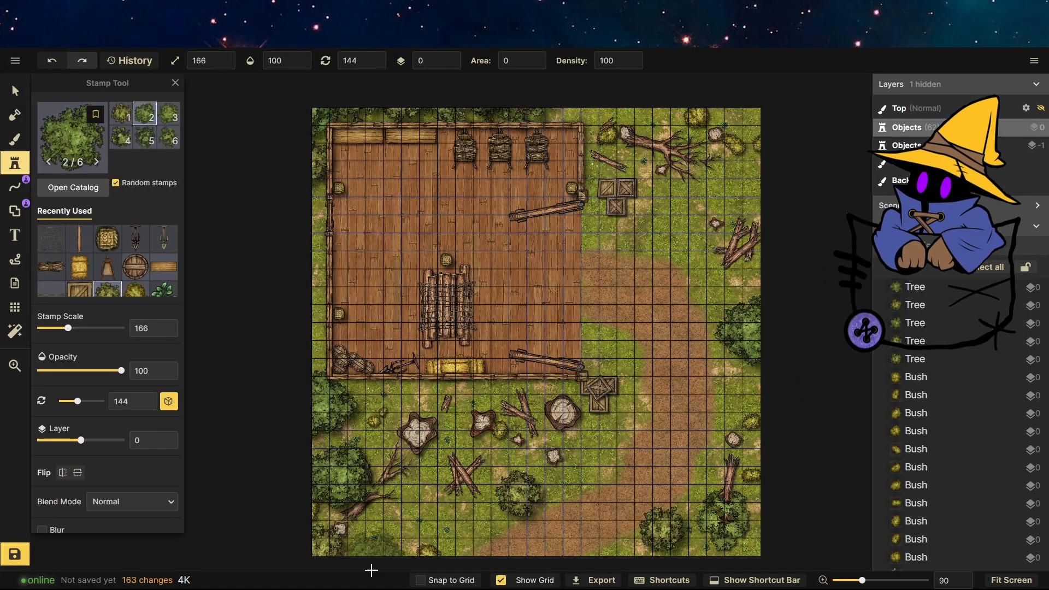
click(757, 116)
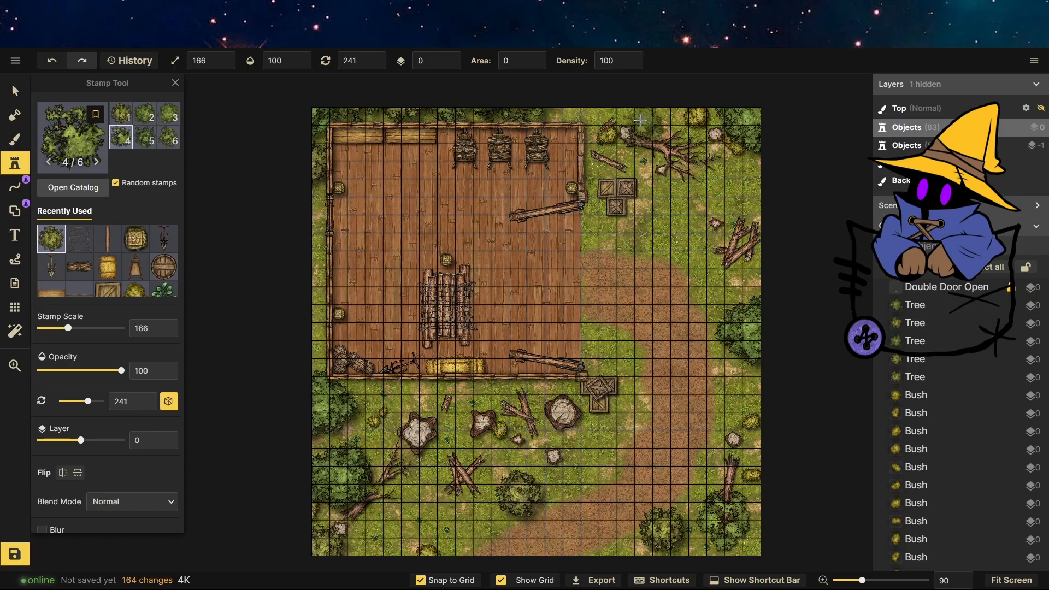
click(736, 206)
click(752, 186)
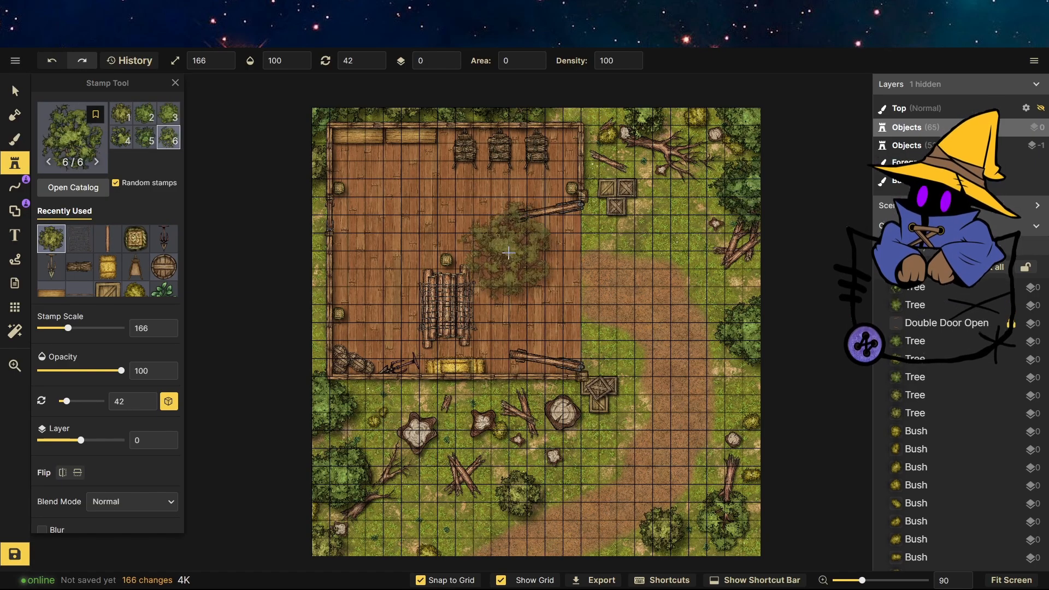
Inspect the newly stamped trees in the map's upper right corner up close and from afar.
click(15, 91)
scroll(334, 328, down, 3)
scroll(680, 205, up, 6)
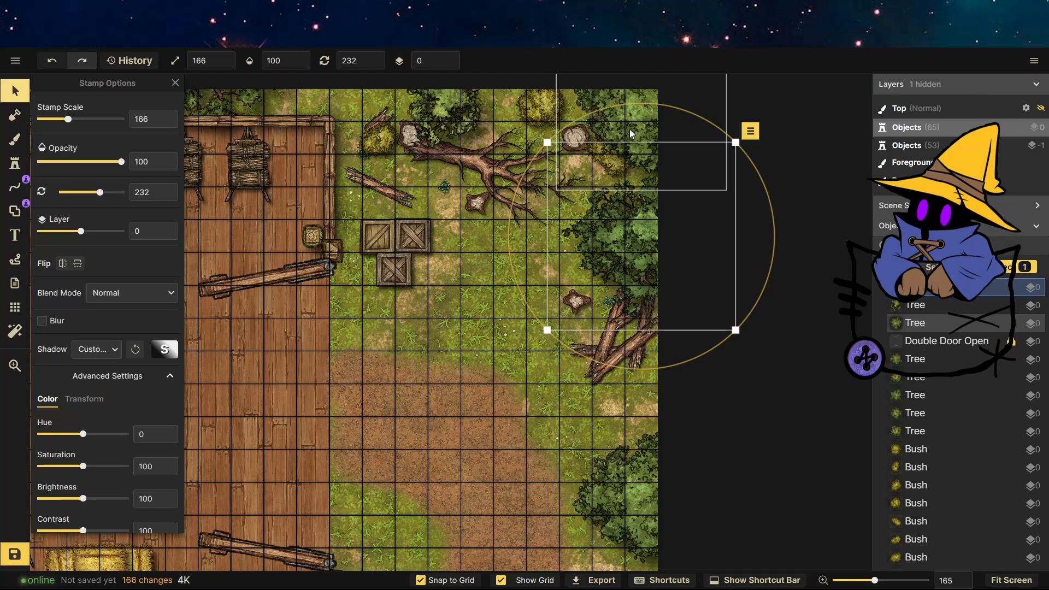
click(608, 146)
drag(605, 165, 605, 166)
click(815, 237)
scroll(687, 155, down, 5)
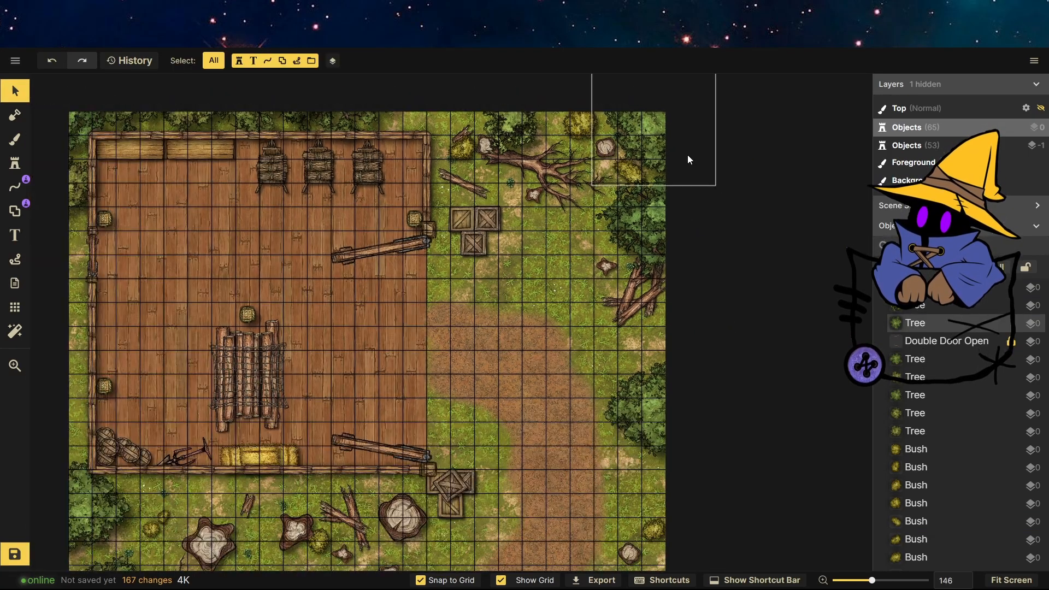
scroll(563, 205, up, 2)
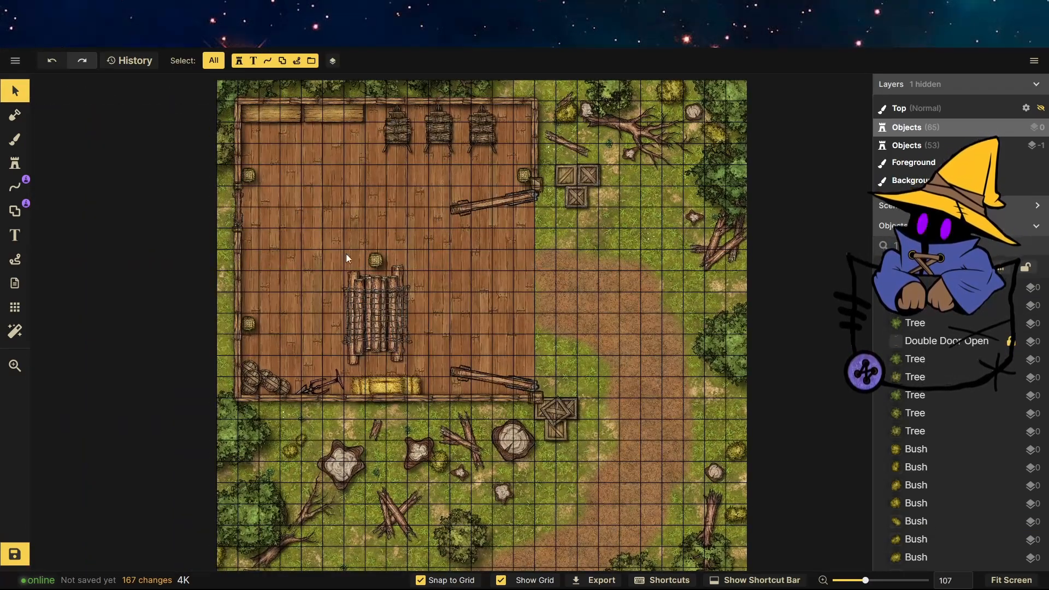
scroll(472, 320, down, 3)
scroll(458, 262, up, 2)
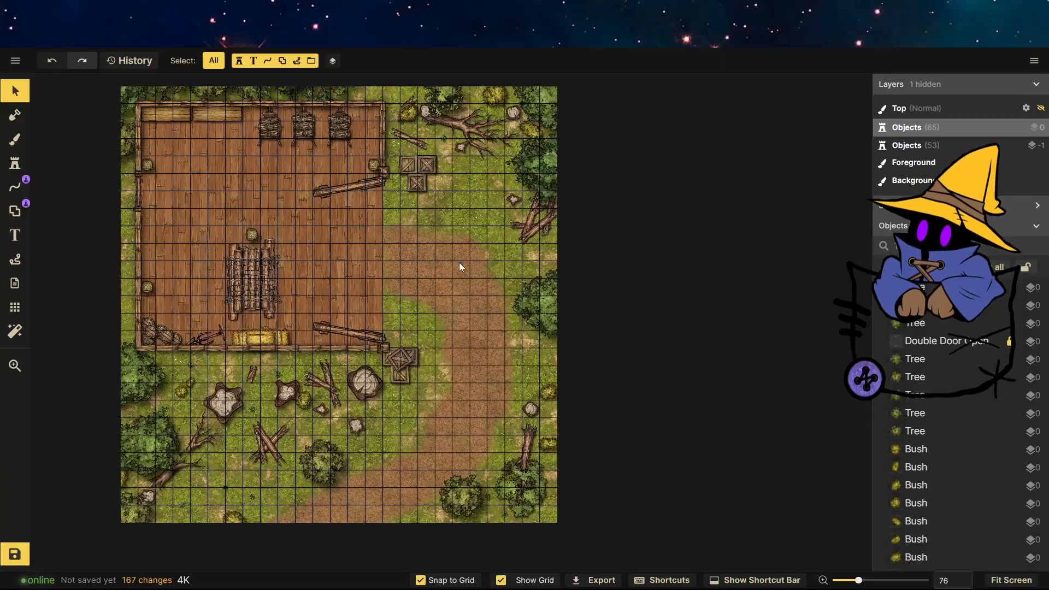
scroll(168, 116, up, 3)
Choose the Big Rubble stamp from the Ruins catalog, set its layer to -1 and stamp a rock near the upper right trees.
click(15, 163)
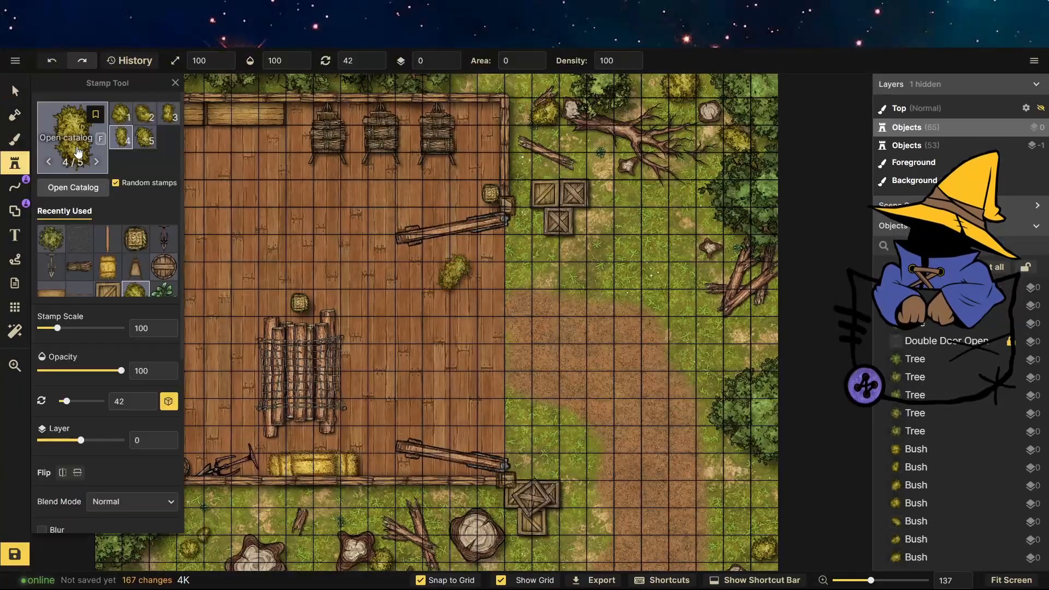
click(74, 158)
scroll(304, 249, up, 15)
scroll(305, 249, down, 12)
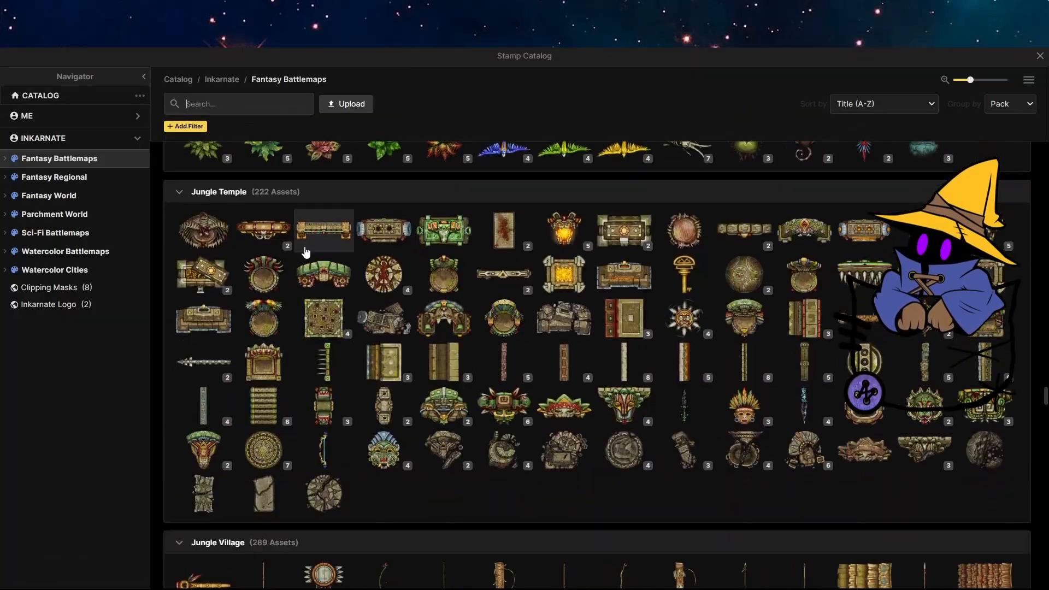
scroll(305, 250, down, 10)
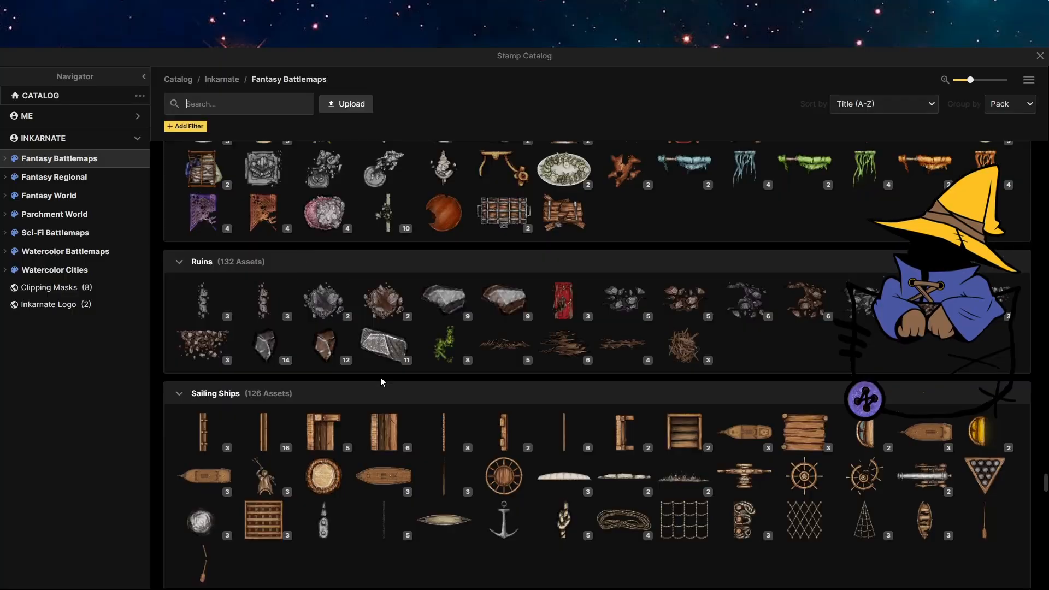
click(444, 298)
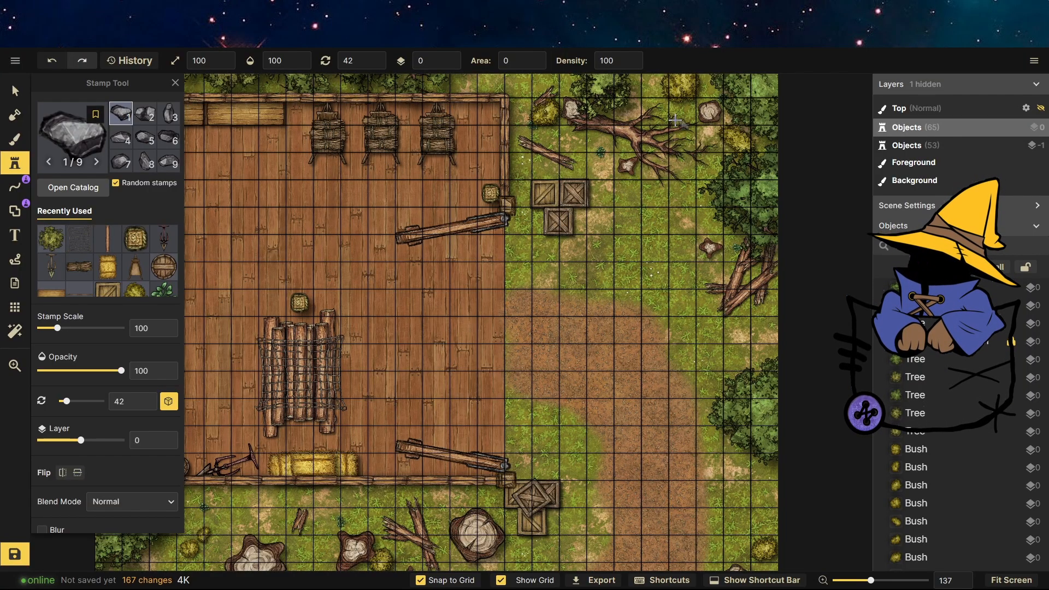
click(454, 64)
click(655, 110)
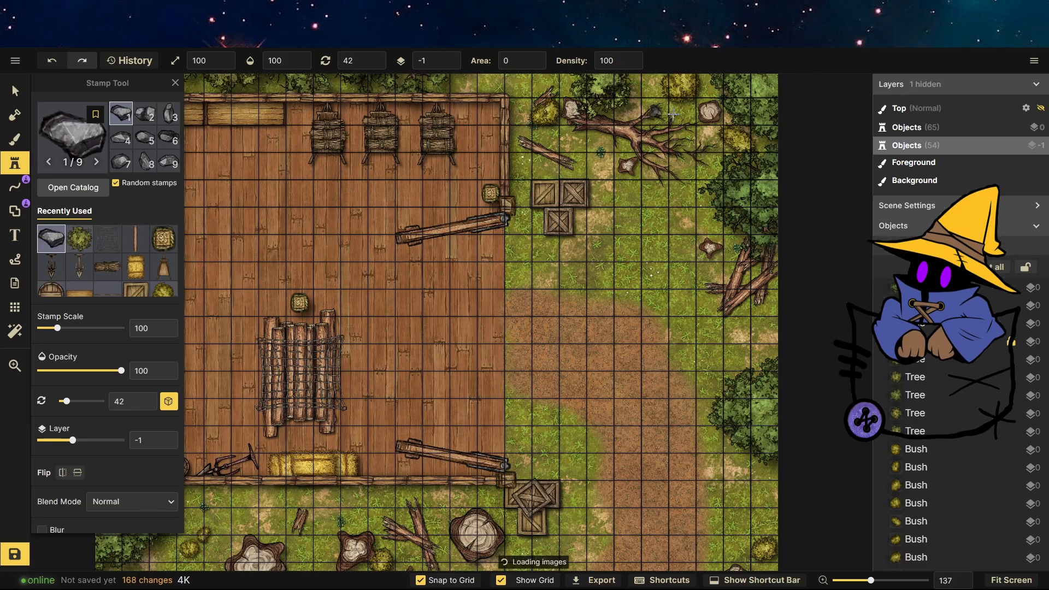
Stamp more rubble rocks on the grass near the lower left trees, beside the path and at the lower right.
scroll(646, 129, down, 2)
scroll(448, 406, up, 5)
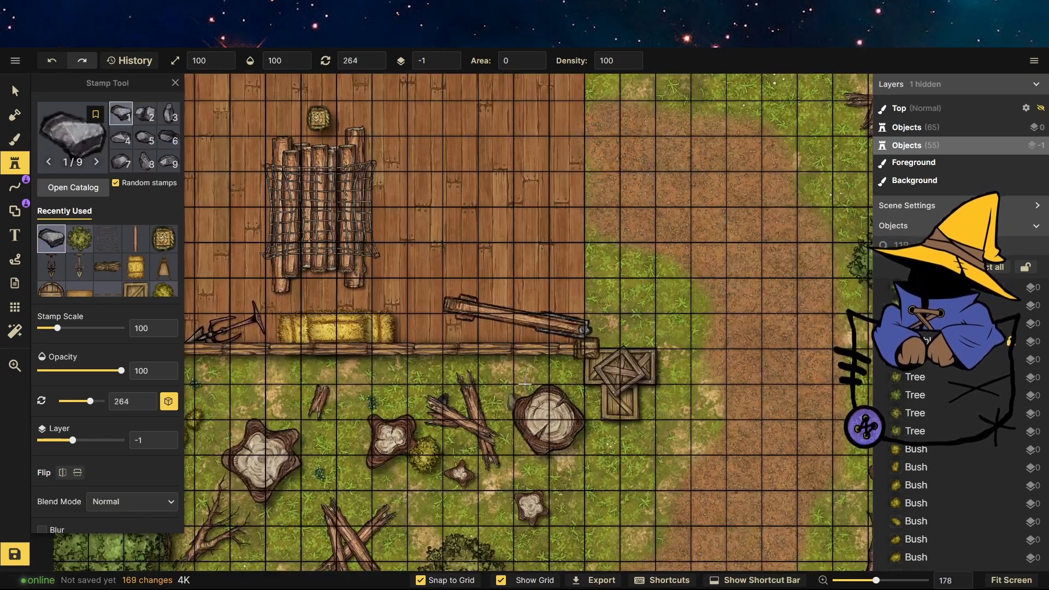
scroll(521, 316, down, 7)
scroll(322, 469, up, 9)
click(287, 455)
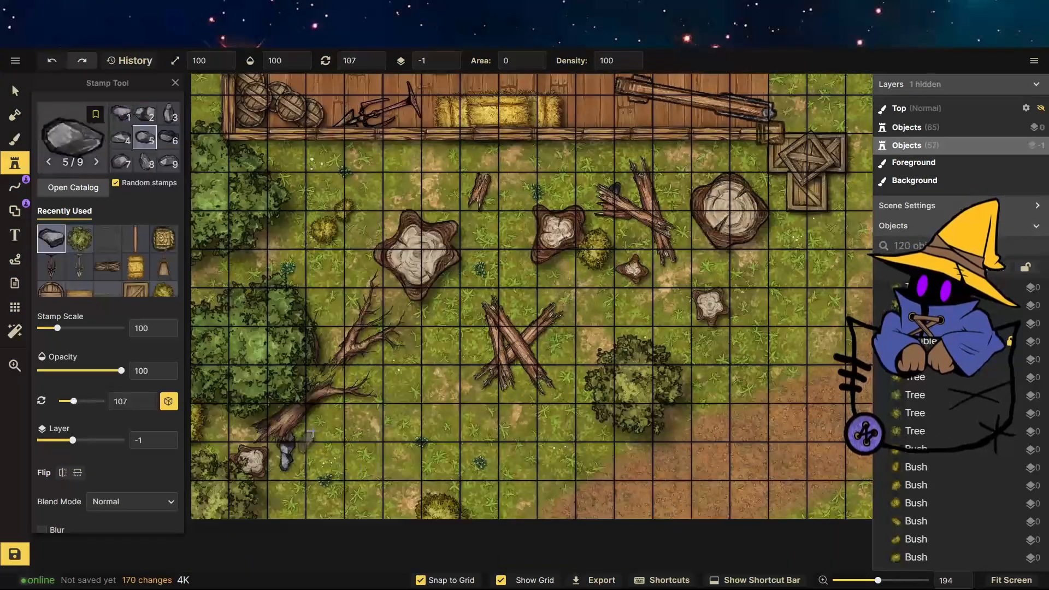
click(287, 460)
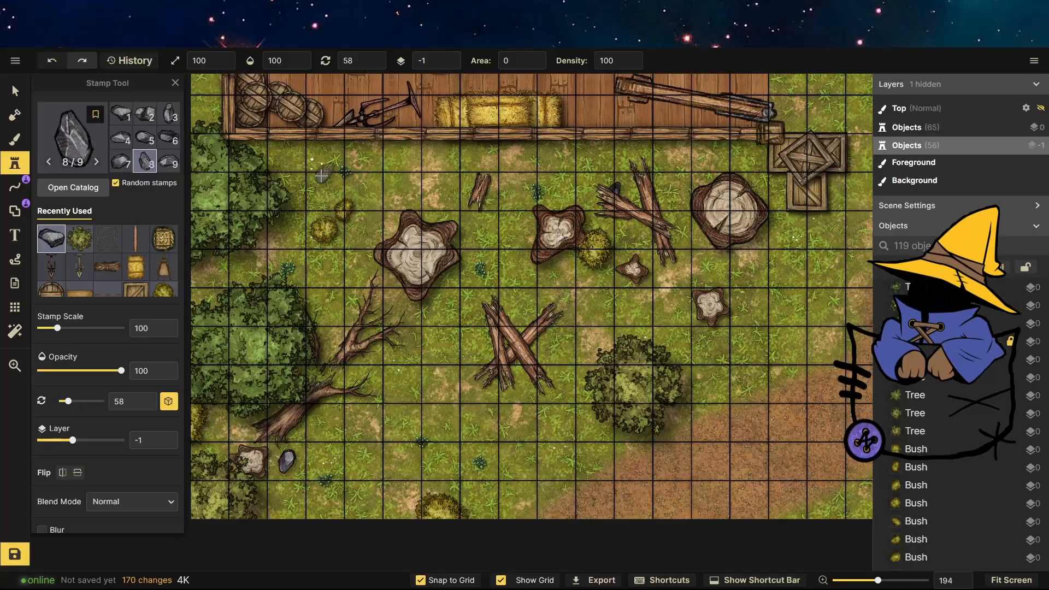
click(533, 169)
scroll(683, 355, down, 6)
scroll(775, 416, up, 9)
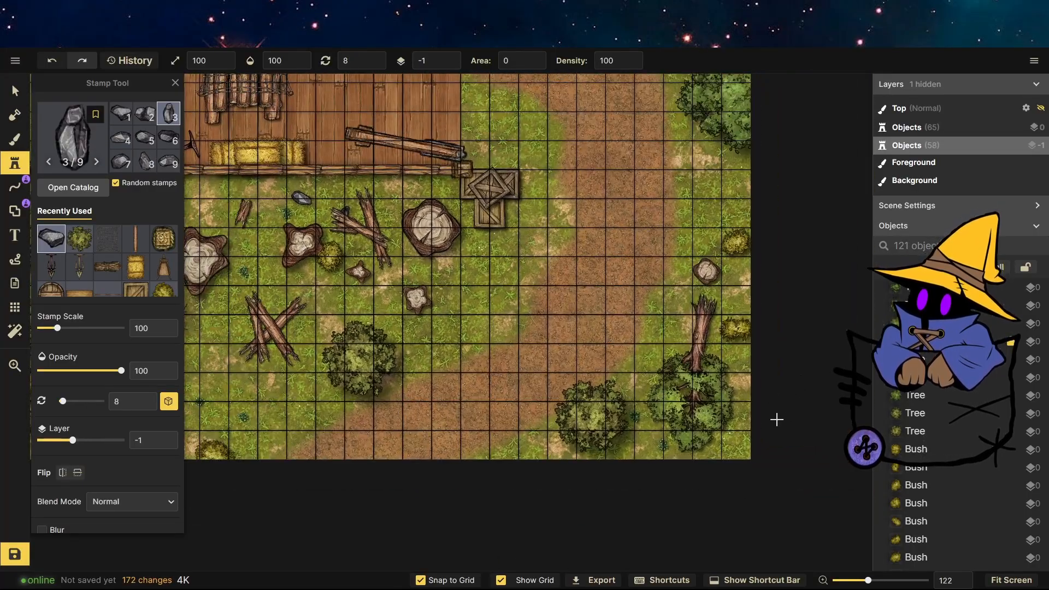
click(721, 459)
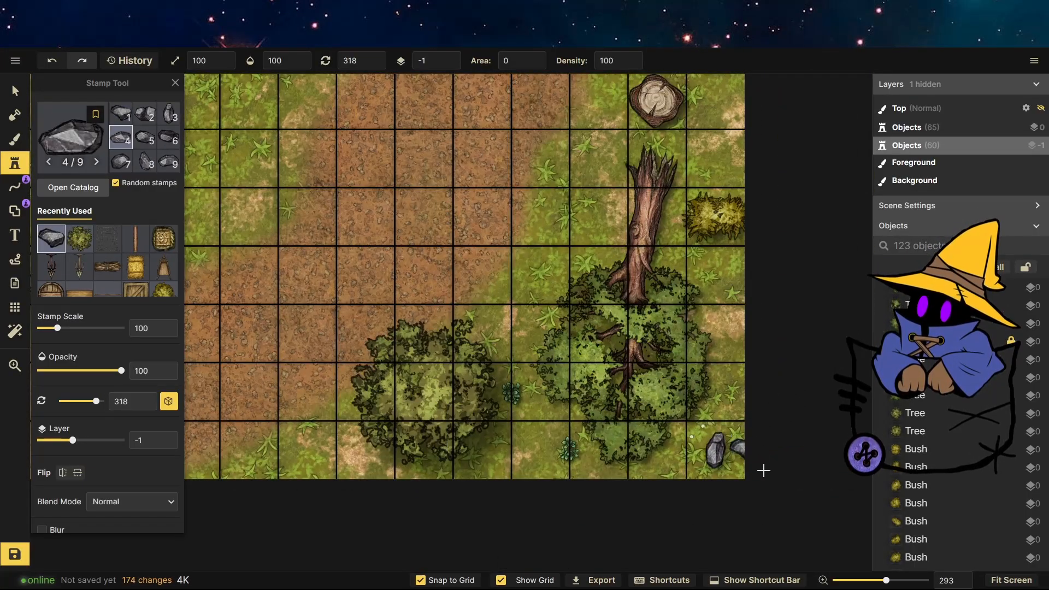
Choose another rock stamp from the catalog and scatter more rocks across the grass outside the building.
click(73, 187)
click(445, 297)
scroll(656, 516, down, 10)
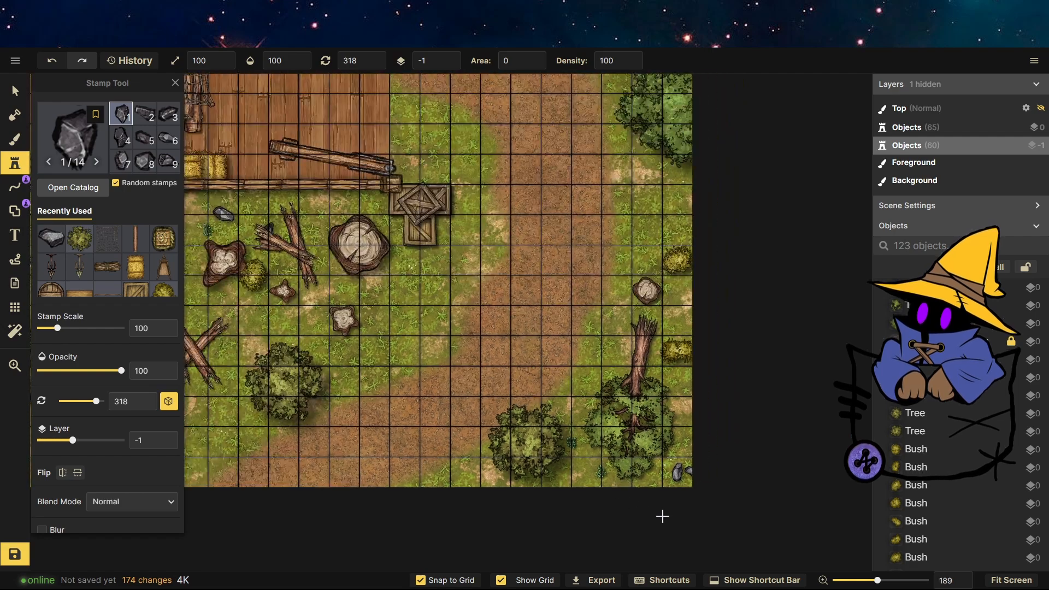
scroll(646, 520, down, 1)
click(492, 412)
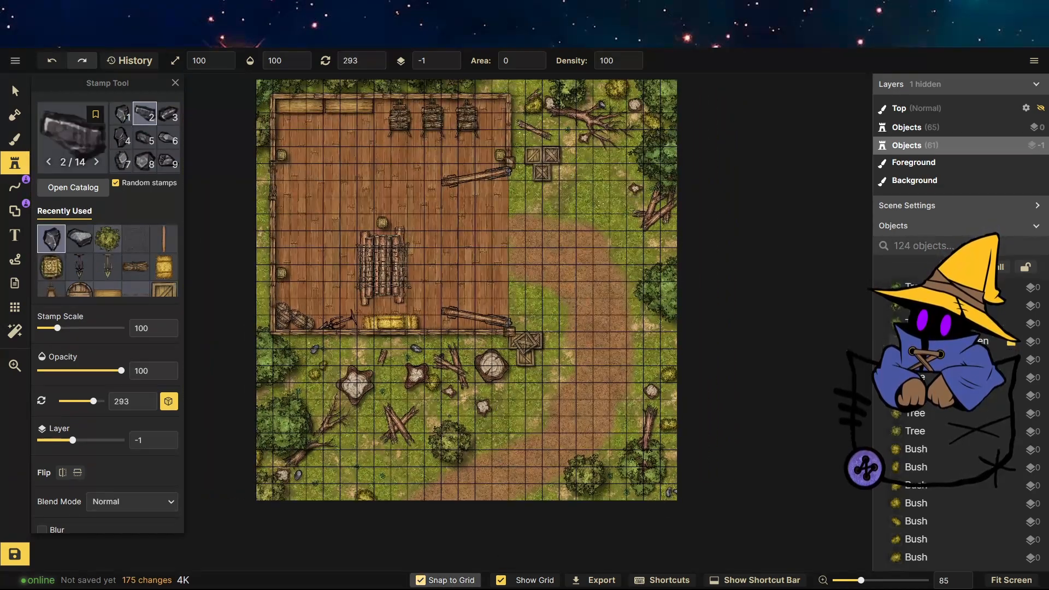
click(357, 426)
click(317, 377)
click(282, 333)
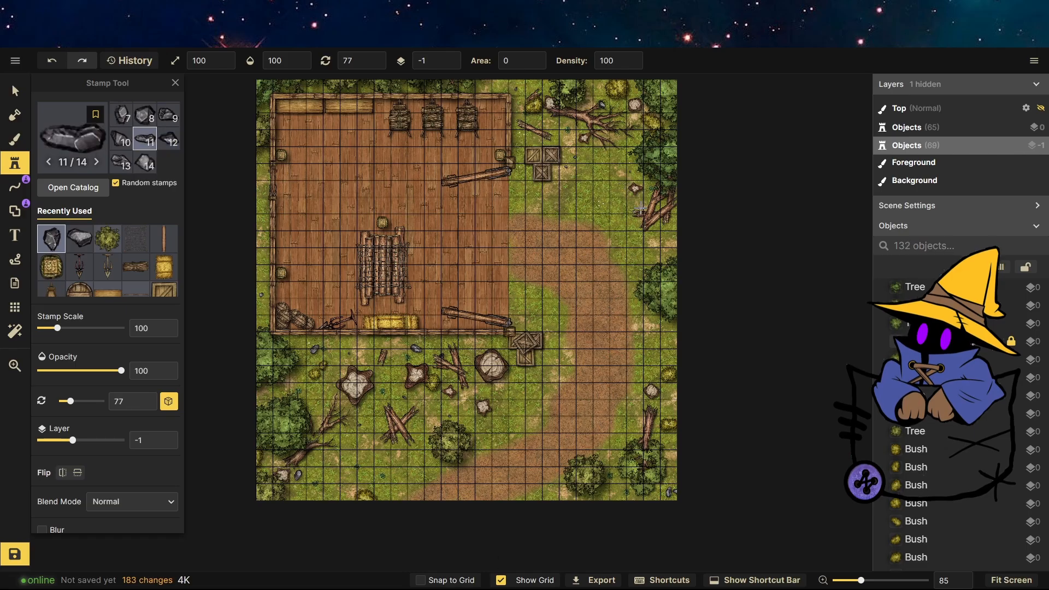
Stamp more random rocks across the grass to the right of and below the building.
click(654, 239)
click(644, 376)
click(634, 482)
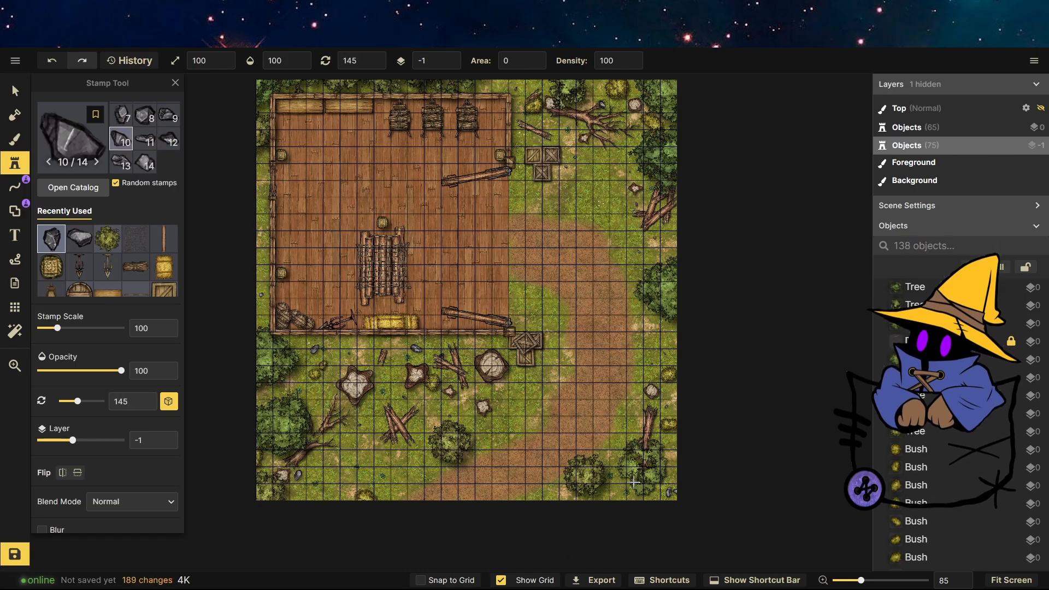
click(612, 480)
click(475, 468)
click(506, 384)
click(396, 473)
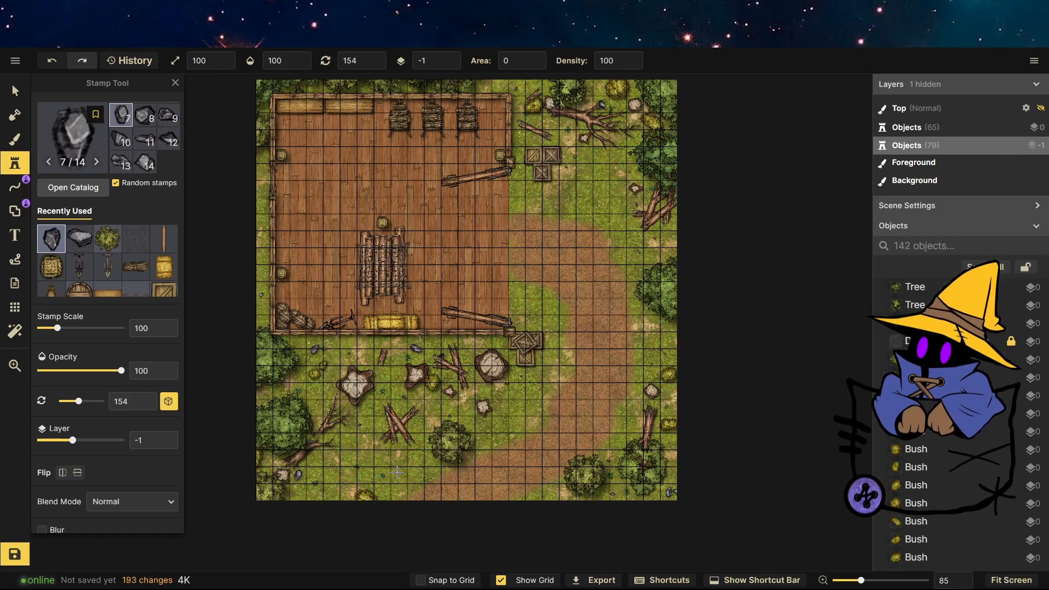
click(304, 400)
scroll(377, 505, down, 1)
scroll(546, 322, up, 4)
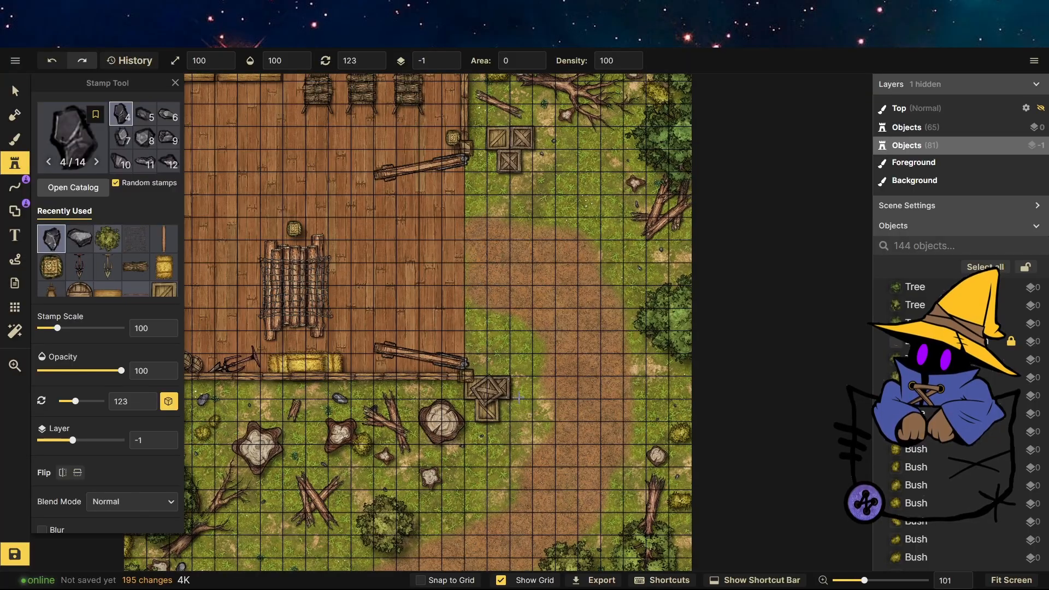
Add a few more rocks beside the lower crates, on the path and in the grass to the right.
click(509, 487)
click(553, 523)
click(625, 347)
click(541, 222)
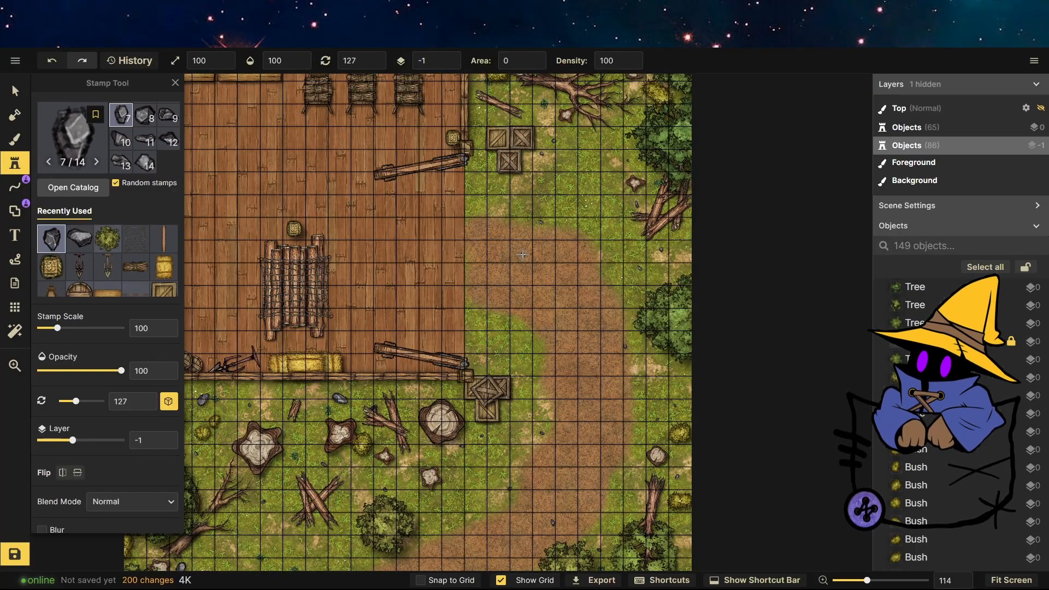
scroll(639, 201, down, 2)
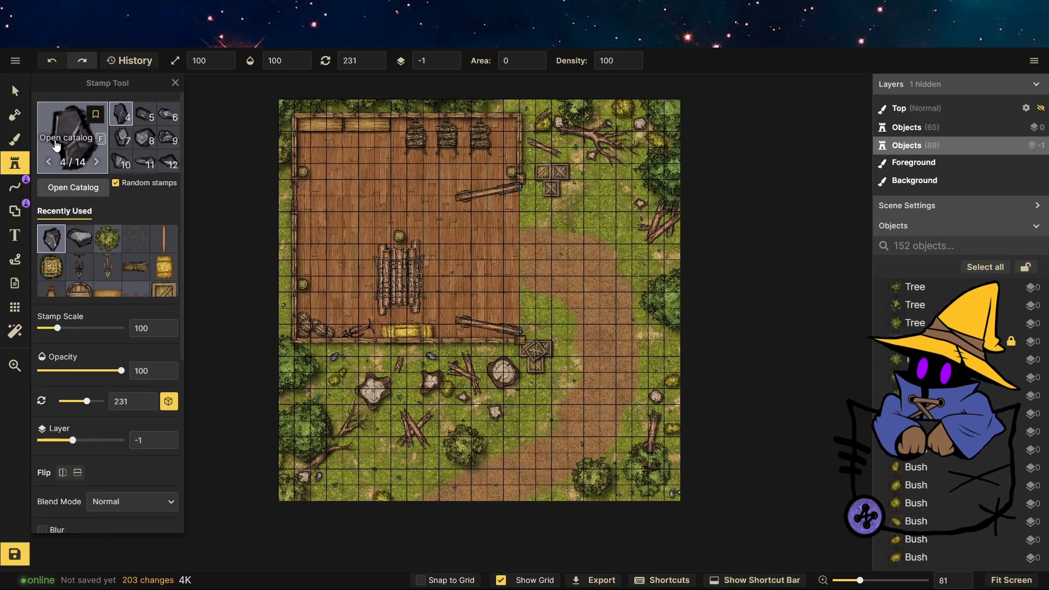
Choose the Wood Rubble Piles stamp from the Ruins catalog and stamp a pile inside the building's left side.
click(71, 137)
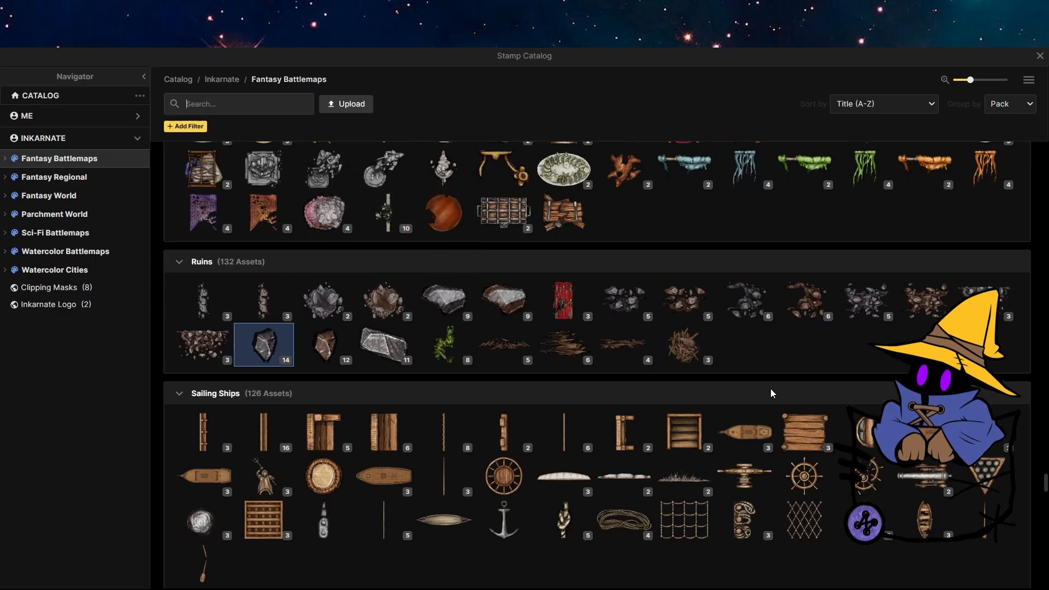
scroll(770, 388, down, 3)
scroll(696, 389, up, 1)
scroll(694, 377, up, 4)
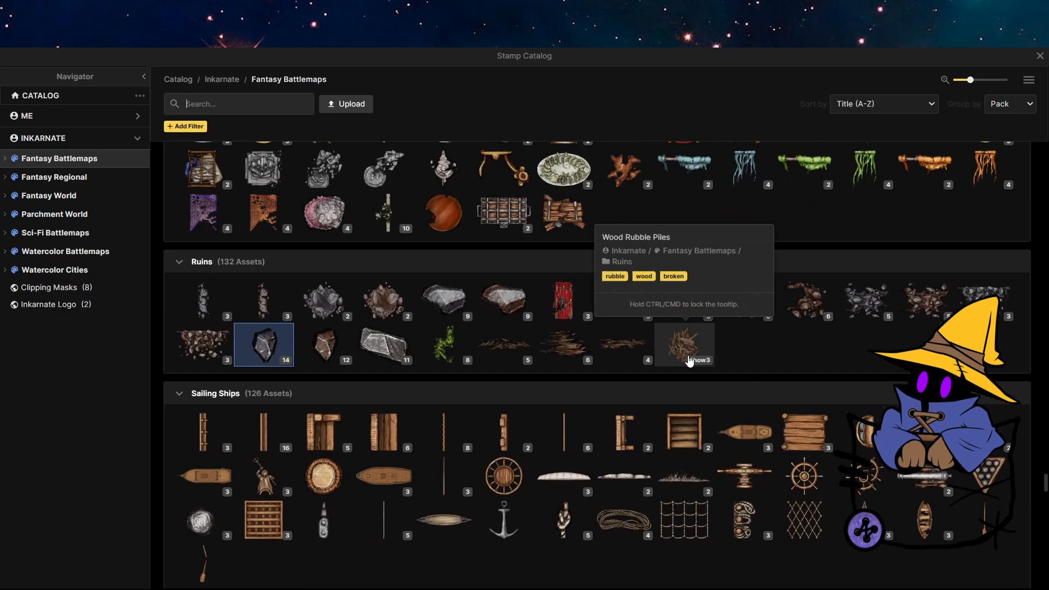
click(688, 351)
scroll(398, 264, up, 5)
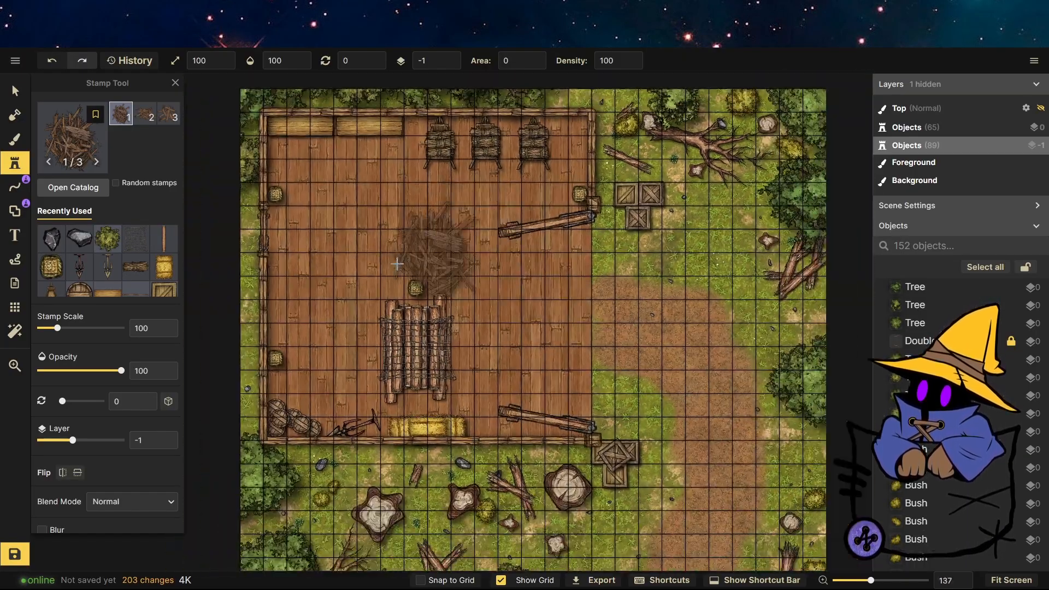
scroll(322, 296, up, 4)
click(293, 310)
Select the wood rubble pile and shrink it to about 49% scale.
click(18, 94)
click(301, 283)
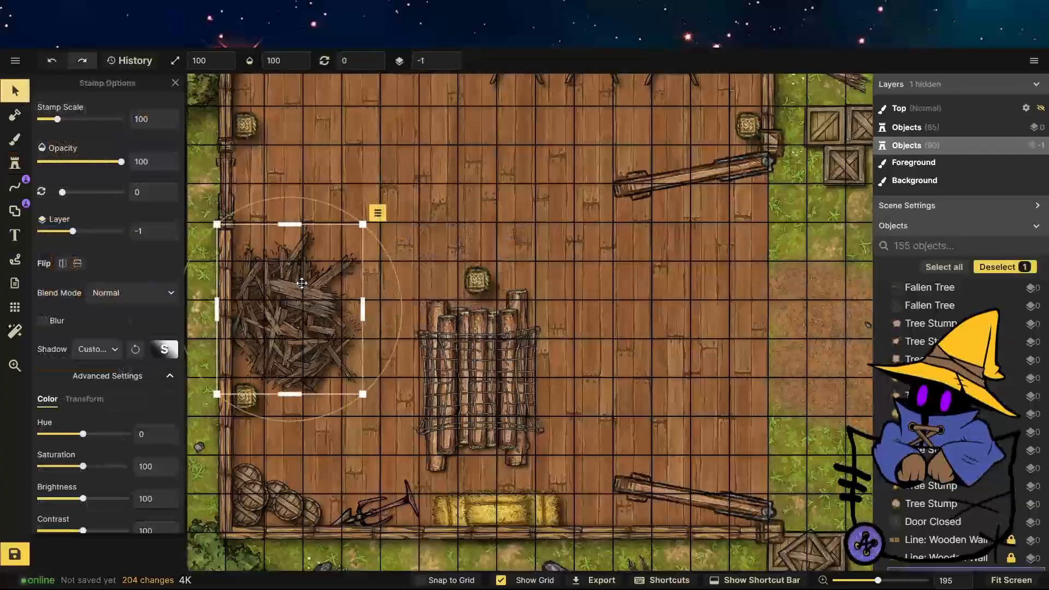
drag(363, 225, 289, 310)
drag(248, 360, 320, 273)
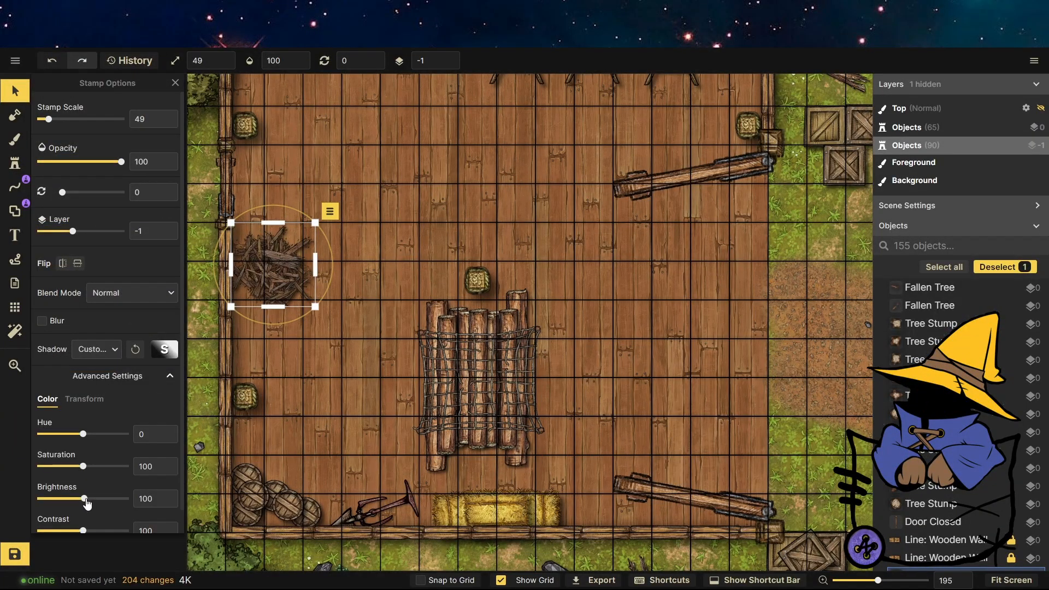
click(320, 410)
scroll(247, 407, down, 5)
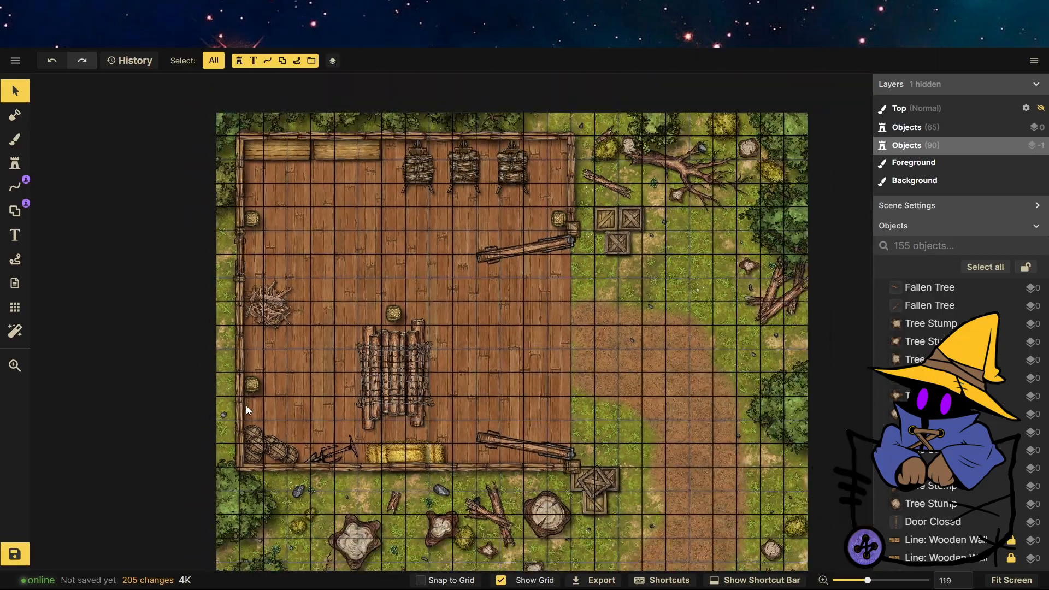
Pick the Wooden Plank stamp from the catalog and stamp a plank beside the basket inside the building.
scroll(313, 162, up, 3)
scroll(312, 164, up, 4)
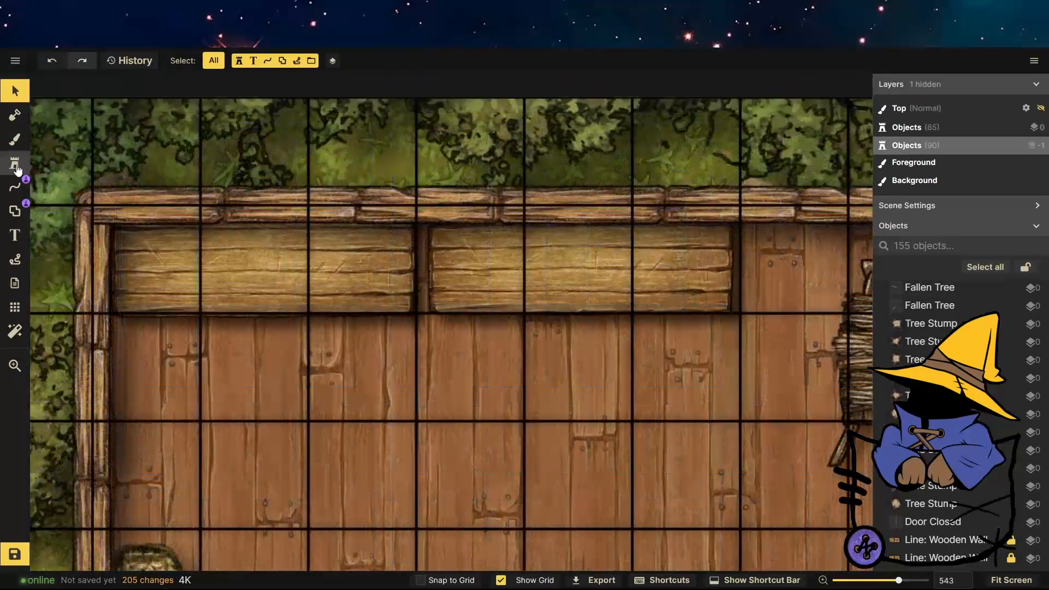
click(15, 163)
scroll(366, 282, up, 20)
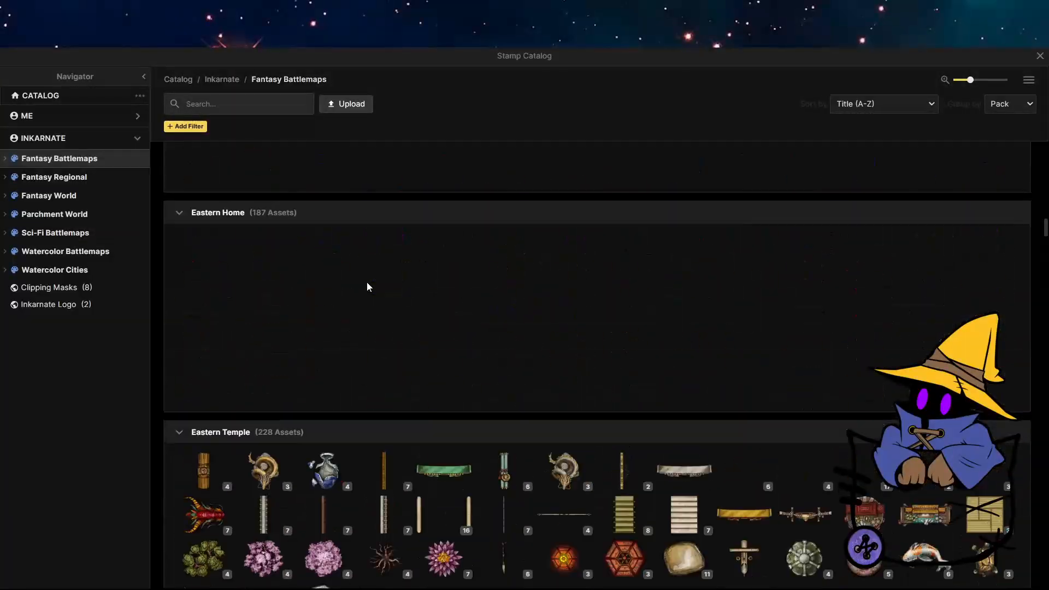
click(384, 426)
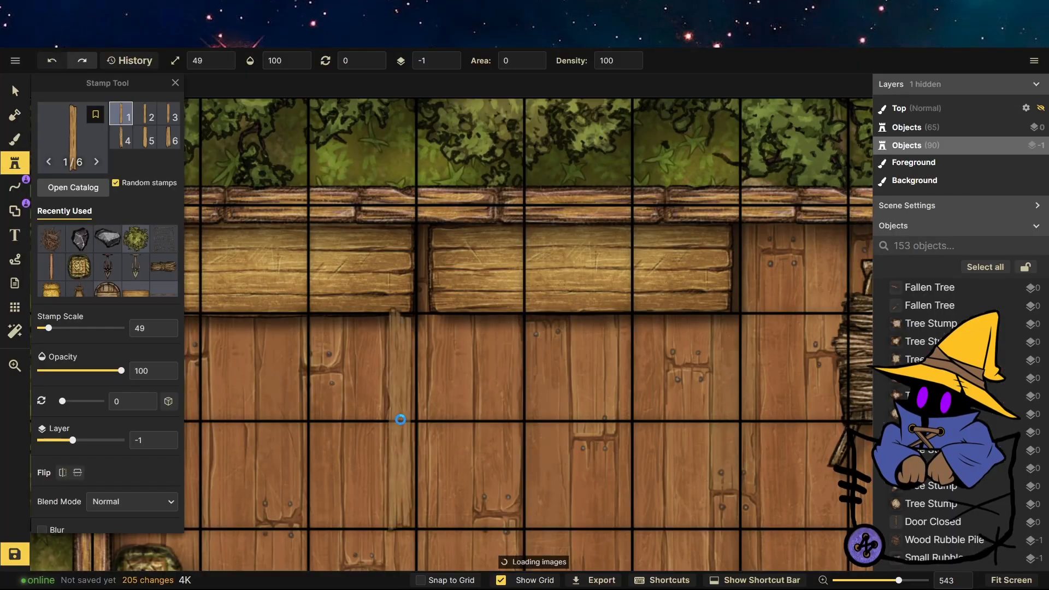
scroll(437, 328, down, 5)
scroll(477, 256, up, 8)
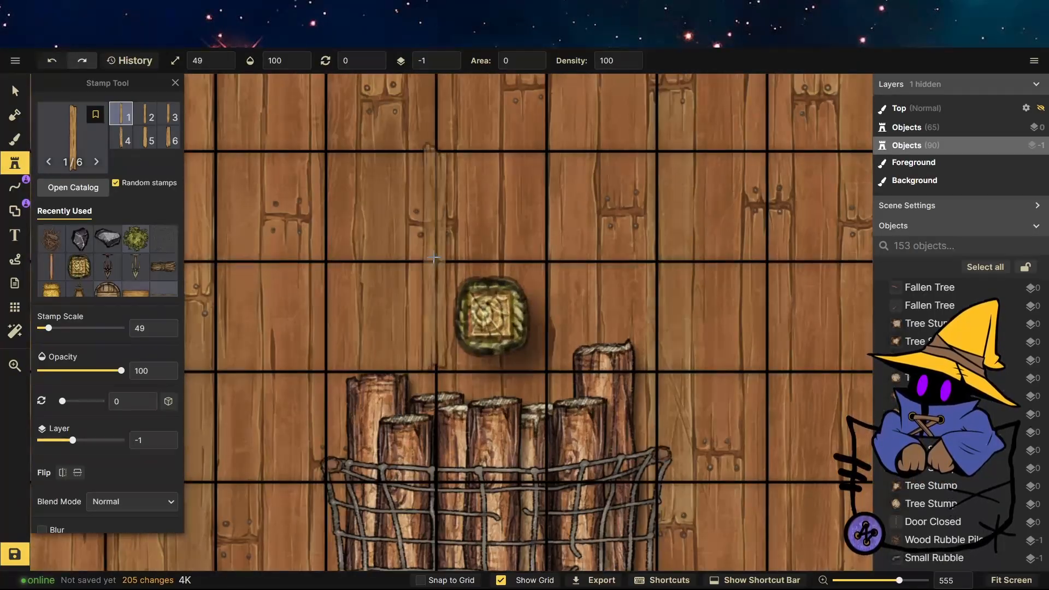
click(434, 258)
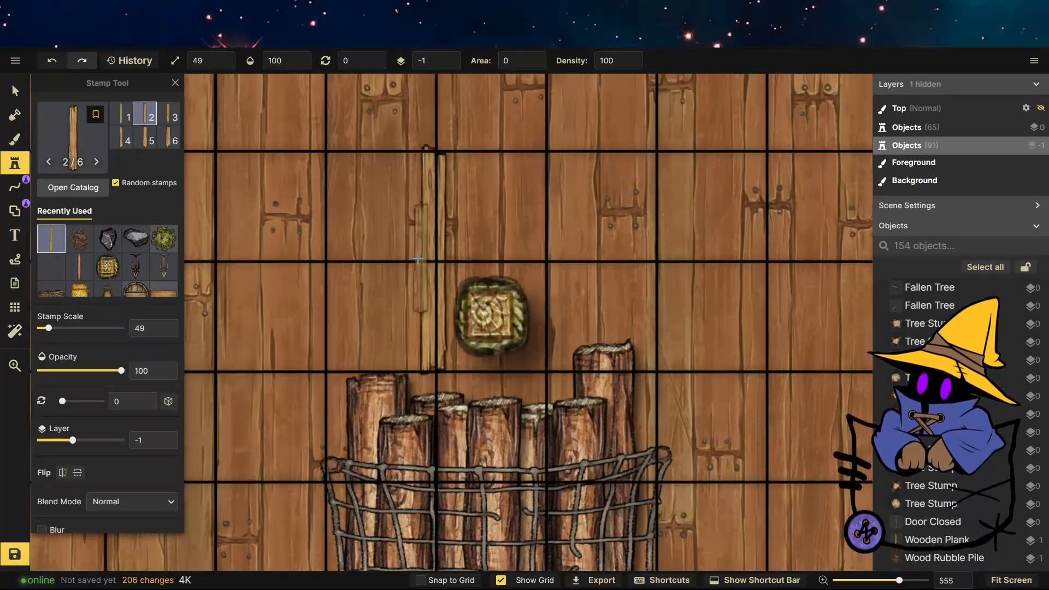
Turn off random stamps, choose the first plank variant and stamp a row of planks forming a panel beside the basket.
click(127, 128)
click(167, 184)
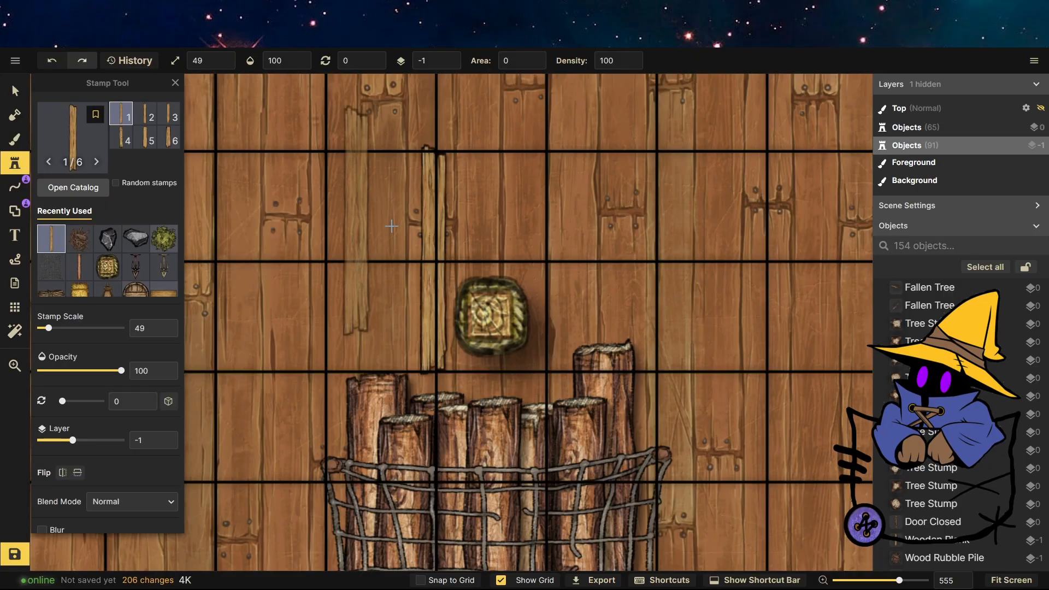
click(408, 256)
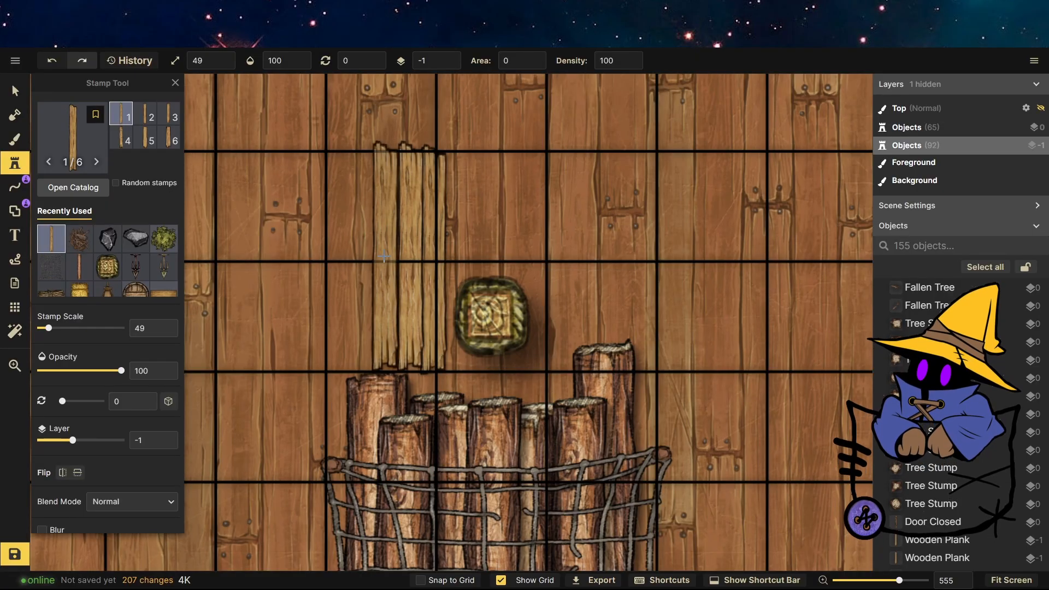
click(385, 255)
click(361, 255)
click(335, 254)
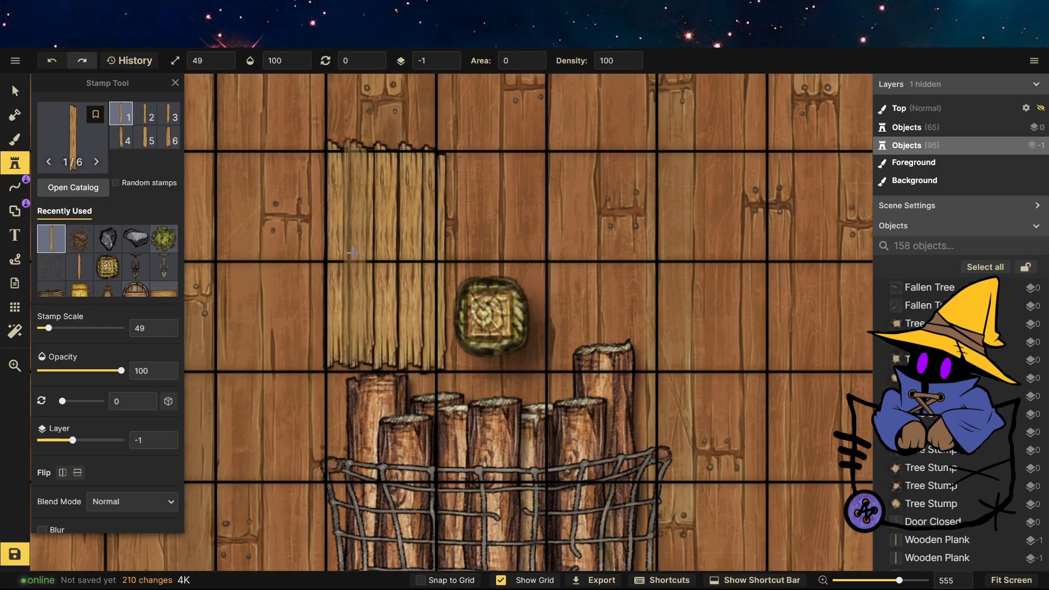
click(358, 254)
click(382, 253)
click(423, 253)
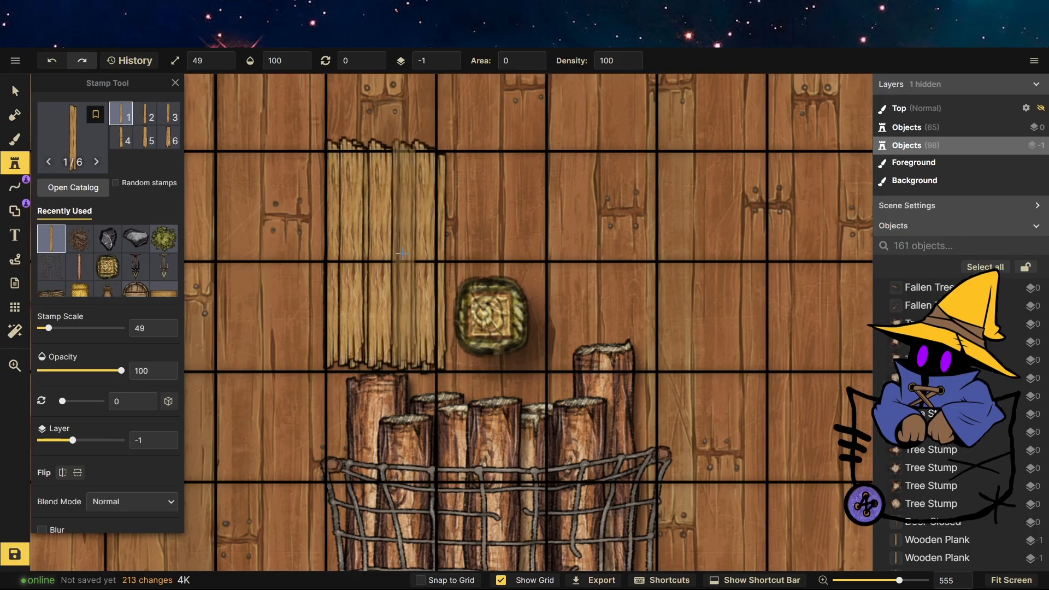
click(404, 255)
click(365, 255)
click(382, 254)
scroll(555, 342, down, 1)
scroll(554, 341, down, 2)
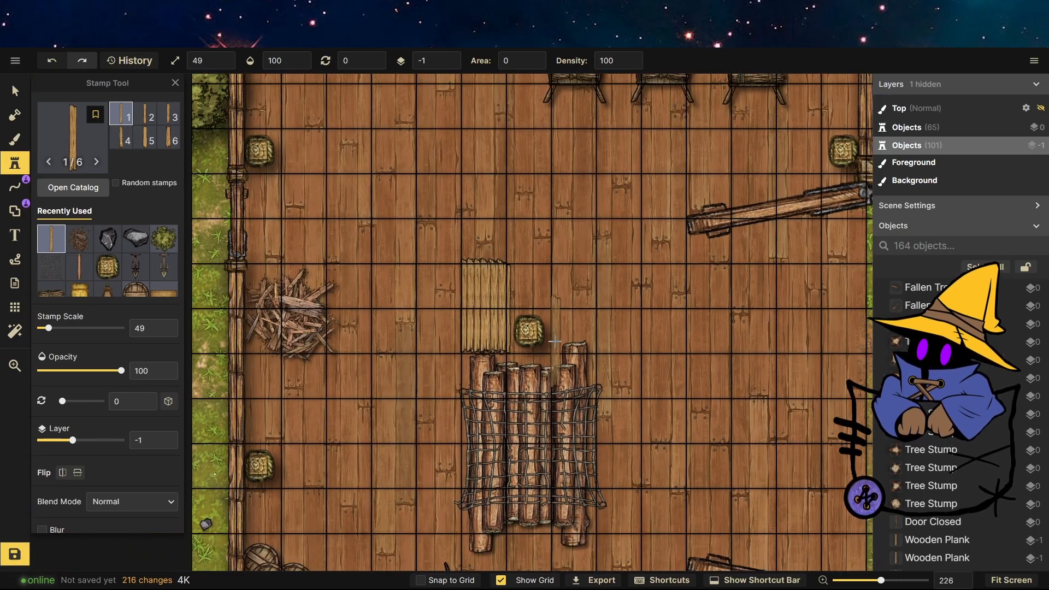
Choose the Nail stamp from the Artisans catalog and stamp a cluster of nails on the shelf along the building's top wall.
click(103, 144)
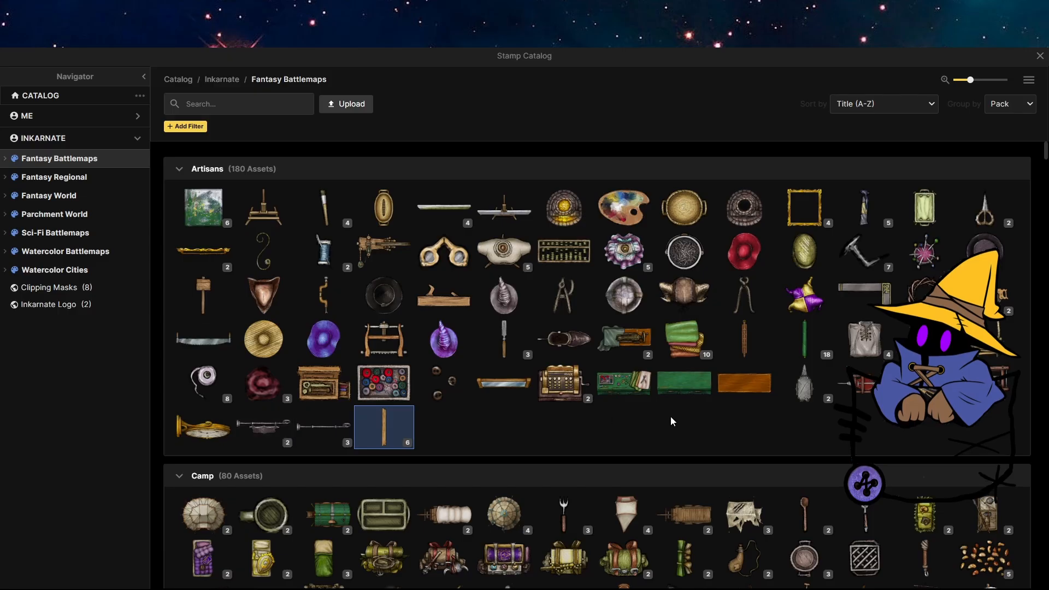
click(863, 251)
scroll(466, 112, up, 3)
scroll(441, 171, up, 5)
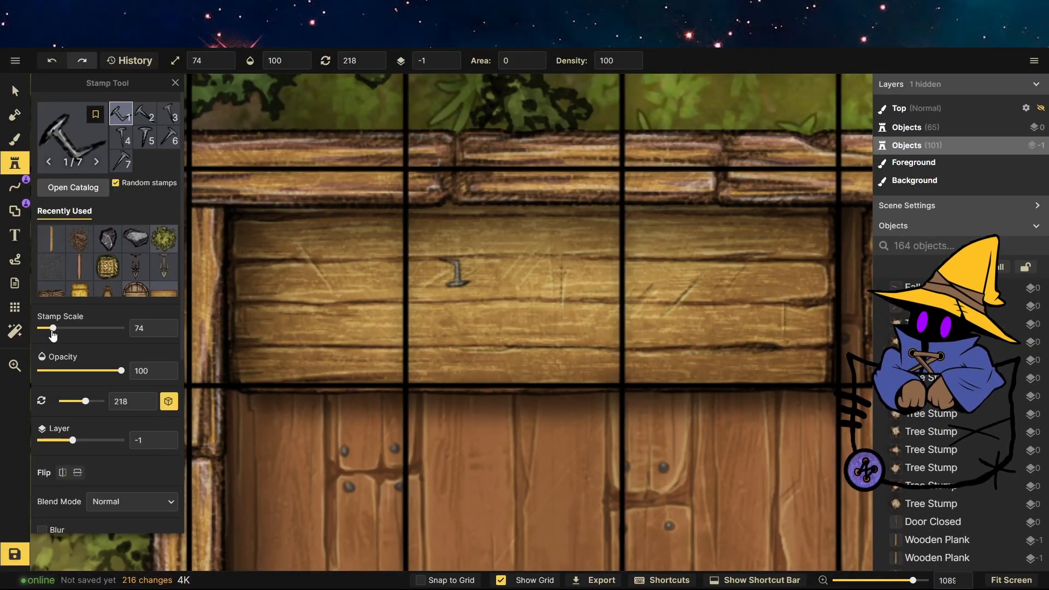
click(279, 262)
click(283, 266)
click(283, 266)
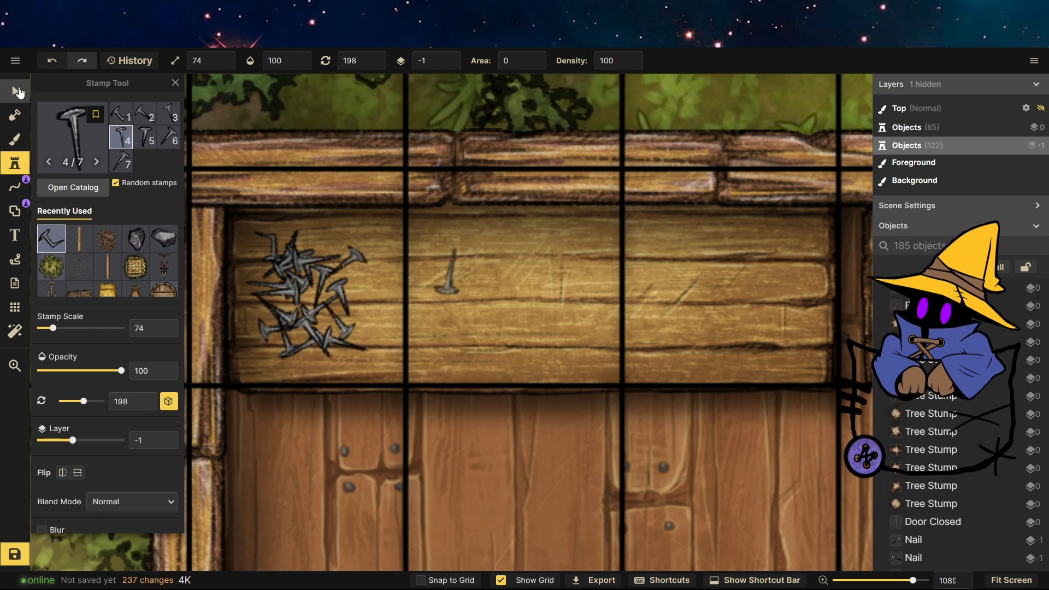
Select the whole nail cluster and scale it down to about 53%.
click(18, 92)
click(439, 366)
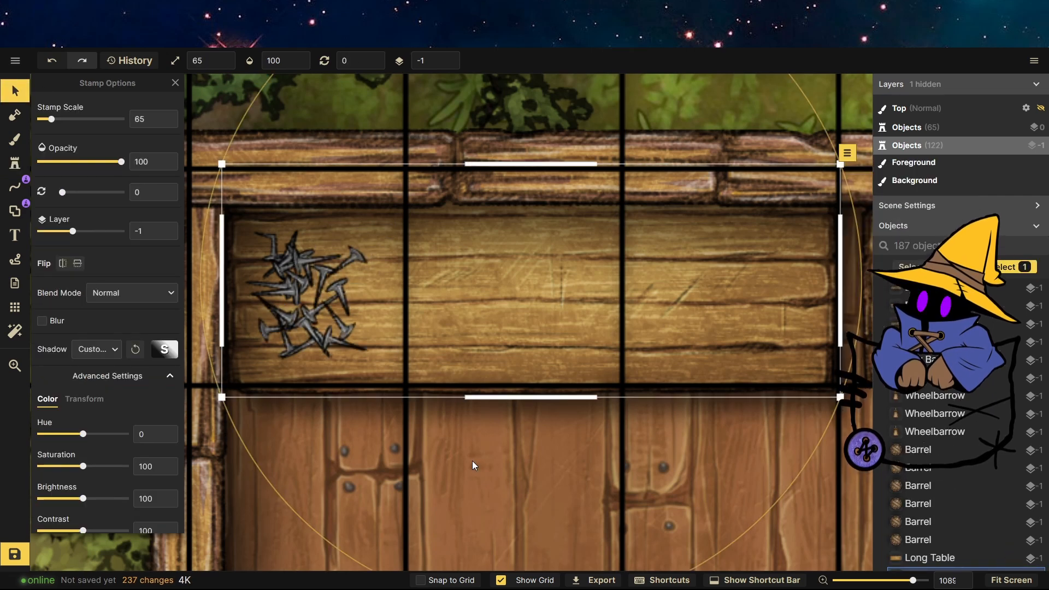
drag(392, 382, 240, 219)
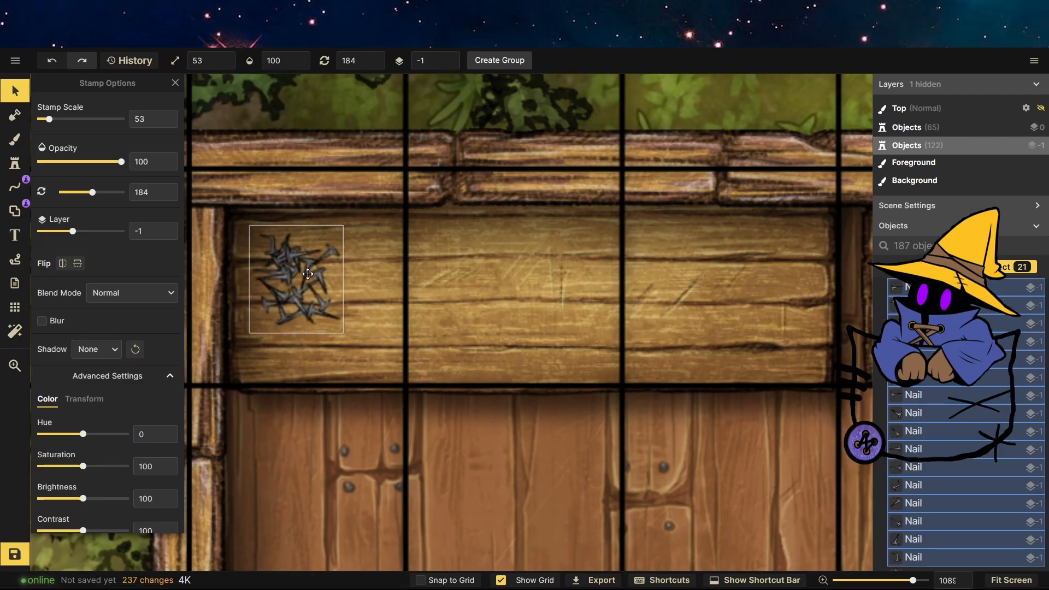
scroll(308, 274, up, 3)
click(408, 454)
scroll(273, 429, down, 4)
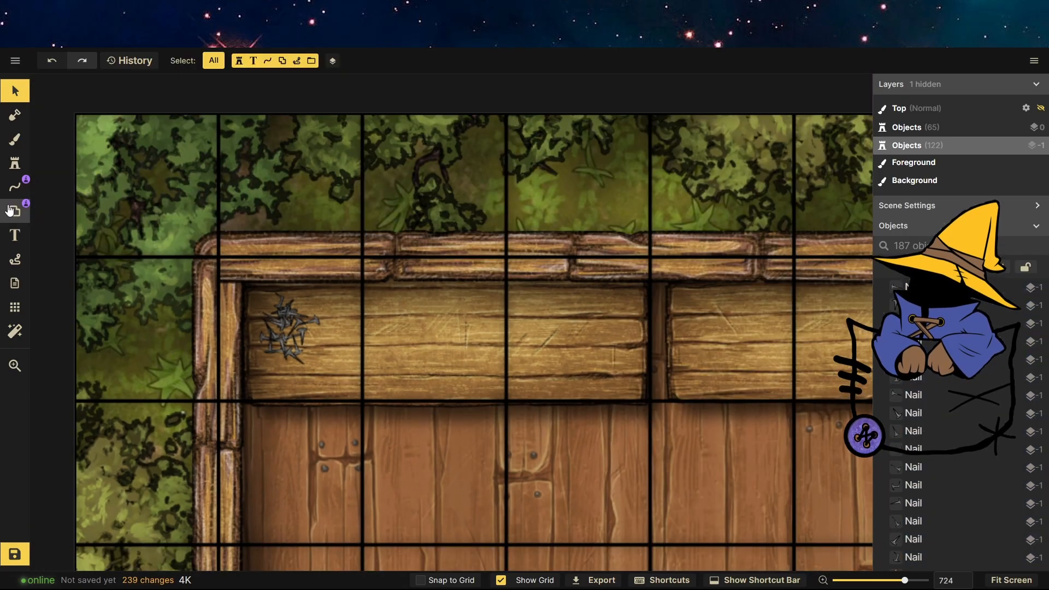
Choose a chisel stamp from the Artisans catalog and stamp chisels beside the nails on the shelf.
click(15, 164)
click(70, 188)
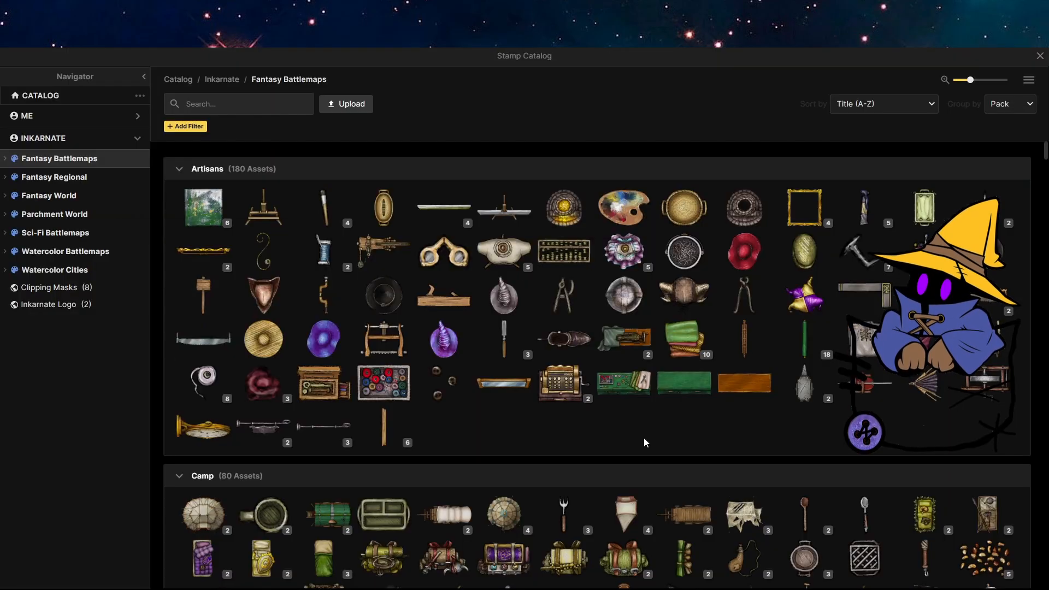
click(515, 348)
click(331, 331)
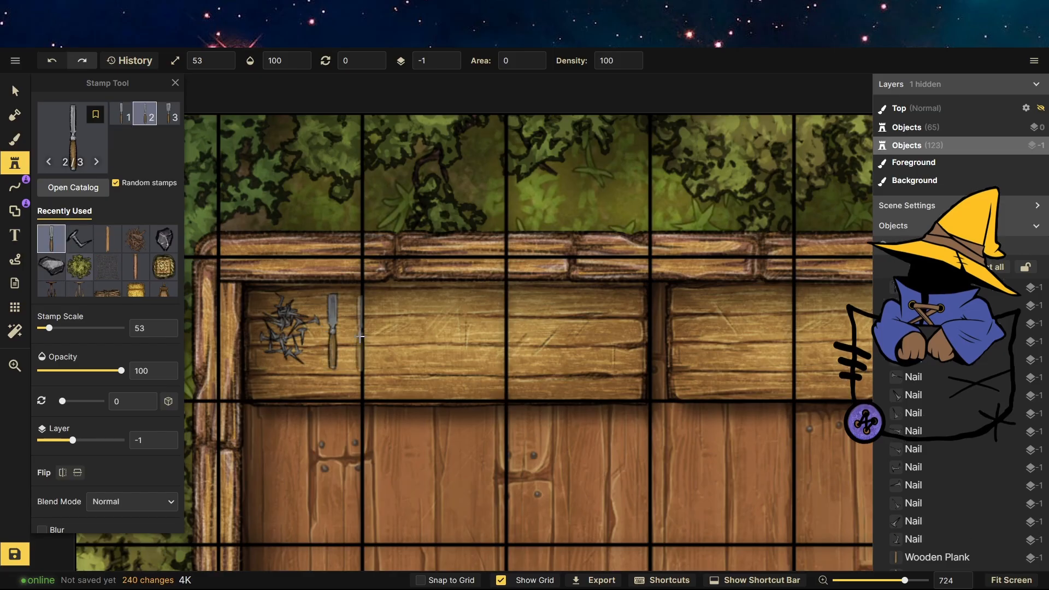
Stamp a wood plane and a clamp from the Artisans catalog further along the shelf.
click(81, 141)
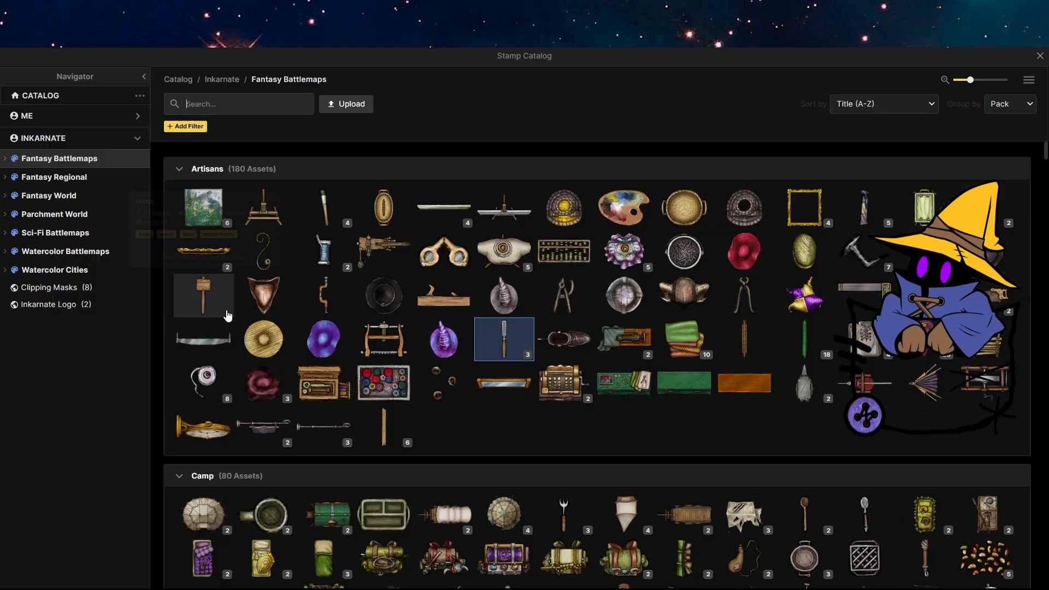
click(437, 293)
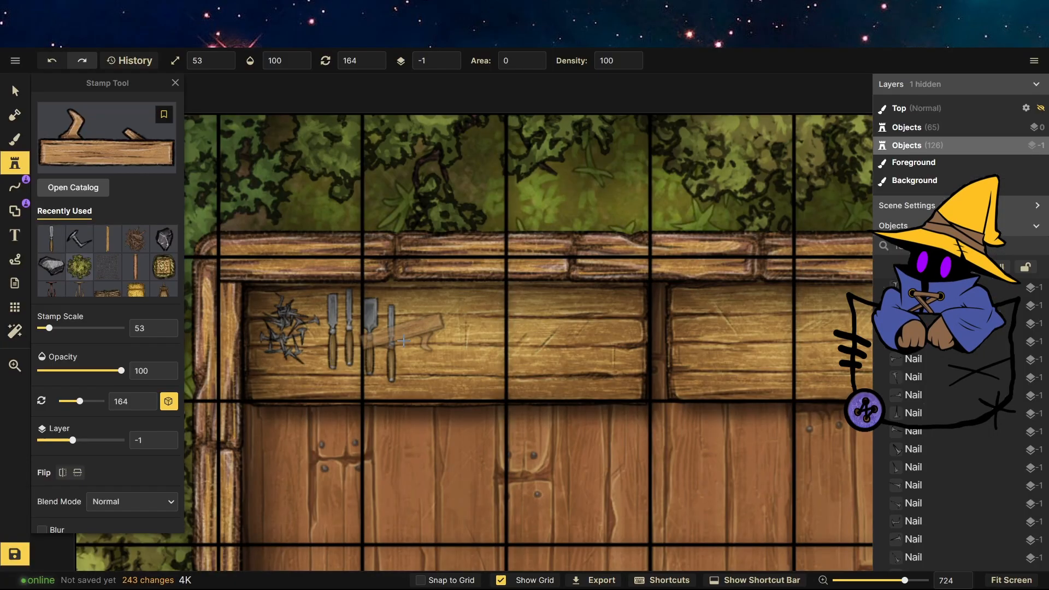
click(438, 317)
click(109, 144)
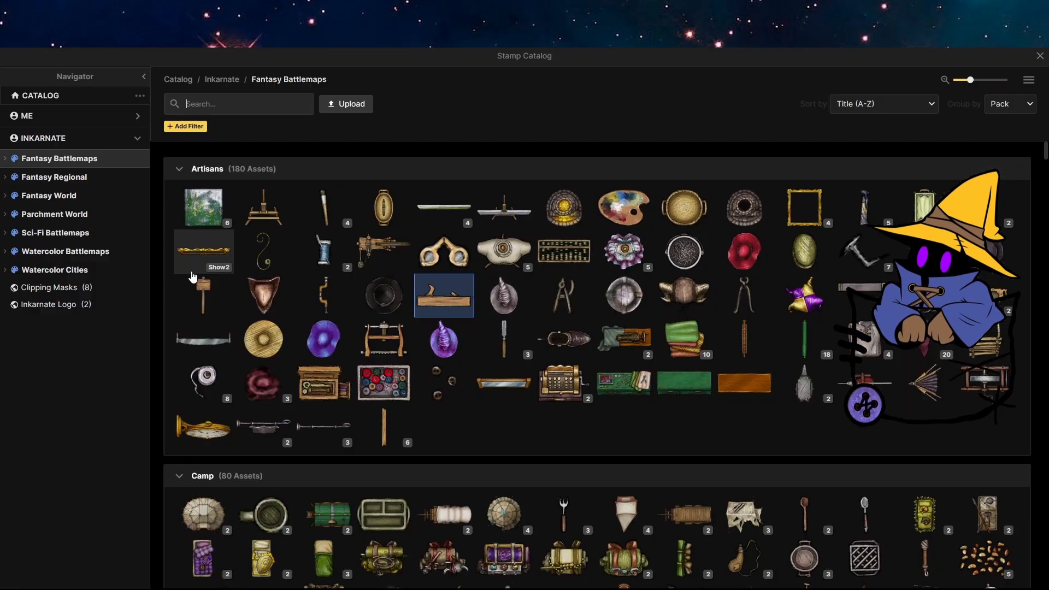
click(343, 300)
click(595, 307)
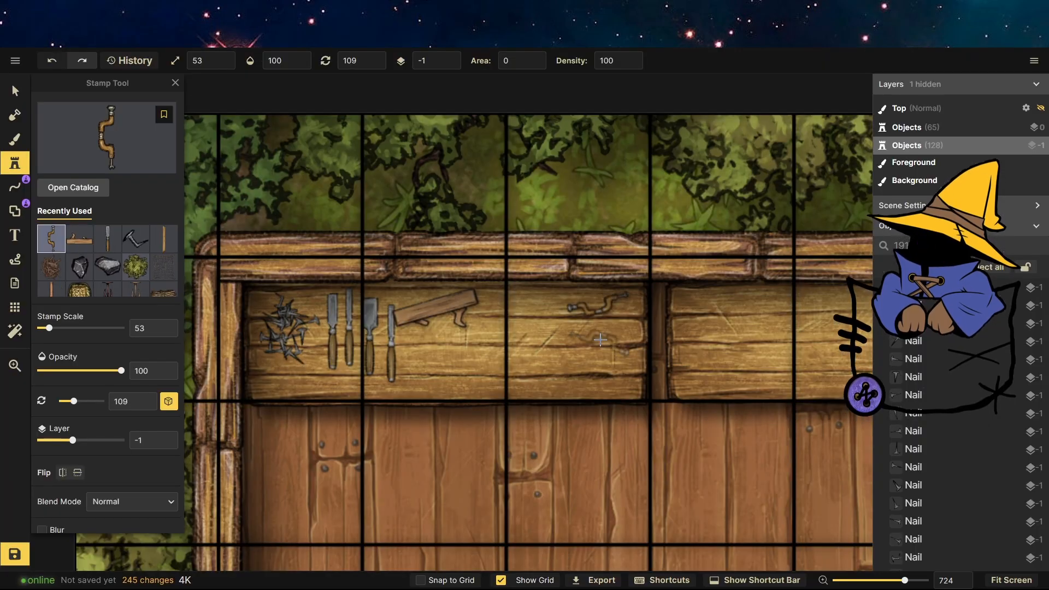
Choose the mallet stamp from the Artisans catalog and stamp it next to the clamp on the shelf.
click(122, 188)
click(203, 296)
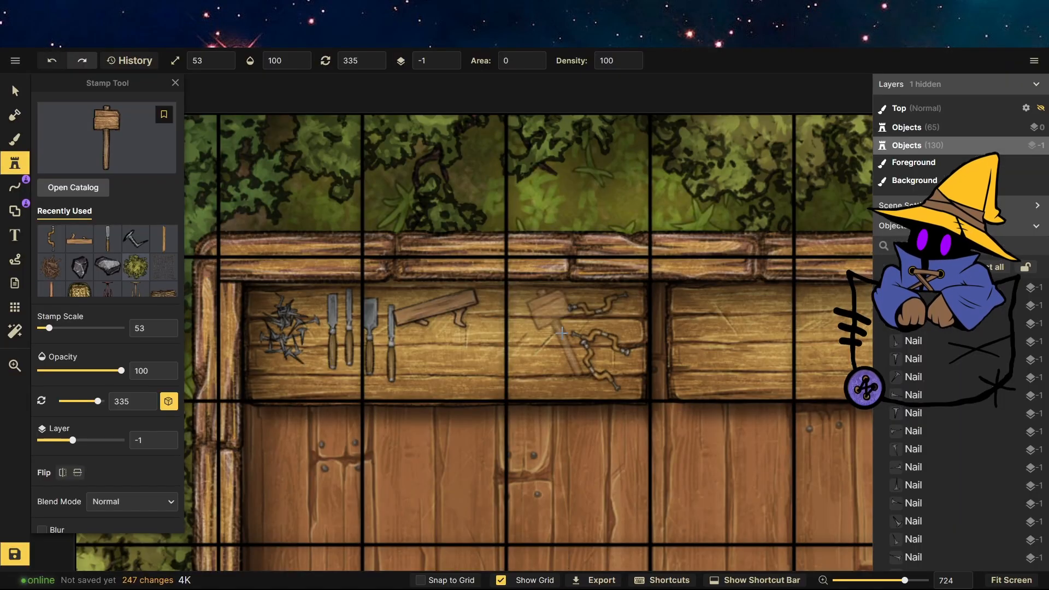
click(551, 336)
Choose a saw stamp from the Artisans catalog and stamp saws on the shelf beside the mallet.
click(100, 143)
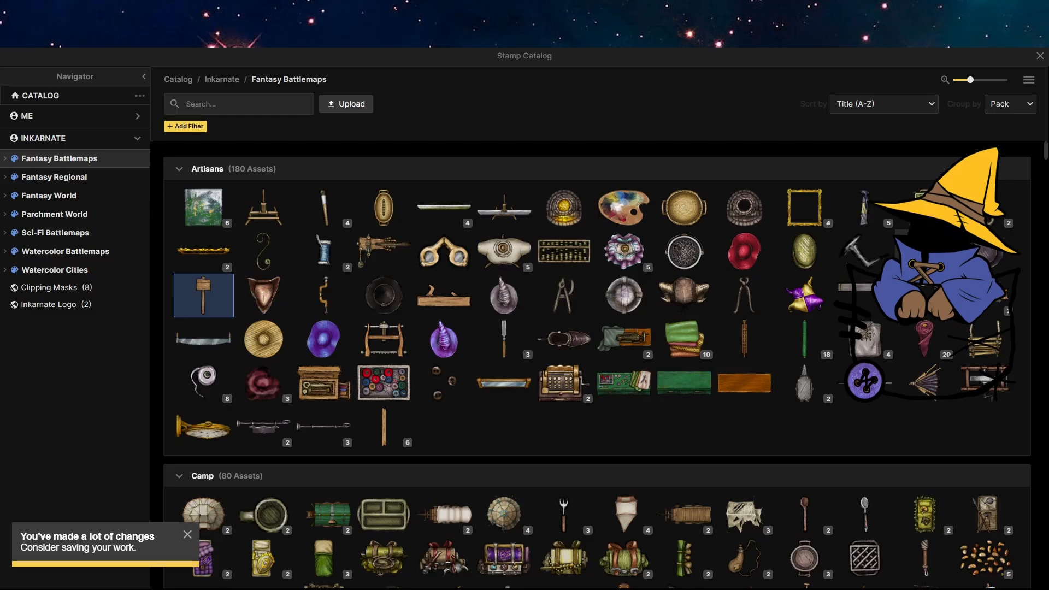
click(999, 302)
click(508, 354)
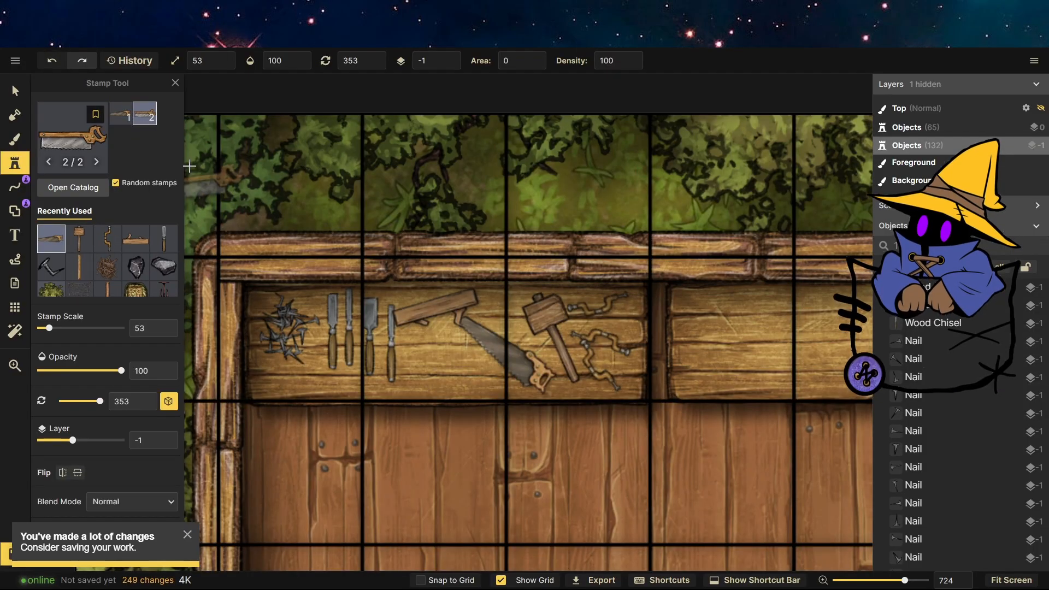
click(453, 359)
scroll(453, 358, down, 6)
drag(610, 356, 485, 346)
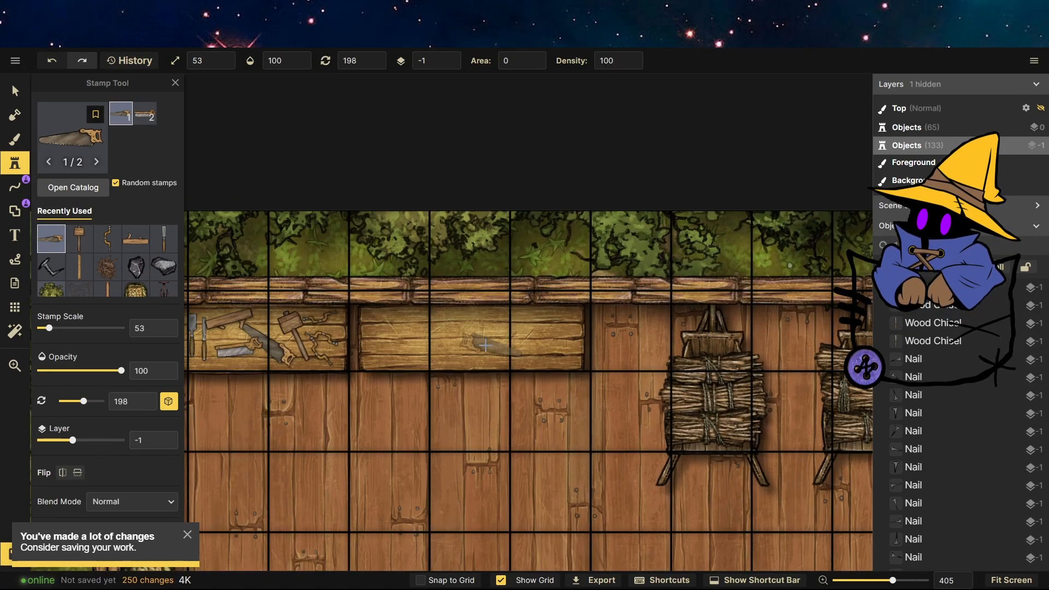
Choose the stone grinder stamp from the Artisans catalog and stamp it on the second shelf.
click(76, 140)
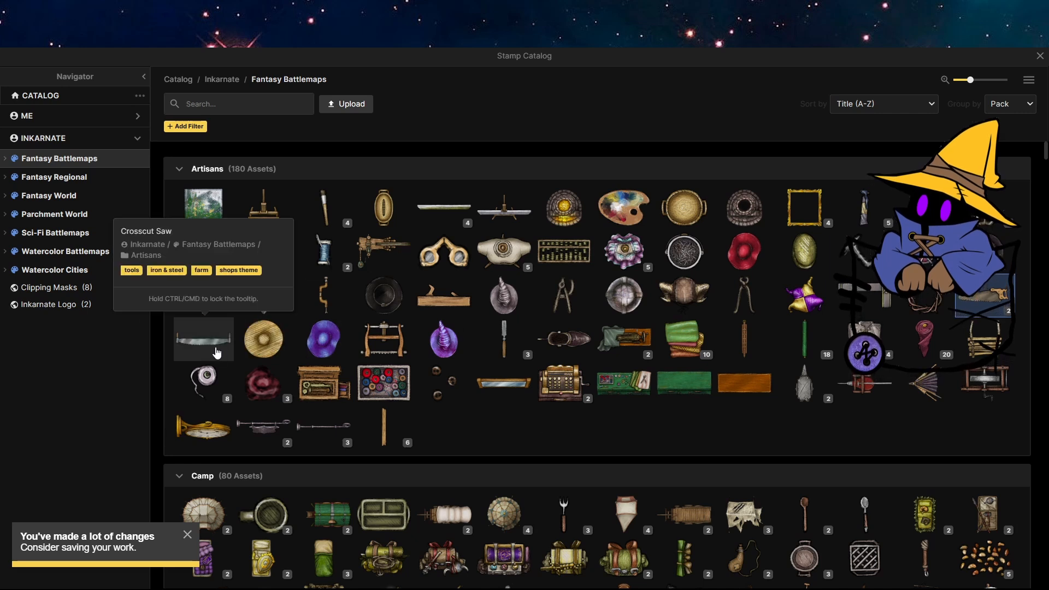
click(986, 382)
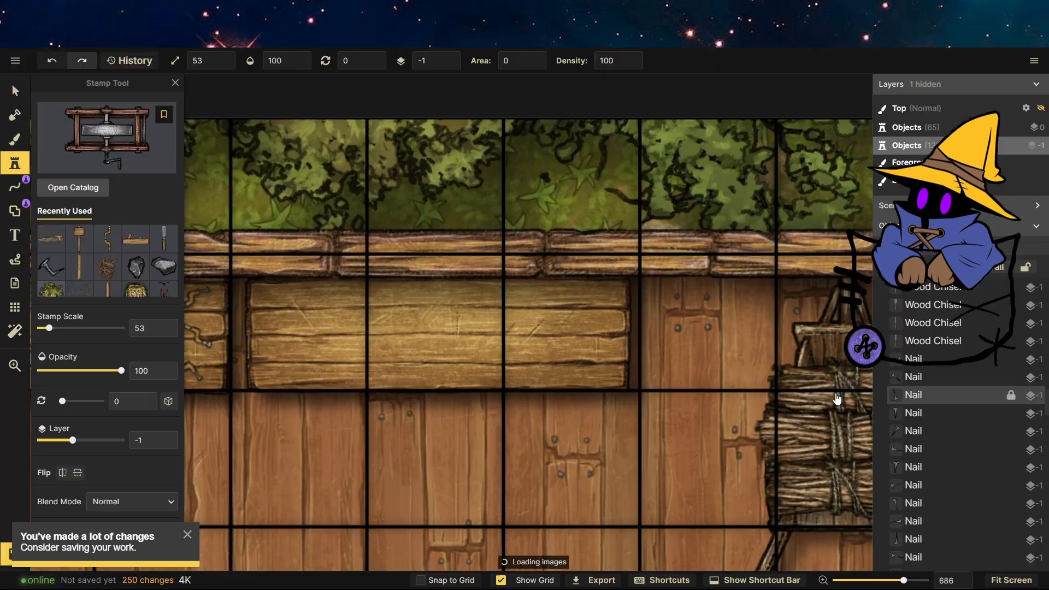
click(569, 327)
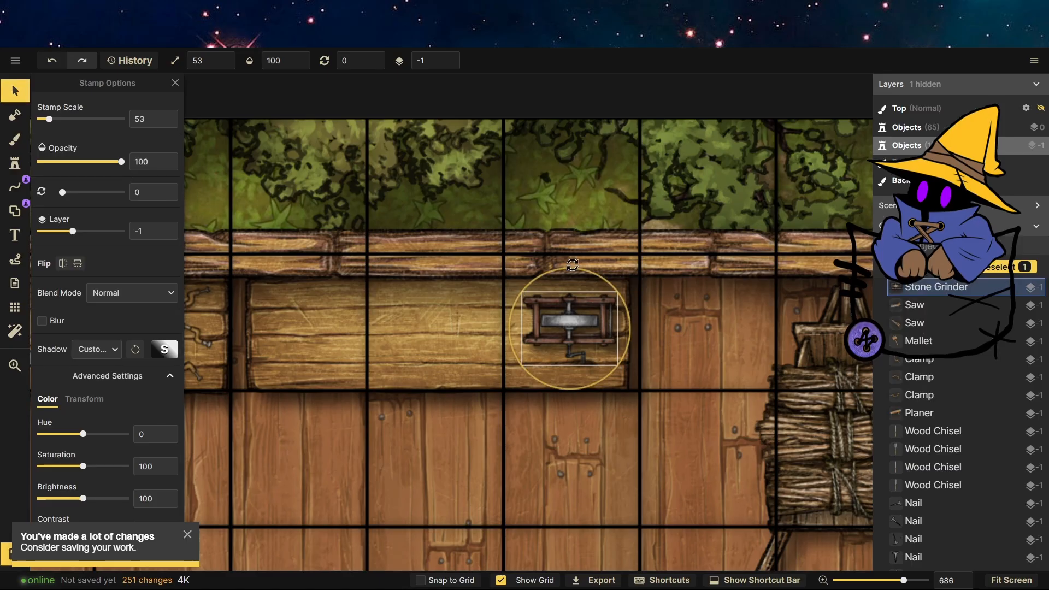
Rotate the stone grinder to about 115° and nudge it into place on the shelf.
drag(607, 281, 543, 273)
drag(584, 313, 604, 319)
drag(615, 254, 545, 411)
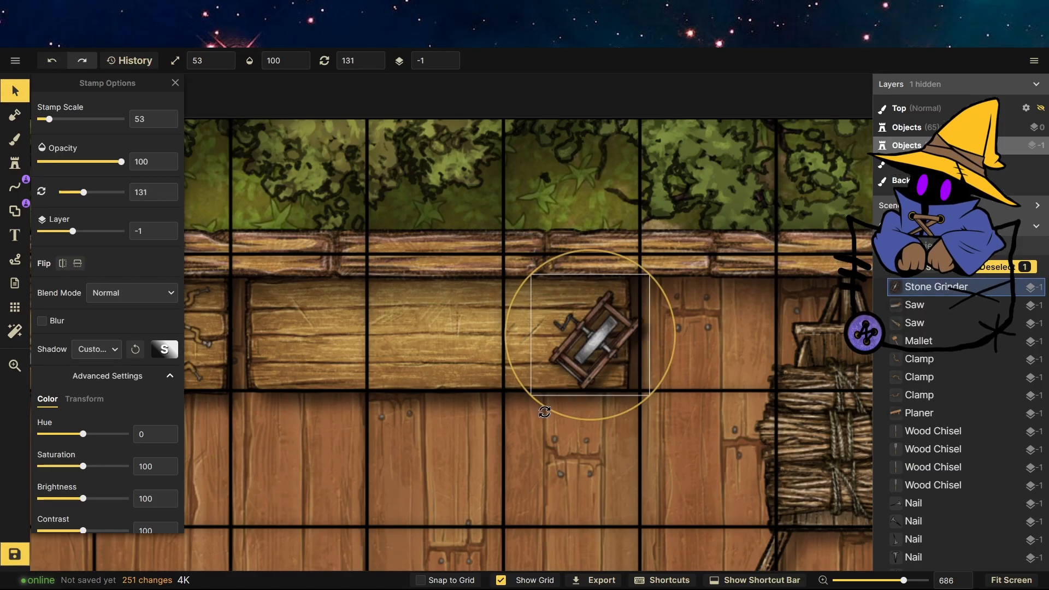
drag(625, 257, 602, 252)
drag(613, 331, 600, 318)
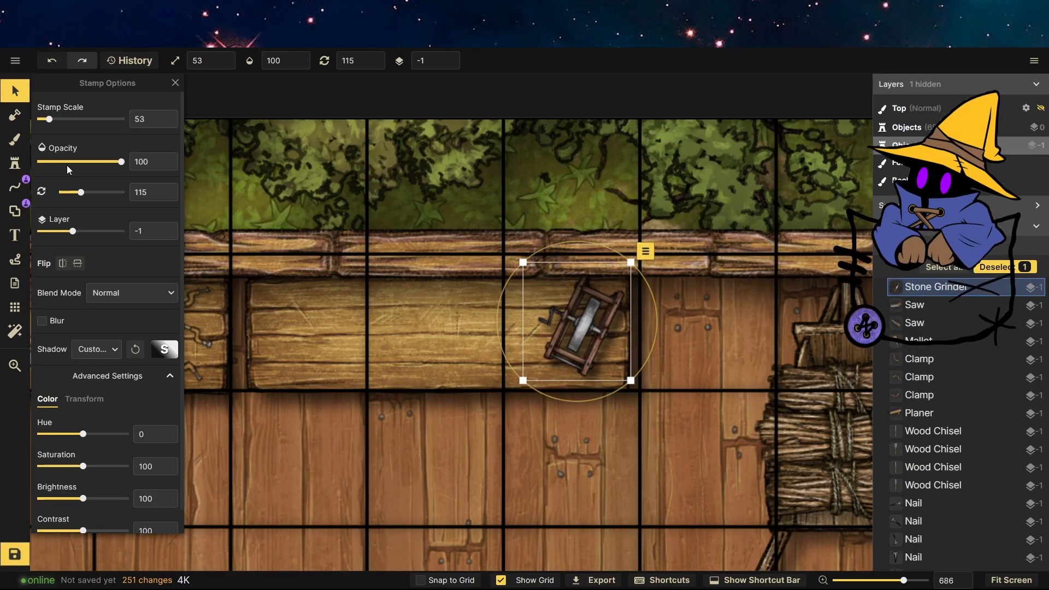
Choose a chair stamp from the Core catalog and stamp a chair in front of the second shelf.
click(15, 163)
click(71, 142)
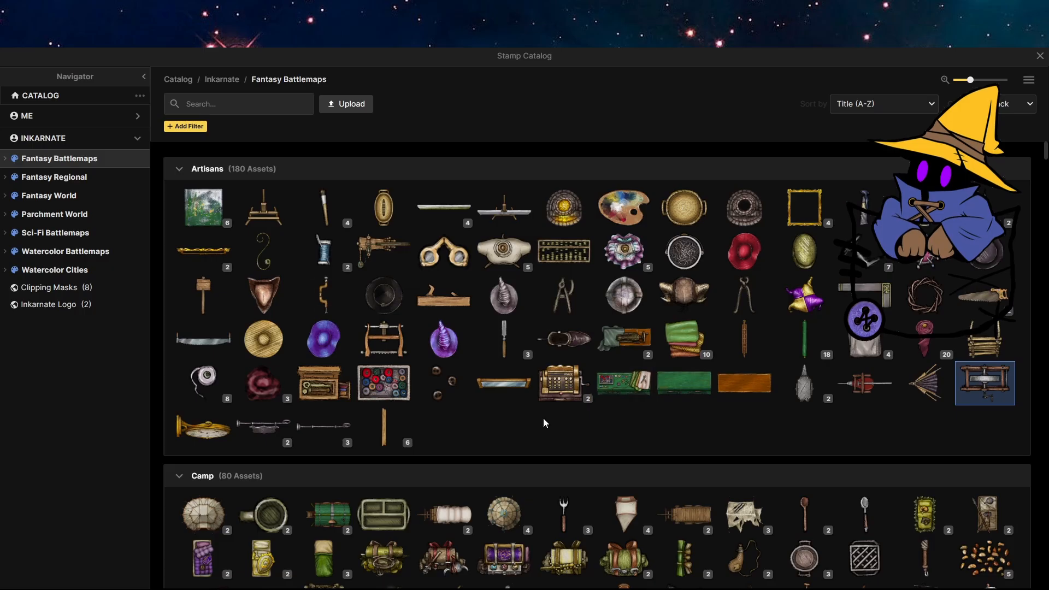
scroll(498, 425, down, 15)
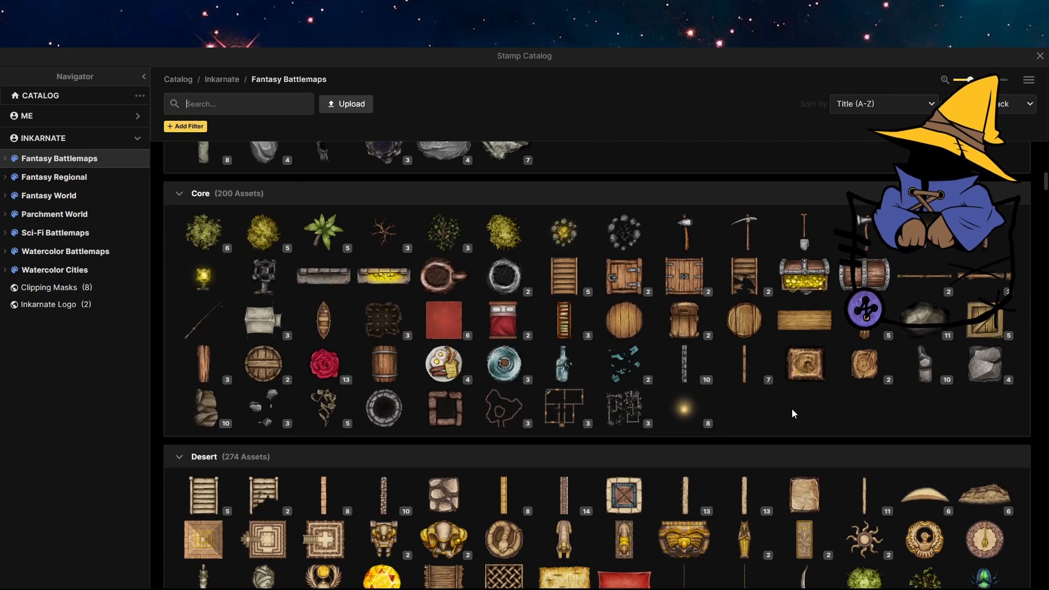
click(684, 320)
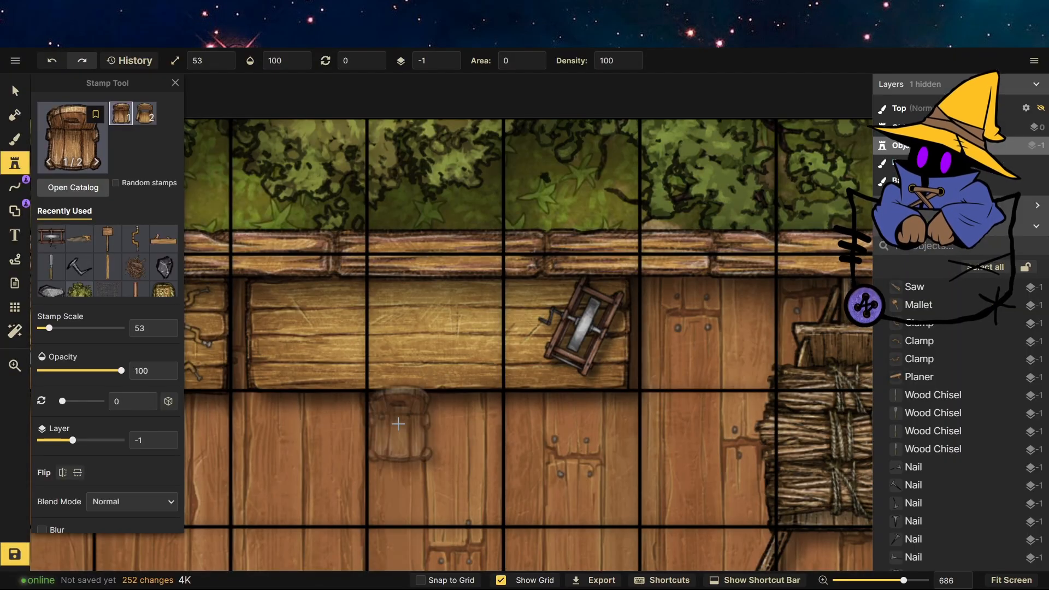
scroll(607, 419, down, 3)
scroll(607, 418, up, 4)
click(470, 431)
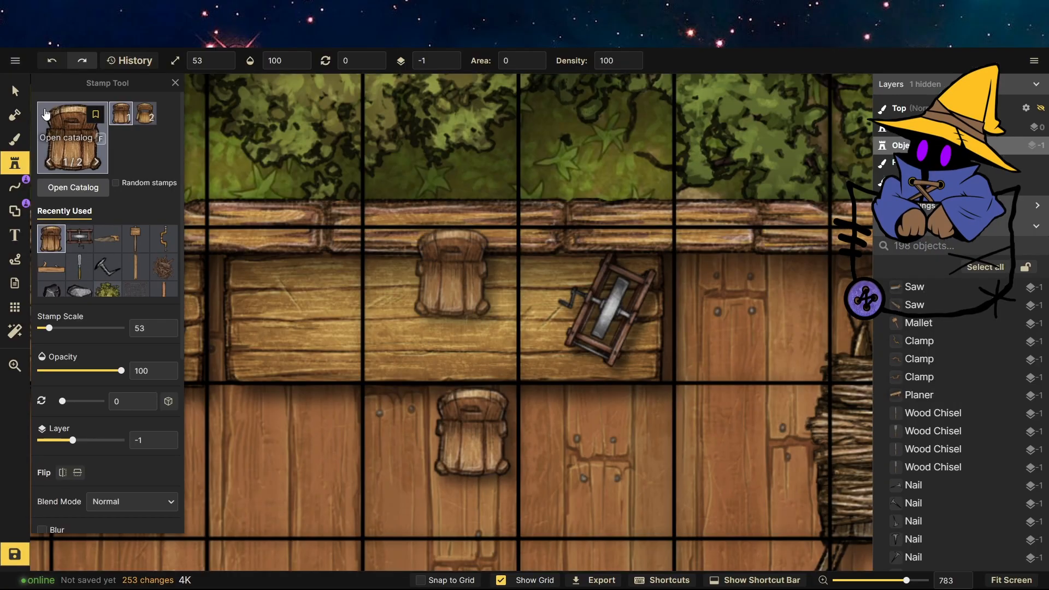
Enlarge the chair to about 101%, rotate it and move it in front of the shelf.
click(15, 91)
drag(527, 372, 497, 506)
drag(528, 489, 598, 563)
drag(538, 458, 461, 463)
drag(519, 377, 550, 347)
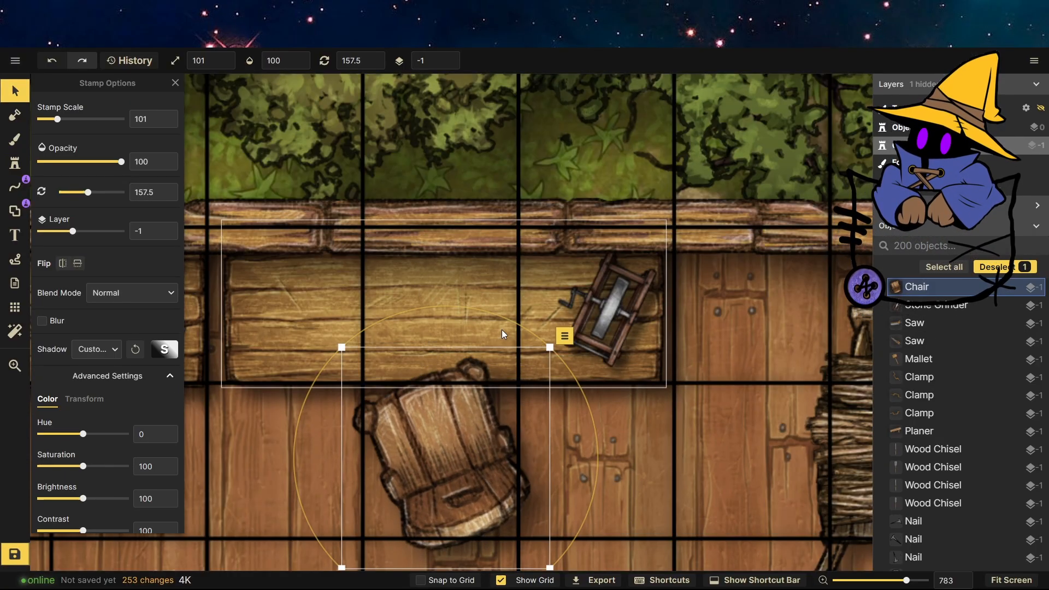
Move the chair down to layer -2 and rotate it to about 204°.
click(448, 68)
drag(444, 300, 557, 354)
drag(449, 434, 433, 442)
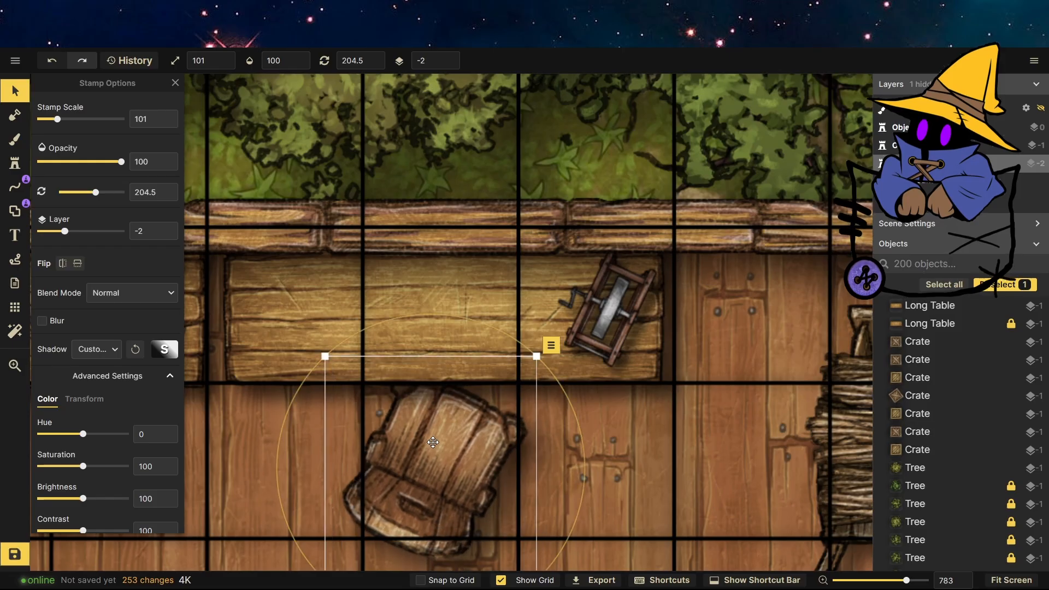
Scale the chair down to about 81% and rotate it to about 164°.
scroll(433, 442, down, 5)
scroll(528, 300, up, 5)
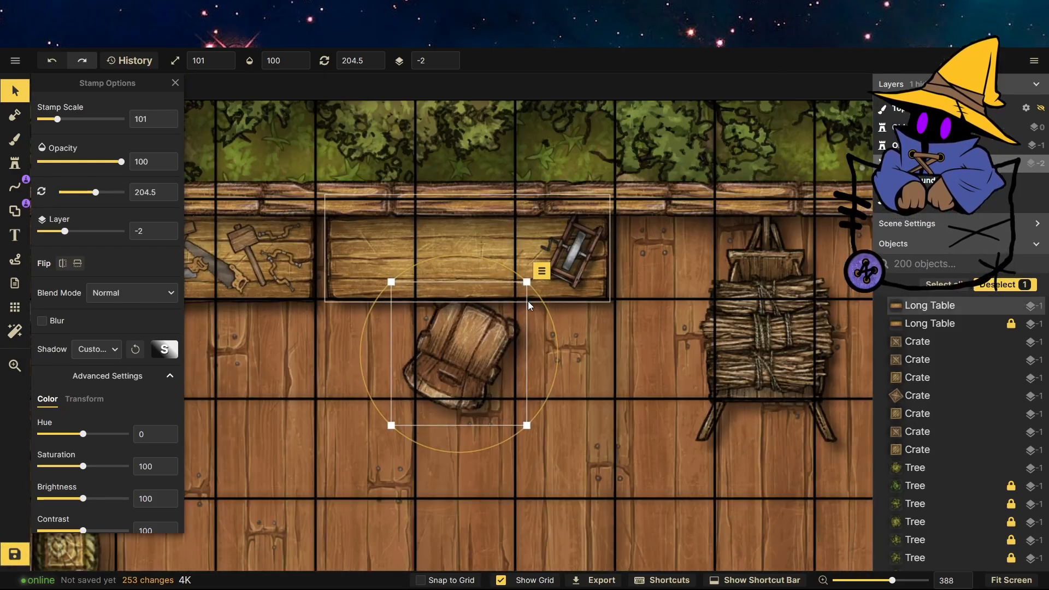
drag(503, 302, 448, 284)
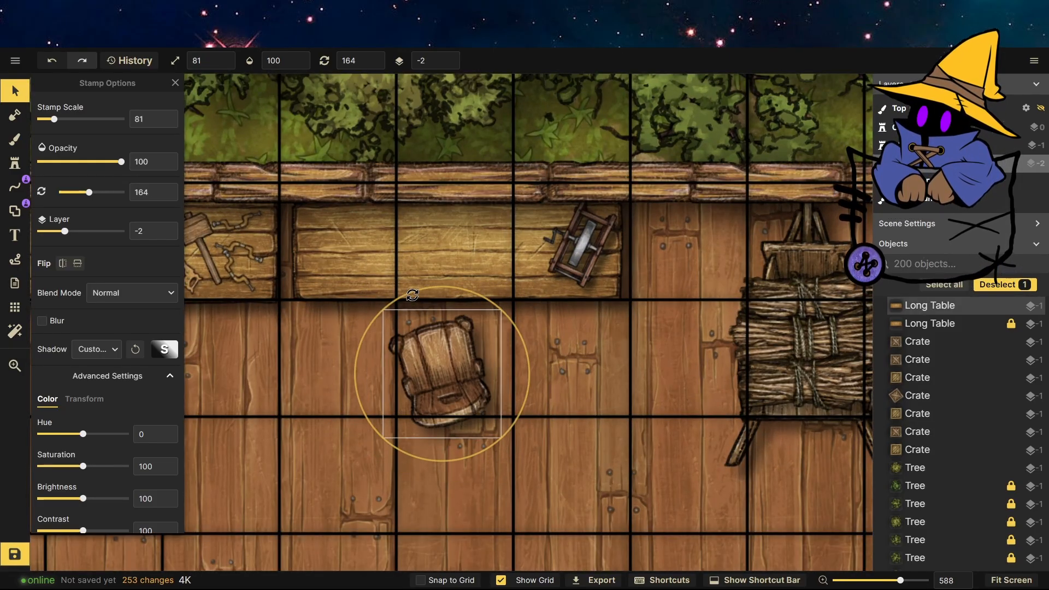
click(533, 360)
Choose the toy raven stamp from the catalog and turn off random stamps.
scroll(532, 361, down, 3)
scroll(482, 295, down, 2)
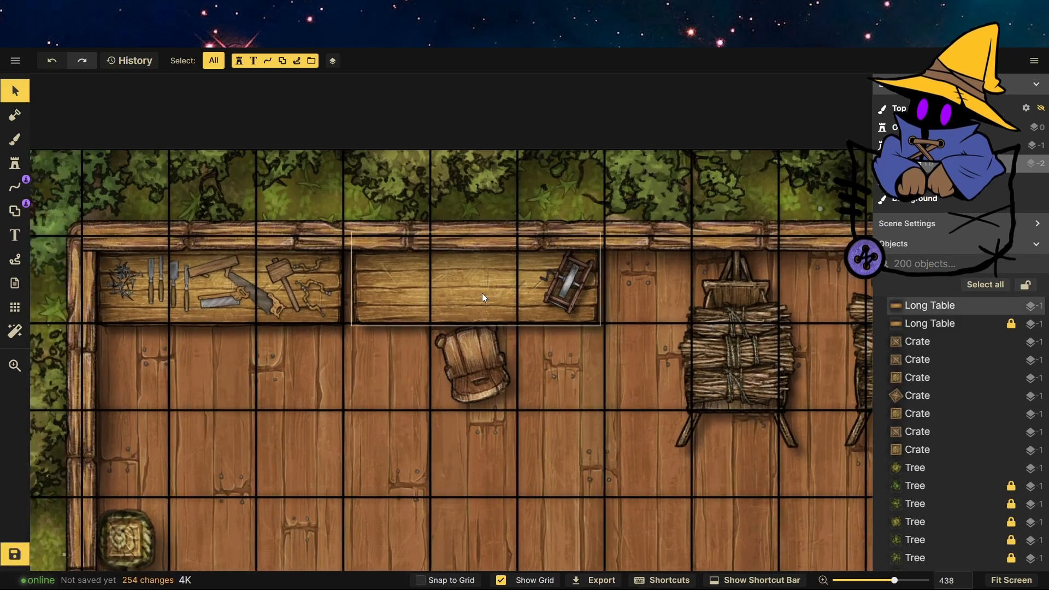
scroll(483, 295, up, 2)
key(s)
scroll(439, 444, down, 20)
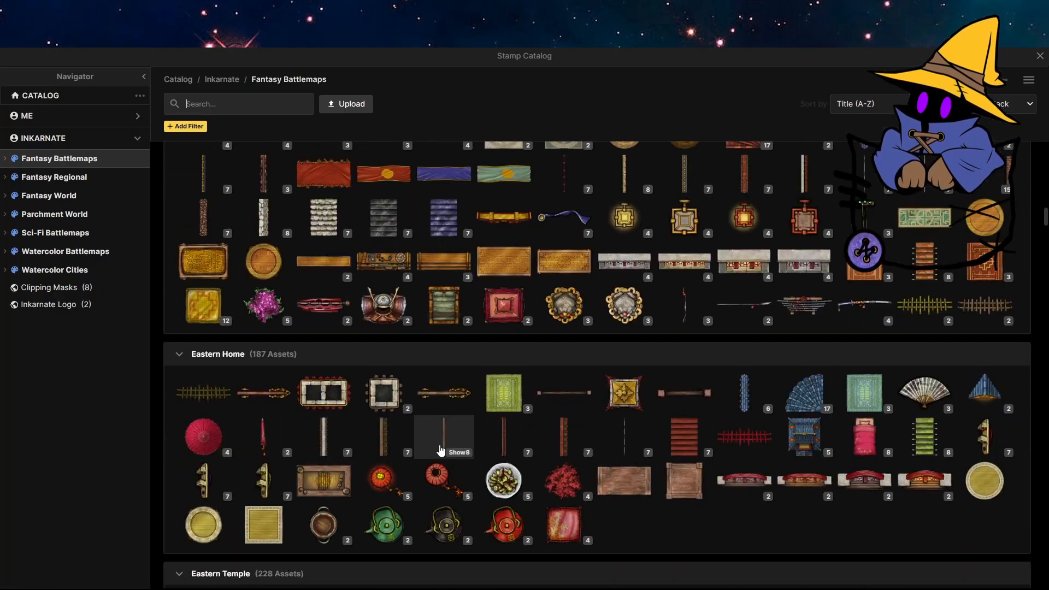
scroll(439, 445, down, 20)
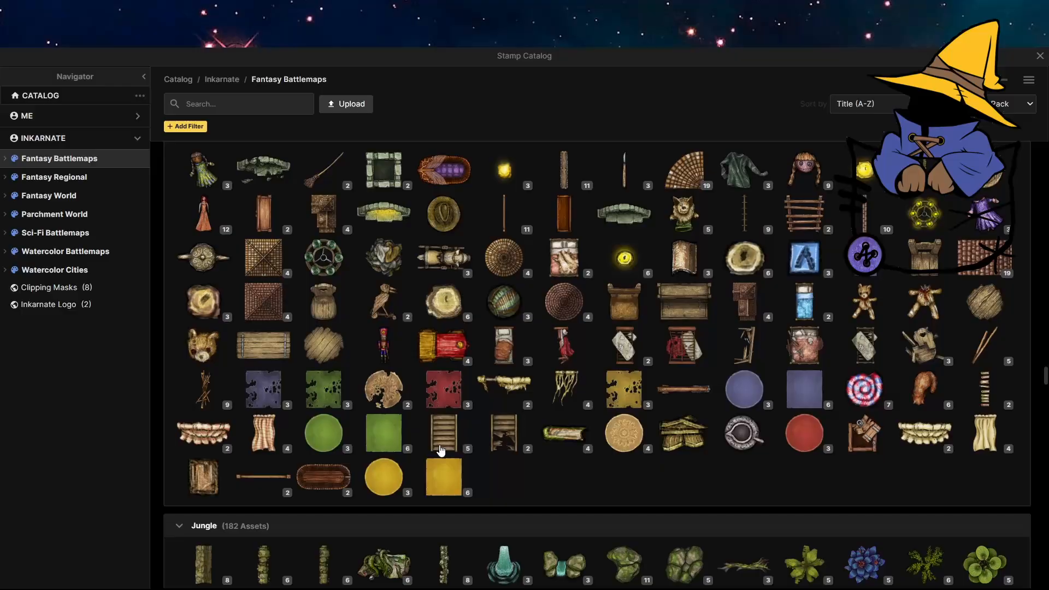
click(384, 302)
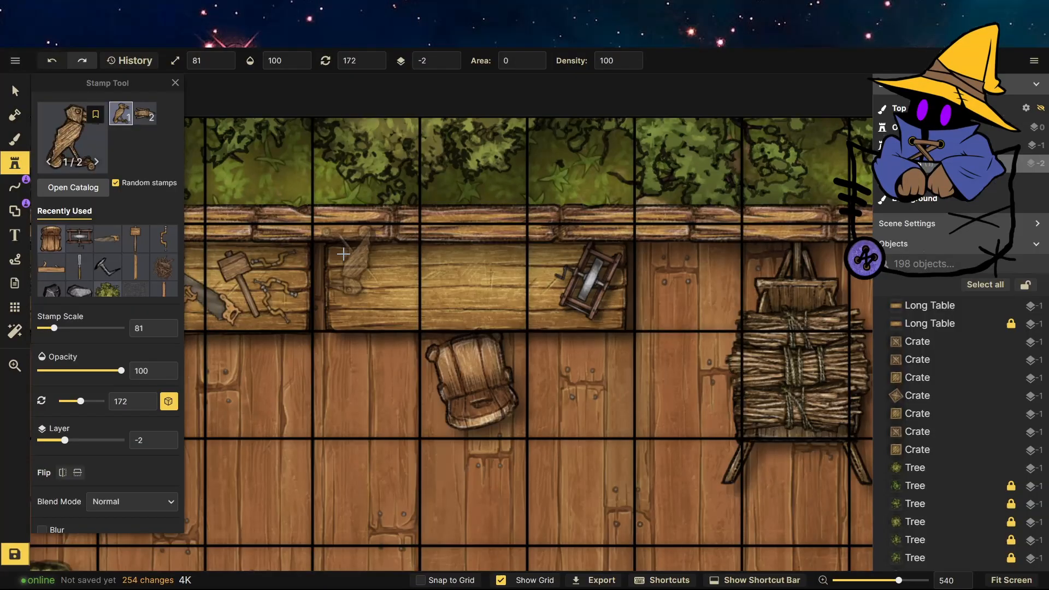
click(115, 184)
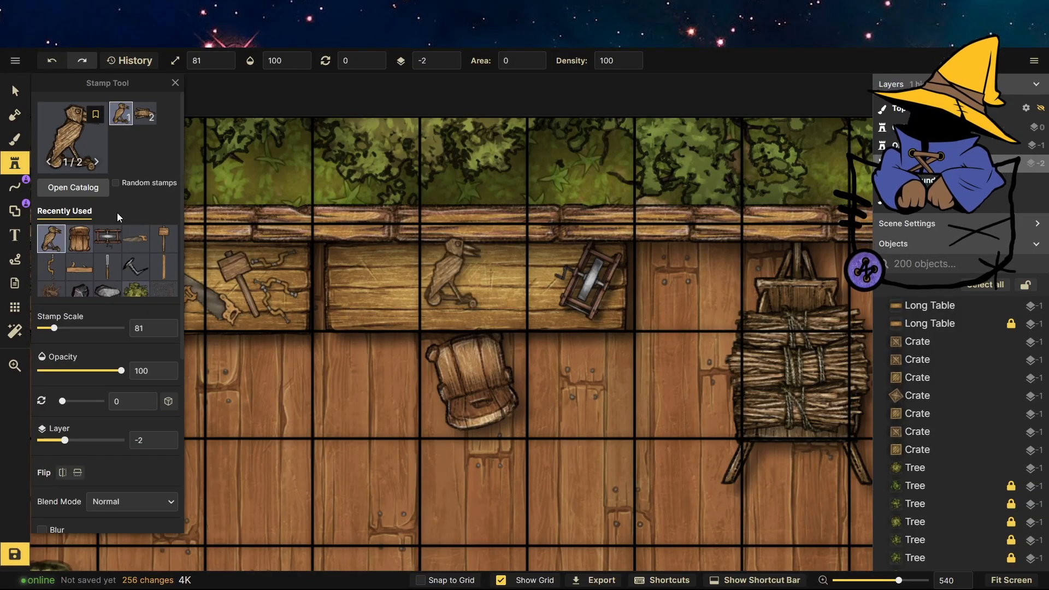
Select the extra toy raven on the shelf, drag it off and delete it.
click(16, 90)
click(454, 57)
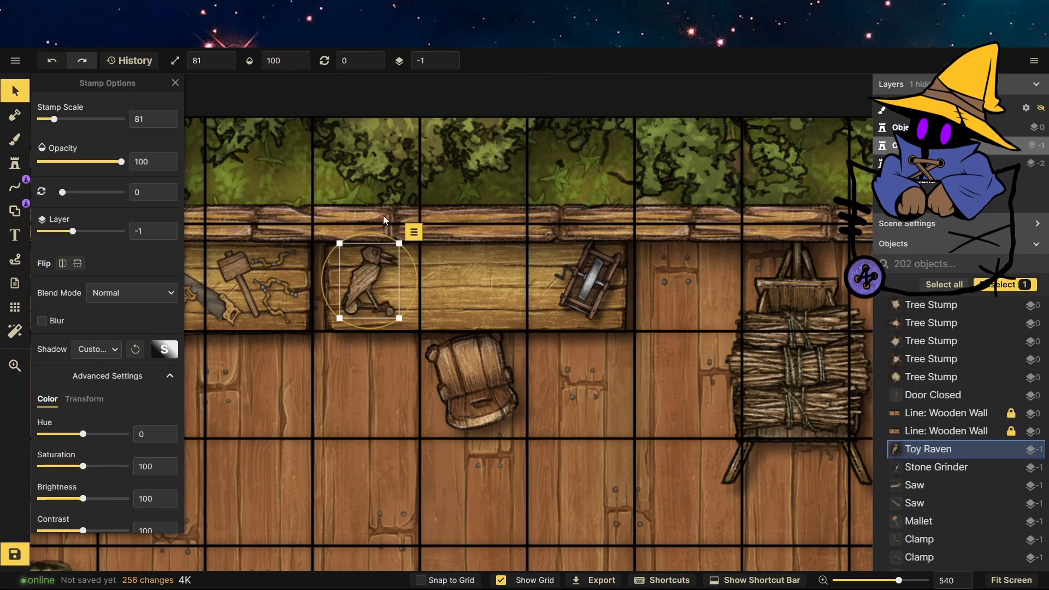
drag(383, 234, 393, 239)
drag(406, 237, 390, 256)
drag(362, 287, 363, 420)
click(378, 349)
click(403, 369)
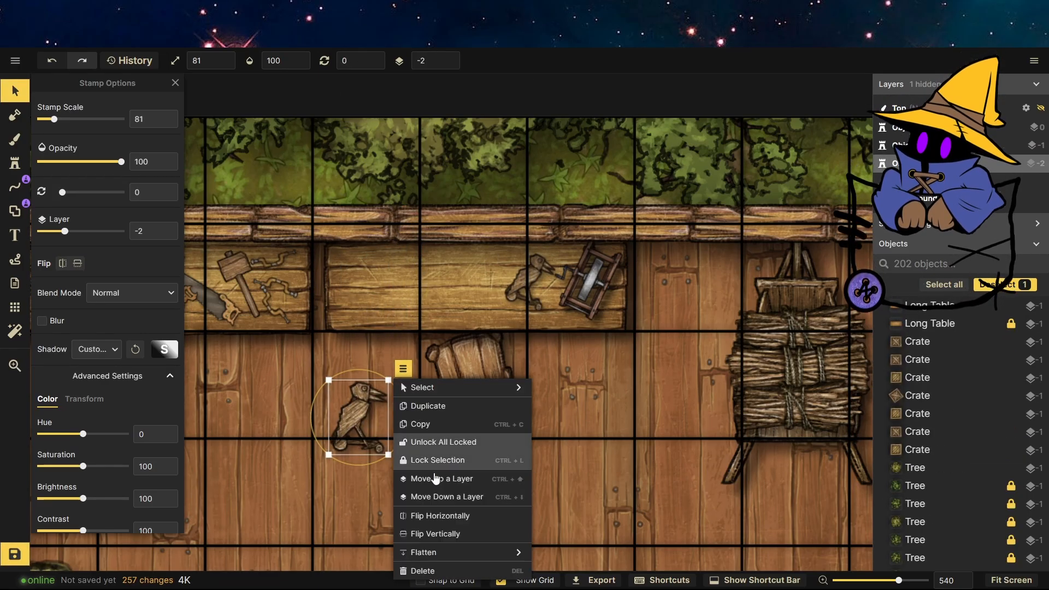
click(431, 570)
Choose the wooden knife stamp from the catalog and stamp knives on the second shelf.
click(15, 162)
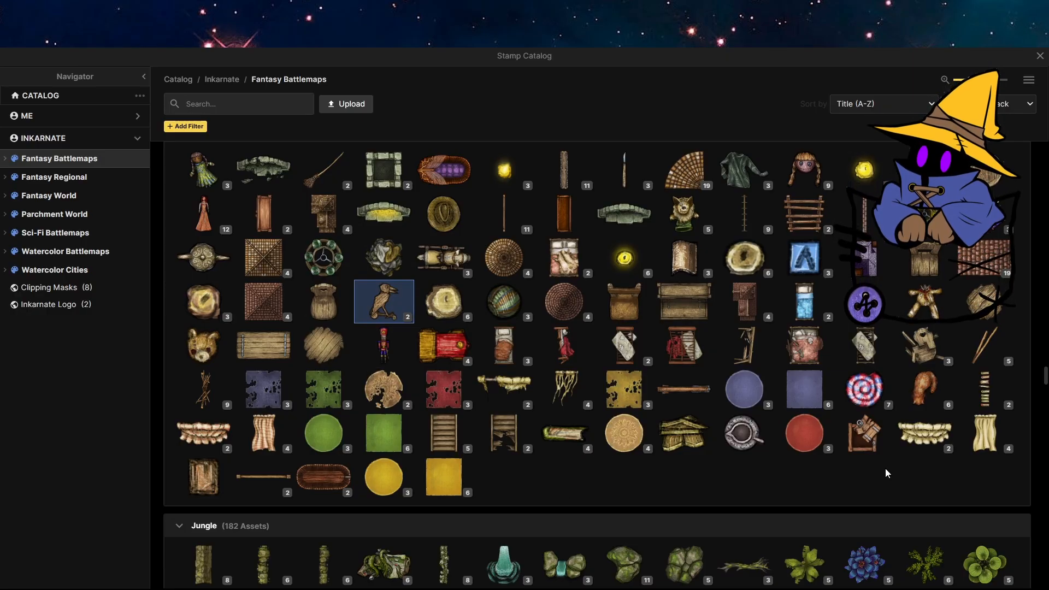
click(623, 169)
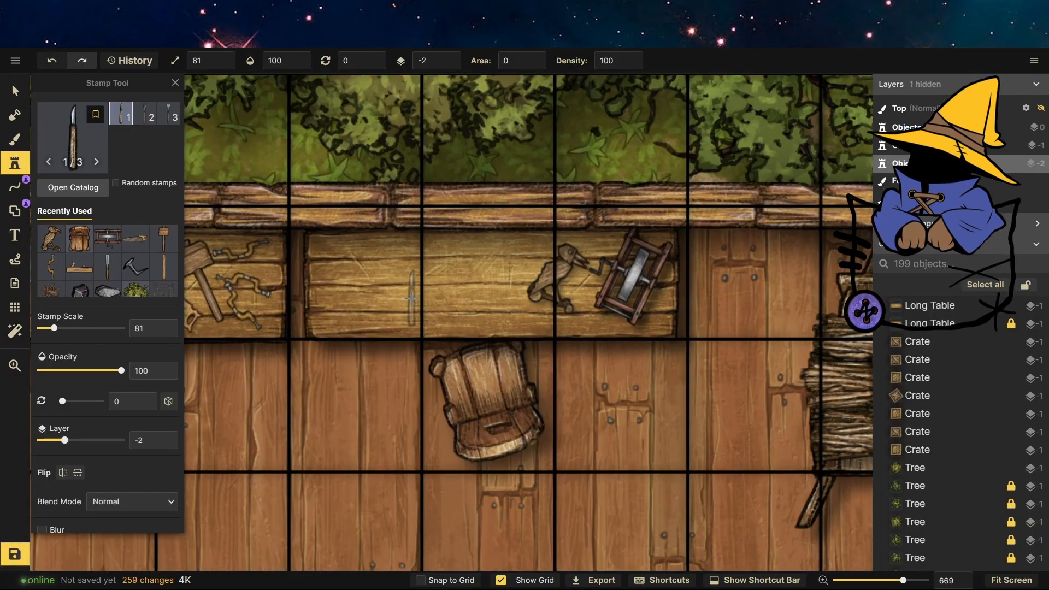
scroll(411, 298, up, 3)
double_click(452, 273)
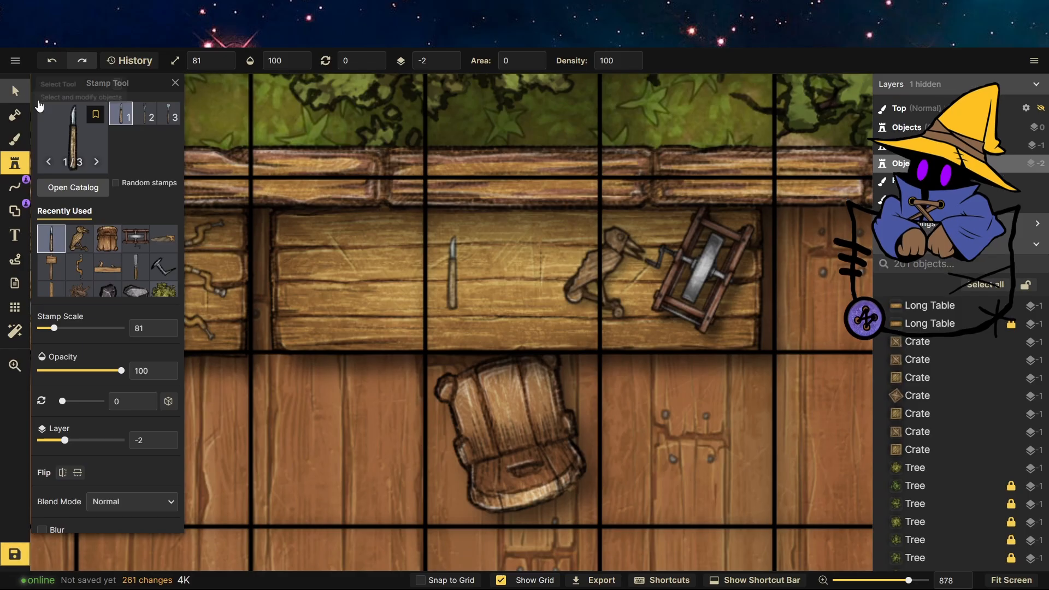
Move the wooden knives to layer -1 and remove the duplicate knife.
click(16, 92)
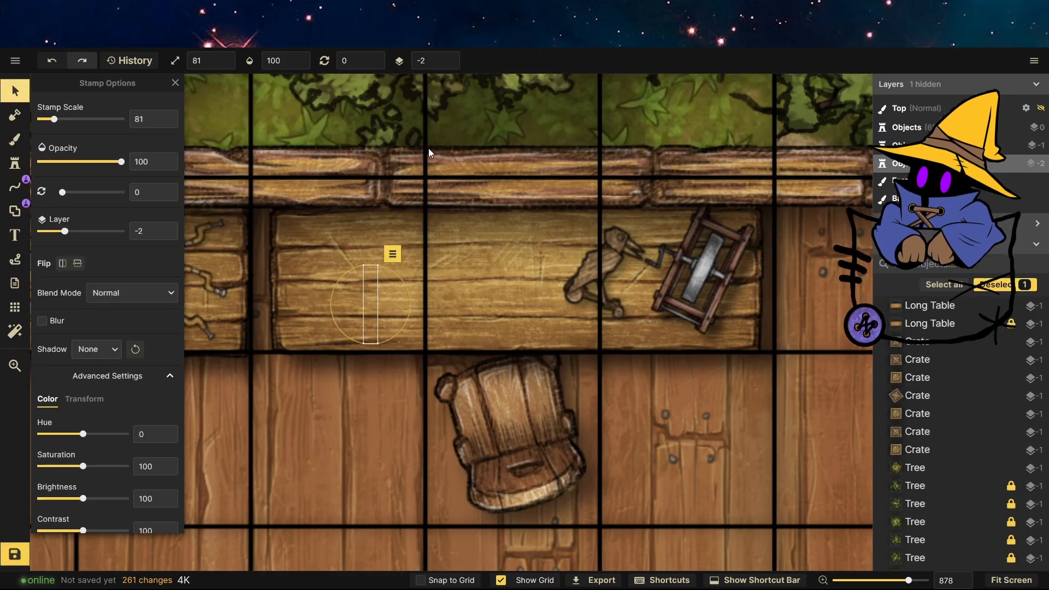
click(348, 301)
click(448, 57)
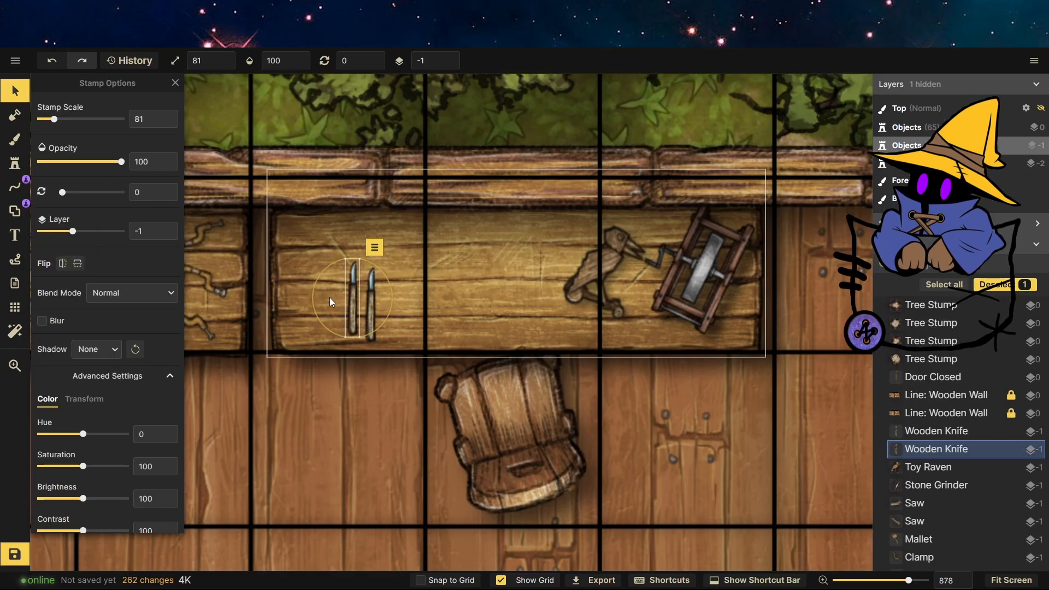
right_click(359, 295)
click(407, 448)
Move the wooden knife beside the stone grinder and rotate it to about 32°.
drag(372, 303, 594, 307)
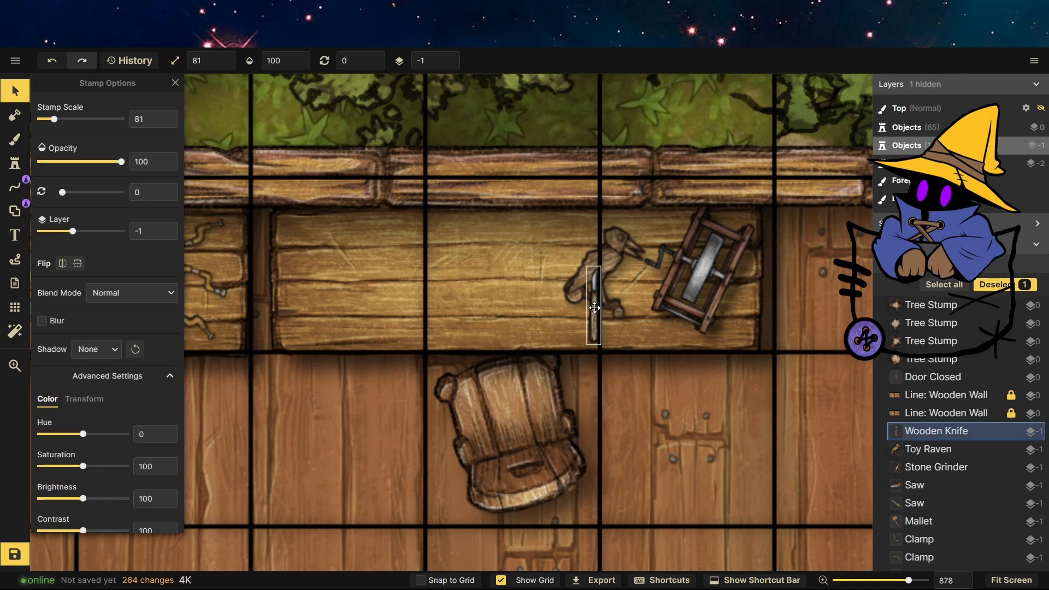
drag(638, 262, 663, 269)
drag(638, 309, 628, 321)
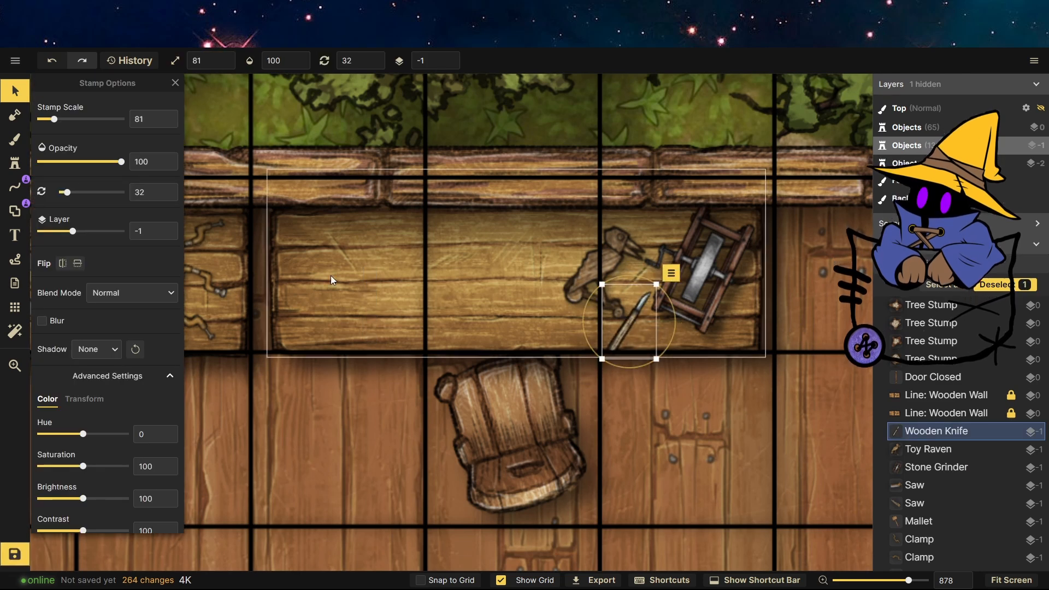
Choose the broom stamp from the catalog and stamp a broom on the second shelf.
click(15, 164)
click(72, 185)
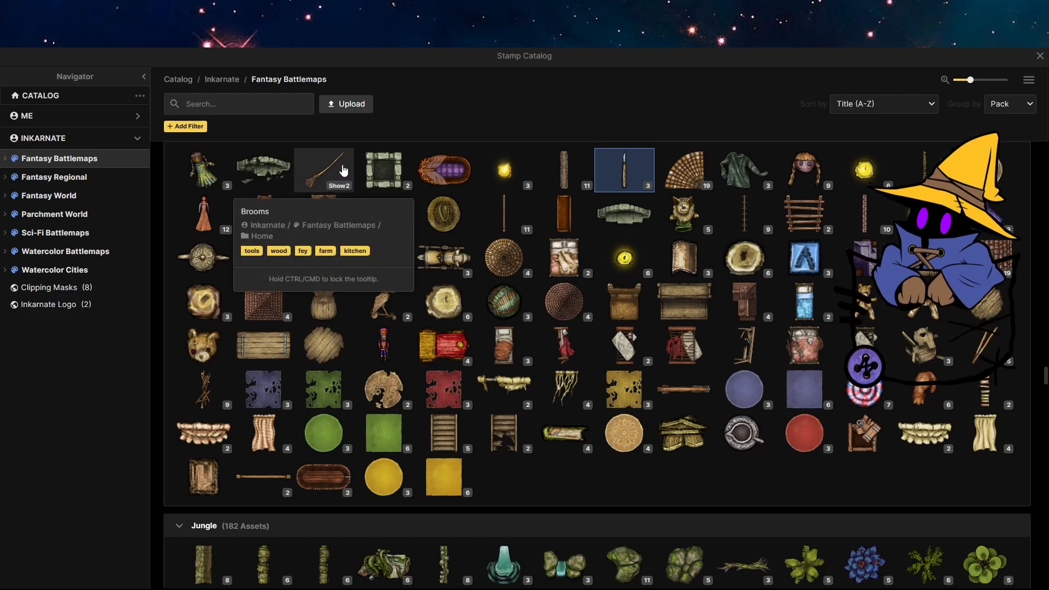
click(325, 170)
click(327, 319)
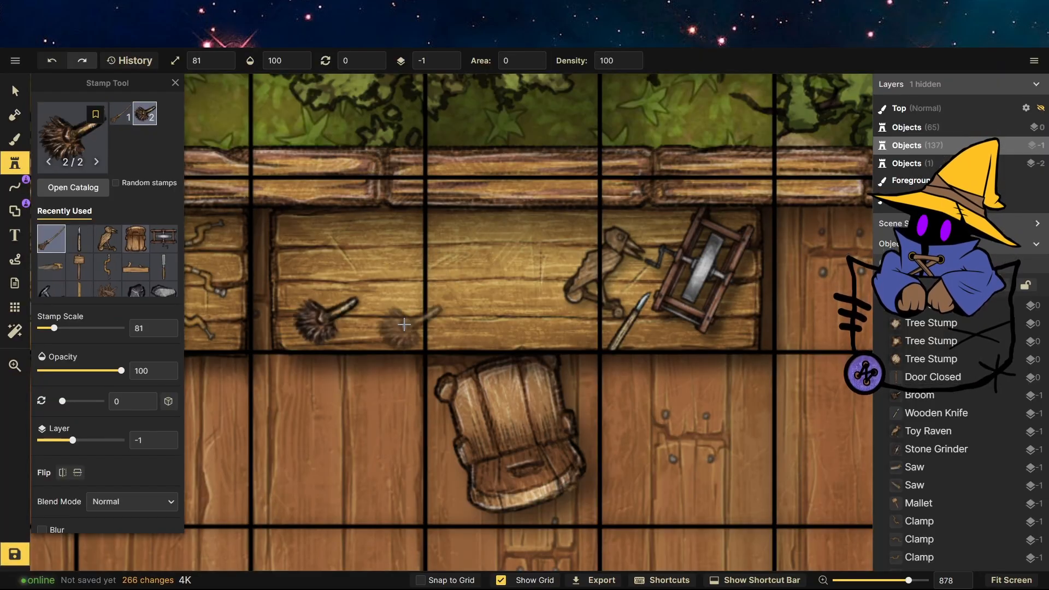
Open the stamp catalog and choose the chopped log stamp from the Tavern section.
click(74, 145)
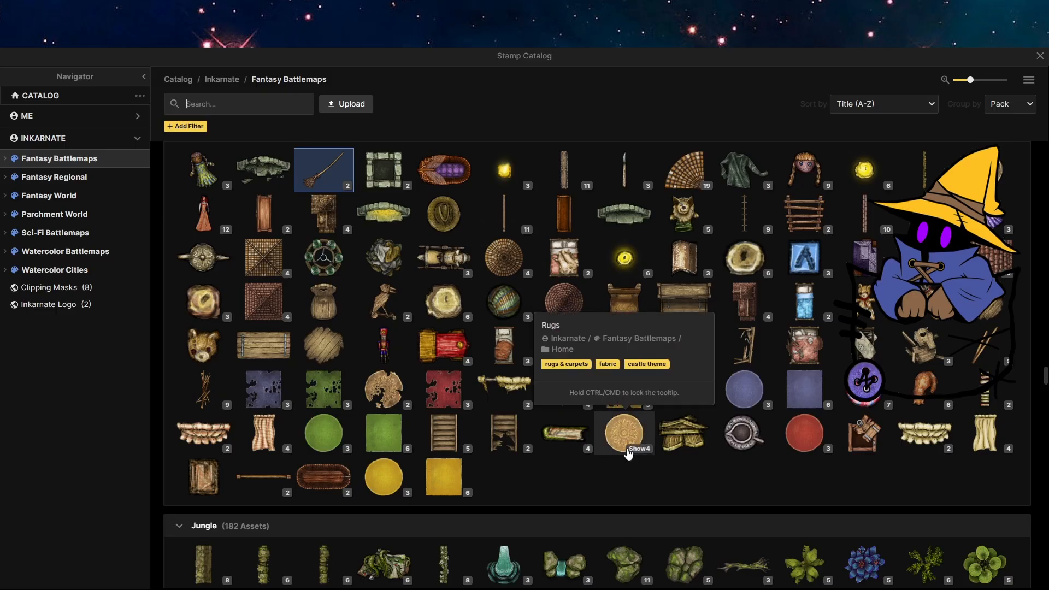
scroll(521, 433, down, 15)
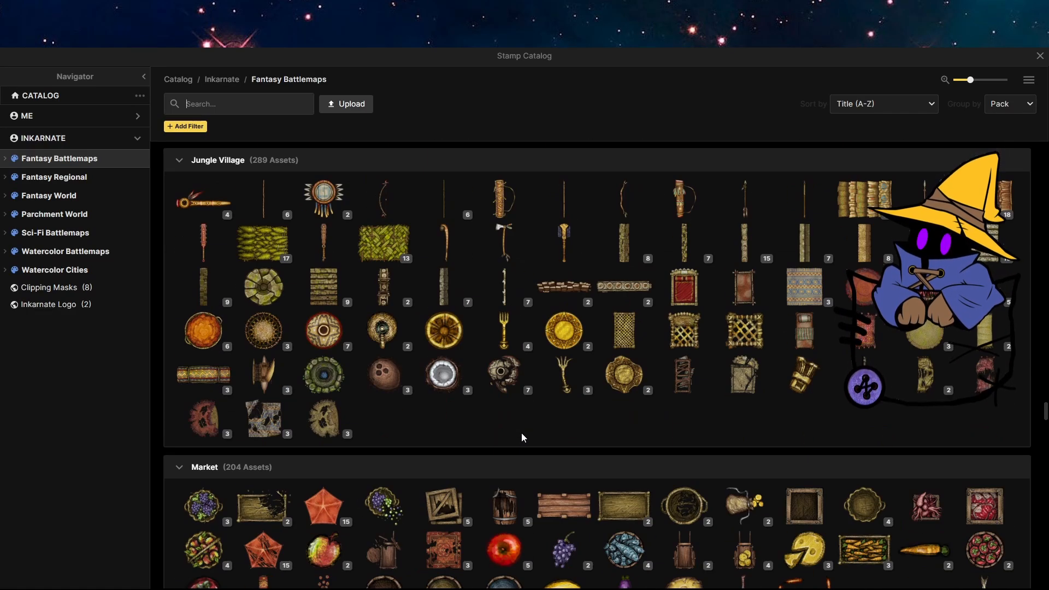
scroll(521, 432, down, 20)
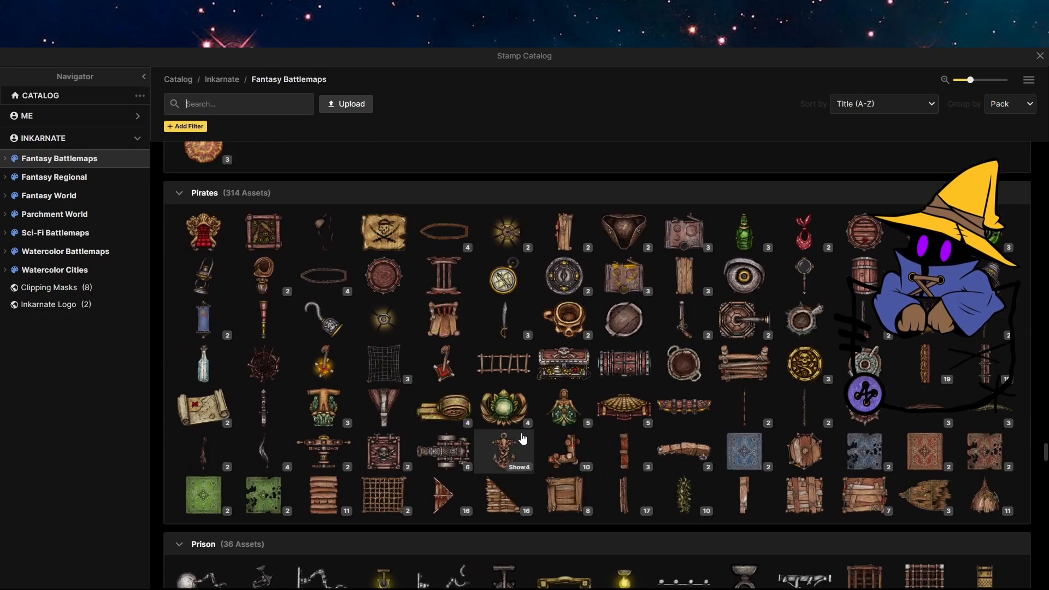
scroll(523, 437, down, 20)
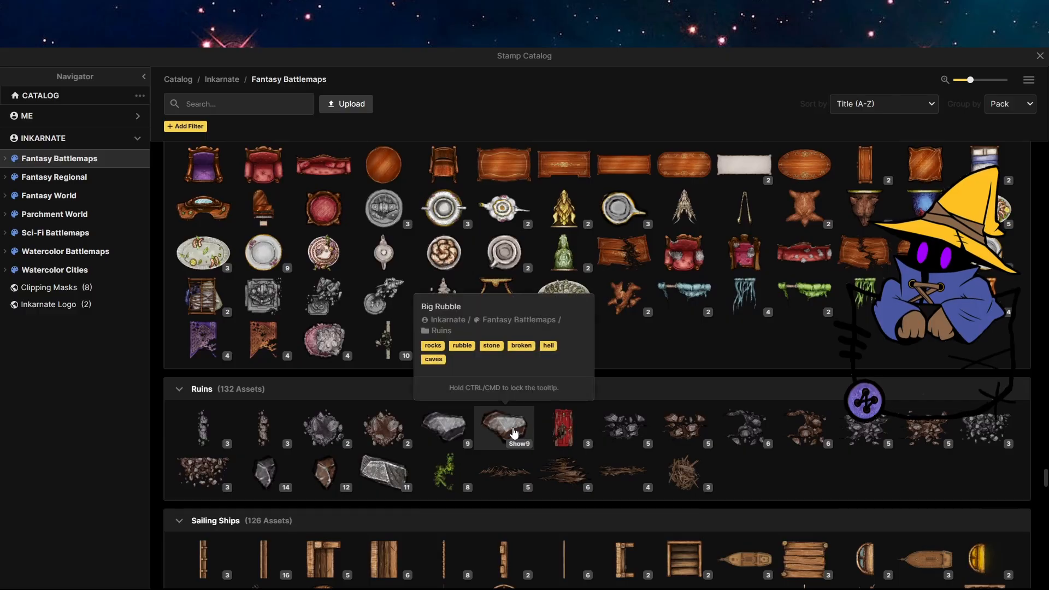
scroll(513, 433, down, 10)
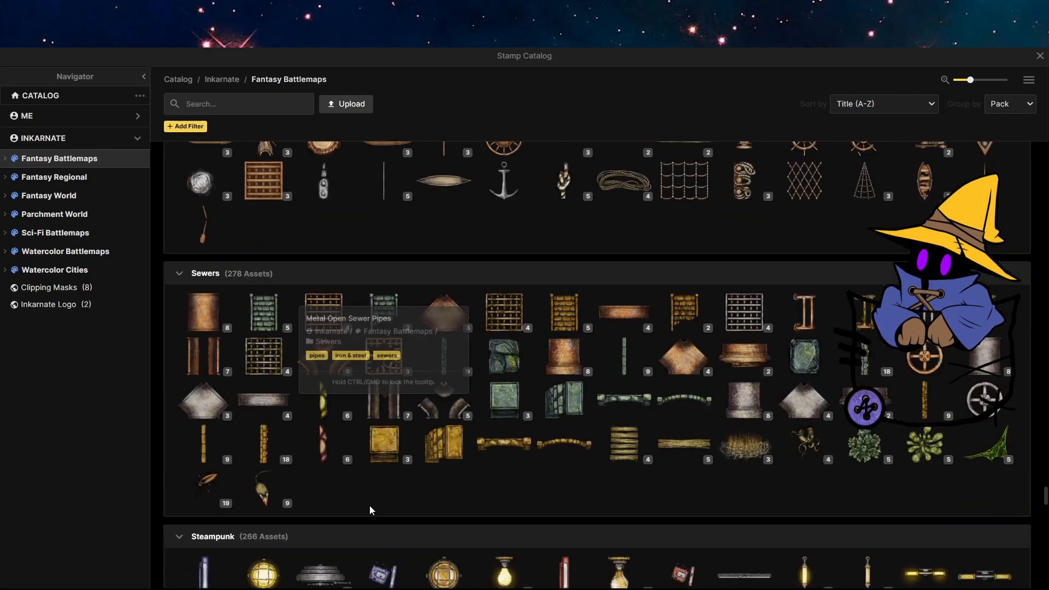
scroll(370, 506, down, 20)
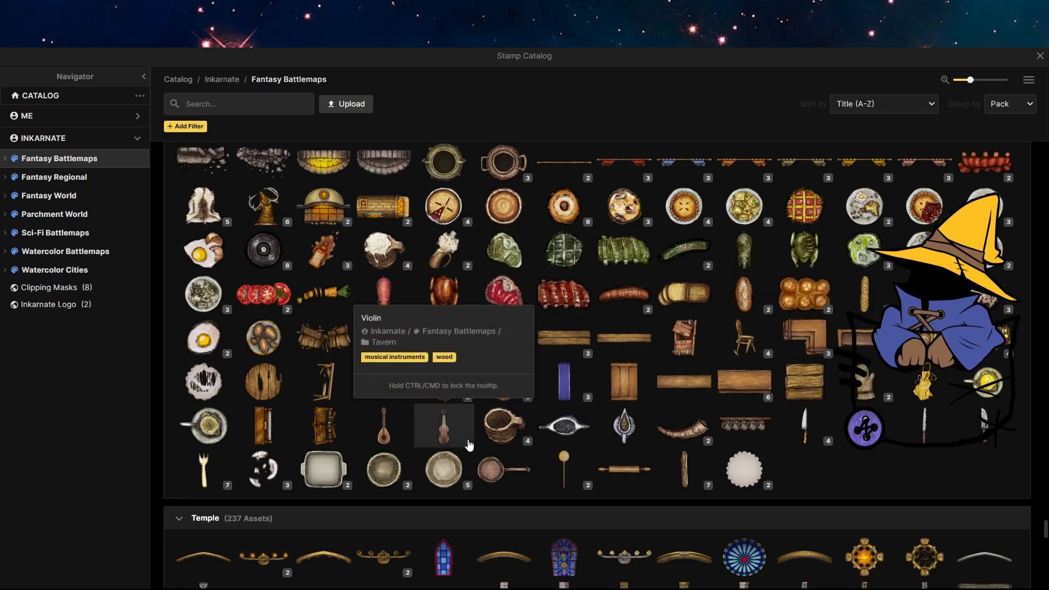
click(686, 469)
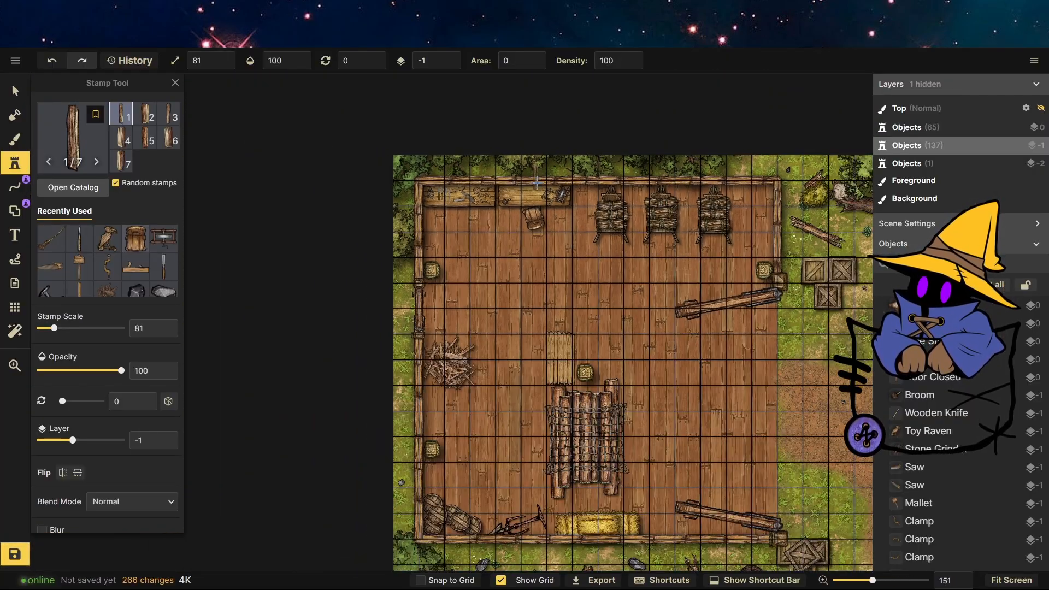
Stamp three rows of chopped logs beside the netted log pile, plus a few extra logs filling the gaps.
scroll(536, 182, up, 8)
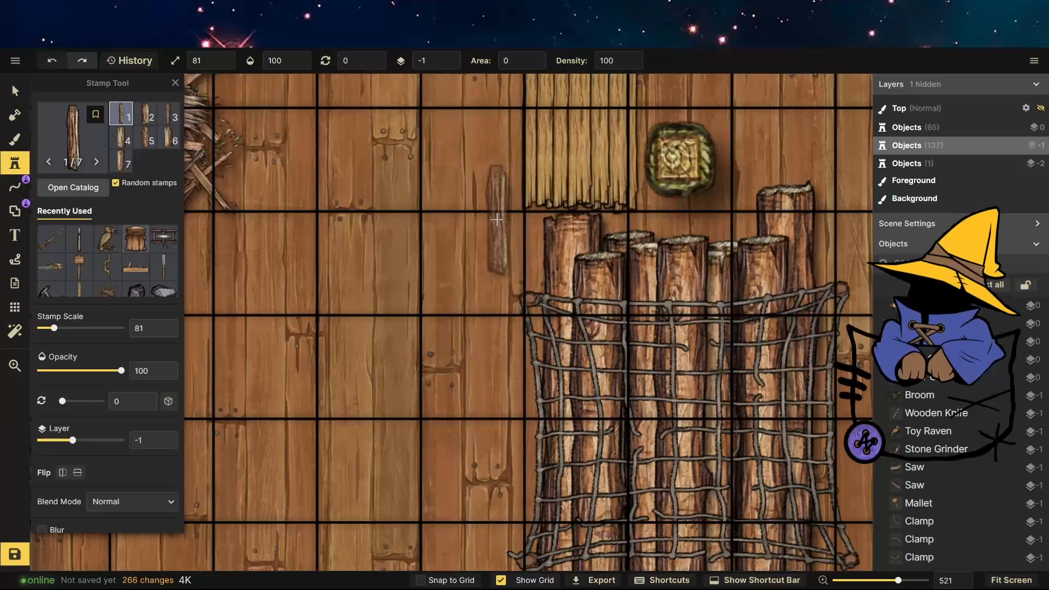
click(500, 224)
click(469, 224)
click(437, 223)
click(399, 224)
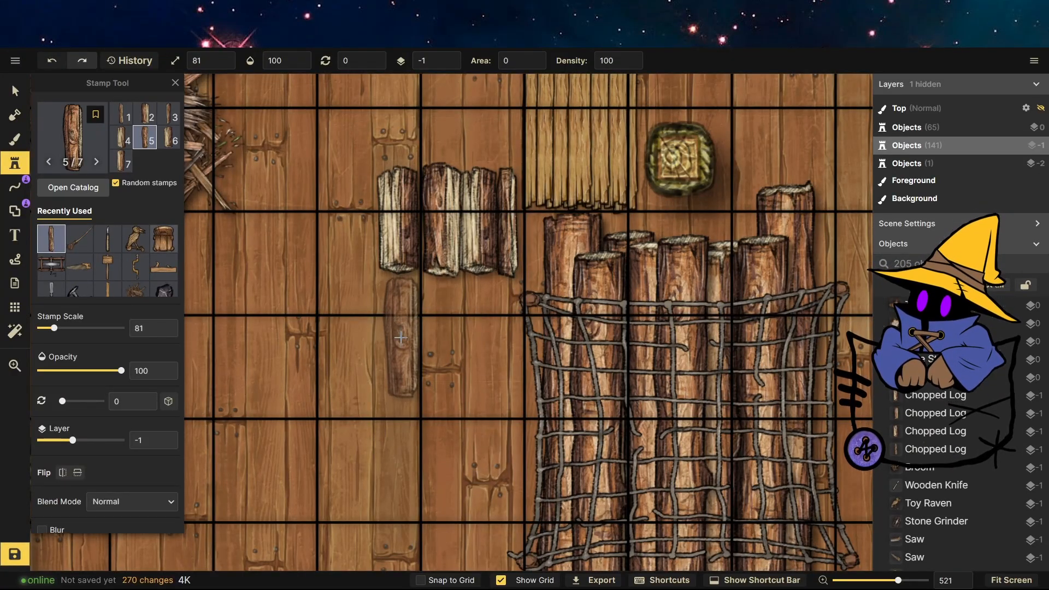
click(400, 338)
click(431, 337)
click(464, 337)
click(500, 338)
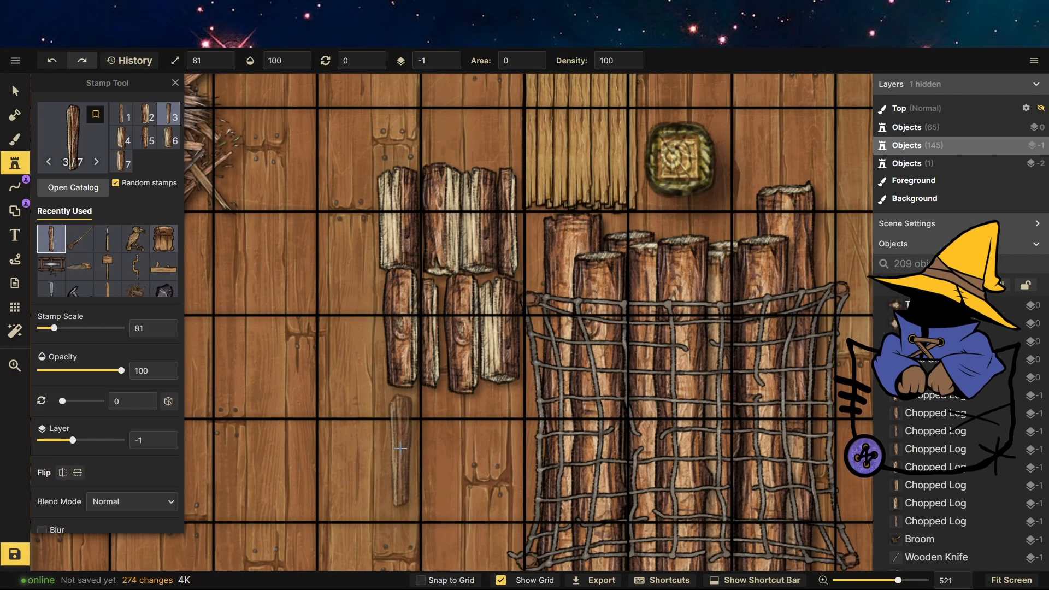
click(400, 448)
click(432, 448)
click(463, 448)
click(494, 448)
click(489, 372)
click(444, 374)
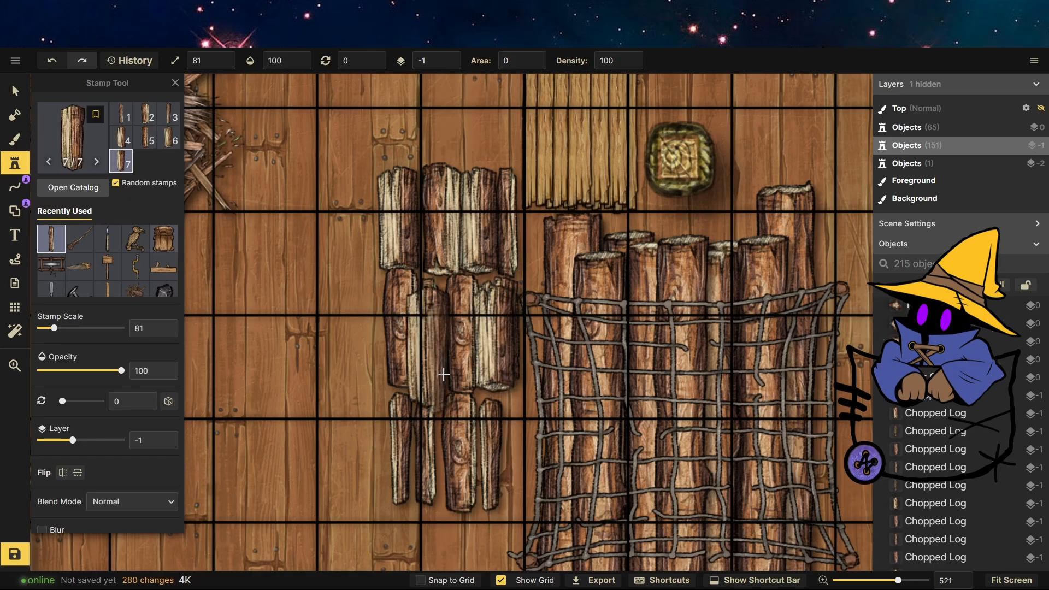
click(442, 454)
click(480, 455)
scroll(482, 409, down, 3)
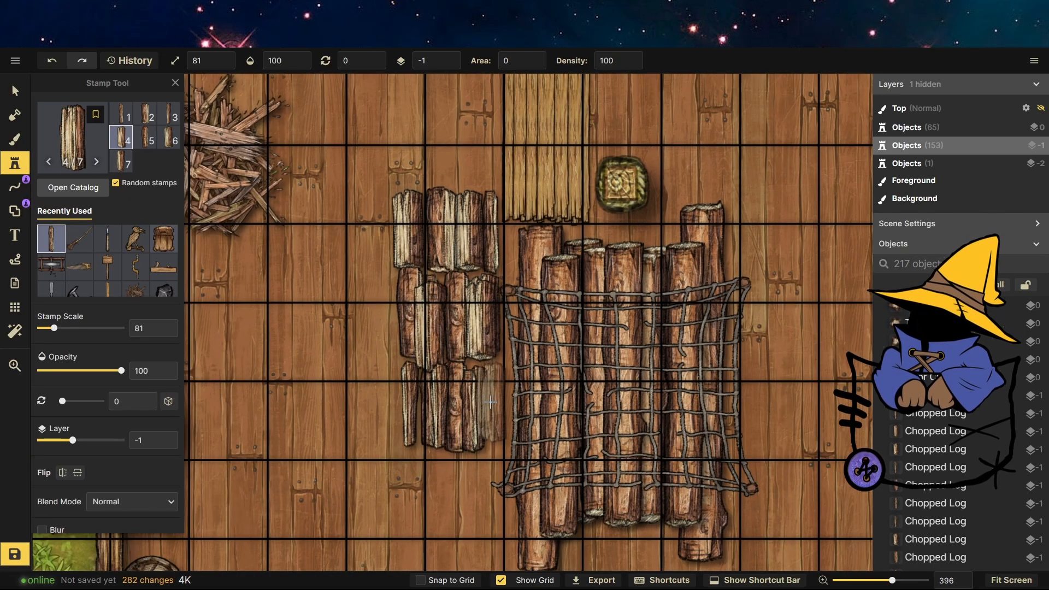
click(490, 403)
scroll(349, 487, down, 5)
scroll(414, 505, down, 1)
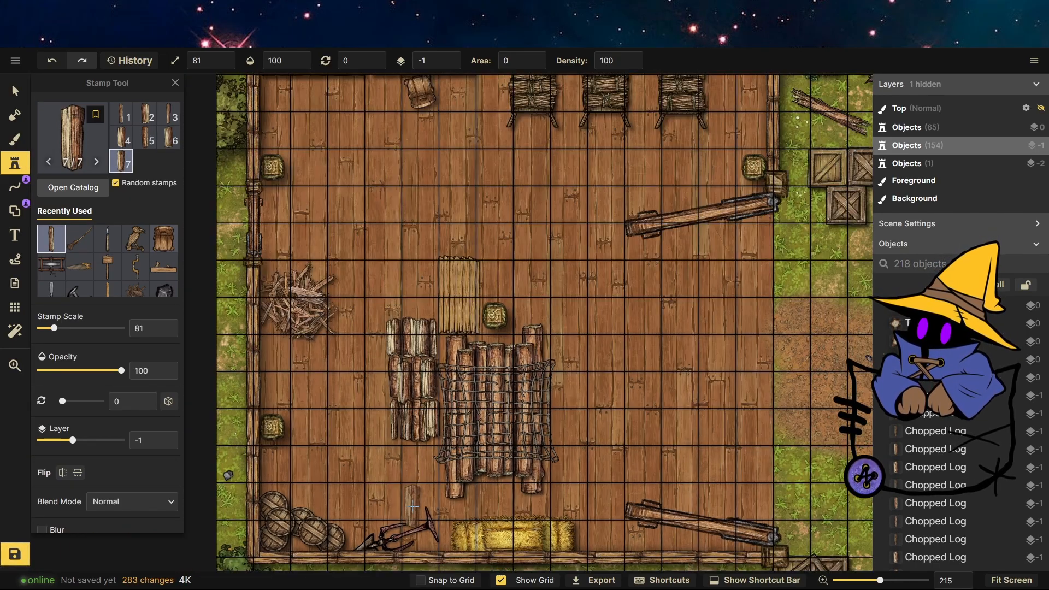
scroll(413, 506, down, 4)
scroll(372, 478, up, 6)
Choose the dune stamp from the Desert section and set hue 8, saturation 125, brightness 65 and contrast 124.
click(71, 153)
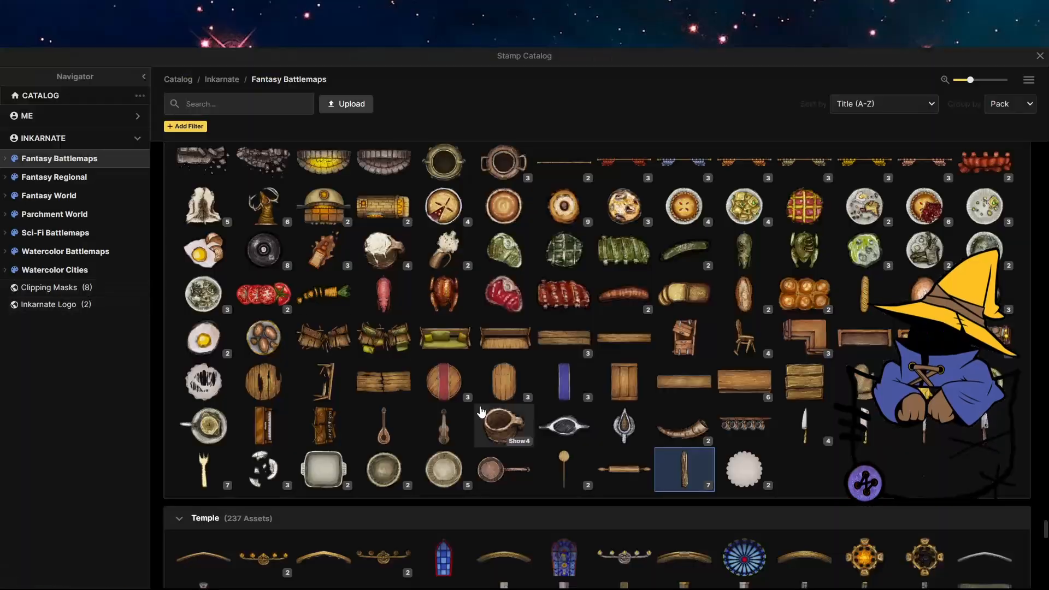
scroll(481, 410, up, 20)
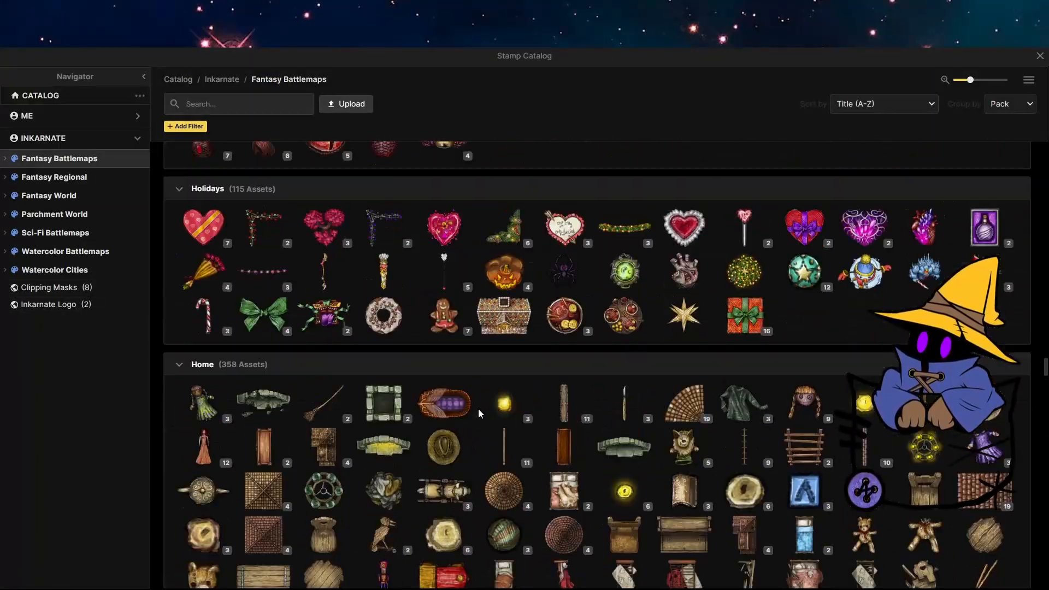
scroll(478, 412, up, 20)
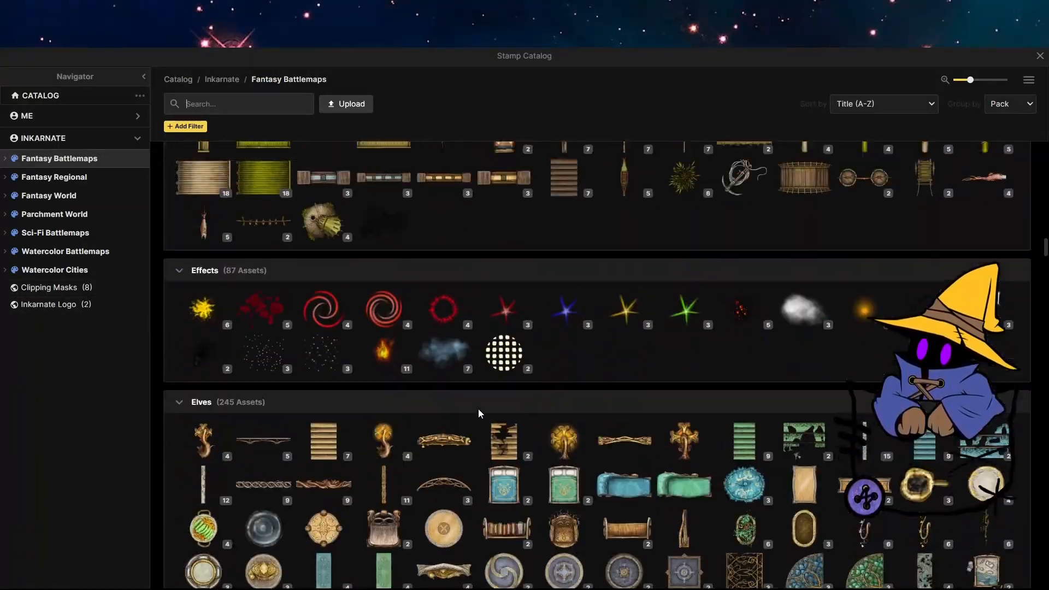
scroll(477, 408, up, 20)
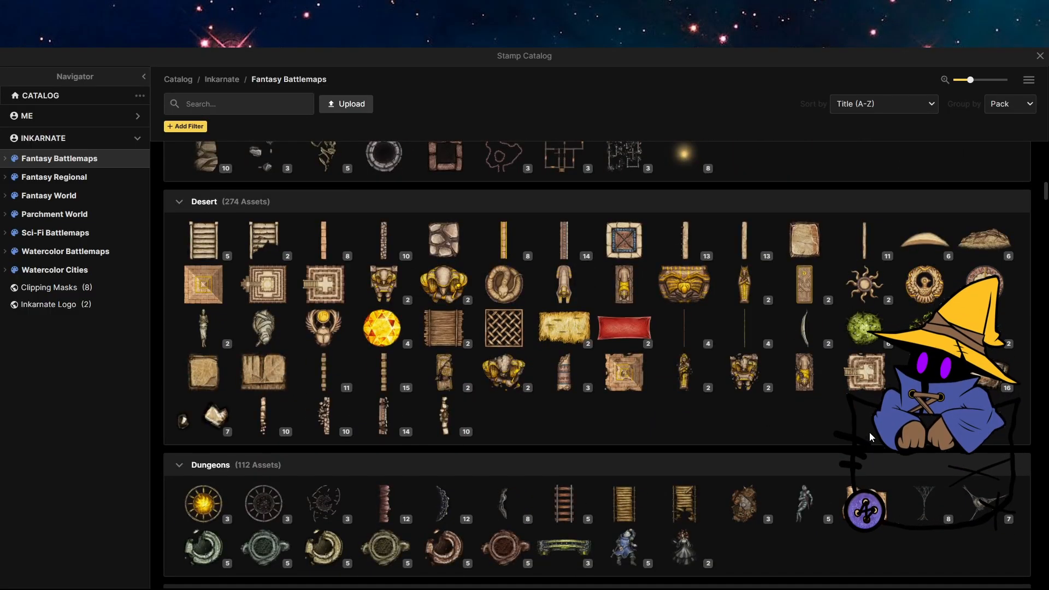
click(923, 249)
scroll(87, 467, down, 5)
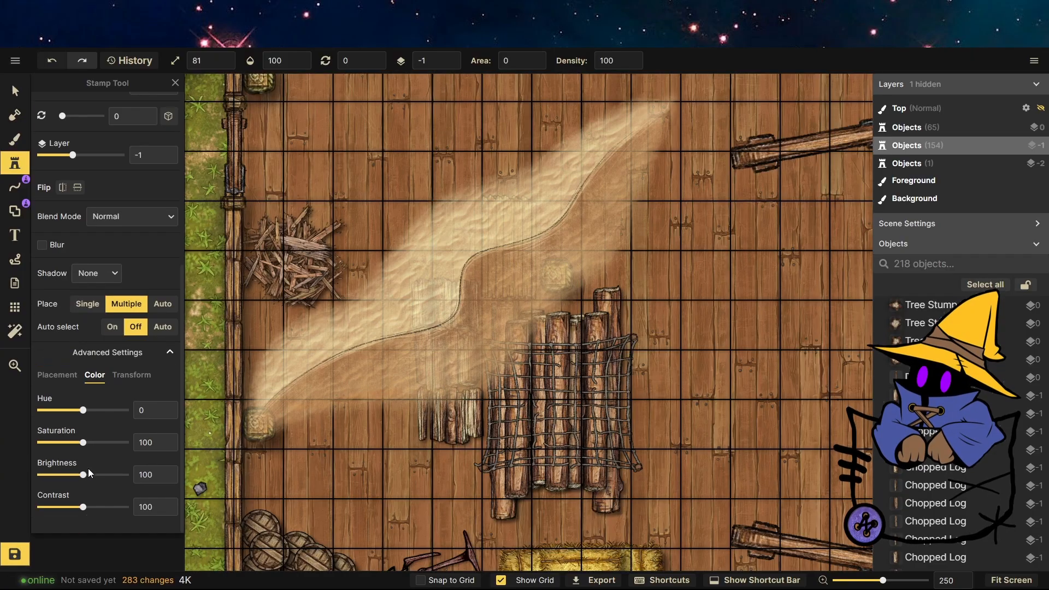
drag(83, 474, 93, 508)
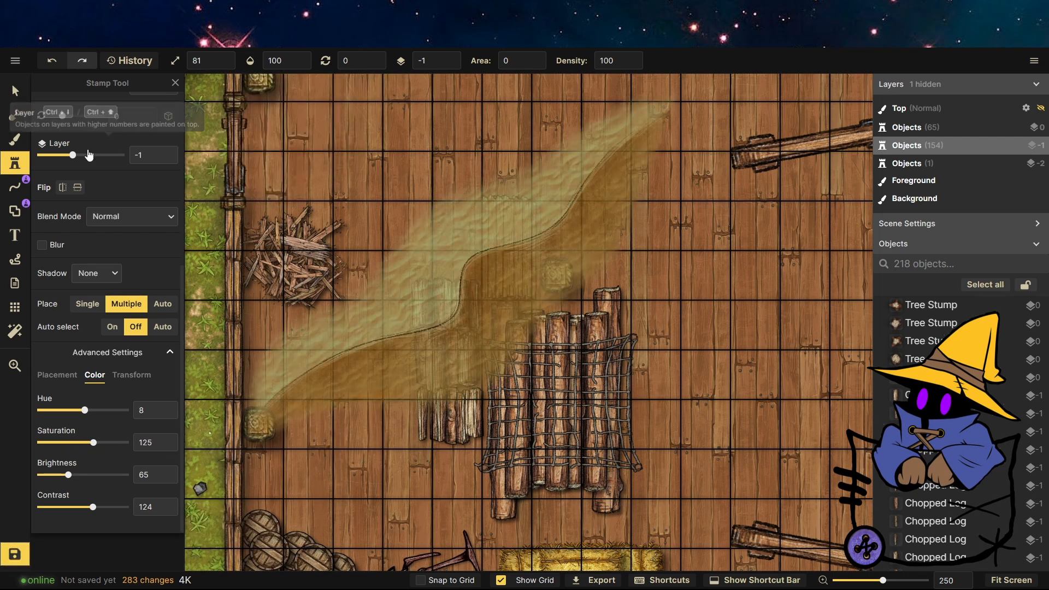
Set the stamp scale to 10 and stamp a small dune scrap on layer -2 near the left wall.
scroll(88, 229, up, 5)
drag(54, 328, 42, 331)
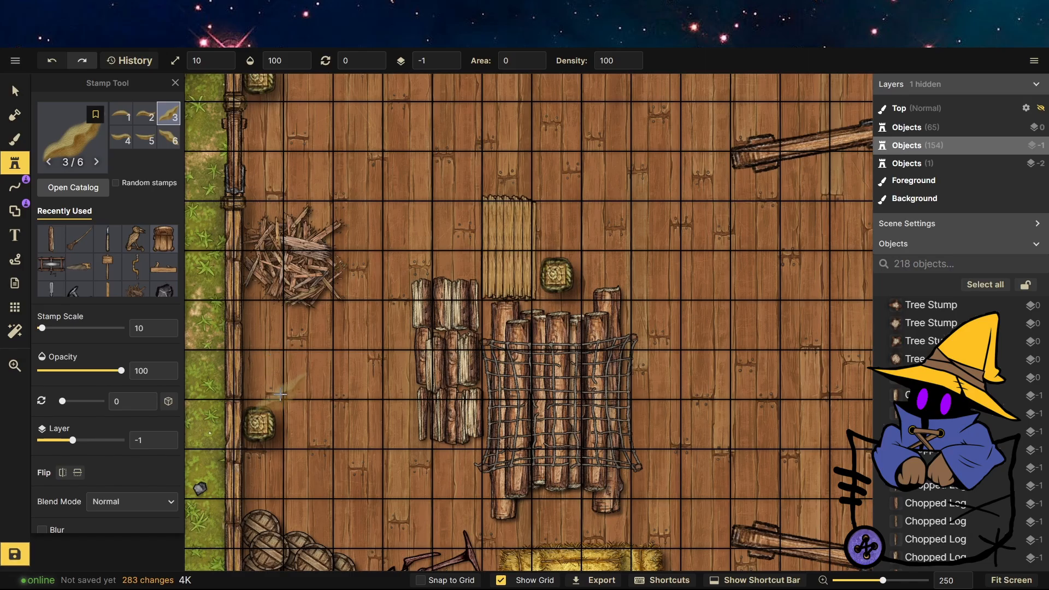
click(280, 394)
click(17, 97)
scroll(429, 64, down, 1)
click(16, 163)
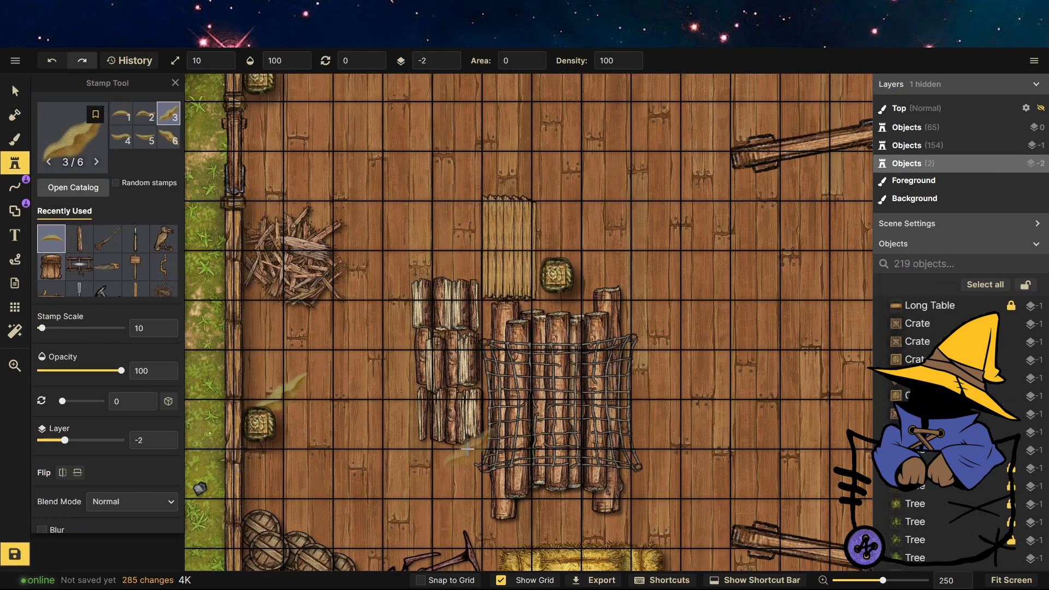
Pick another dune variant and stamp scraps near the log stack, the top table and the barrel.
click(145, 139)
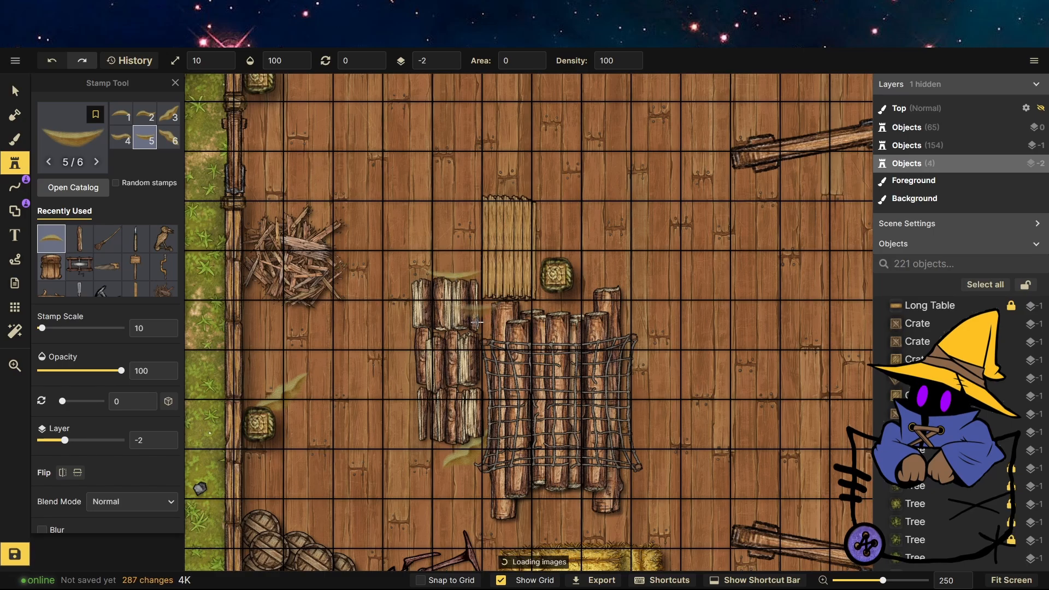
scroll(236, 338, down, 5)
scroll(424, 183, up, 6)
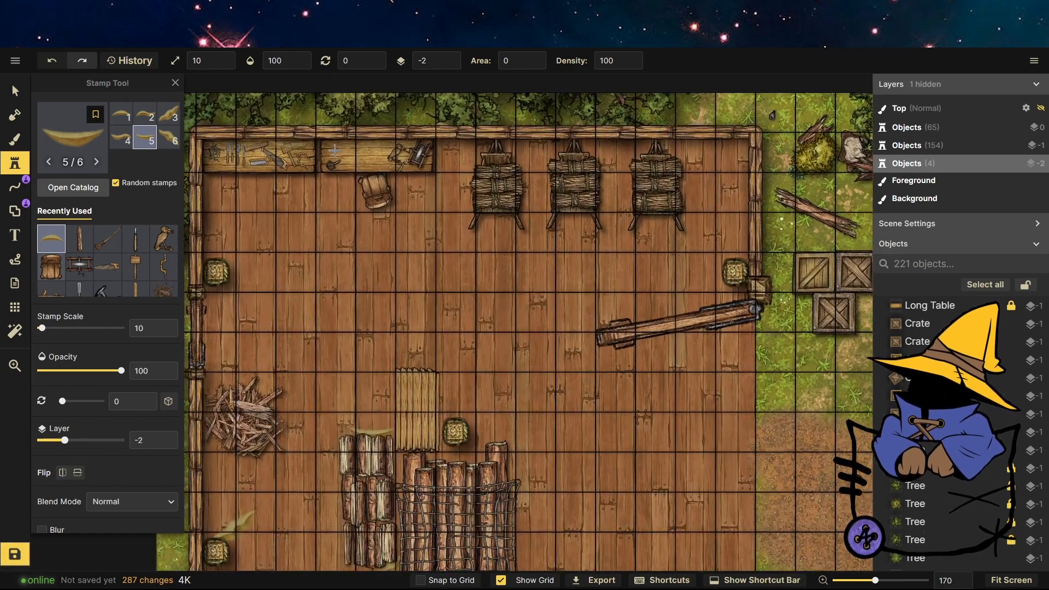
click(447, 162)
click(358, 219)
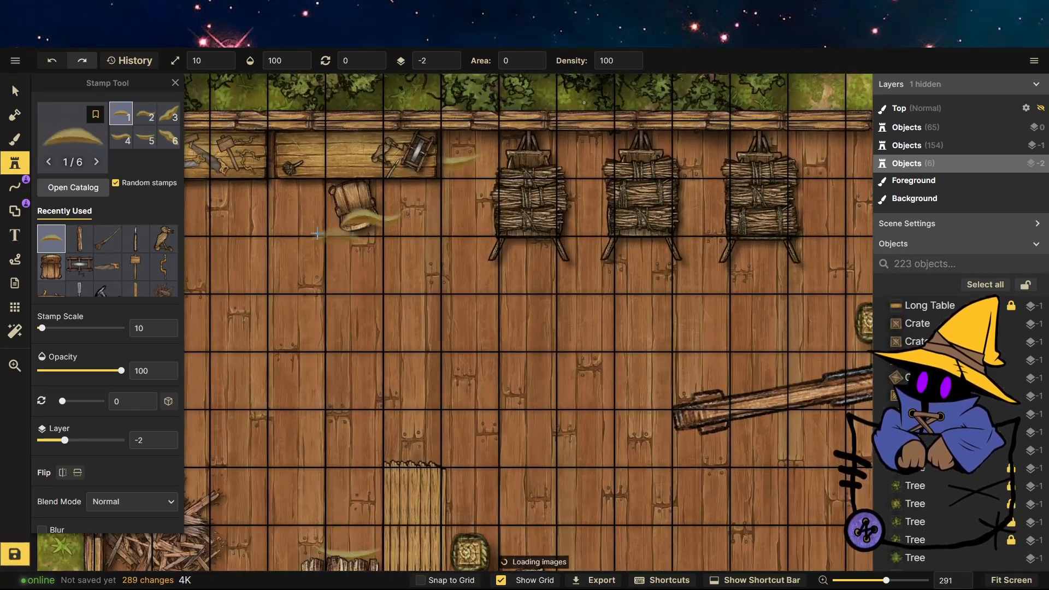
Select the dune scrap beside the barrel and move it to layer -3.
click(15, 87)
click(365, 219)
click(453, 57)
click(453, 57)
click(452, 63)
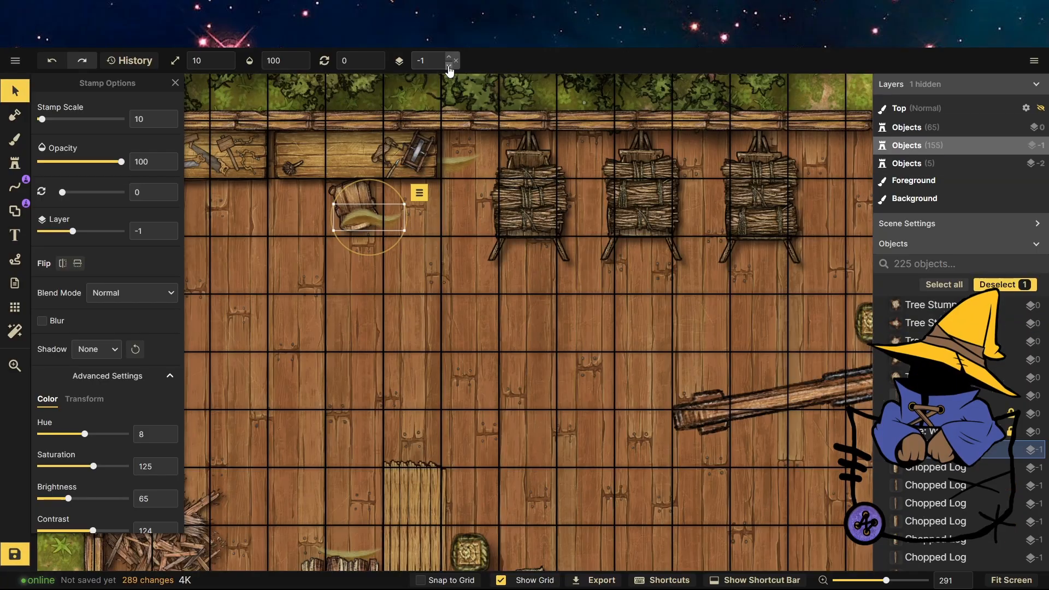
click(452, 64)
click(452, 64)
Stamp more dune scraps on layer -3 near the top barrel, the racks and the long beam.
key(s)
click(267, 178)
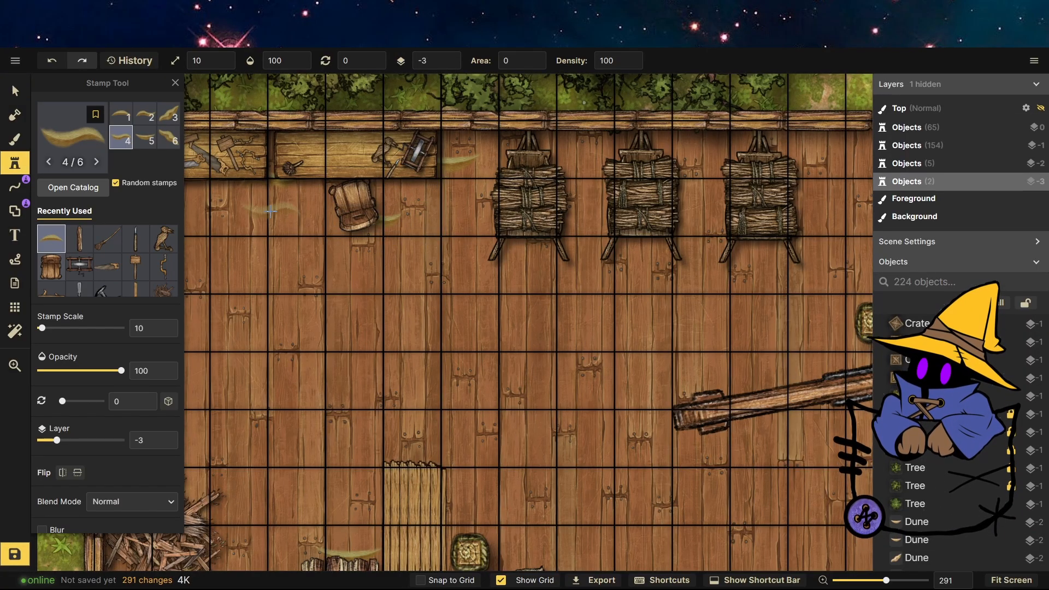
click(168, 138)
click(259, 186)
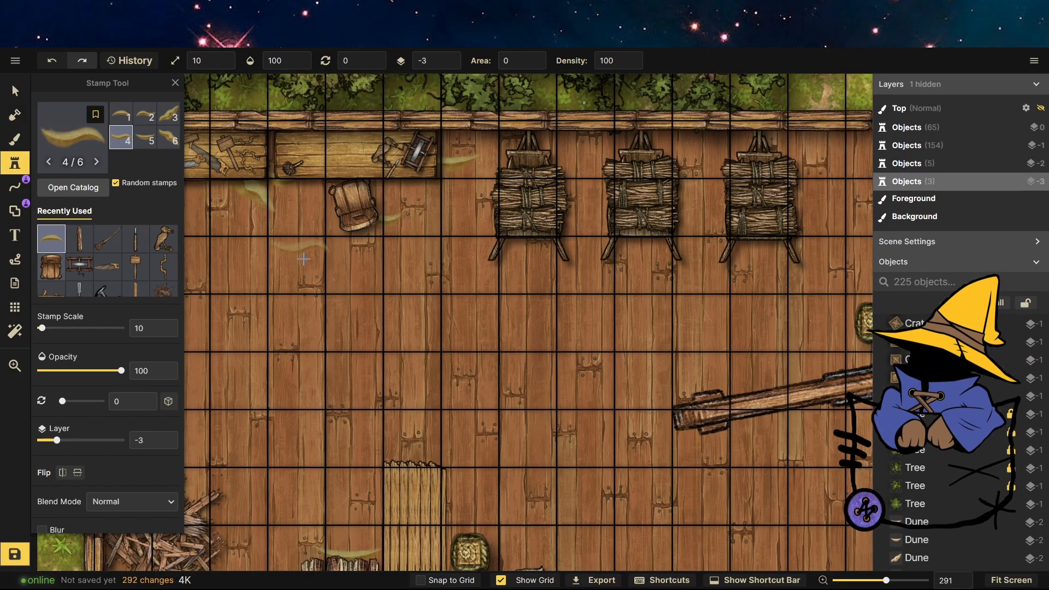
scroll(512, 309, down, 5)
scroll(475, 240, up, 2)
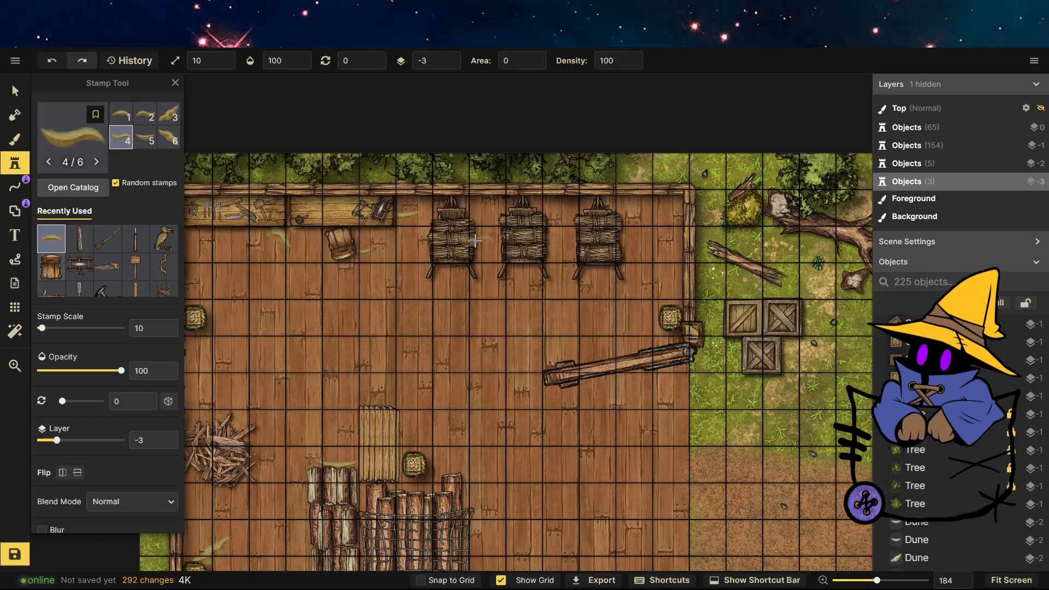
click(571, 364)
Stamp further dune scraps around the chopped log stacks and the bundled log pile.
scroll(571, 363, down, 2)
scroll(352, 187, up, 4)
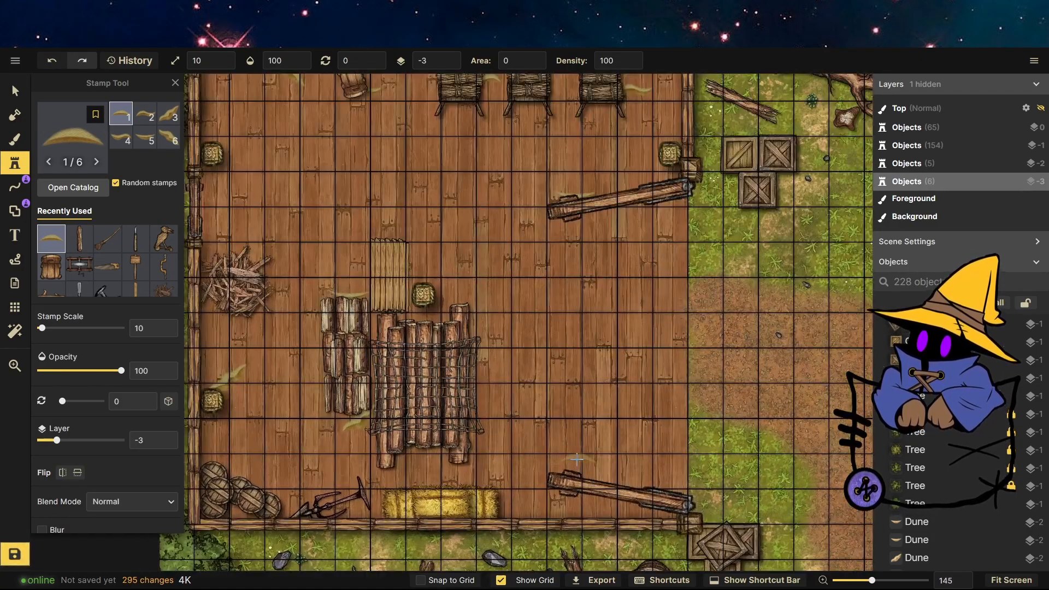
click(352, 167)
click(379, 233)
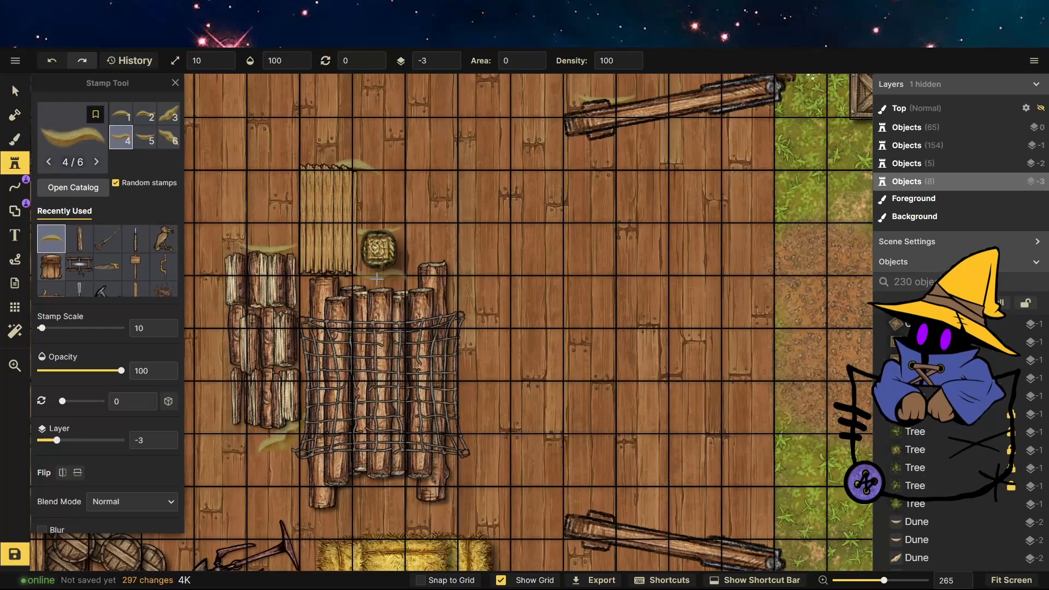
click(359, 276)
Rotate the dune scrap next to the bundled logs to about 96.5°.
click(16, 91)
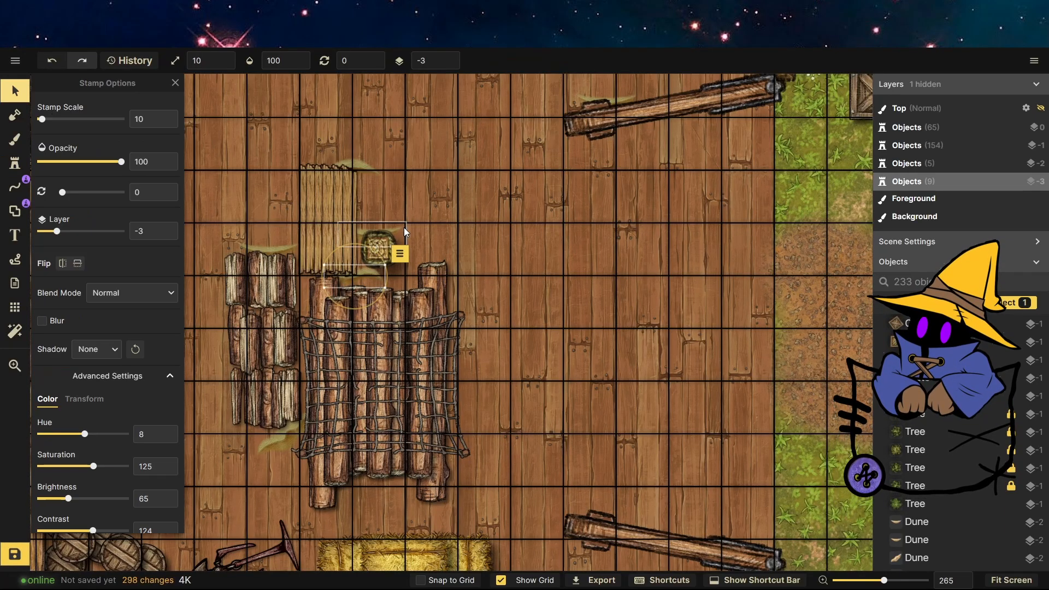
drag(399, 253, 389, 269)
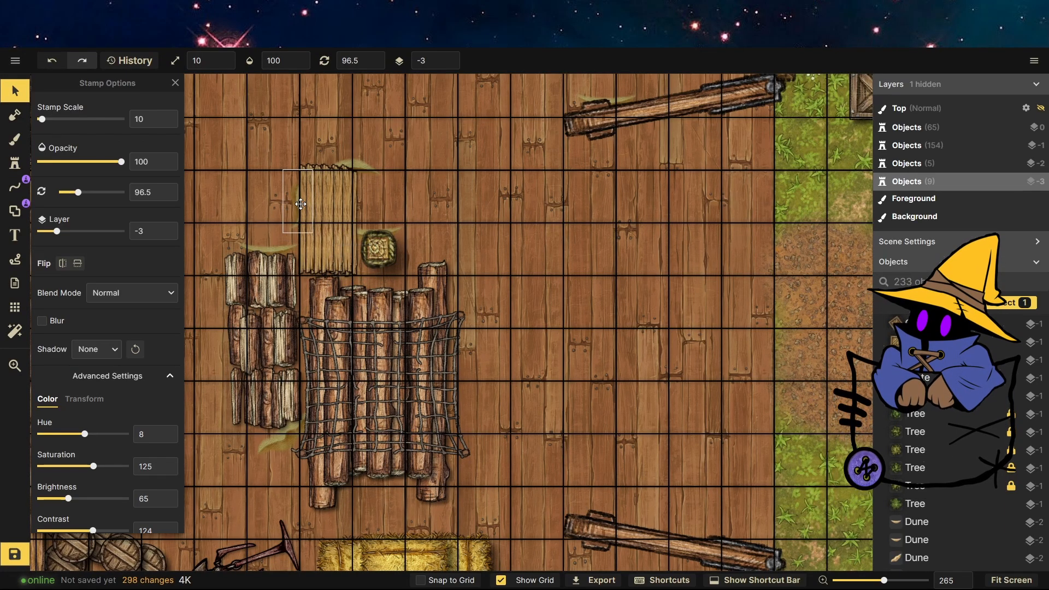
click(453, 217)
scroll(489, 154, down, 4)
scroll(435, 323, up, 3)
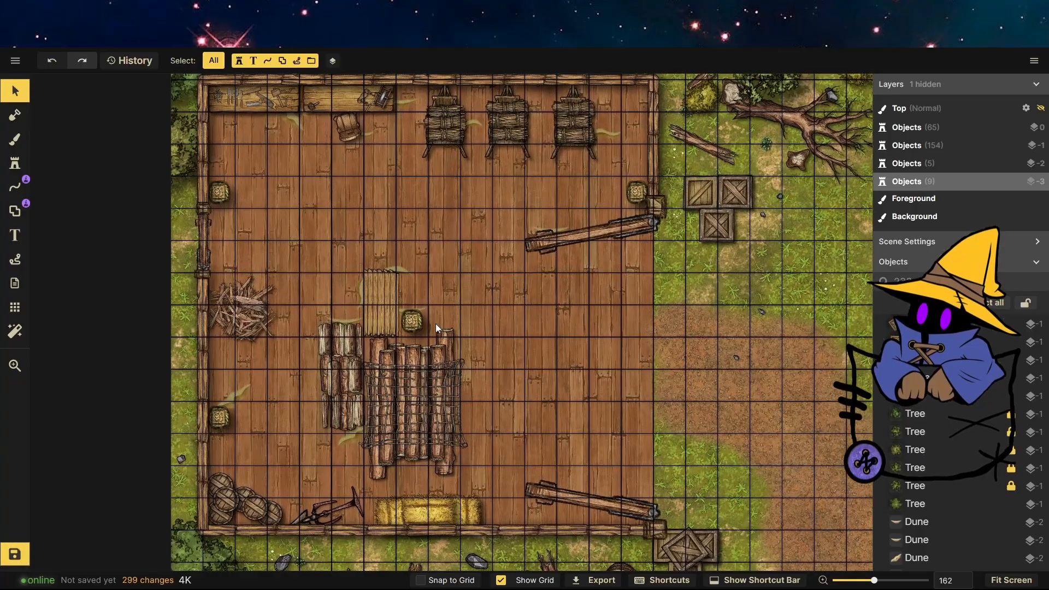
Pick a dark twig texture from the Forest biome for the foreground brush and paint it beside the workshop's right wall.
click(15, 139)
click(75, 241)
scroll(374, 281, up, 10)
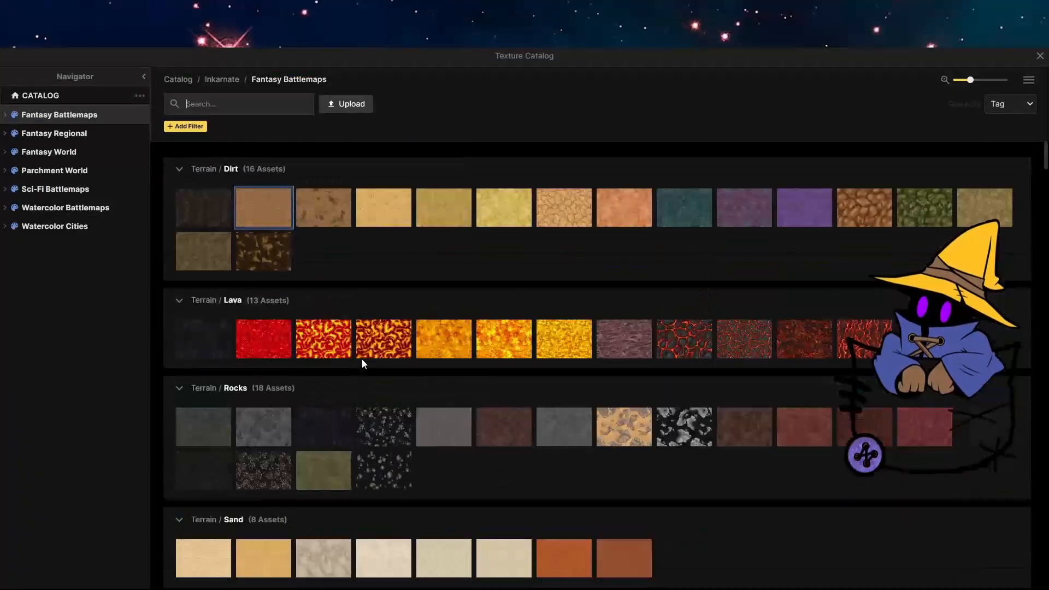
scroll(484, 487, down, 15)
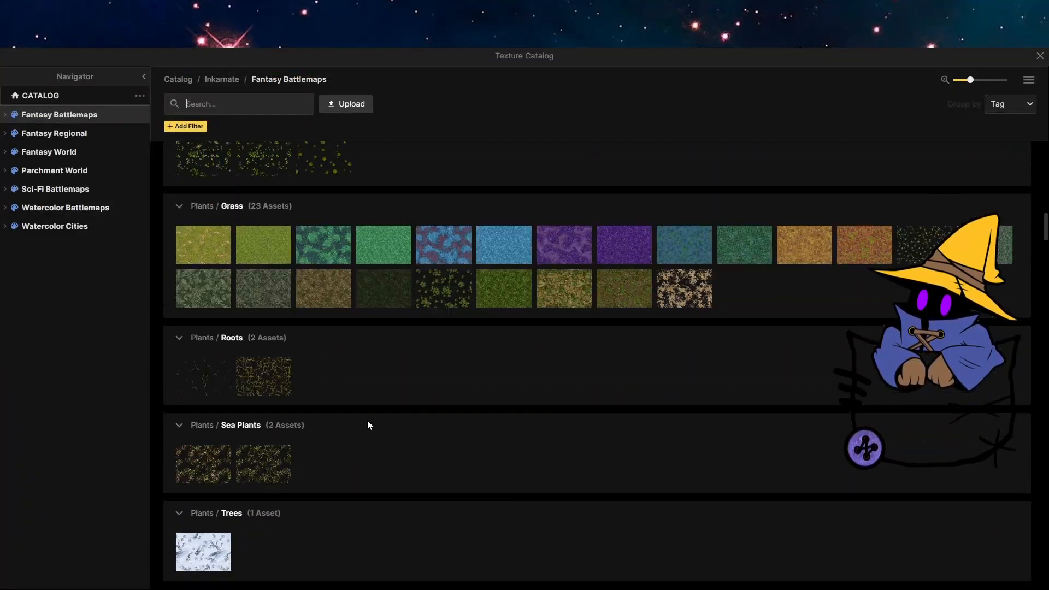
scroll(367, 421, down, 20)
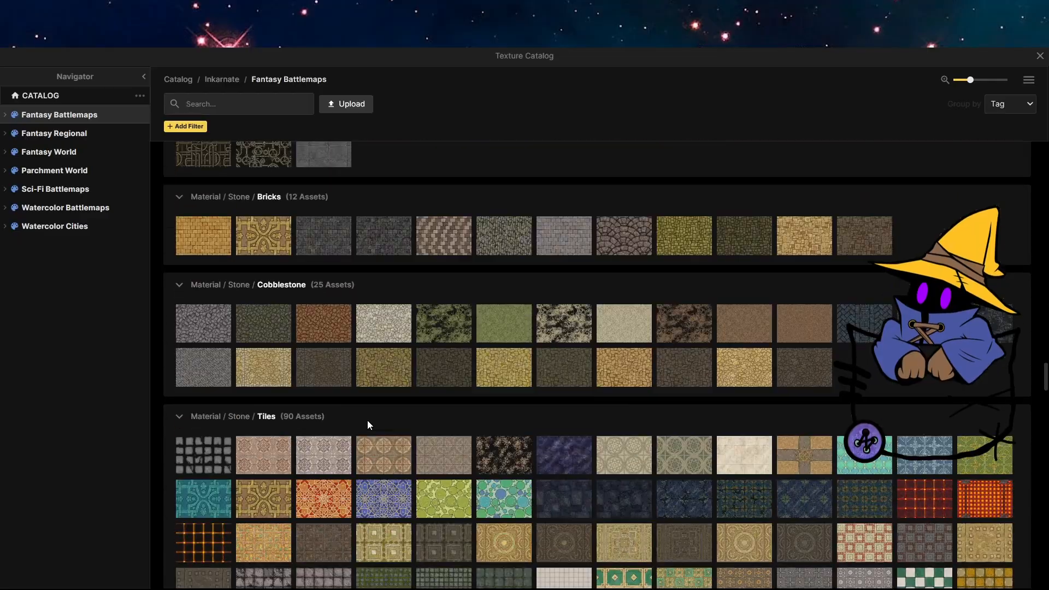
scroll(367, 421, down, 15)
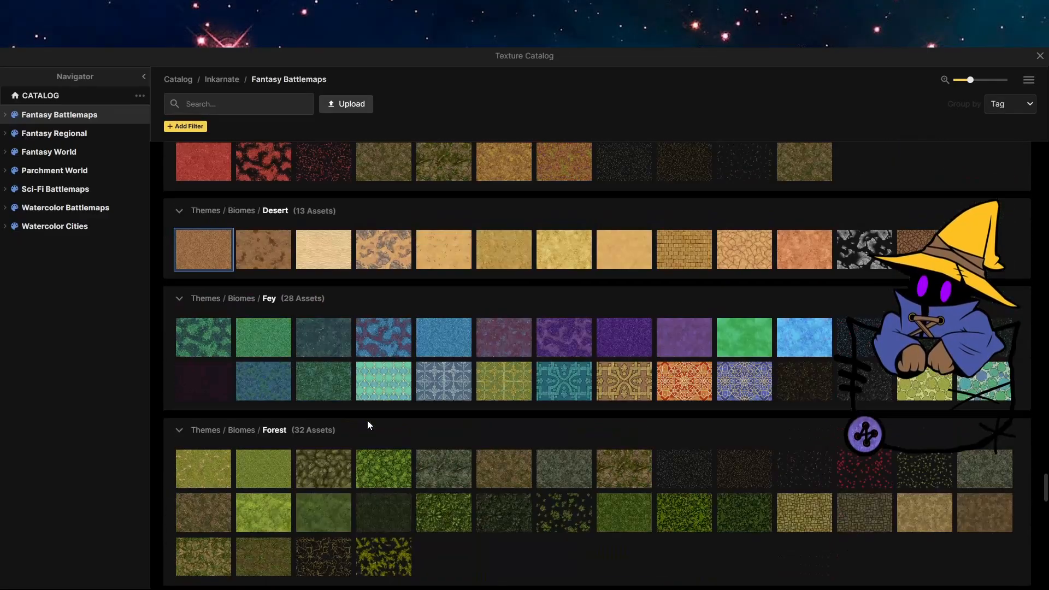
mouse_move(323, 254)
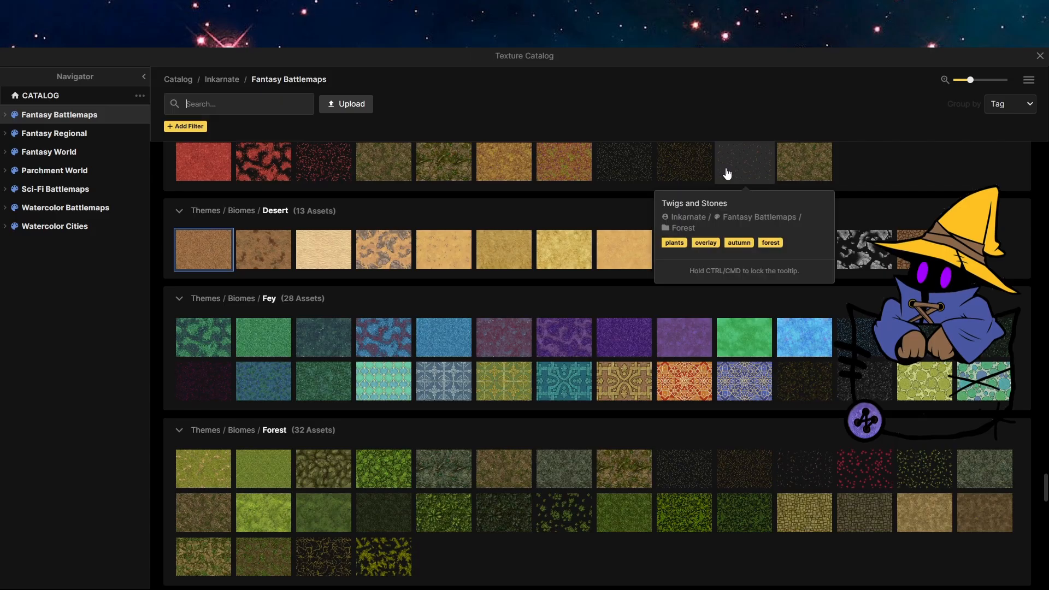
scroll(590, 351, down, 5)
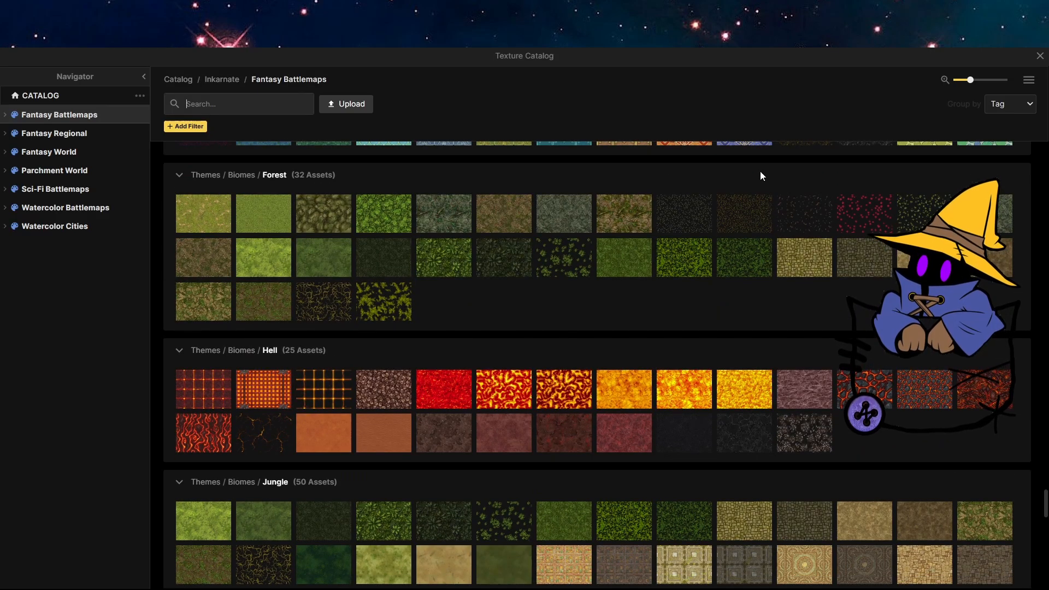
click(745, 214)
mouse_move(633, 290)
mouse_down()
mouse_move(559, 268)
mouse_move(628, 261)
mouse_up()
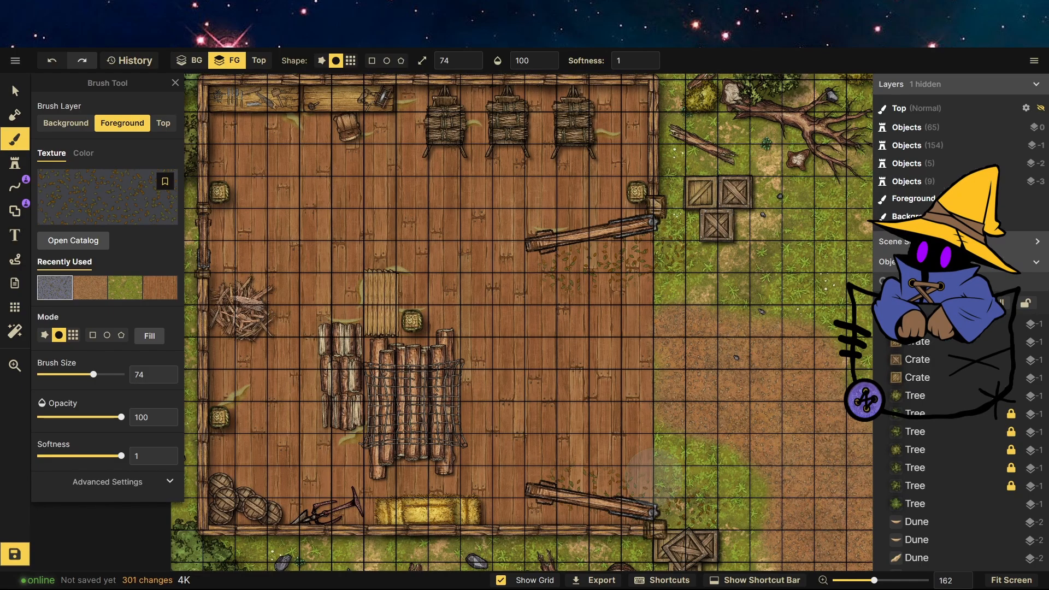
Switch the brush texture to Twigs and Stones from the Autumn biome.
scroll(700, 255, down, 8)
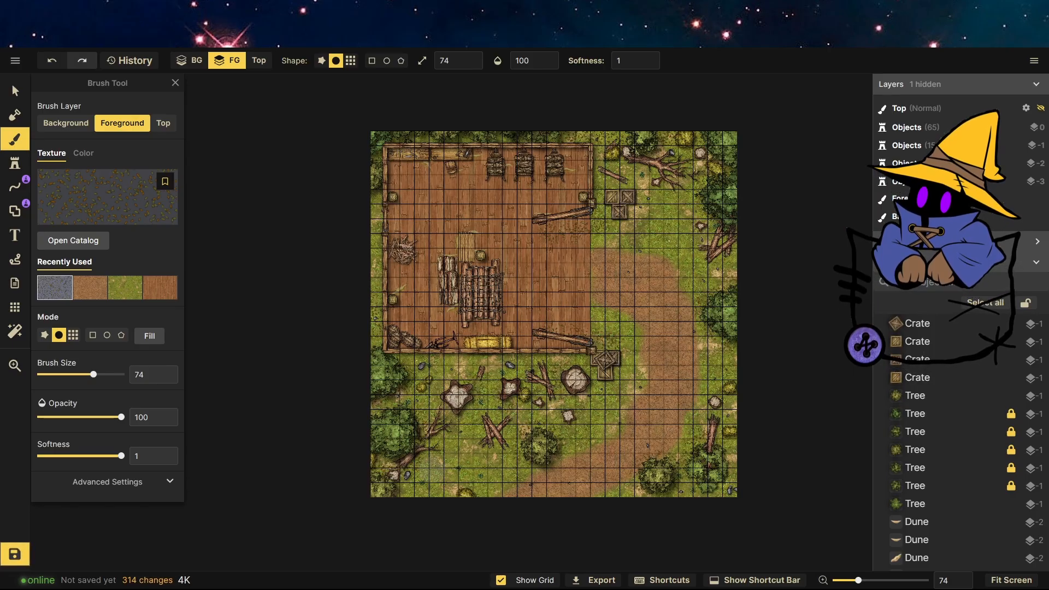
click(107, 197)
scroll(692, 417, down, 15)
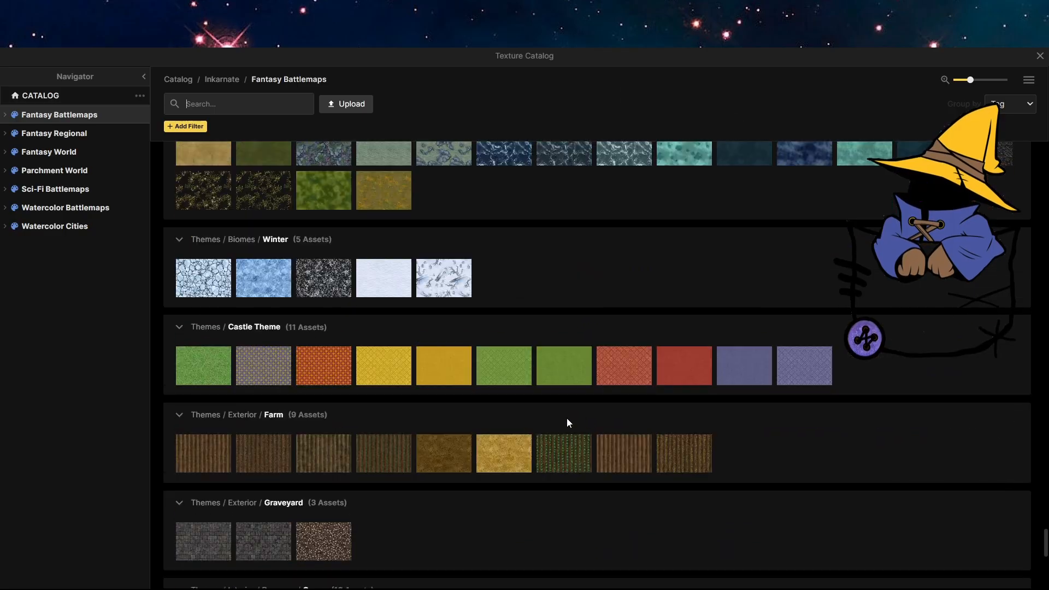
scroll(557, 415, up, 2)
scroll(551, 414, down, 6)
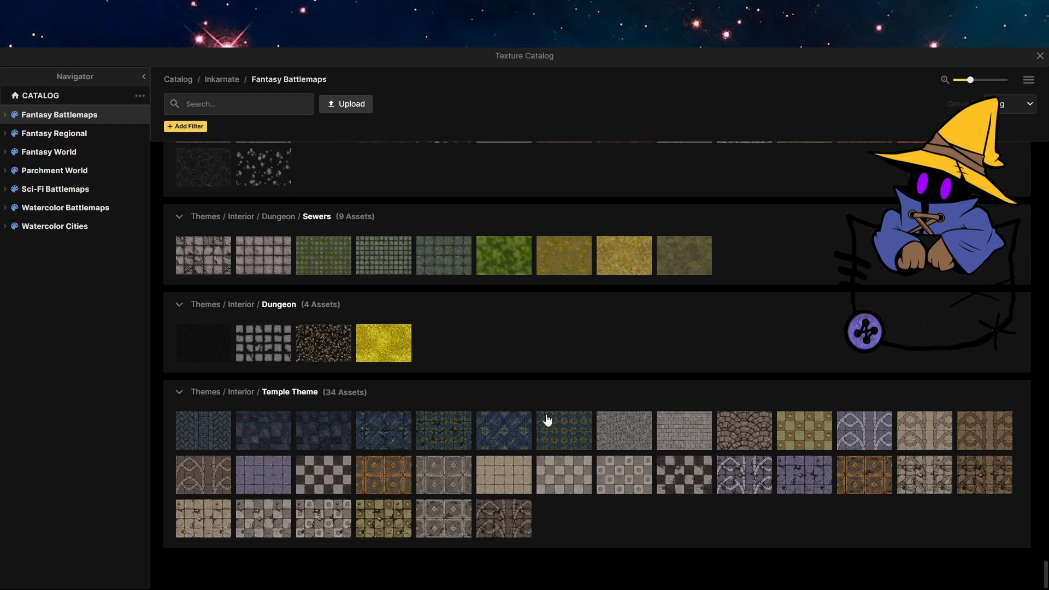
scroll(480, 496, up, 4)
scroll(480, 496, up, 15)
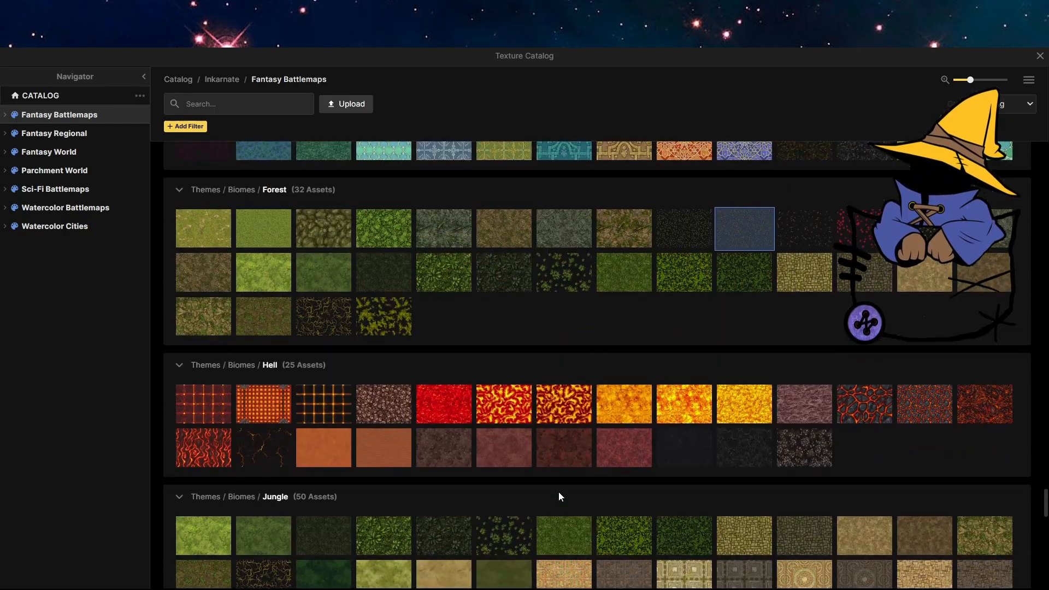
scroll(558, 491, up, 10)
click(685, 420)
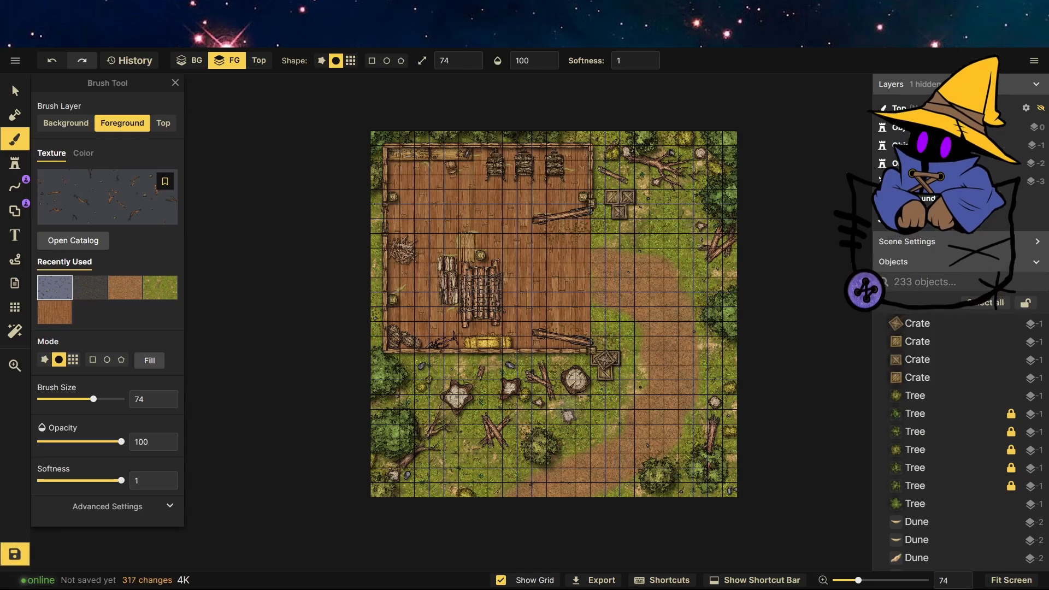
scroll(514, 500, up, 10)
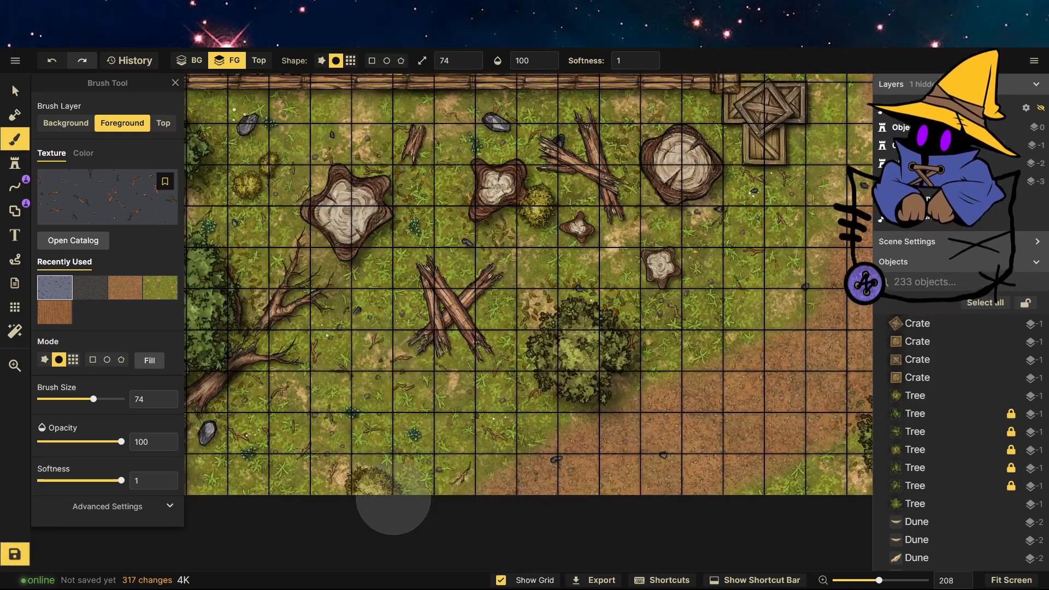
scroll(382, 549, down, 8)
scroll(382, 549, up, 6)
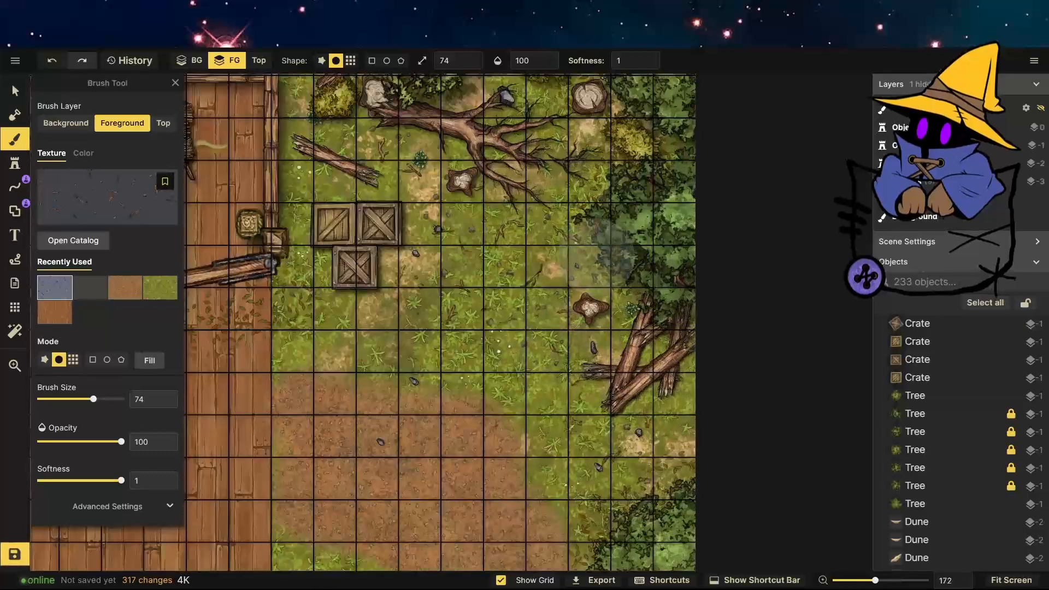
scroll(499, 339, up, 3)
Switch the brush texture to the pale sand texture from the Desert biome.
click(107, 197)
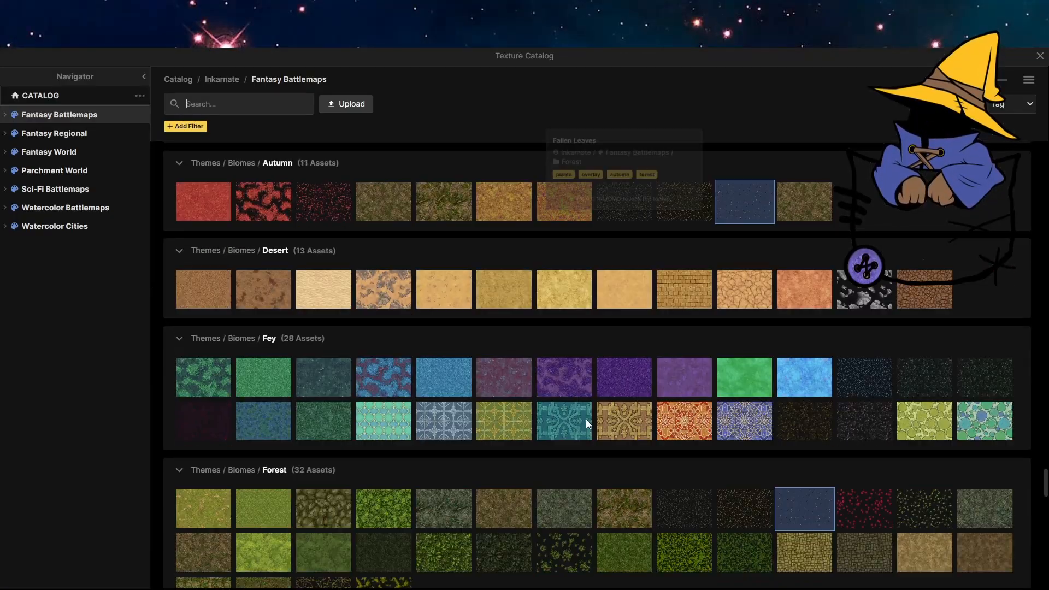
scroll(585, 419, down, 1)
click(325, 253)
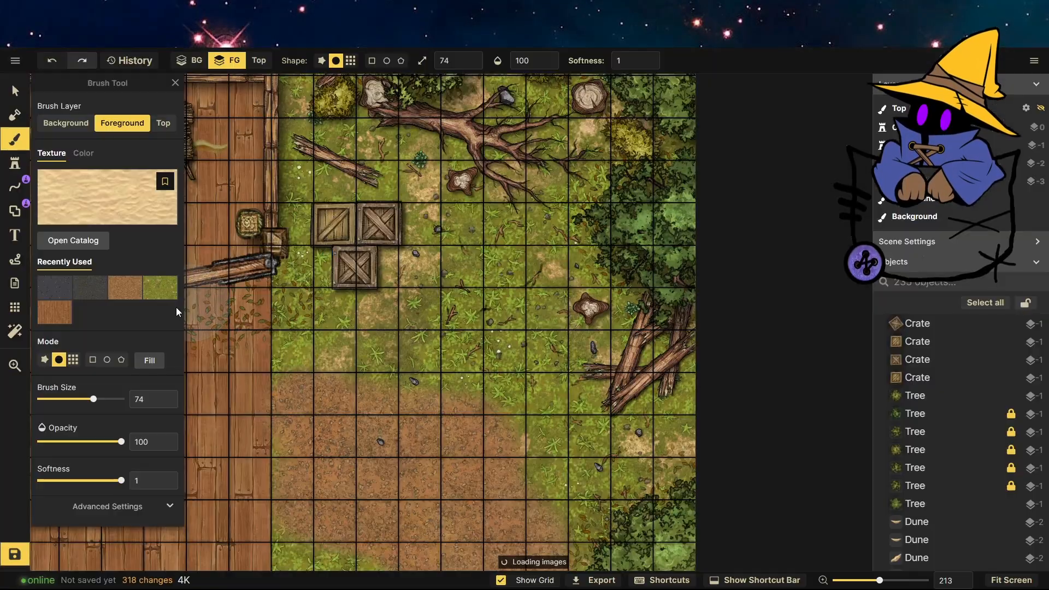
scroll(262, 170, up, 15)
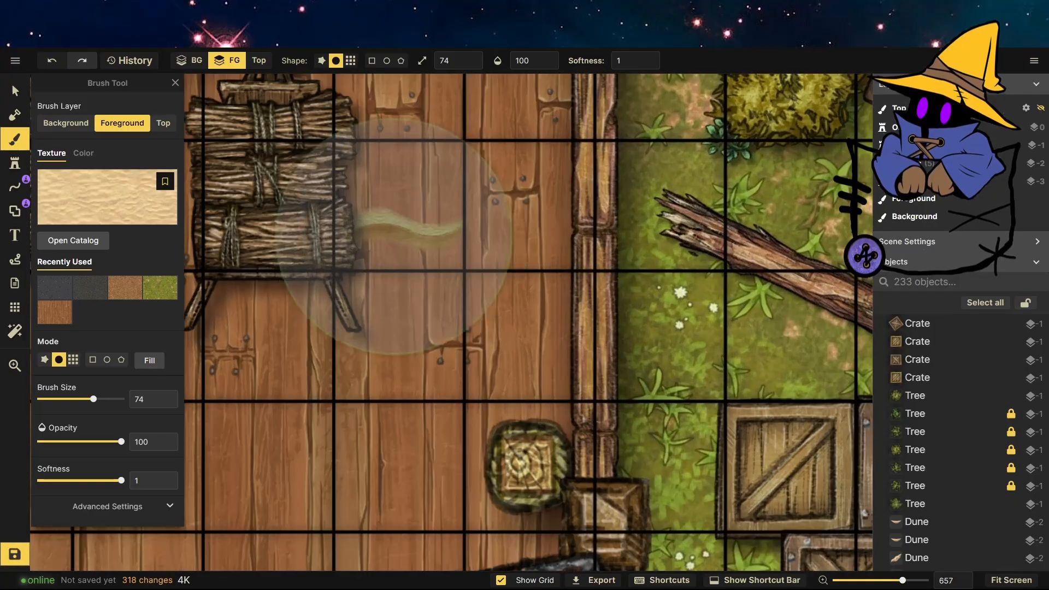
scroll(94, 513, down, 3)
Tint the sand brush to hue 3, saturation 132 and brightness 58, undoing the test strokes on the floor.
click(94, 369)
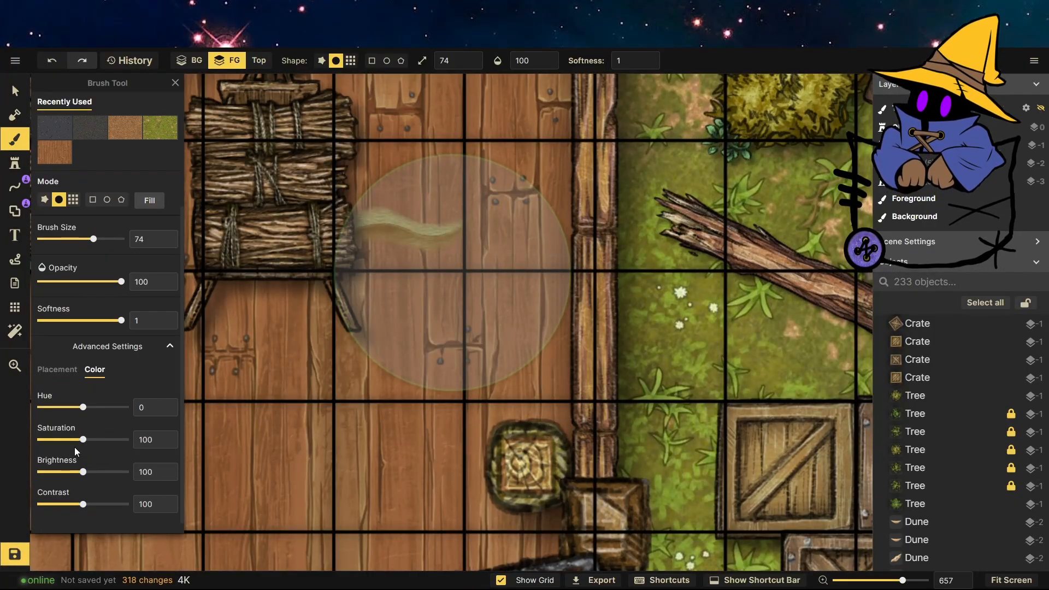
drag(83, 439, 86, 408)
drag(89, 478, 71, 479)
drag(406, 242, 410, 267)
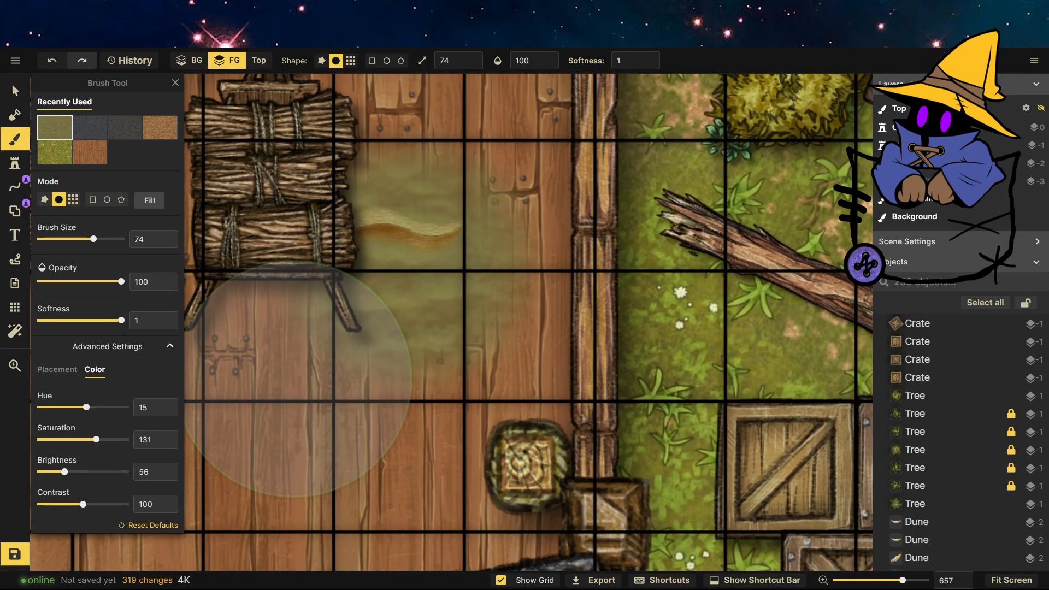
click(62, 64)
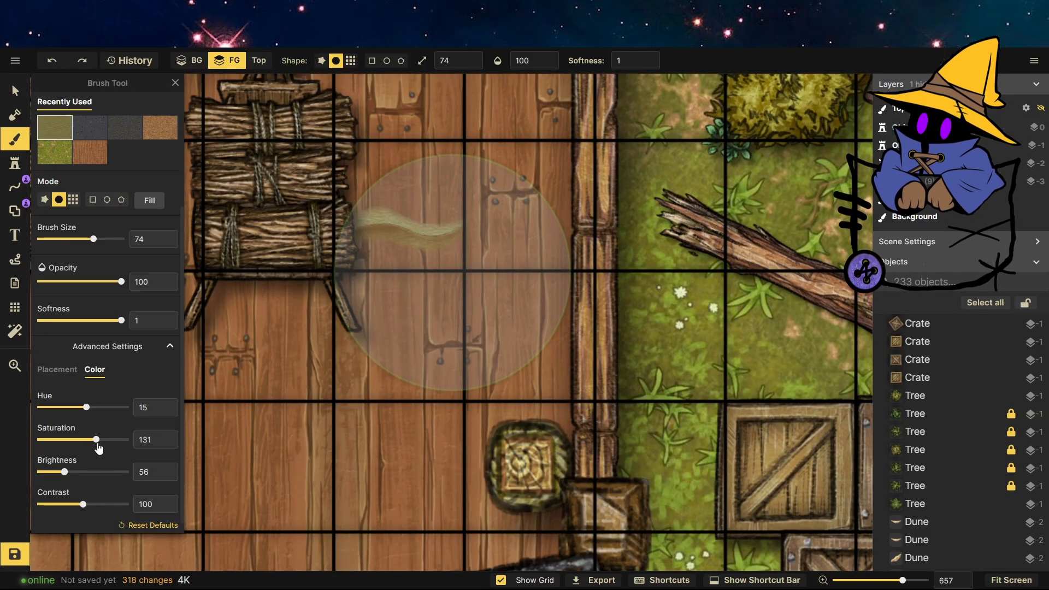
drag(98, 448, 75, 472)
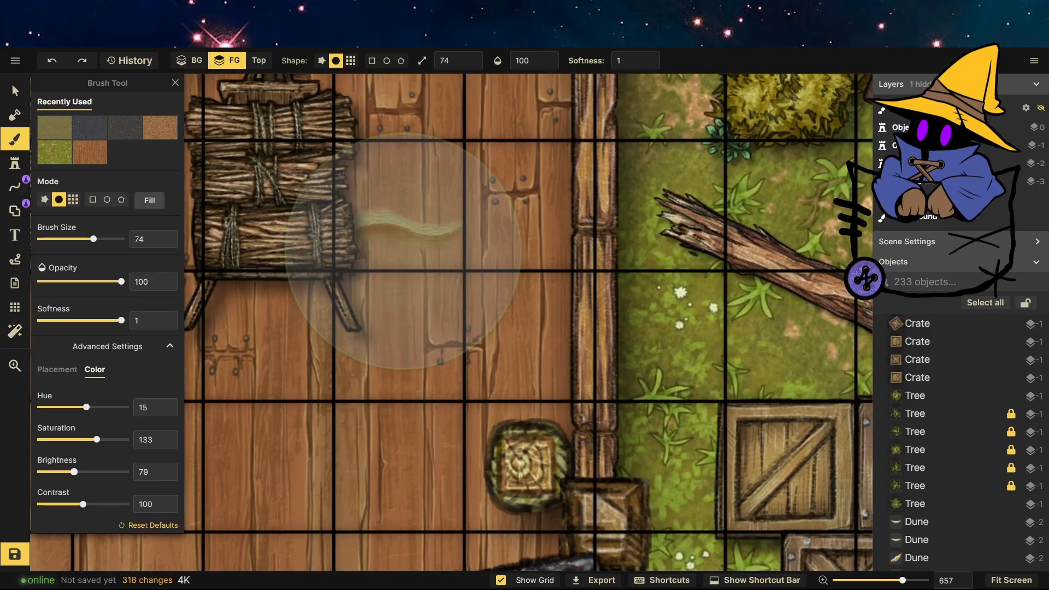
drag(371, 248, 409, 251)
click(55, 63)
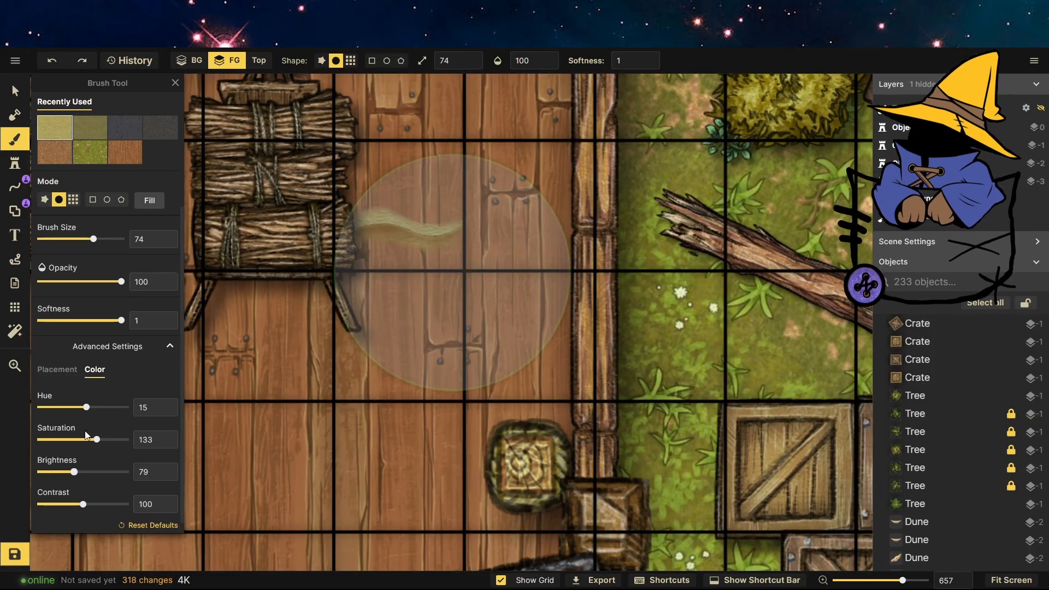
drag(97, 439, 65, 475)
drag(85, 406, 86, 408)
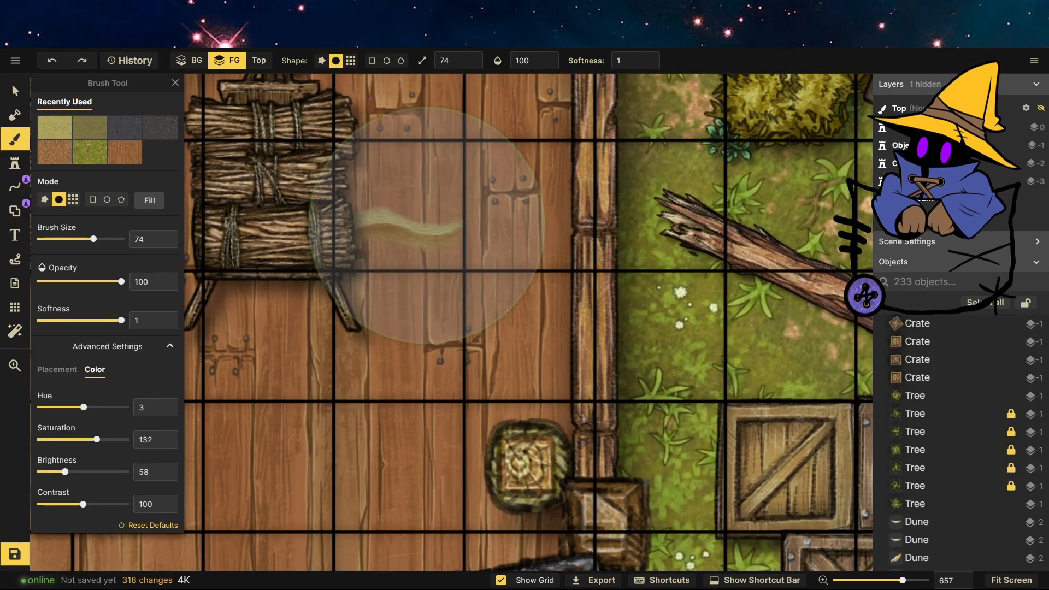
click(427, 220)
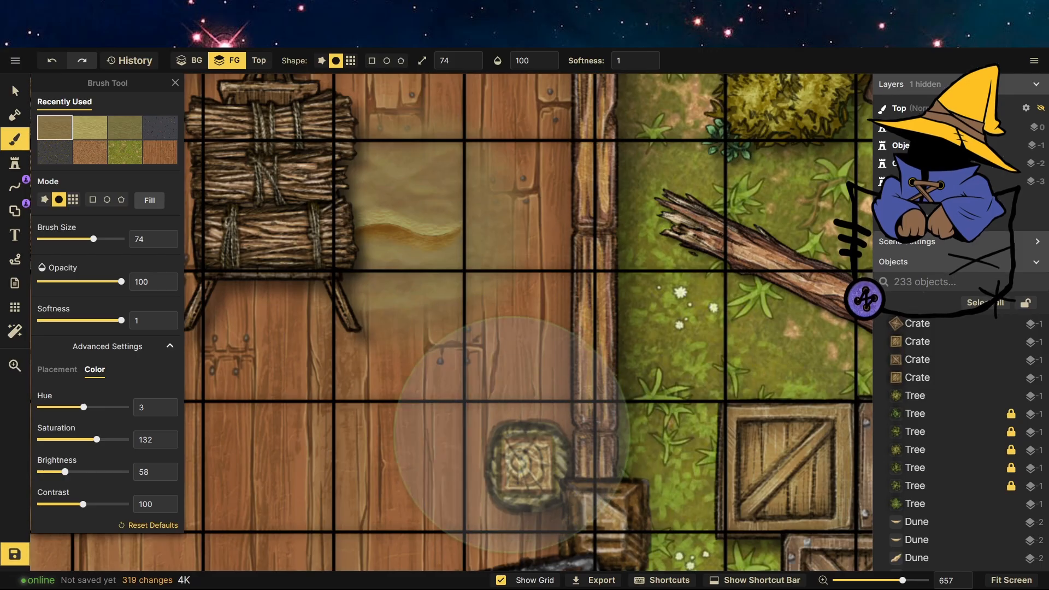
click(52, 60)
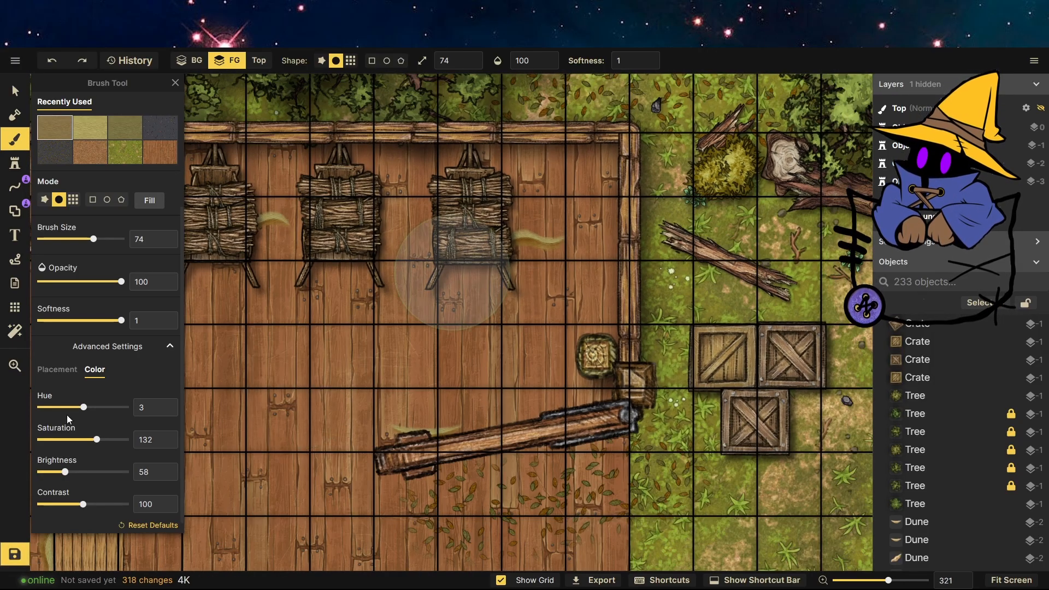
Paint a faint sand wash at 25% opacity and brush size 200 over the workshop's upper-left floor.
drag(122, 282, 53, 282)
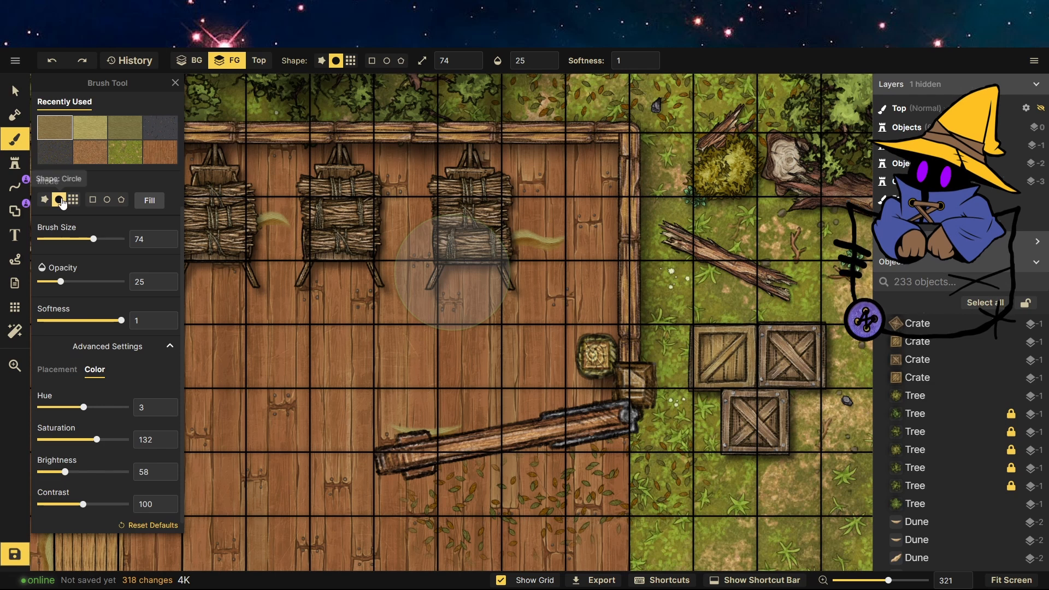
drag(93, 238, 131, 239)
scroll(766, 194, down, 3)
drag(331, 257, 372, 359)
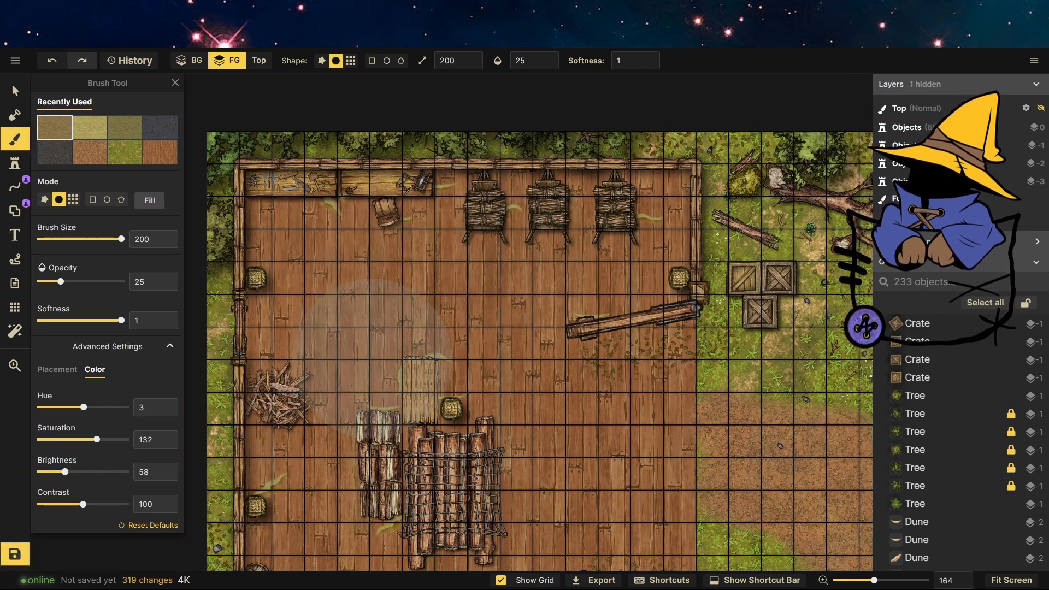
mouse_move(339, 257)
mouse_down()
mouse_move(392, 385)
mouse_move(404, 360)
mouse_up()
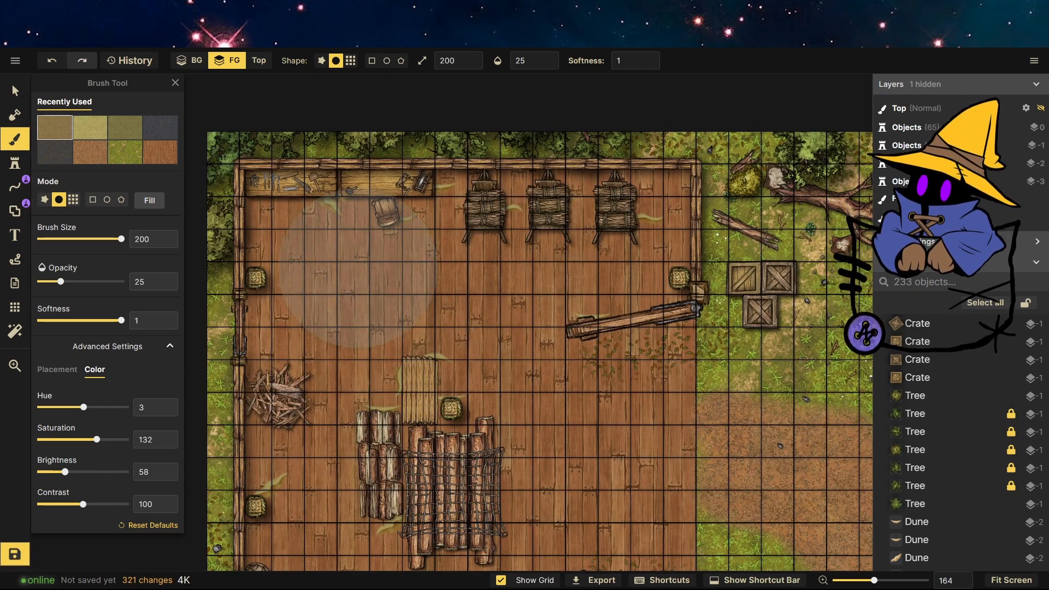
mouse_move(330, 246)
mouse_down()
mouse_move(389, 356)
mouse_move(374, 372)
mouse_up()
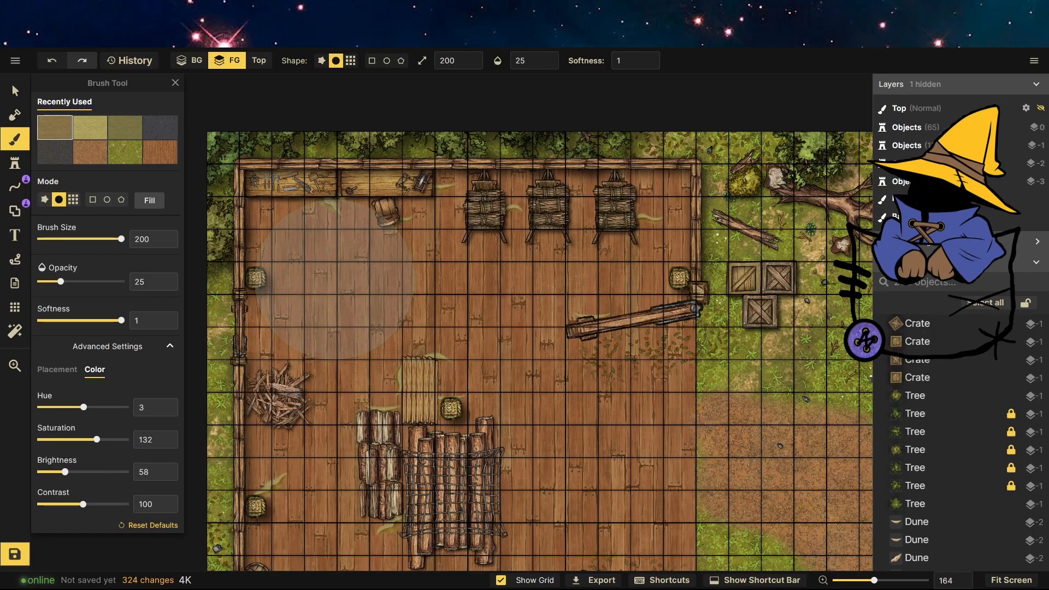
mouse_move(336, 280)
mouse_down()
mouse_move(466, 359)
mouse_move(487, 407)
mouse_up()
drag(392, 304, 353, 315)
Undo the last few sand wash strokes on the workshop floor.
scroll(437, 257, up, 5)
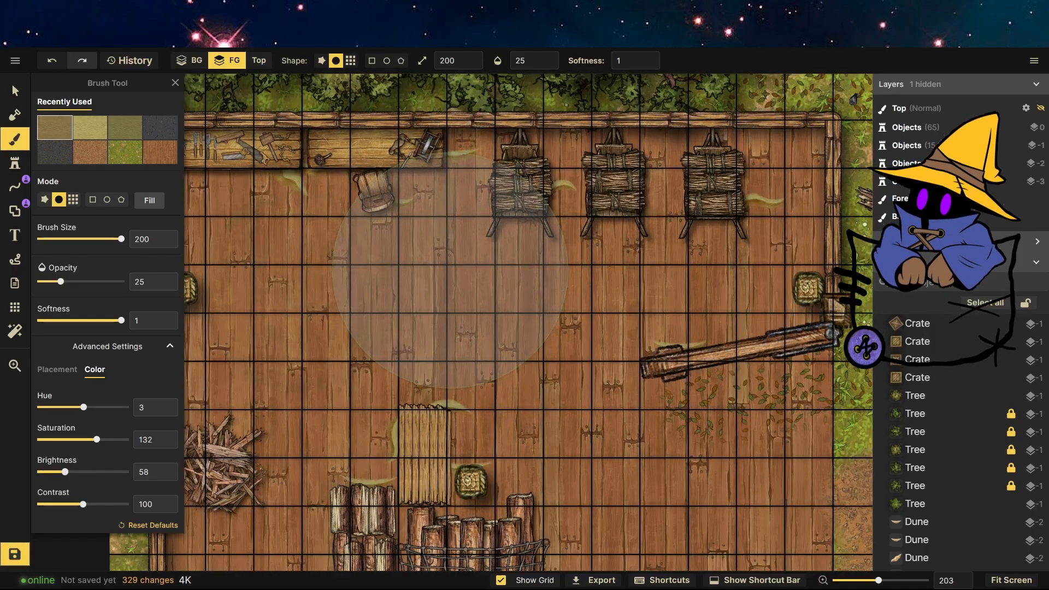
click(52, 61)
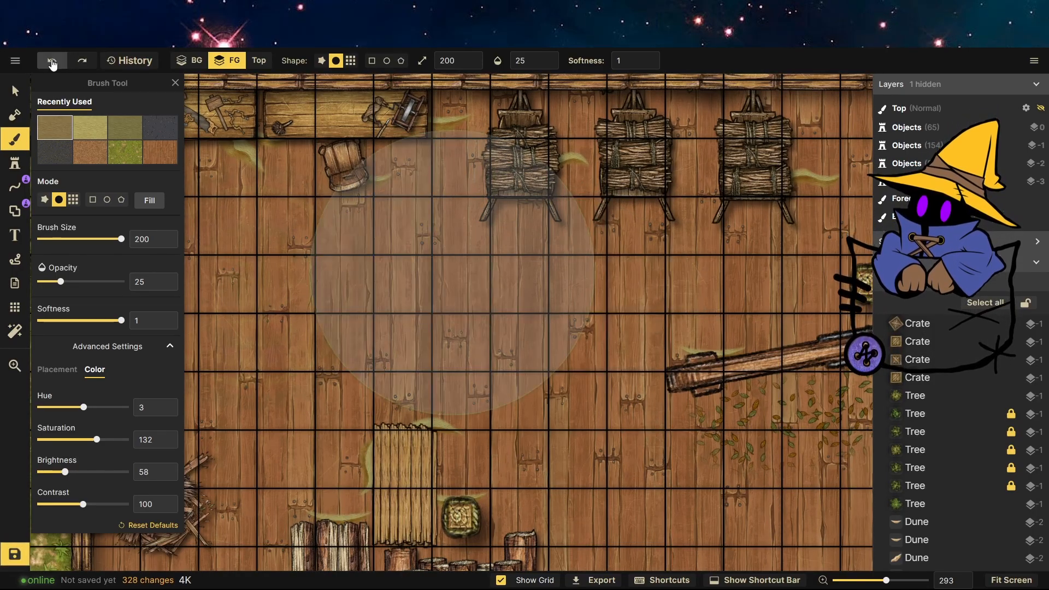
click(52, 61)
click(52, 61)
click(52, 61)
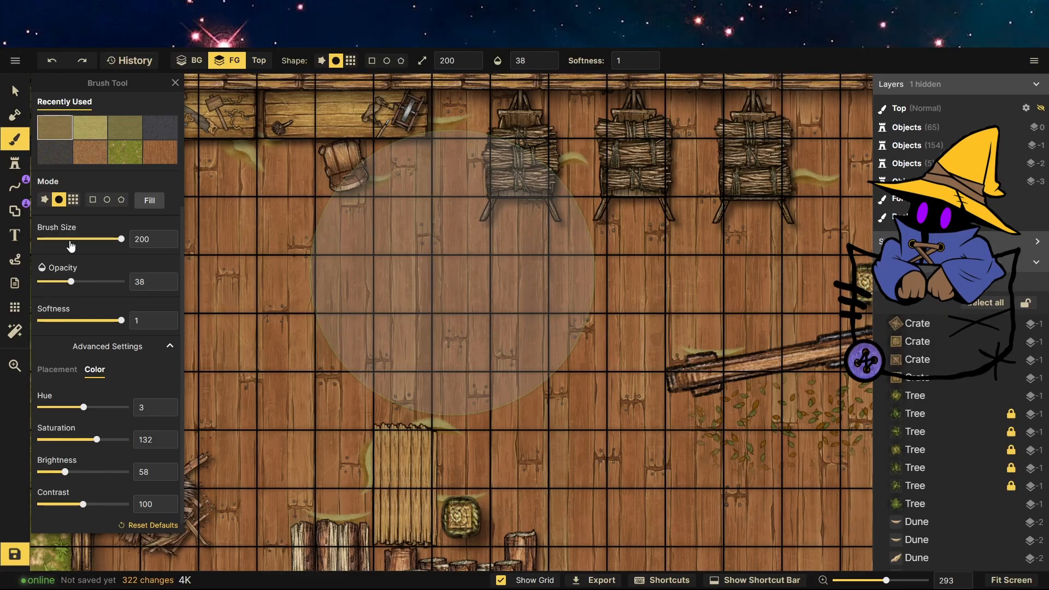
Set the sand brush to size 18 and opacity 51, and paint small sand strokes on the lower workshop floor near the log pile.
drag(71, 245, 63, 240)
scroll(613, 198, down, 2)
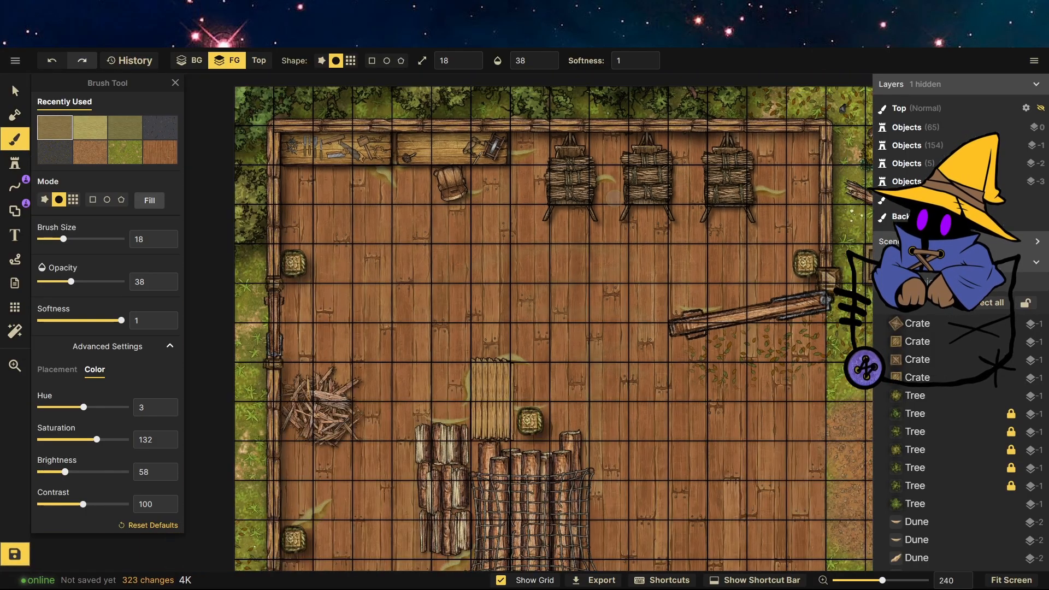
scroll(613, 198, down, 3)
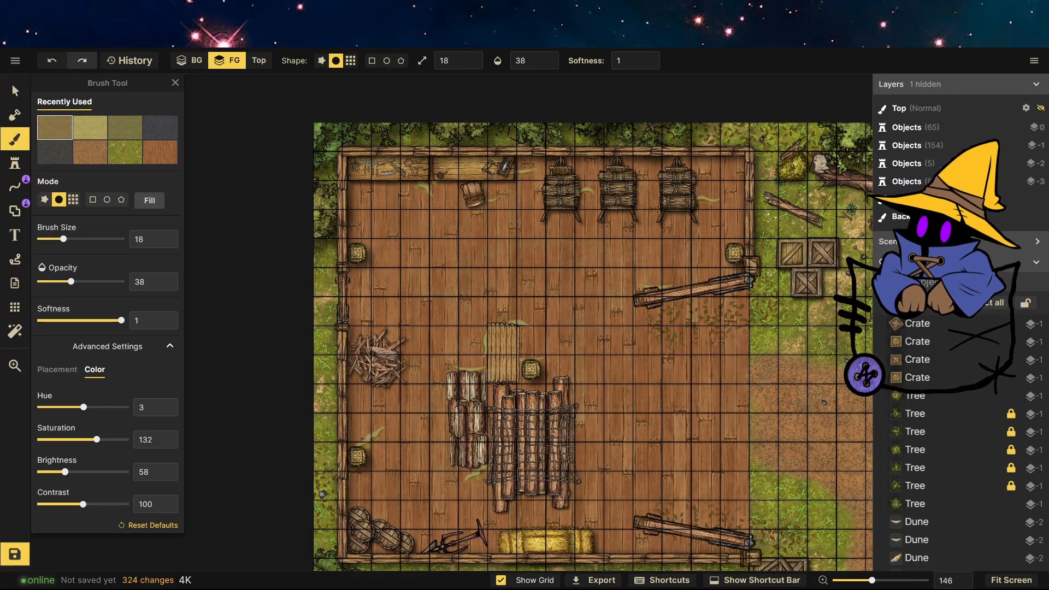
drag(71, 282, 81, 281)
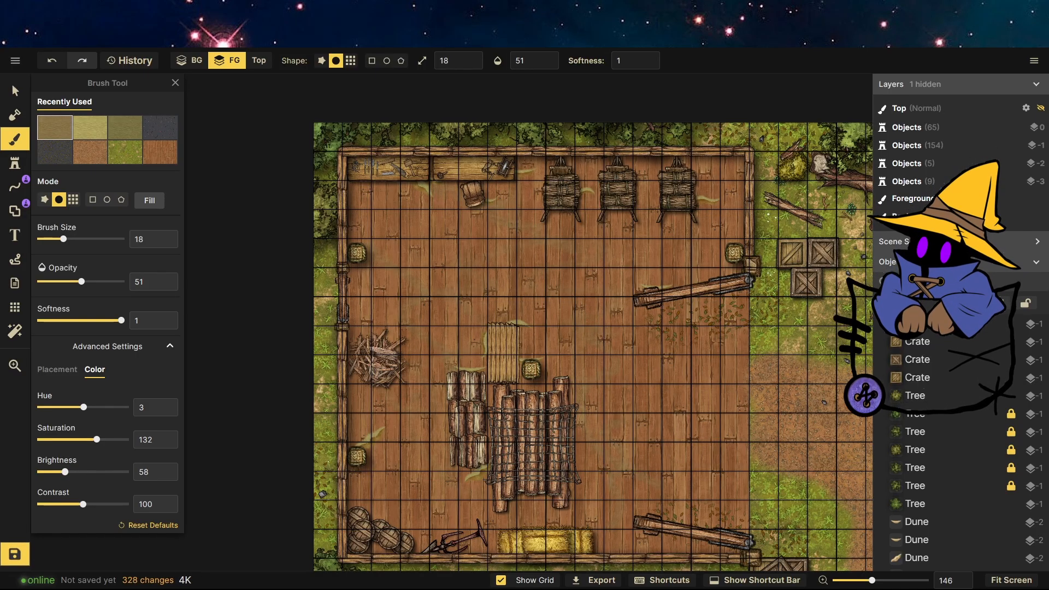
scroll(480, 218, up, 6)
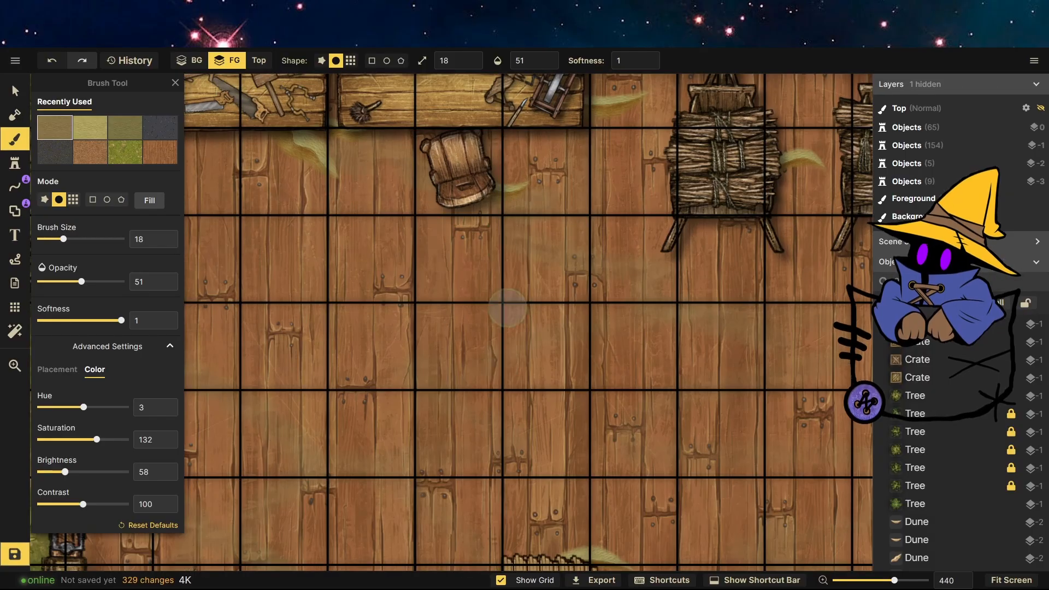
scroll(391, 343, down, 5)
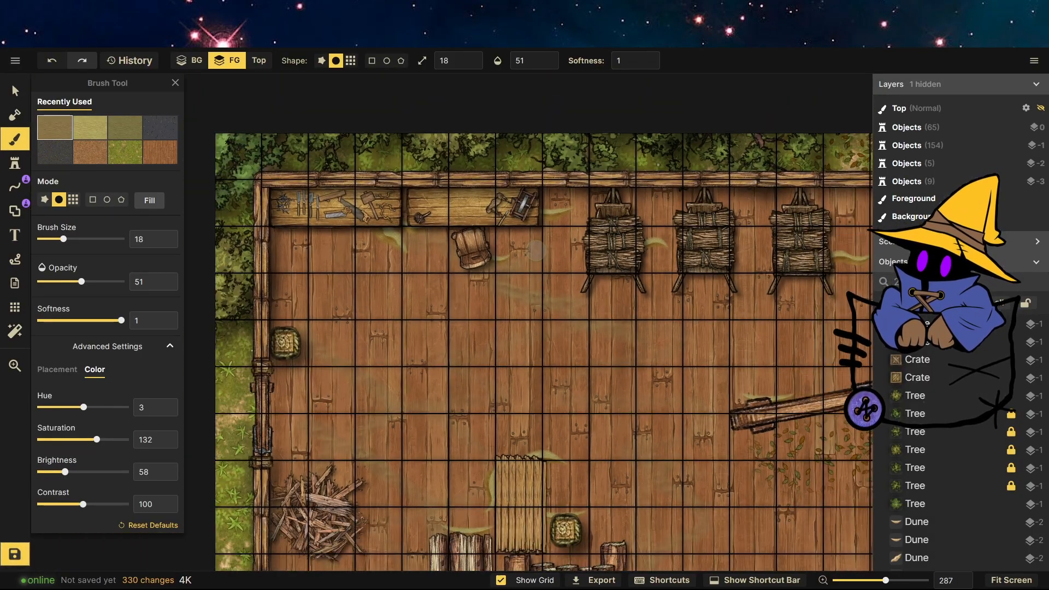
scroll(494, 343, down, 1)
scroll(470, 530, up, 2)
drag(406, 491, 442, 514)
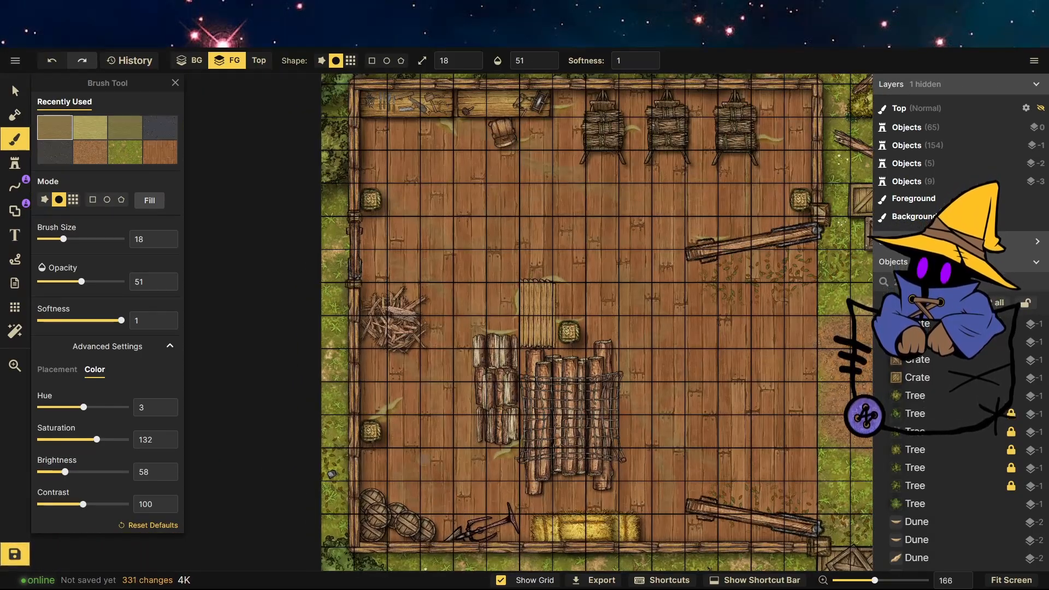
drag(406, 473, 373, 488)
scroll(470, 277, down, 5)
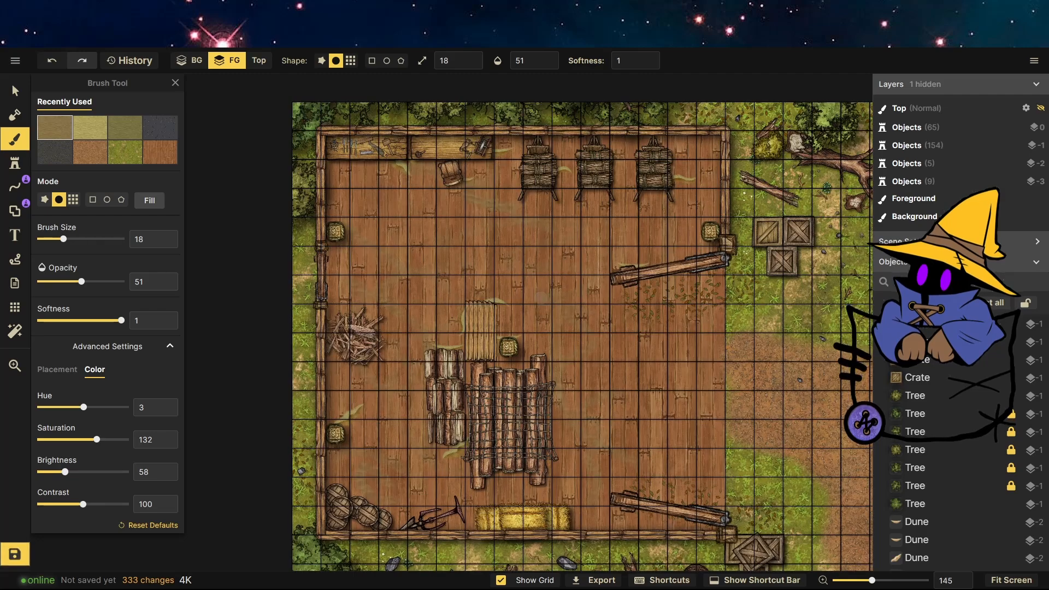
Open the stamp catalog and pick the reed plant stamp from the Forest pack.
scroll(775, 358, up, 1)
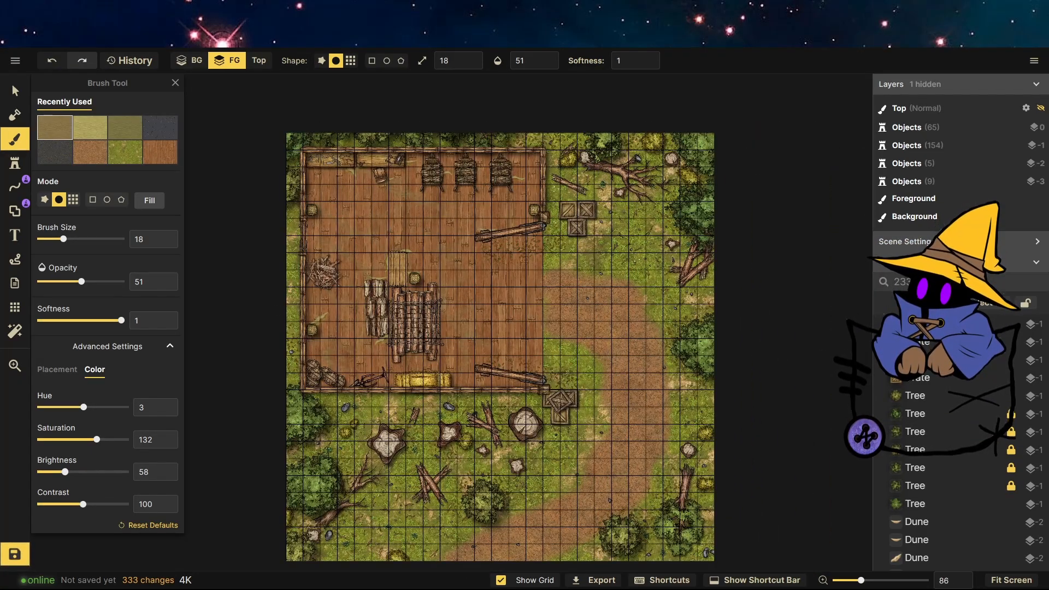
click(15, 91)
scroll(370, 333, down, 2)
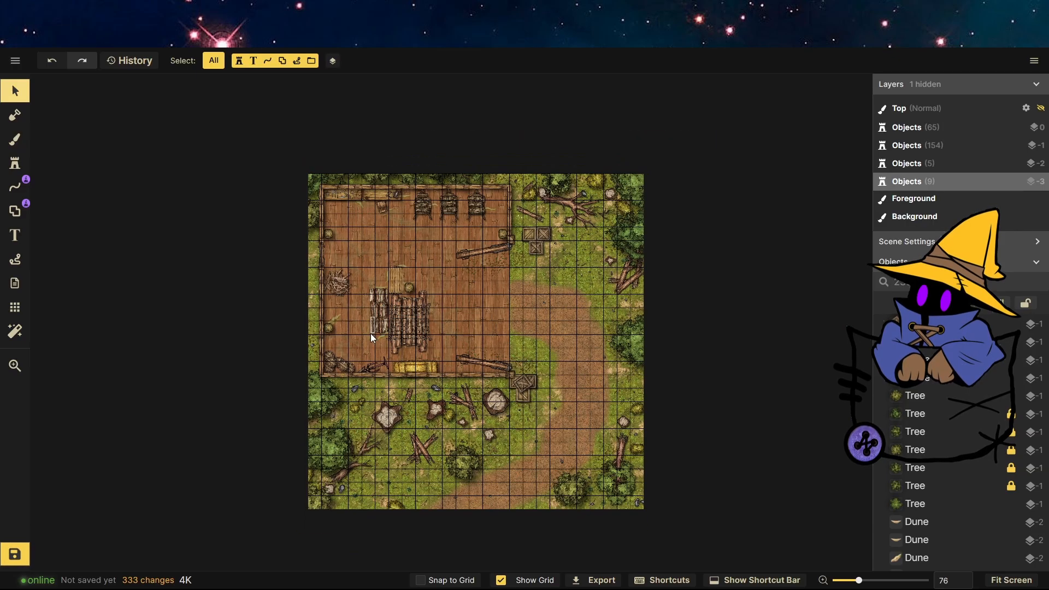
scroll(686, 382, up, 1)
scroll(655, 366, up, 1)
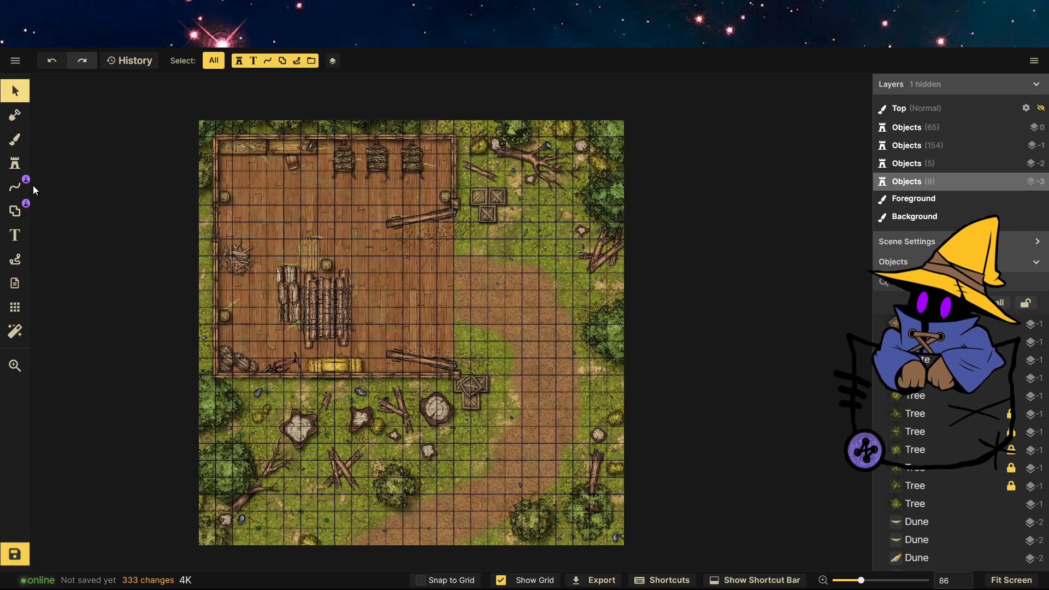
click(14, 162)
click(71, 183)
scroll(588, 445, up, 5)
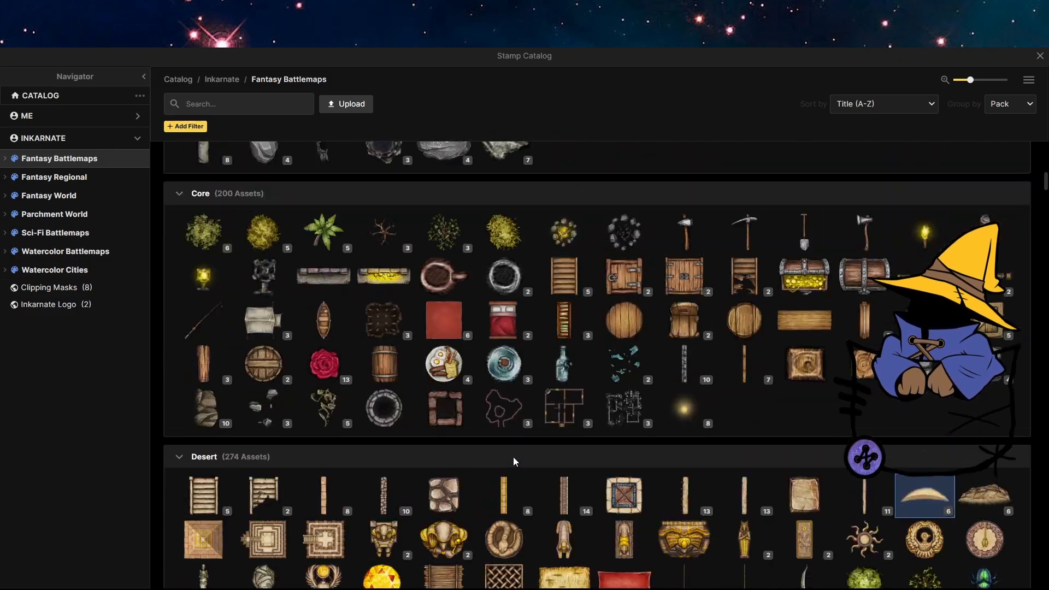
scroll(496, 454, up, 14)
scroll(495, 453, down, 18)
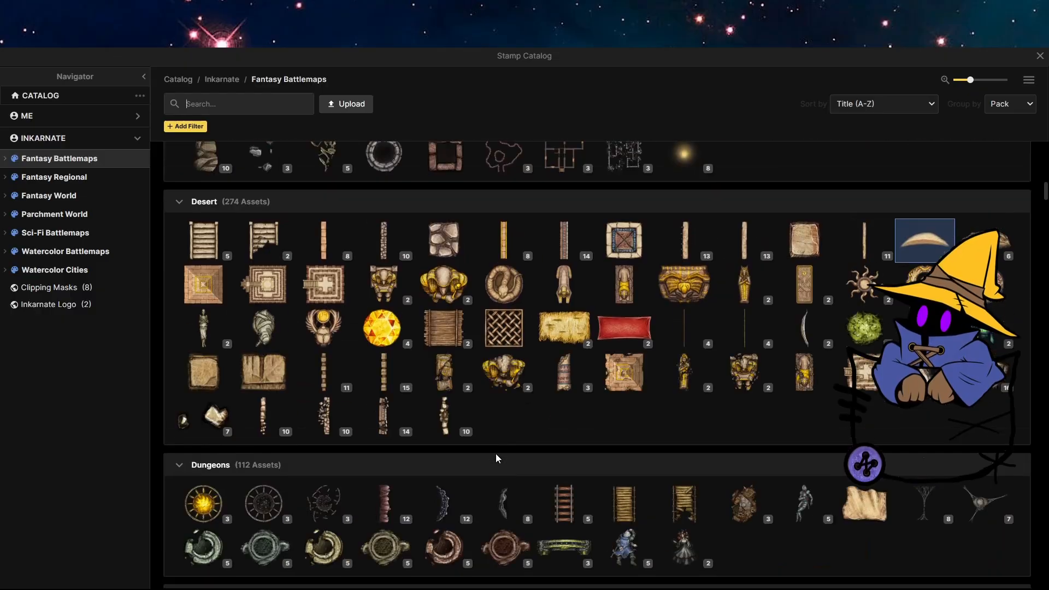
scroll(496, 453, down, 20)
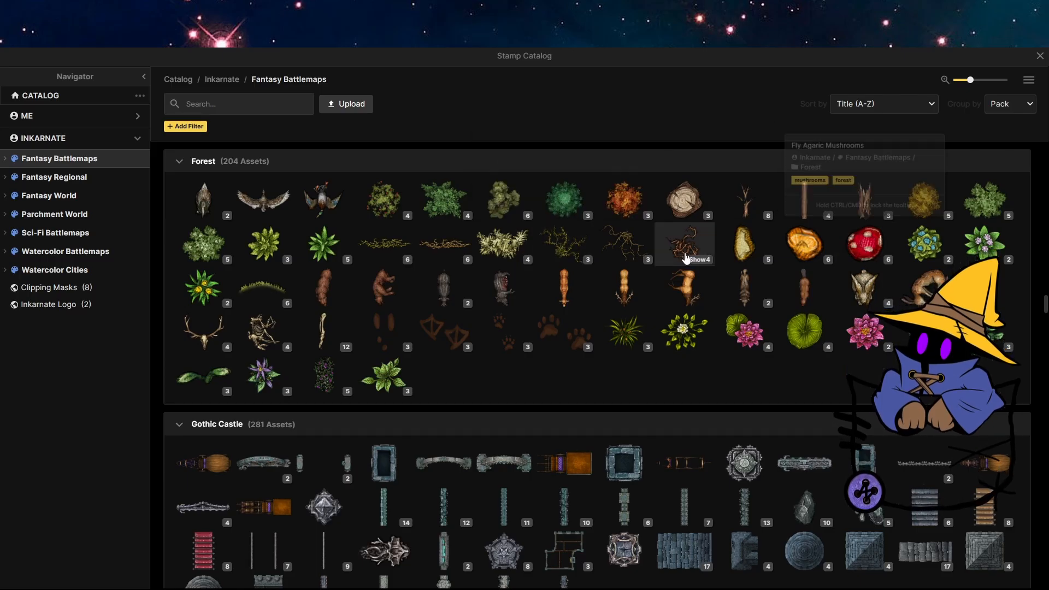
click(509, 248)
Set the stamp scale to 67, hue 20 and saturation 133, and place a reed on the crates below the workshop.
scroll(465, 279, down, 1)
scroll(498, 353, up, 5)
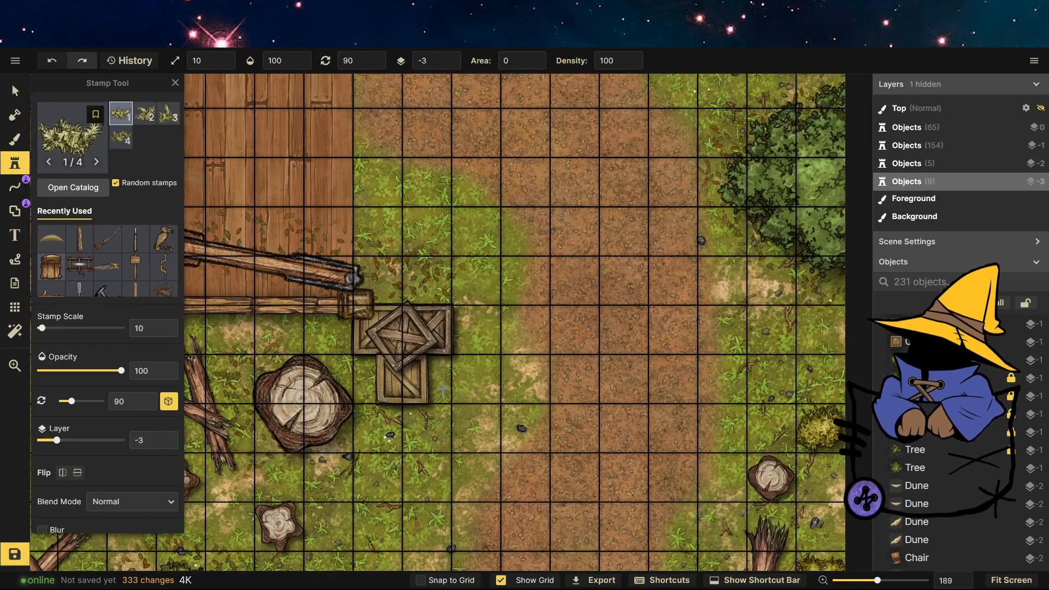
drag(41, 328, 55, 329)
scroll(110, 506, down, 5)
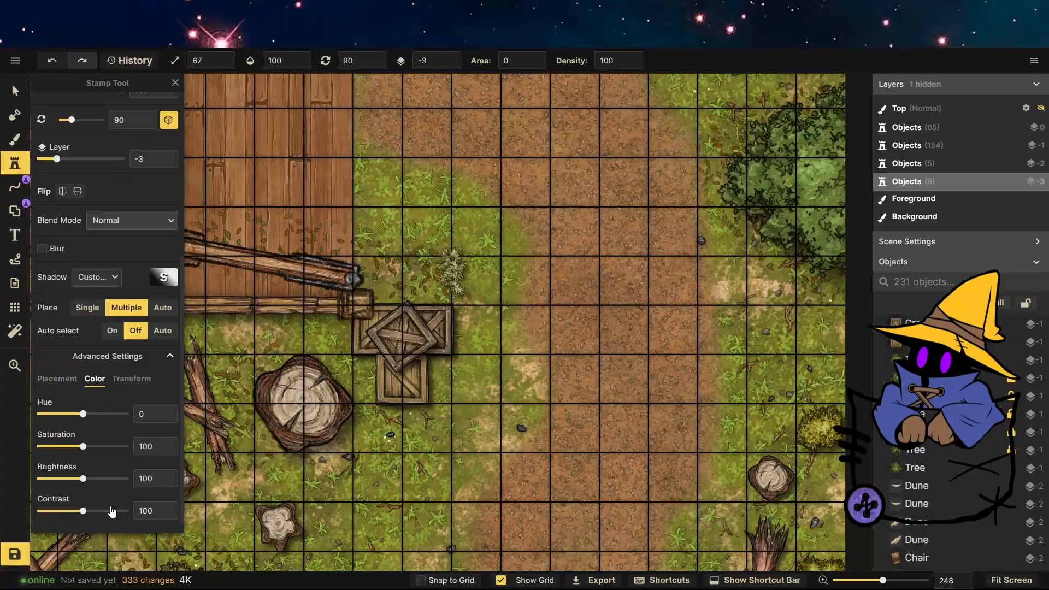
drag(83, 411, 79, 414)
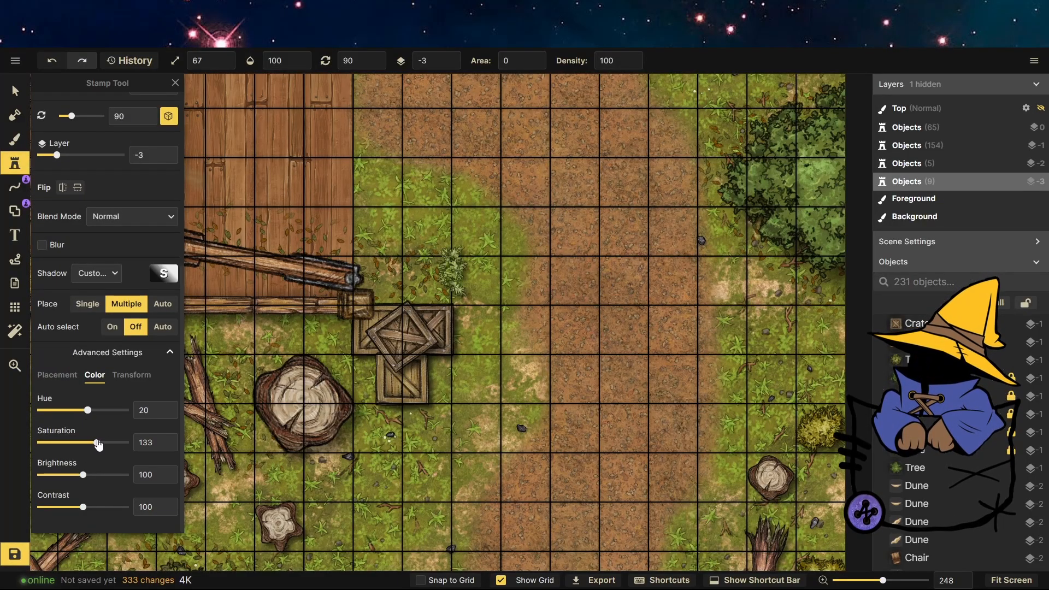
click(419, 321)
Select the placed reed and raise it to object layer -1.
click(15, 93)
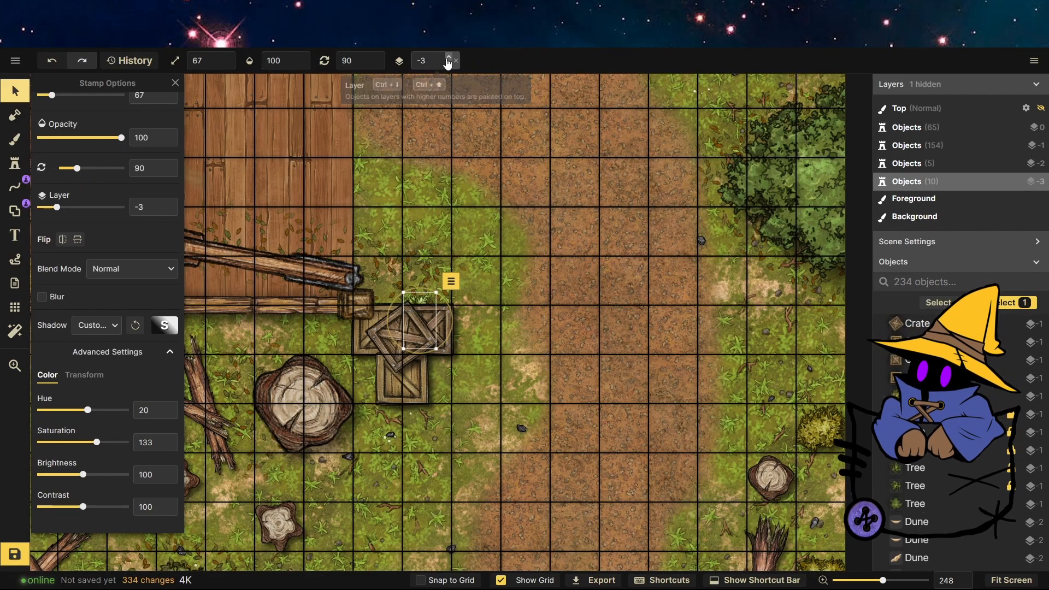
click(448, 58)
click(448, 58)
click(15, 163)
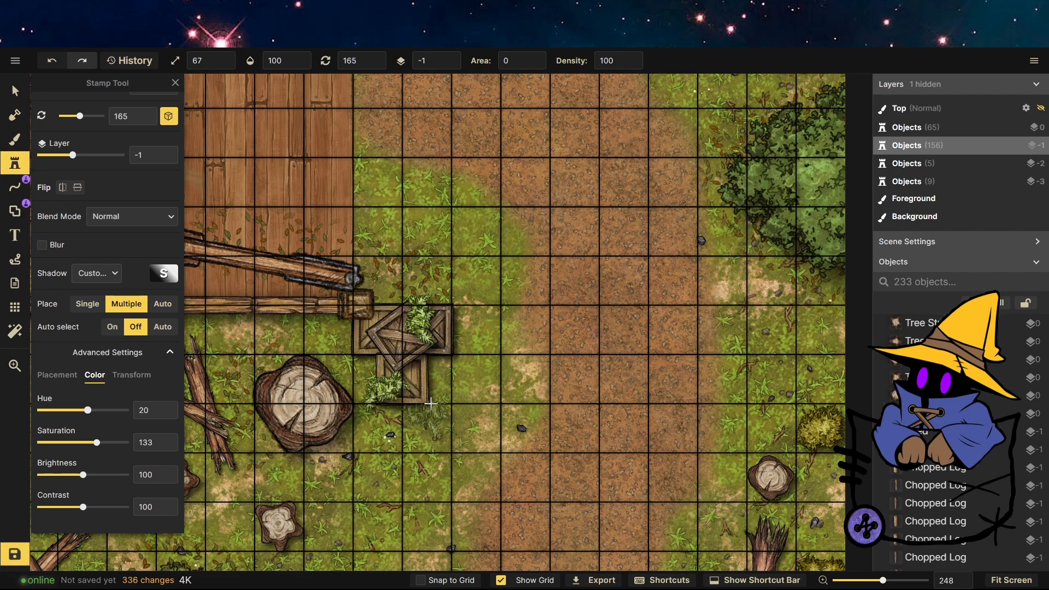
scroll(431, 404, down, 5)
scroll(452, 157, up, 6)
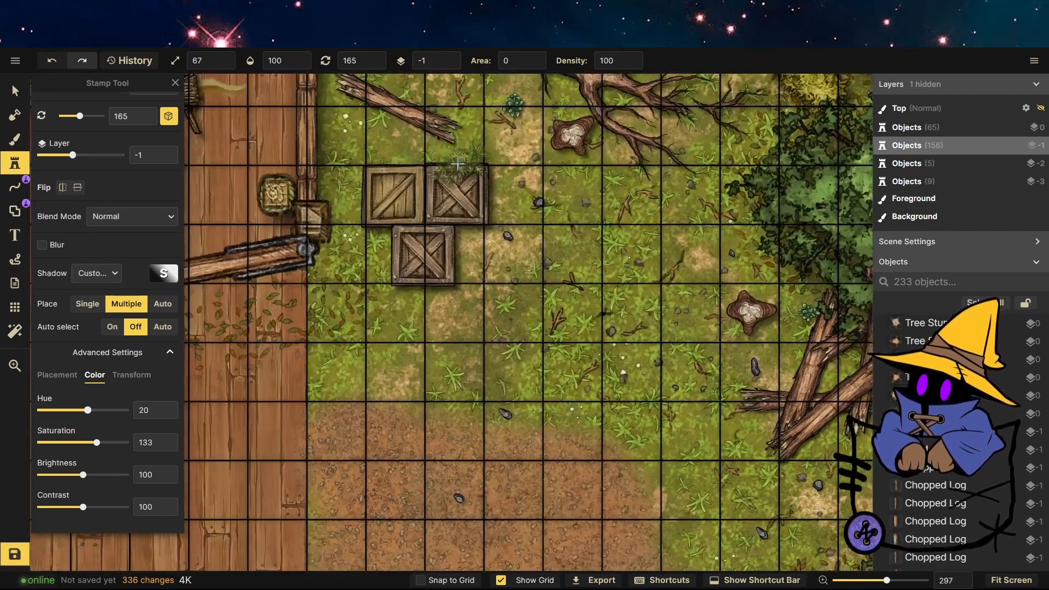
Stamp reeds onto the three crates outside the workshop's upper-right corner.
click(456, 162)
click(397, 253)
click(386, 173)
key(Escape)
Select the upper crates with their reeds and lower their brightness.
click(470, 234)
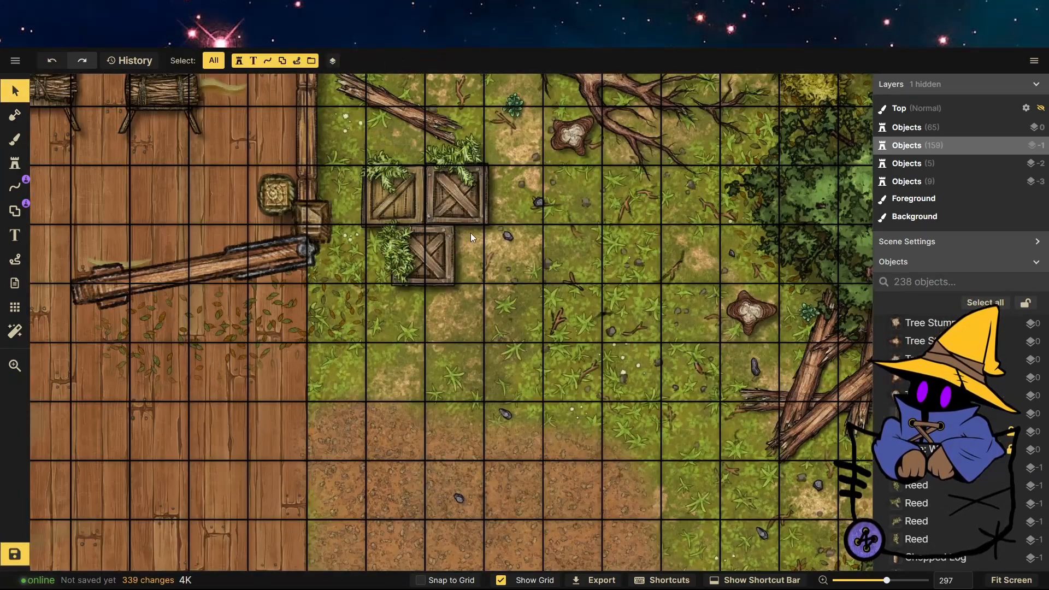
drag(470, 233, 422, 208)
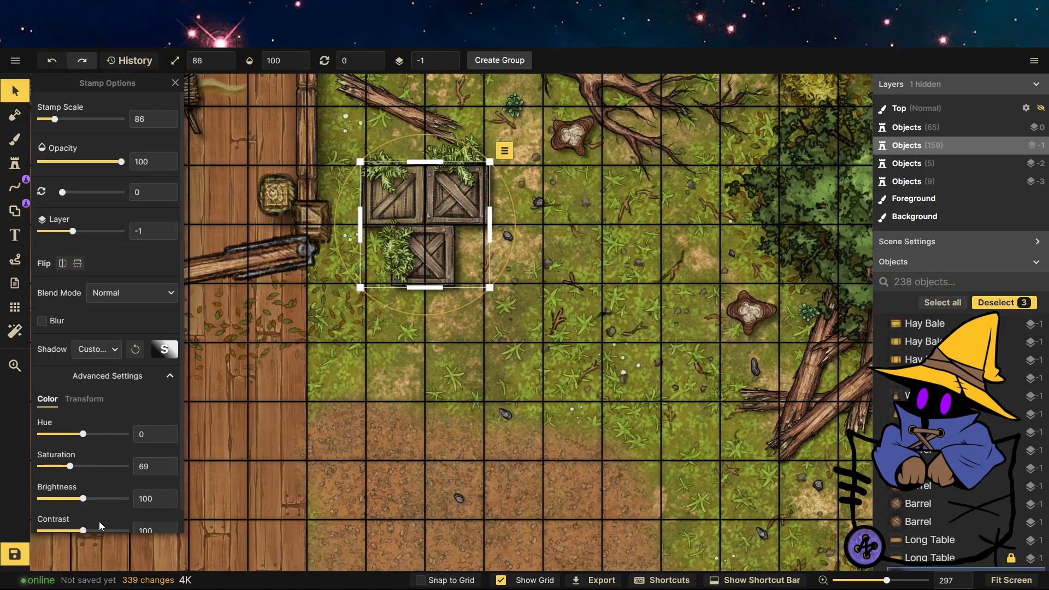
drag(83, 499, 70, 499)
click(408, 438)
Select the crates with reeds below the workshop and lower their brightness.
scroll(513, 122, down, 7)
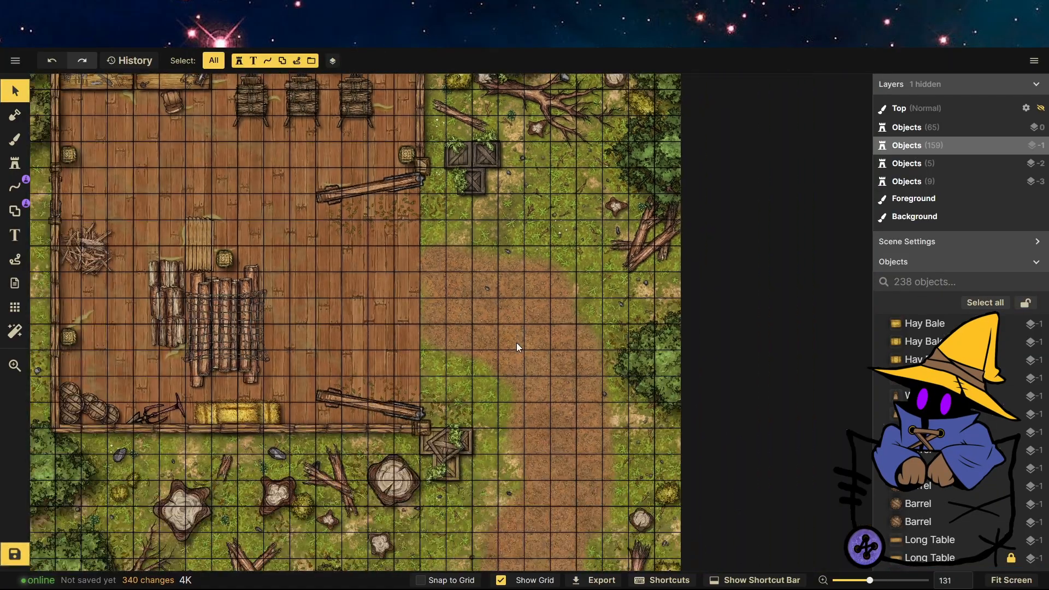
scroll(461, 476, up, 7)
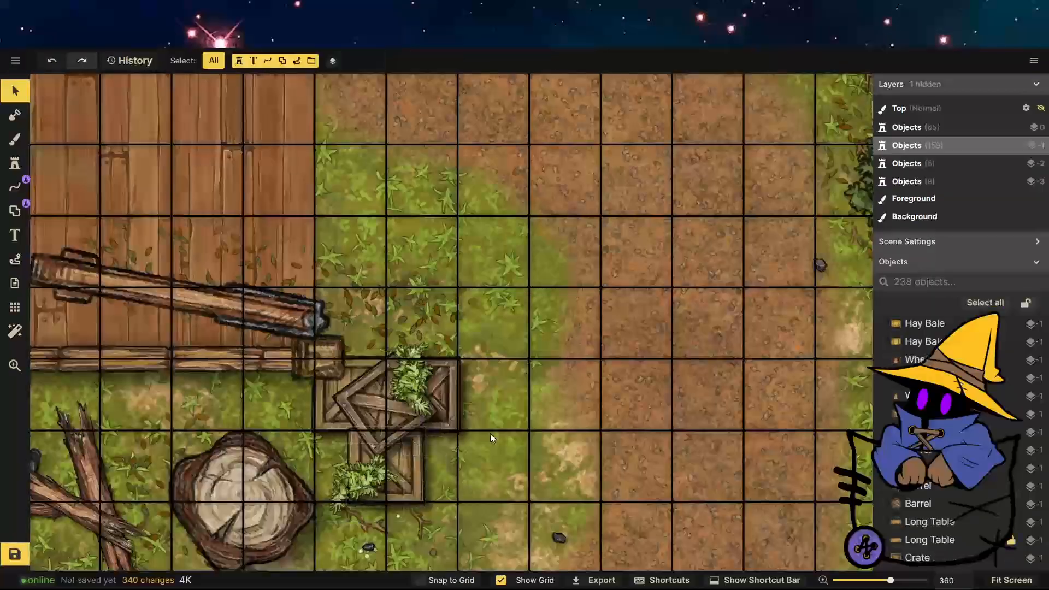
drag(486, 442, 358, 433)
drag(83, 499, 68, 469)
click(601, 432)
scroll(537, 457, down, 10)
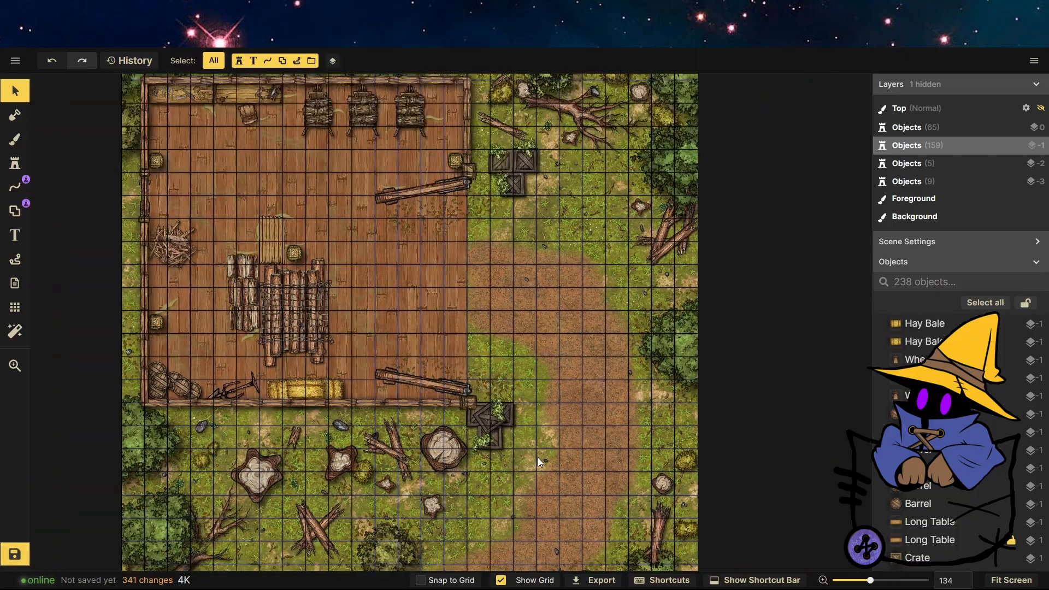
scroll(1007, 484, down, 10)
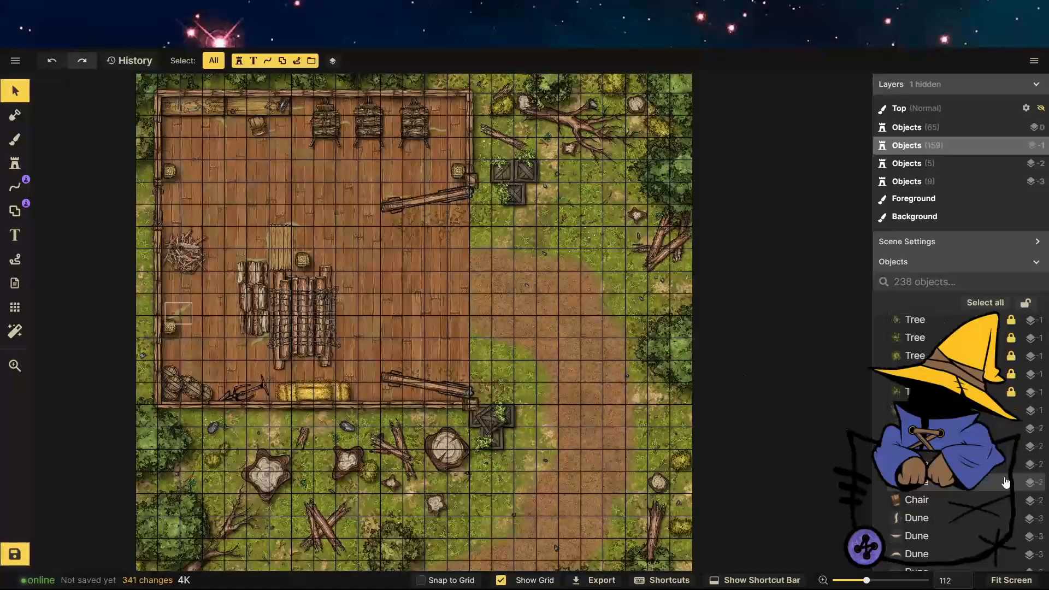
scroll(1007, 470, up, 5)
scroll(1002, 423, down, 6)
scroll(1000, 420, up, 5)
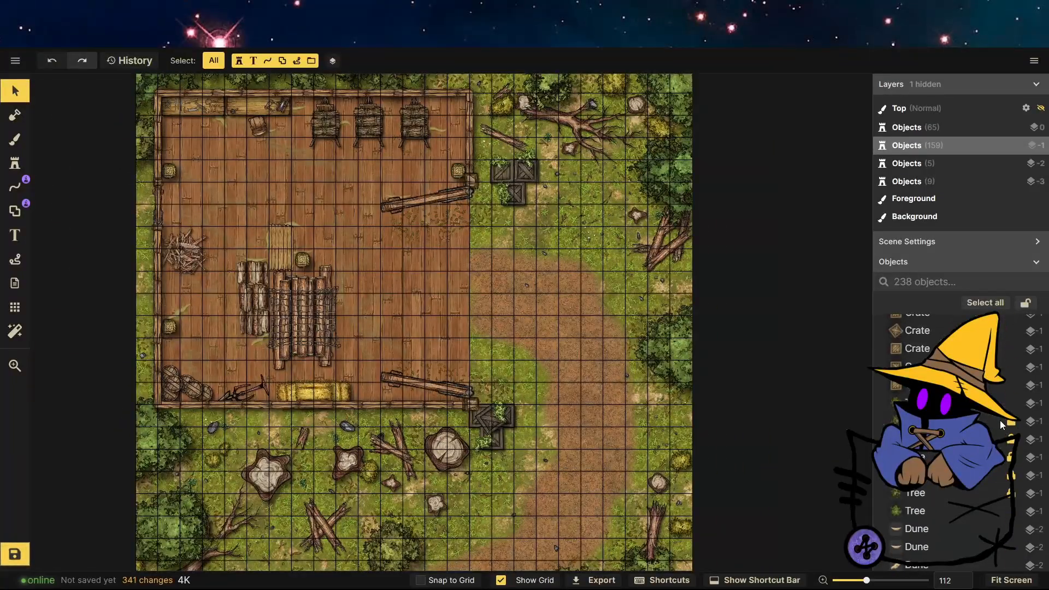